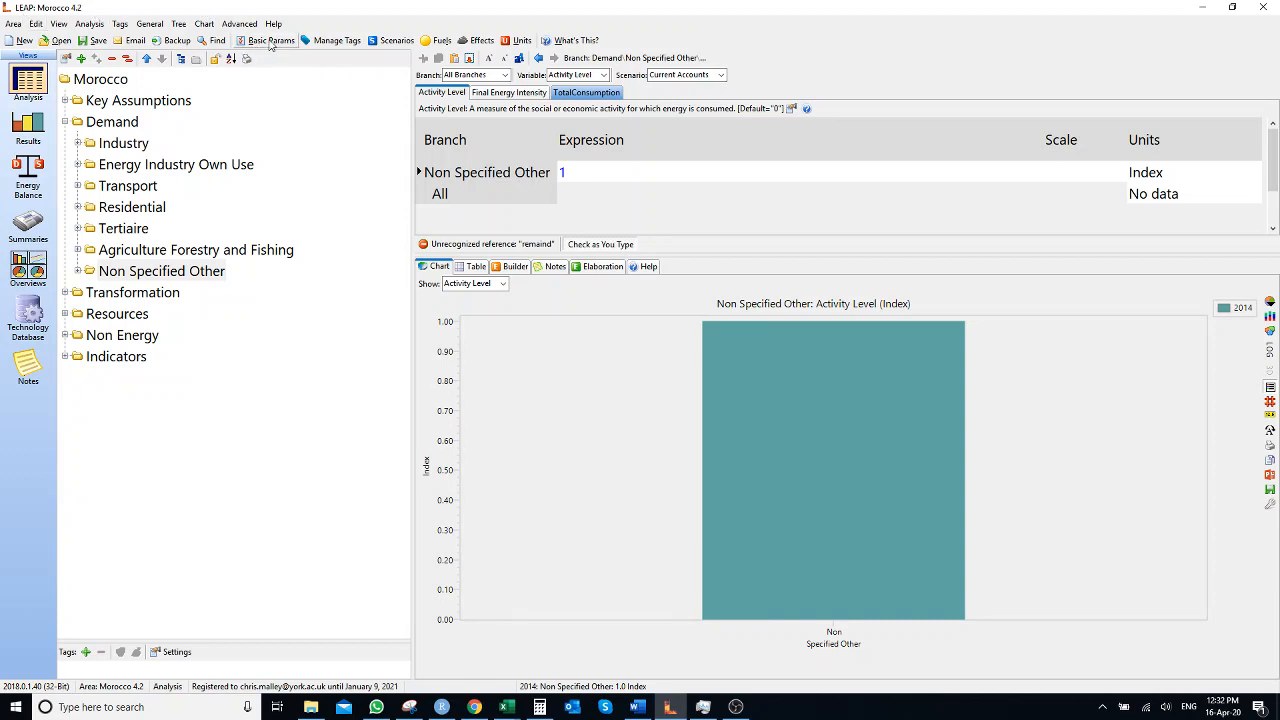
Check the base year, first scenario year and end year in the area's basic parameters
click(271, 42)
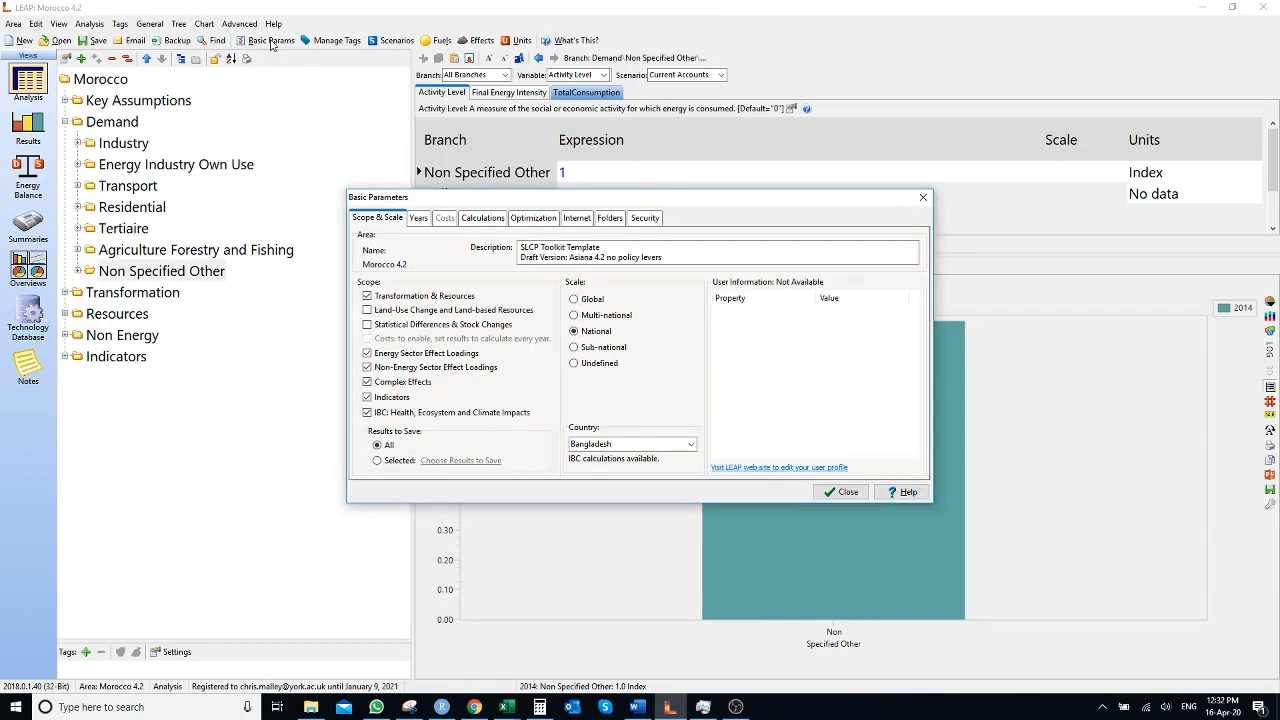
click(419, 219)
click(474, 241)
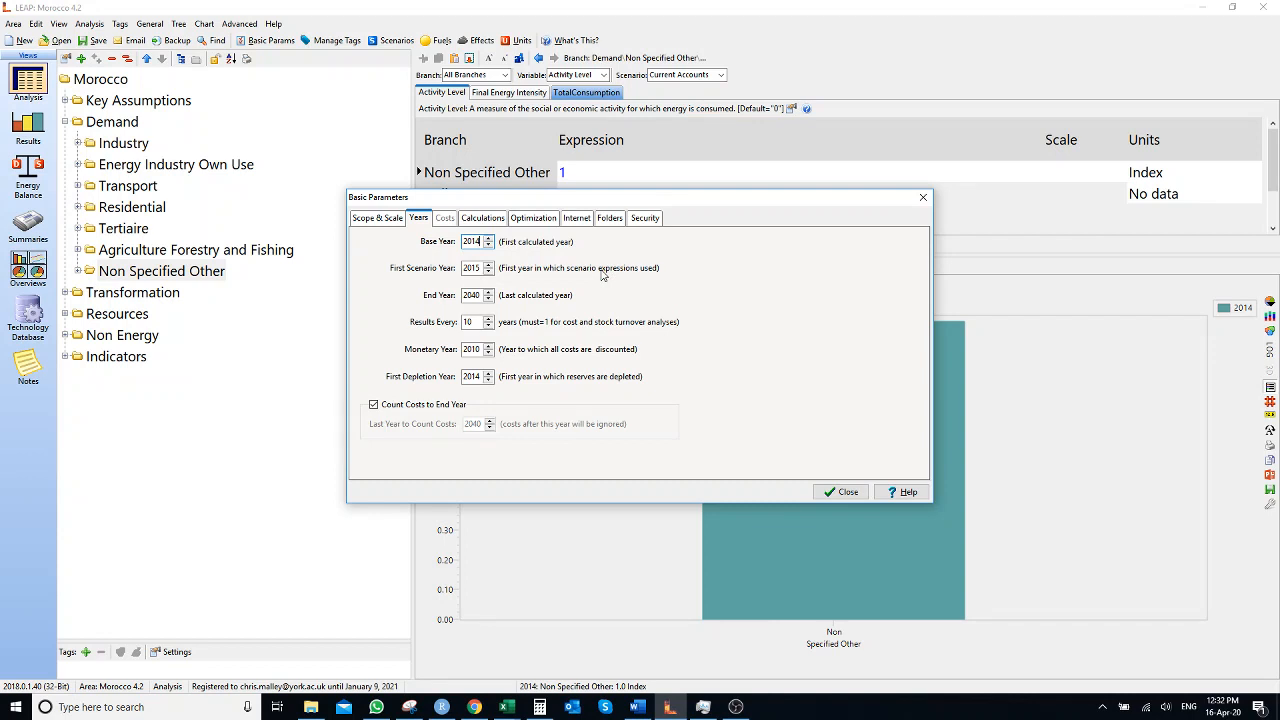
key(Tab)
key(Tab)
click(478, 295)
click(843, 492)
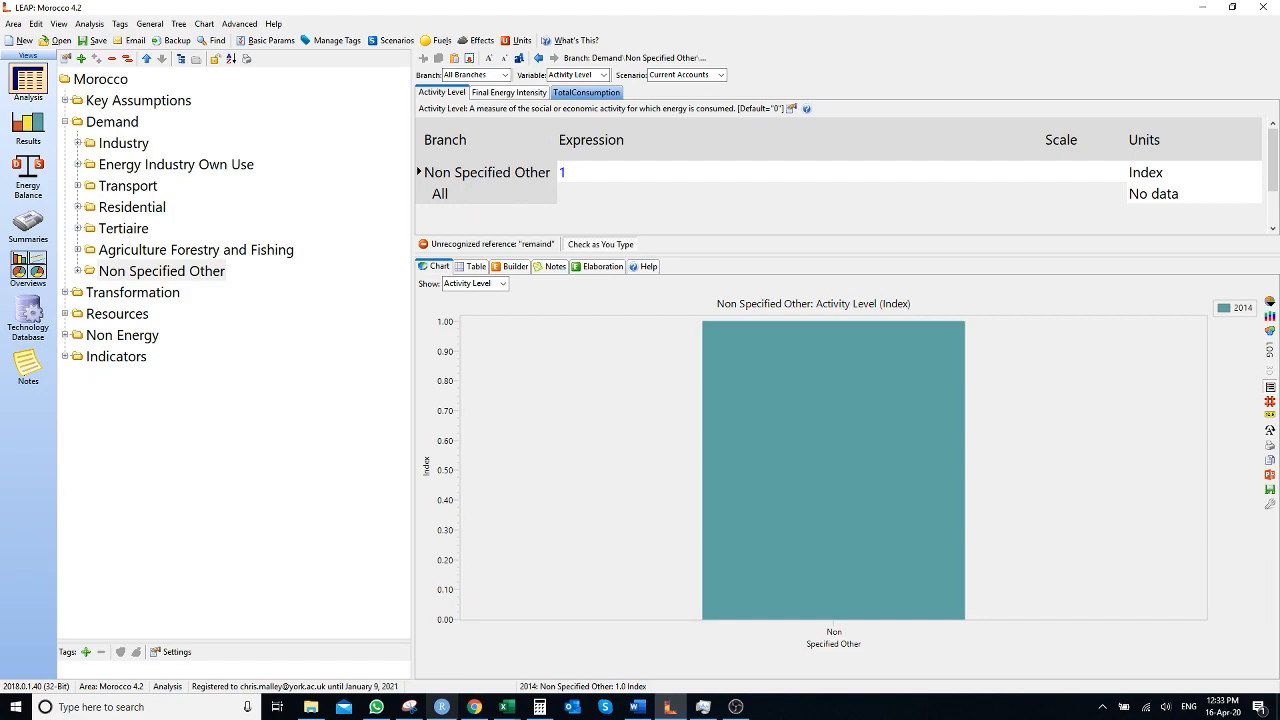
Switch to the Excel residential data workbook and examine the urban household hierarchy, from households and urbanisation down to lighting and cooking fuels
click(510, 706)
click(1088, 653)
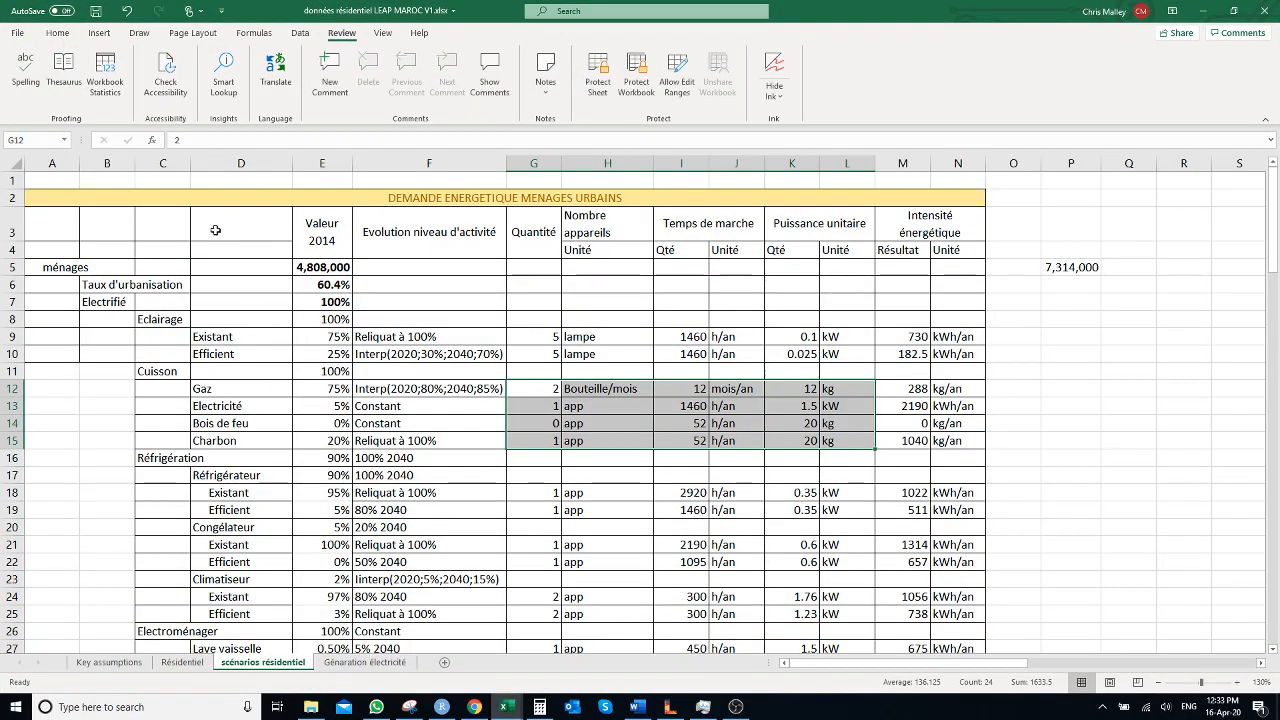
click(230, 285)
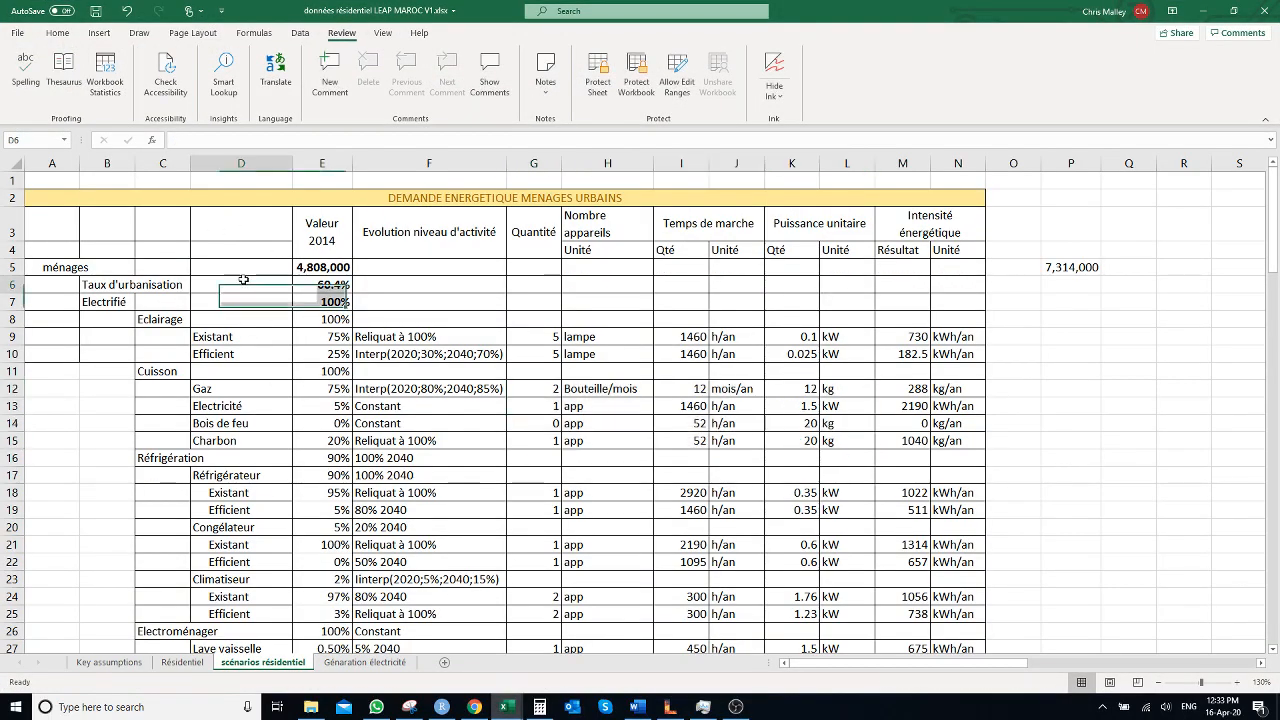
click(84, 267)
click(50, 267)
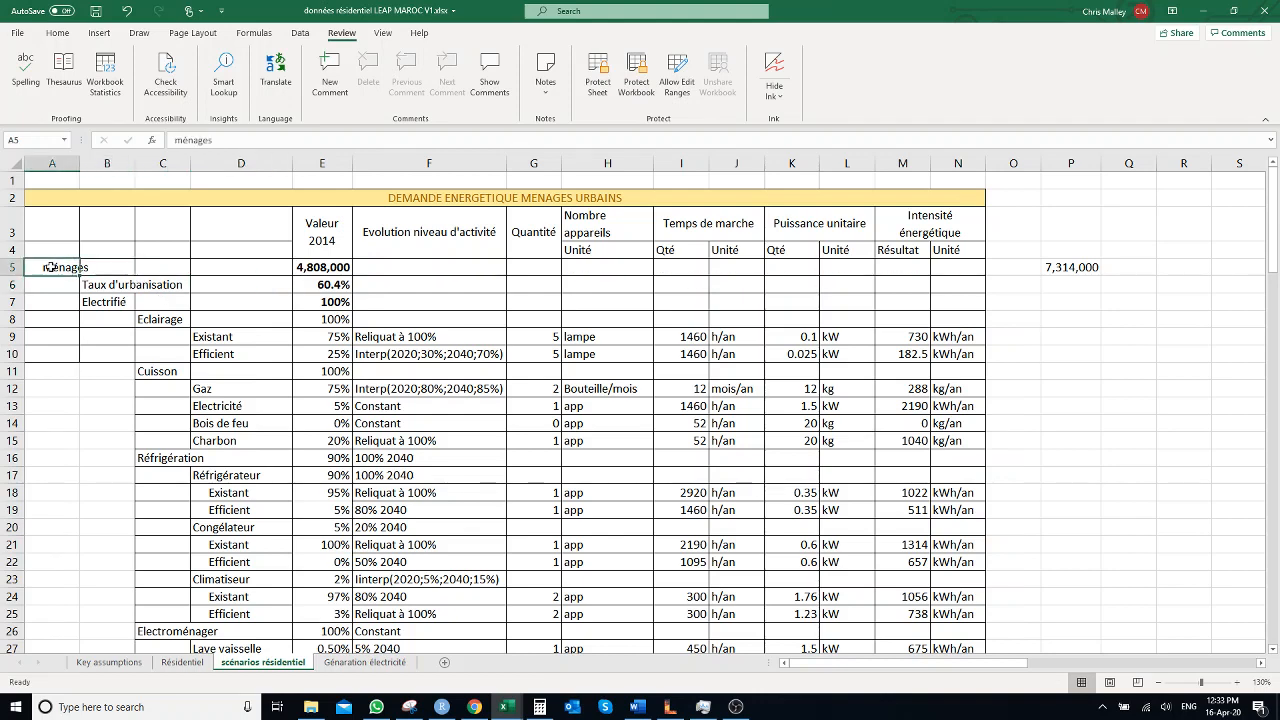
click(120, 286)
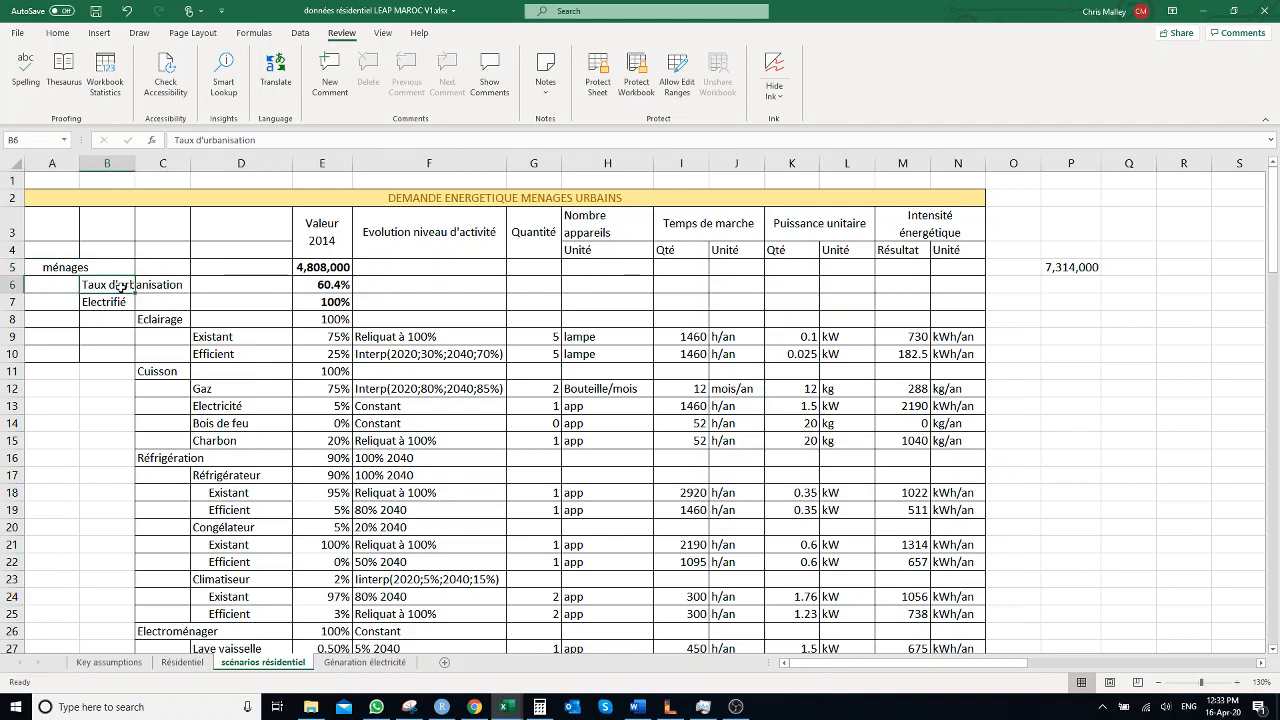
drag(120, 286, 318, 288)
drag(105, 302, 322, 302)
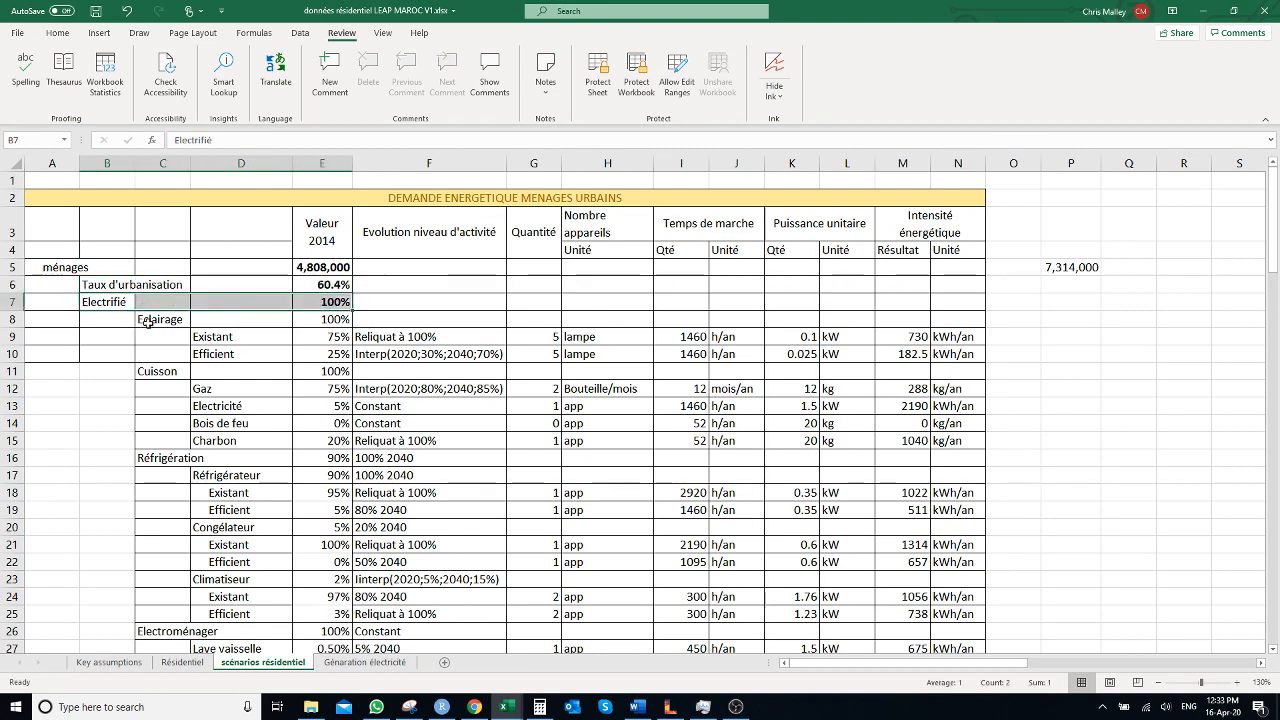
drag(148, 323, 330, 320)
click(180, 372)
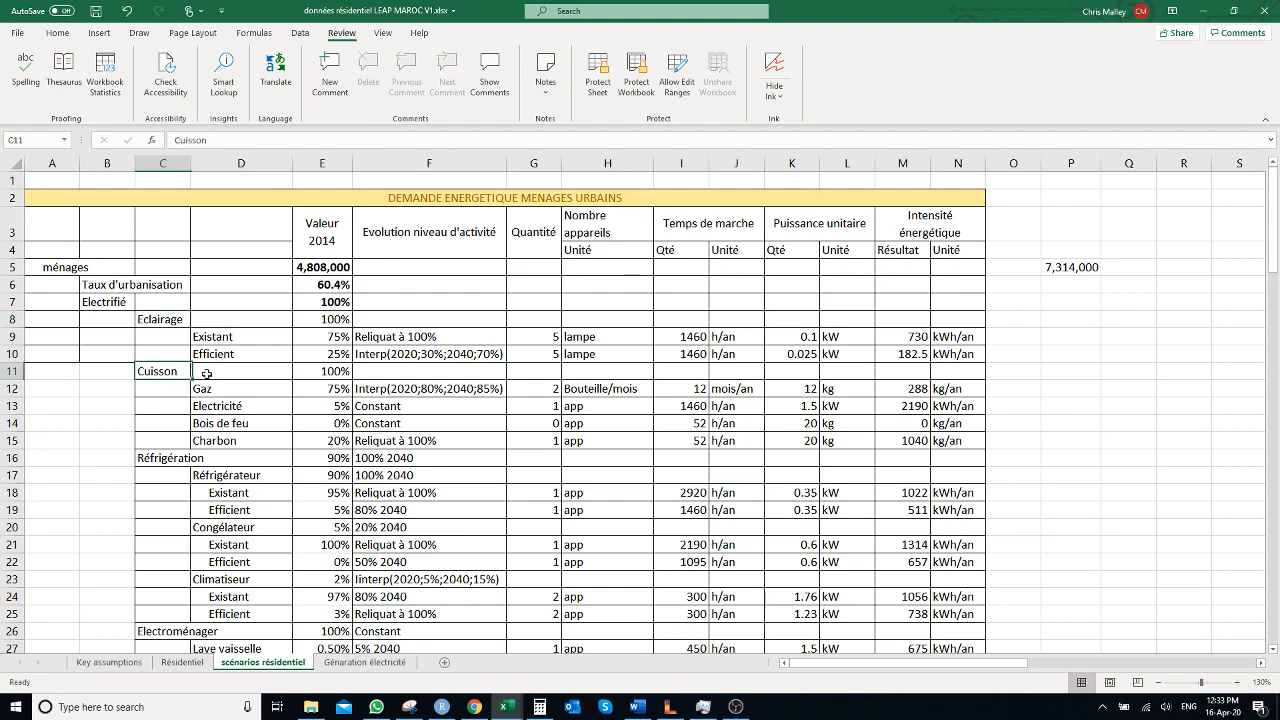
drag(206, 374, 323, 371)
drag(206, 386, 210, 432)
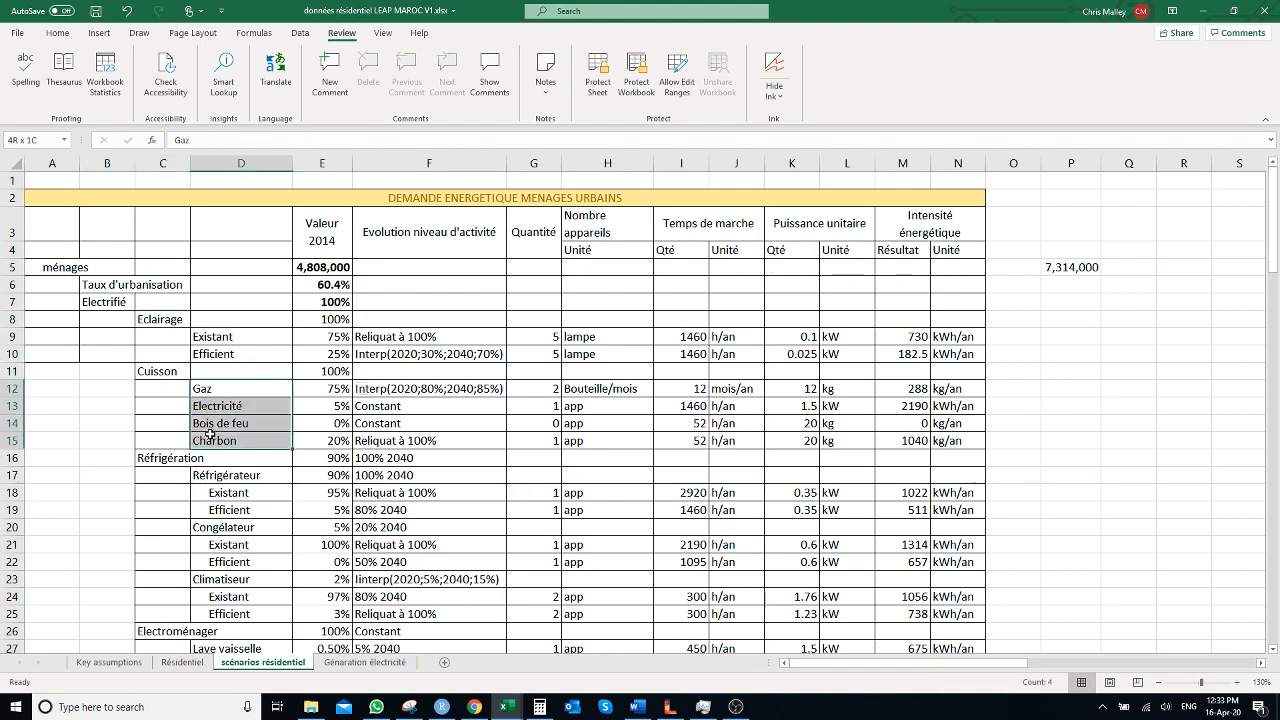
Switch back to LEAP and add a category branch named Residential New under Demand
click(1202, 12)
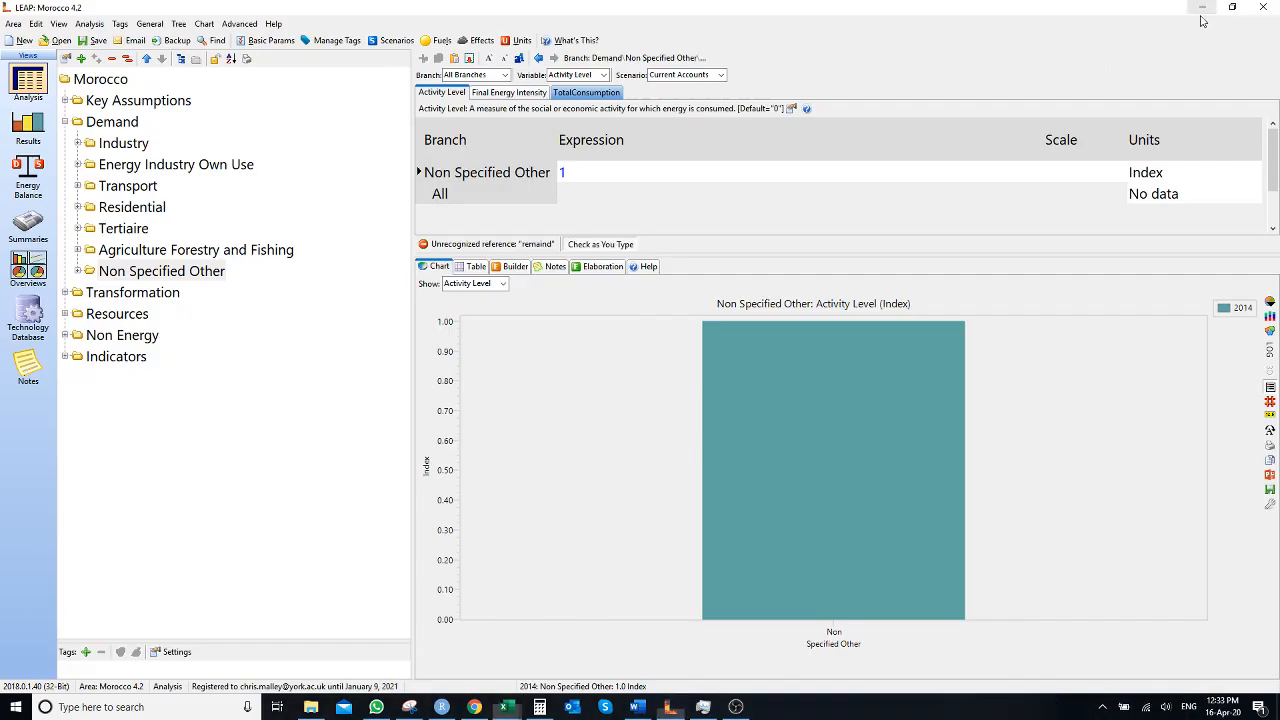
click(112, 122)
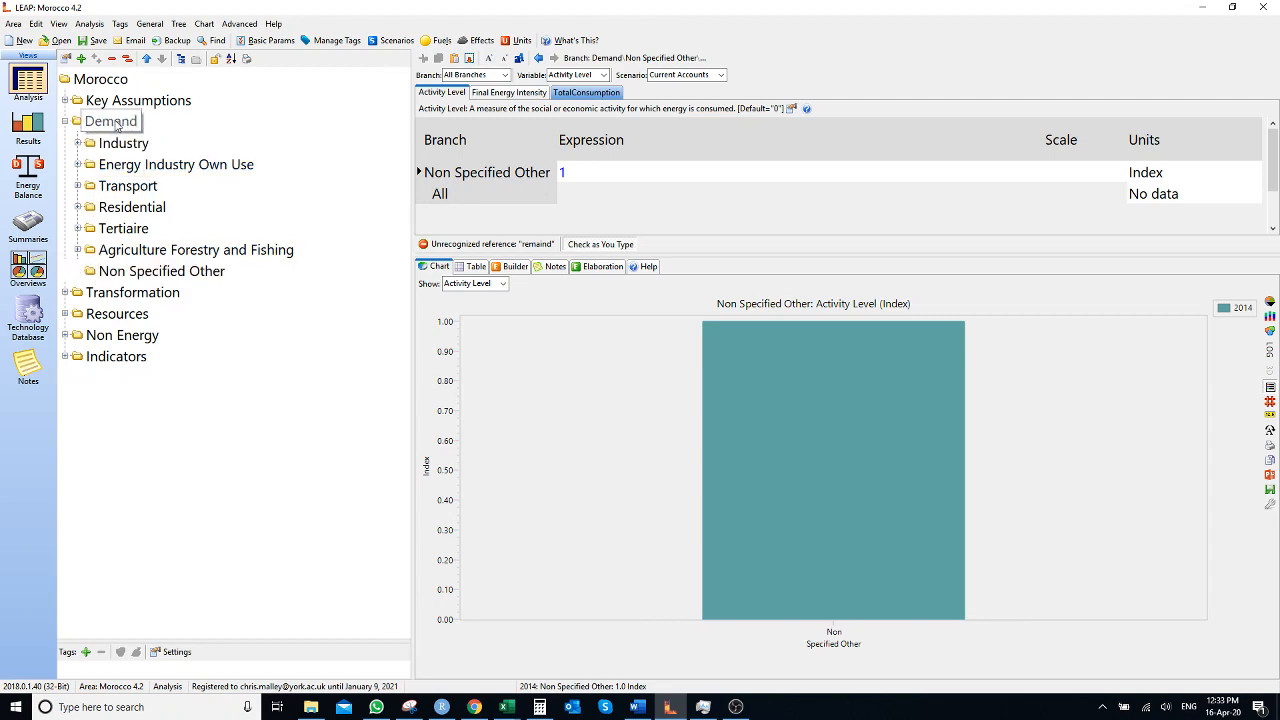
right_click(117, 124)
click(162, 136)
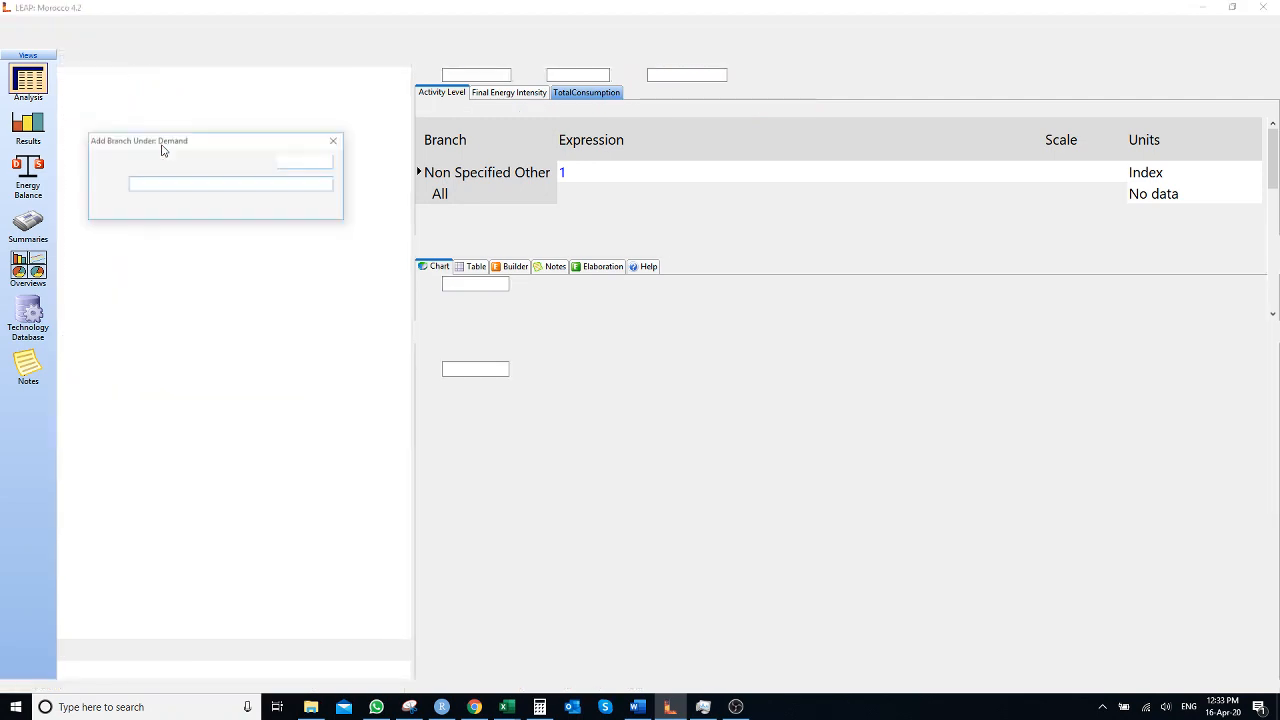
text(Residen)
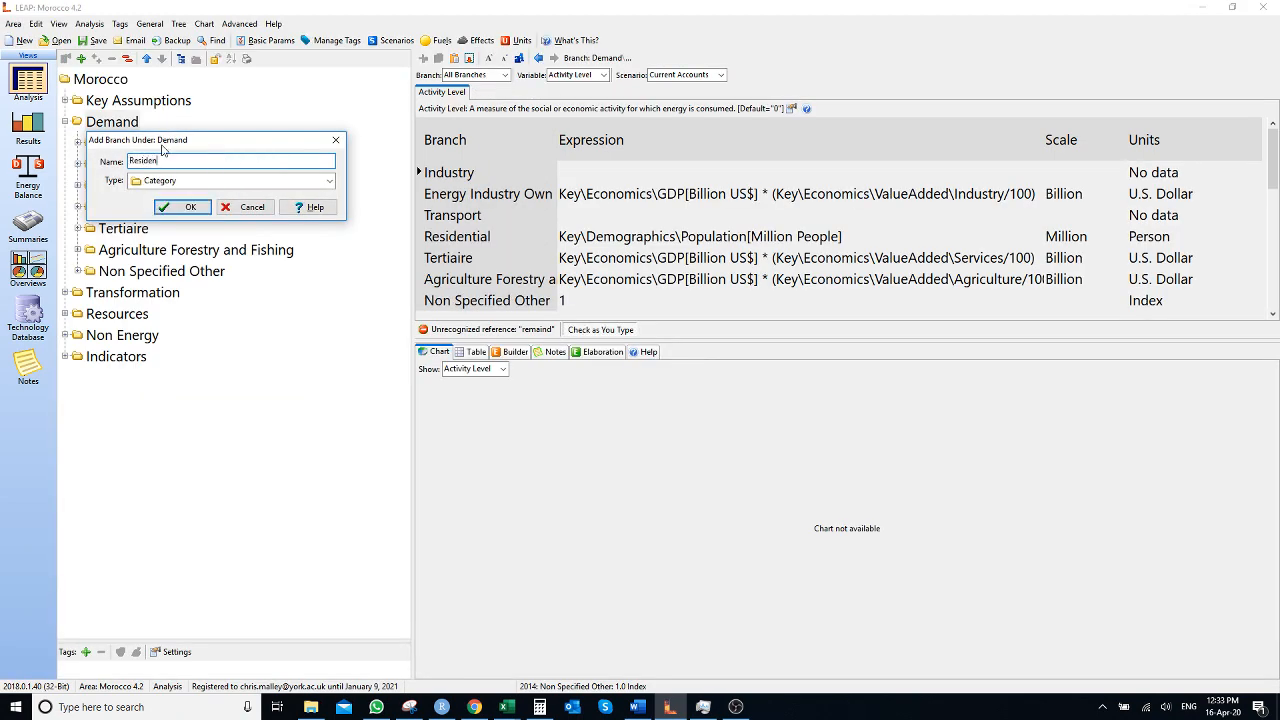
text(tial New)
click(181, 208)
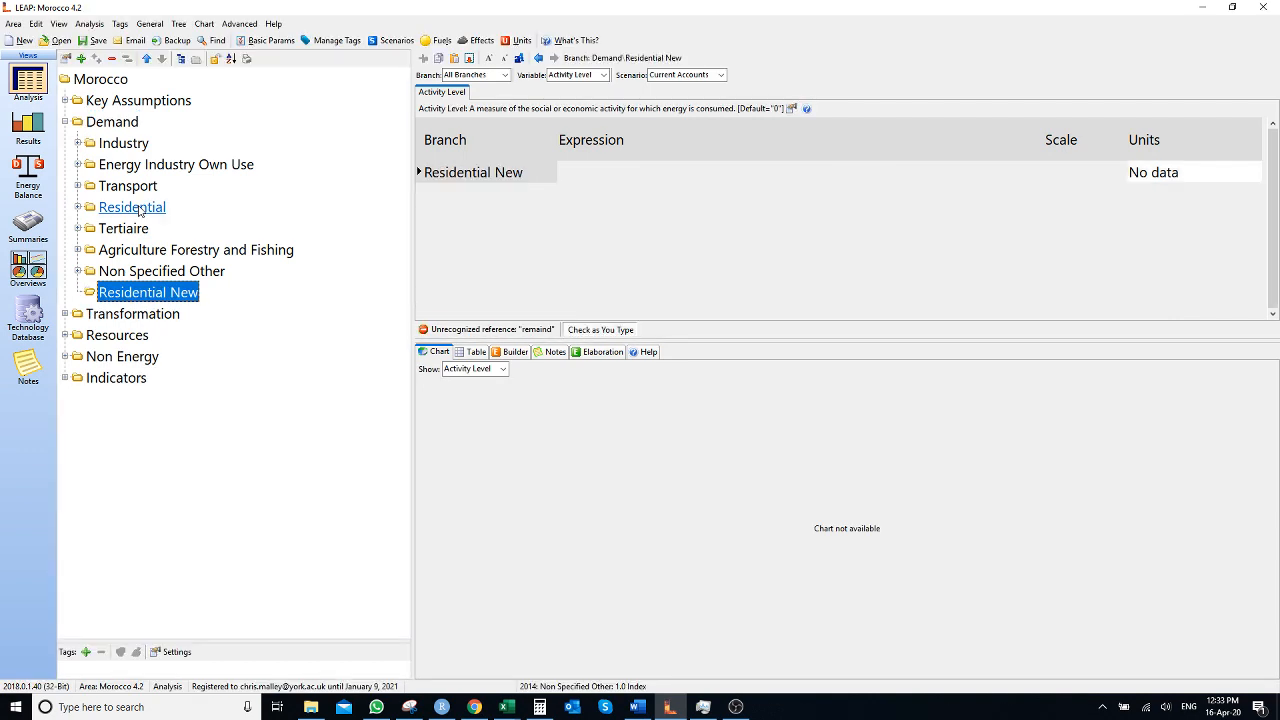
Add a category branch named Urban under Residential New
click(136, 291)
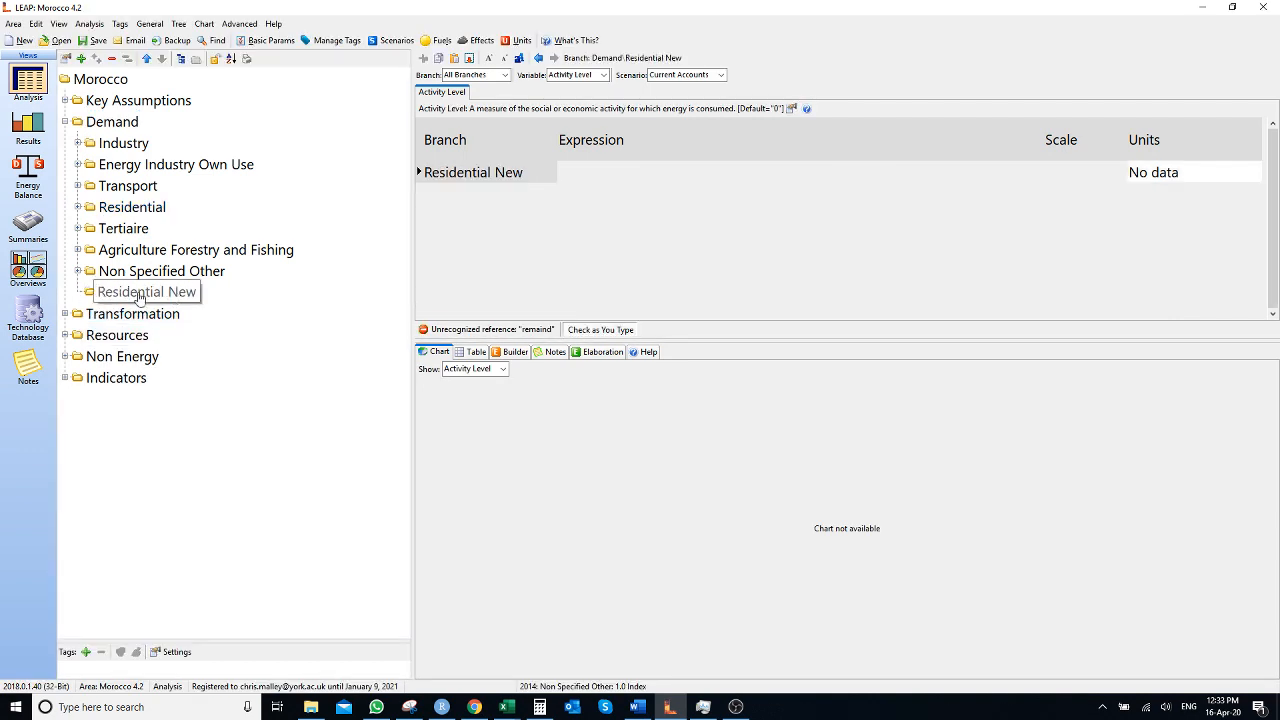
right_click(153, 287)
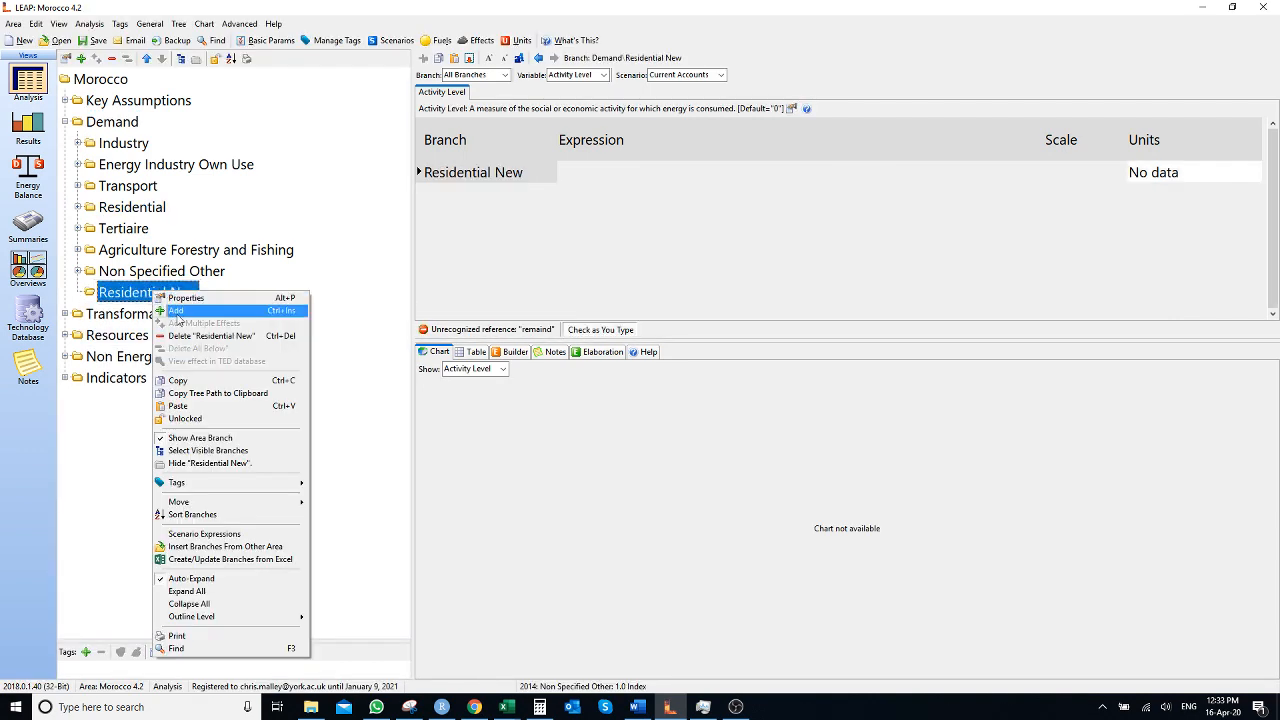
click(175, 311)
text(Urban)
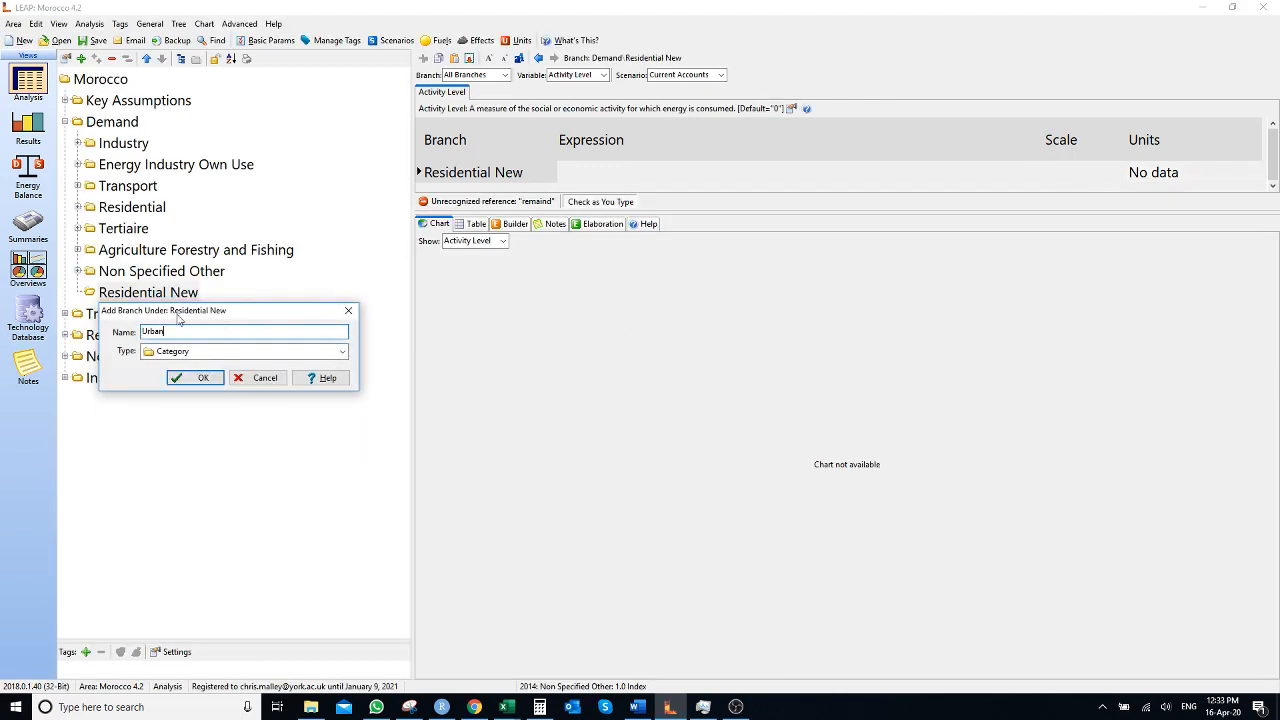
key(Return)
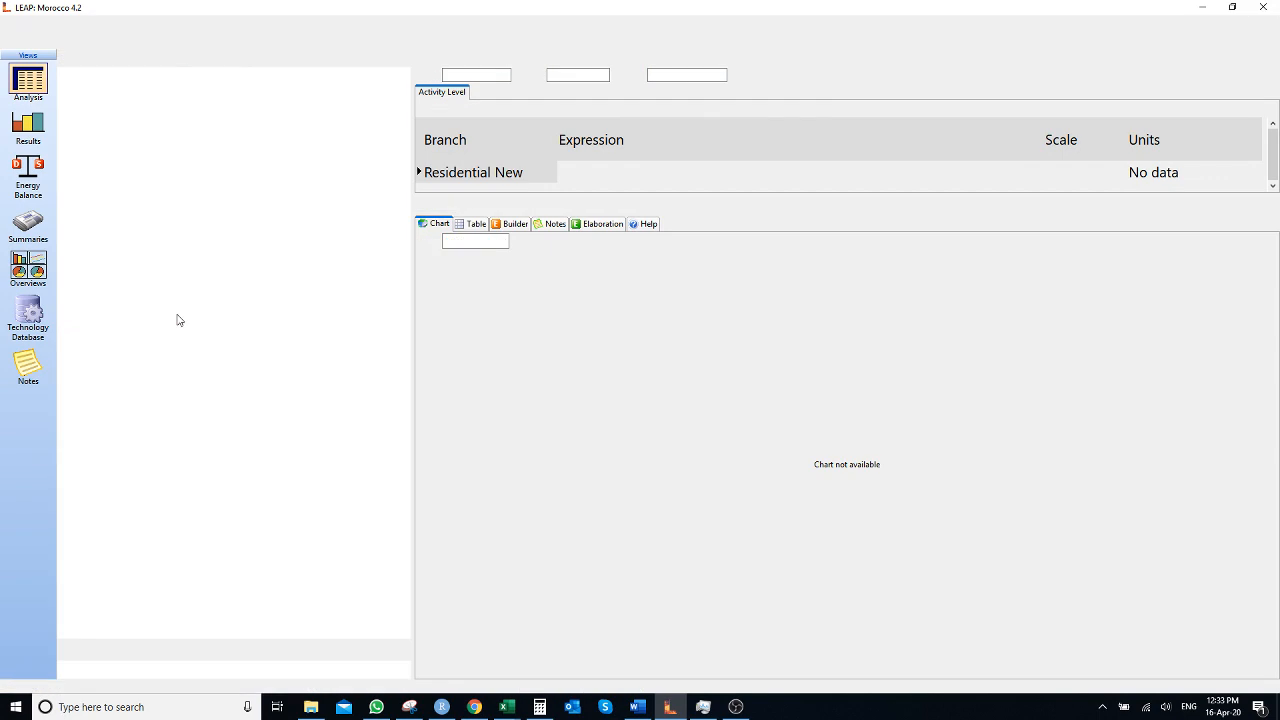
Add a category branch named Electrified under the Urban branch of Residential New
right_click(115, 313)
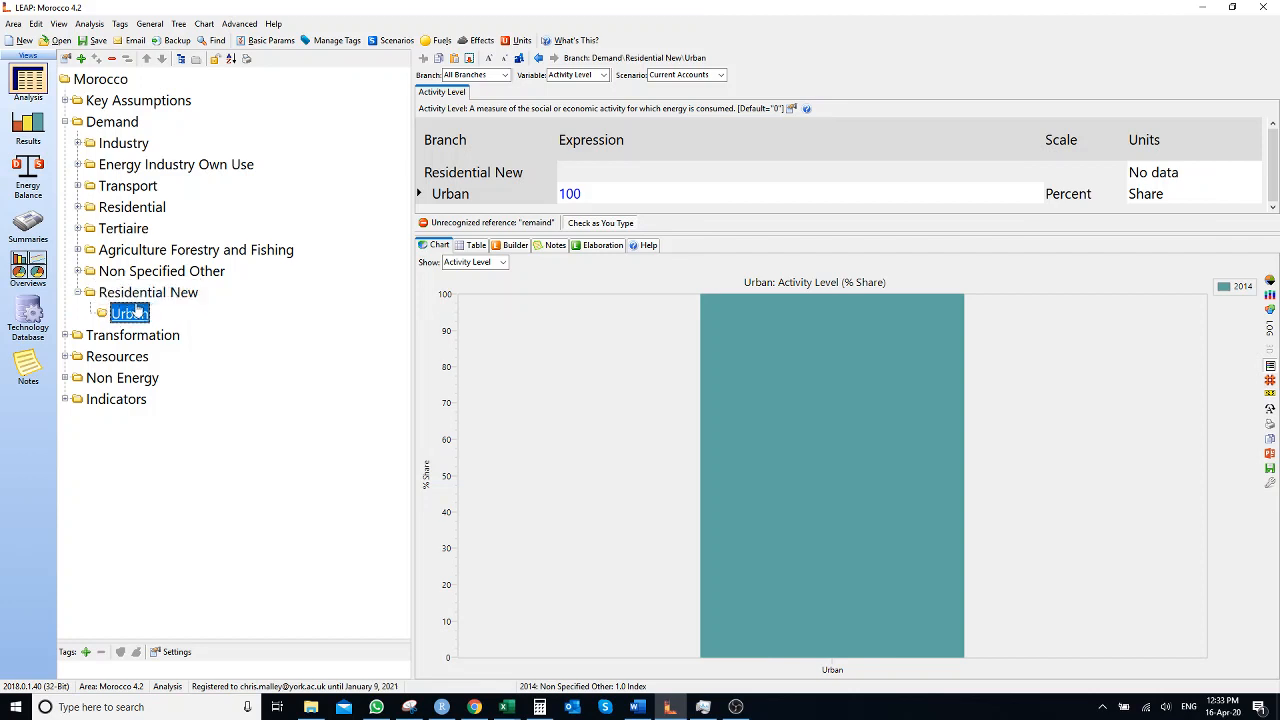
click(200, 331)
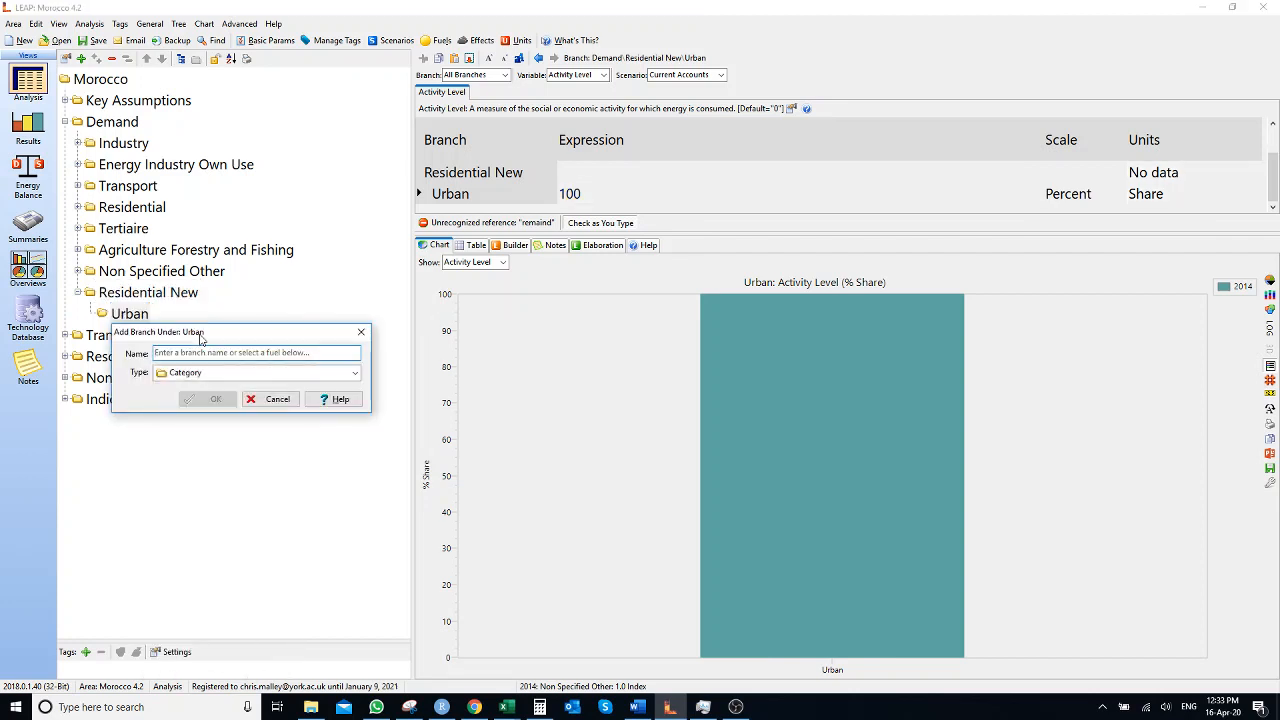
text(Electrici)
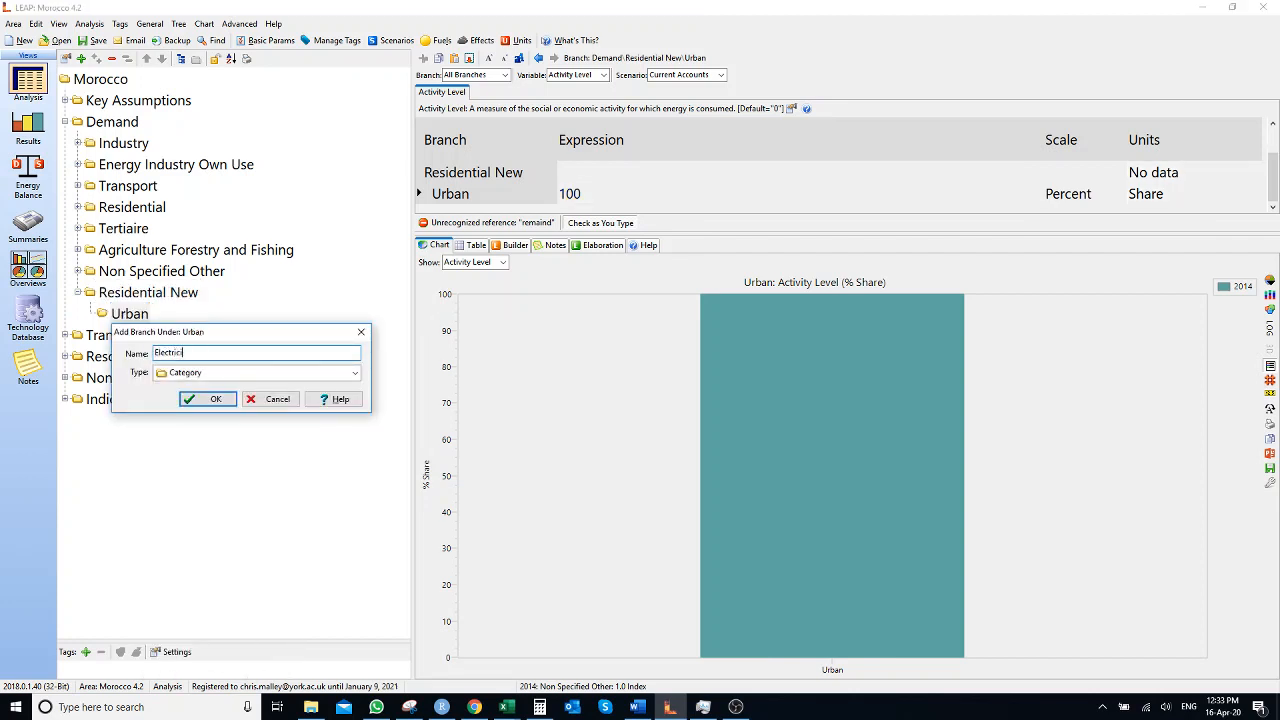
text(t)
key(BackSpace)
key(BackSpace)
text(fied)
key(Return)
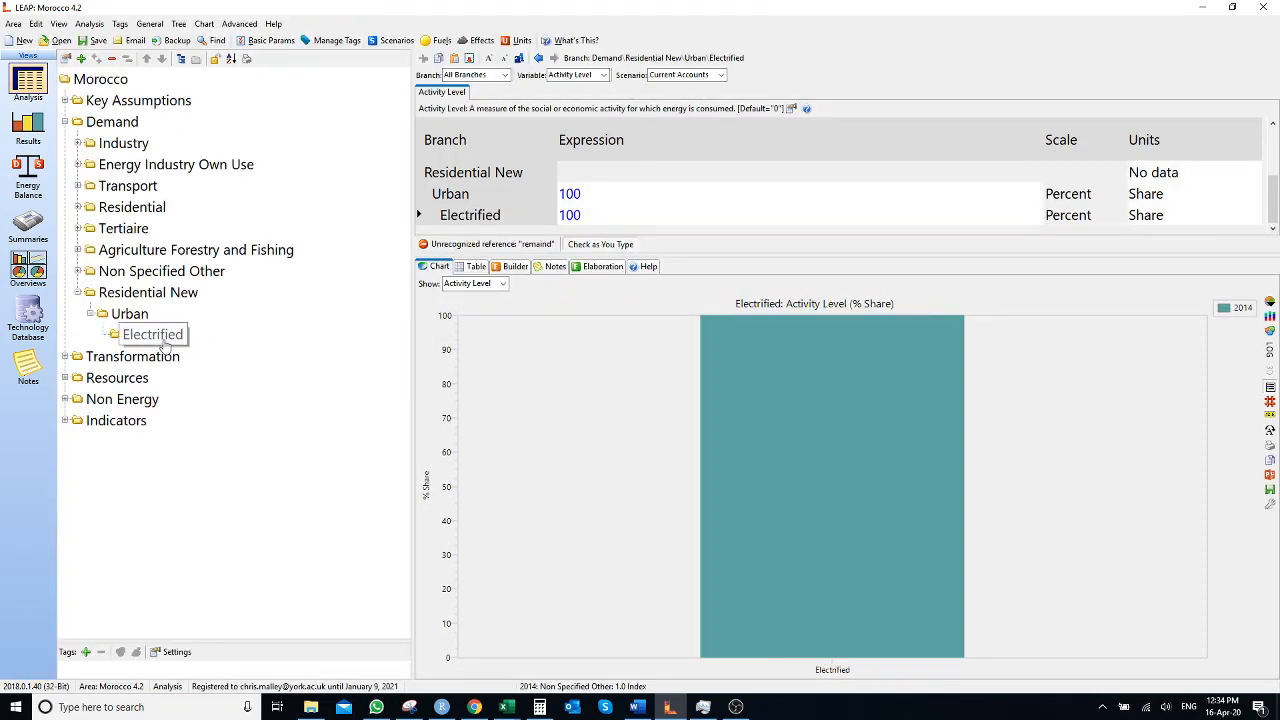
Add a category branch named Lighting under Electrified
right_click(163, 343)
click(212, 358)
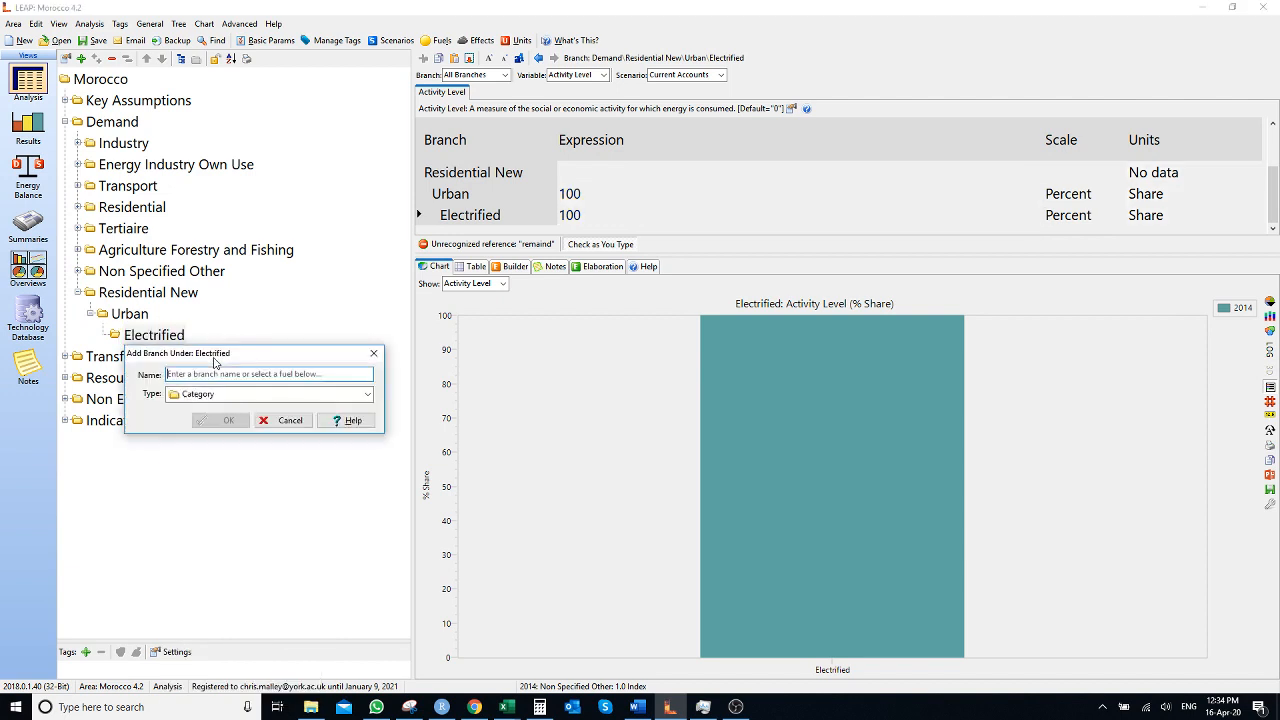
text(Lighting)
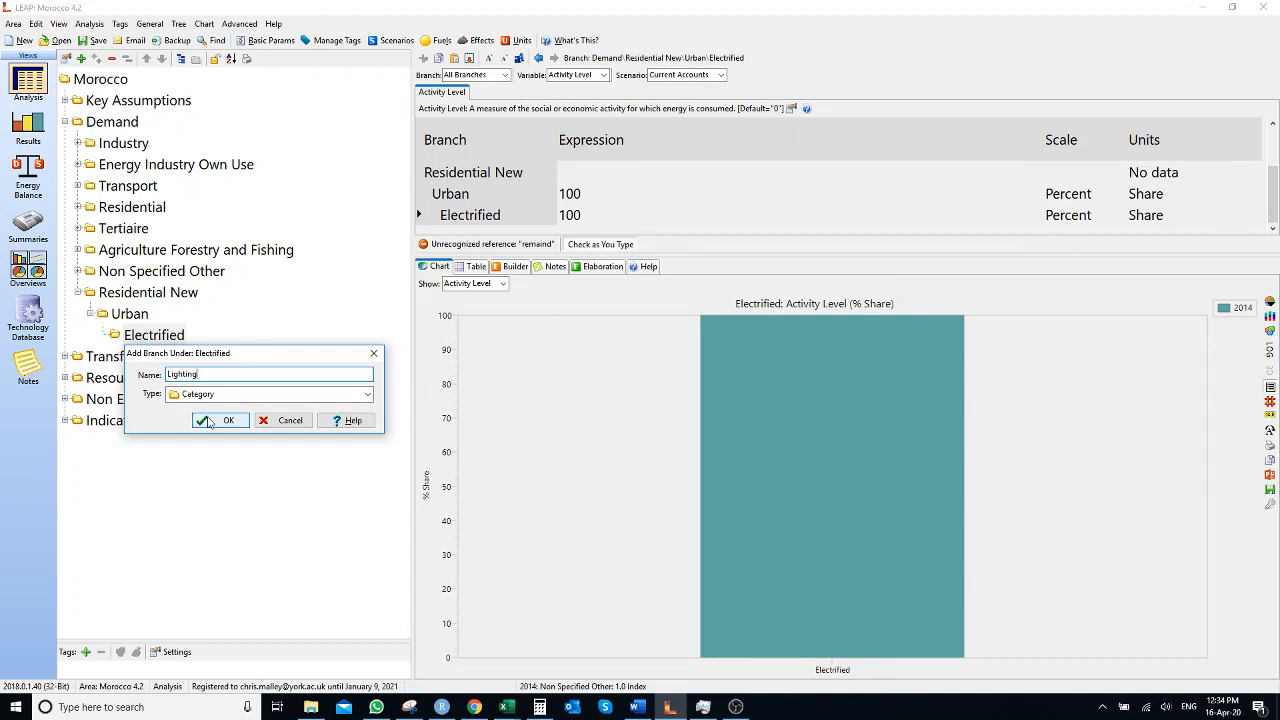
click(208, 422)
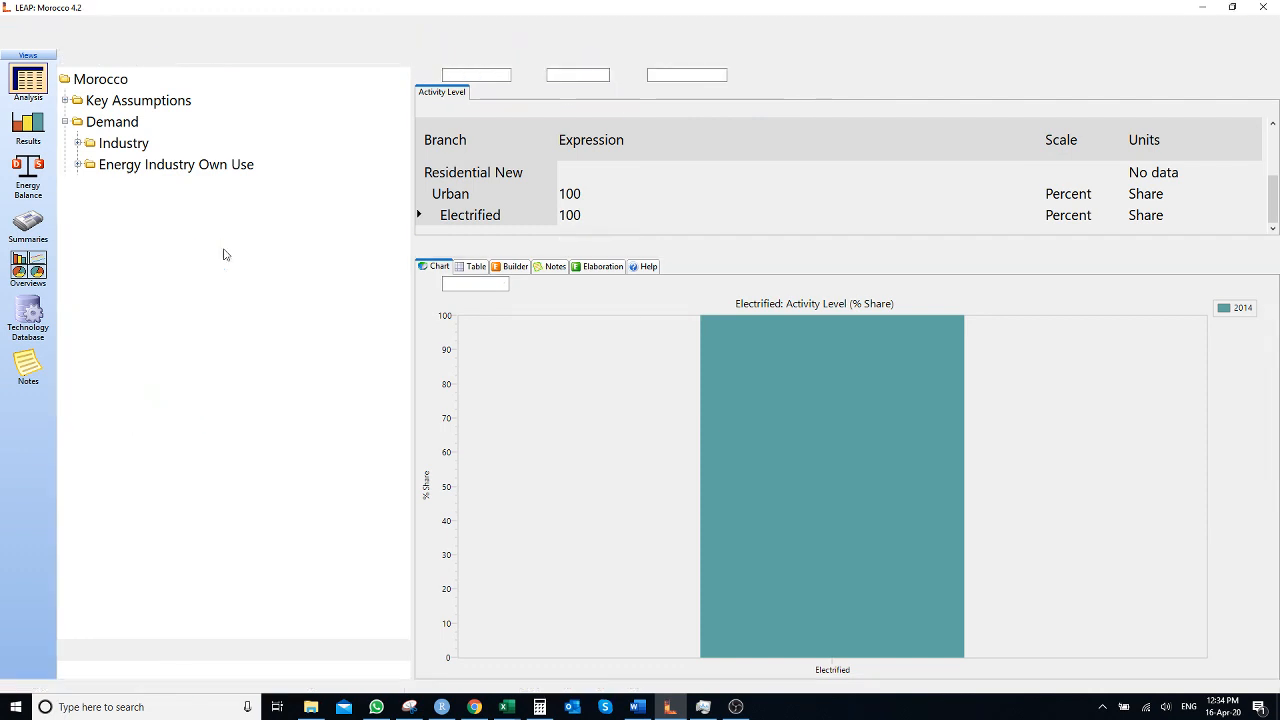
Add a category branch named Cooking under Electrified, alongside Lighting
right_click(168, 340)
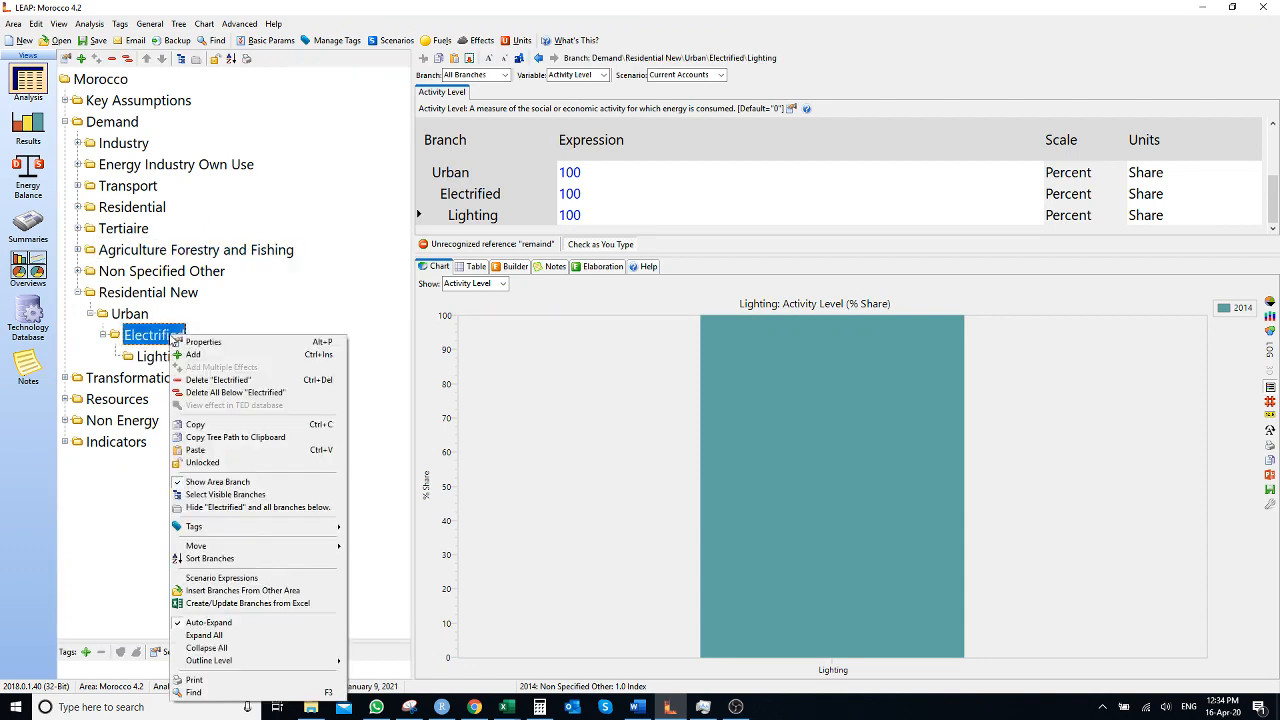
click(228, 357)
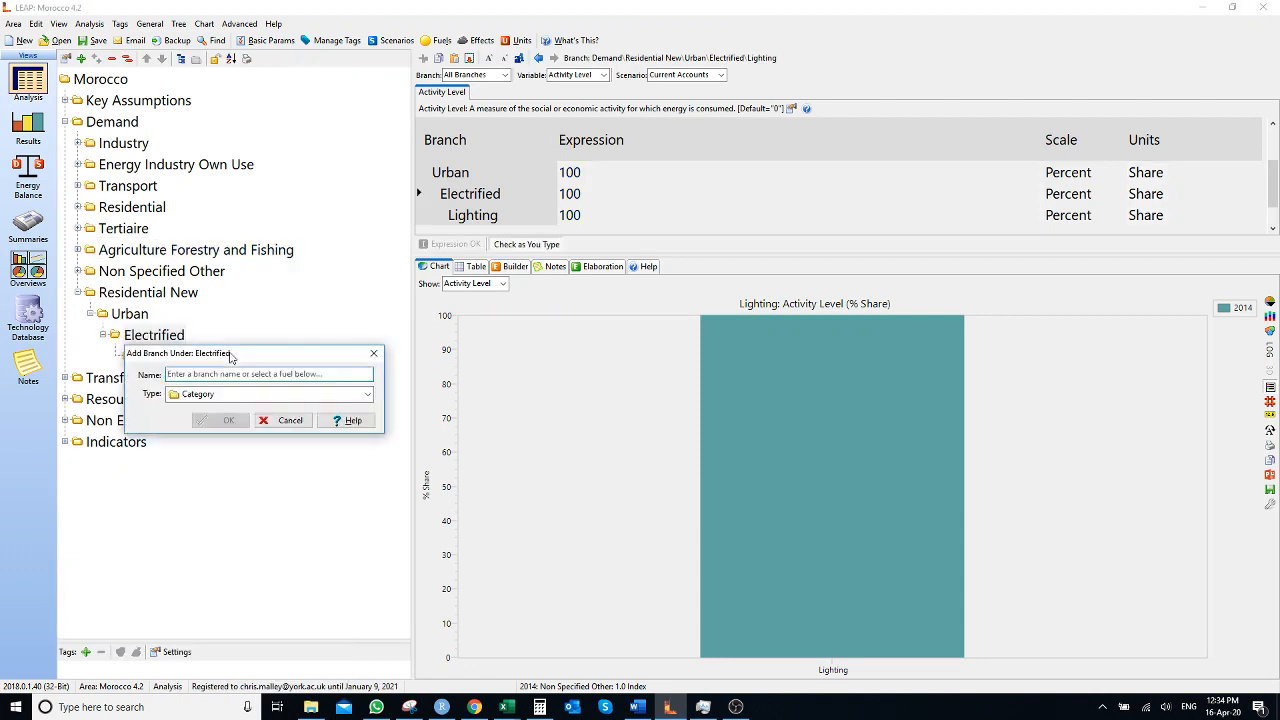
text(Cooking)
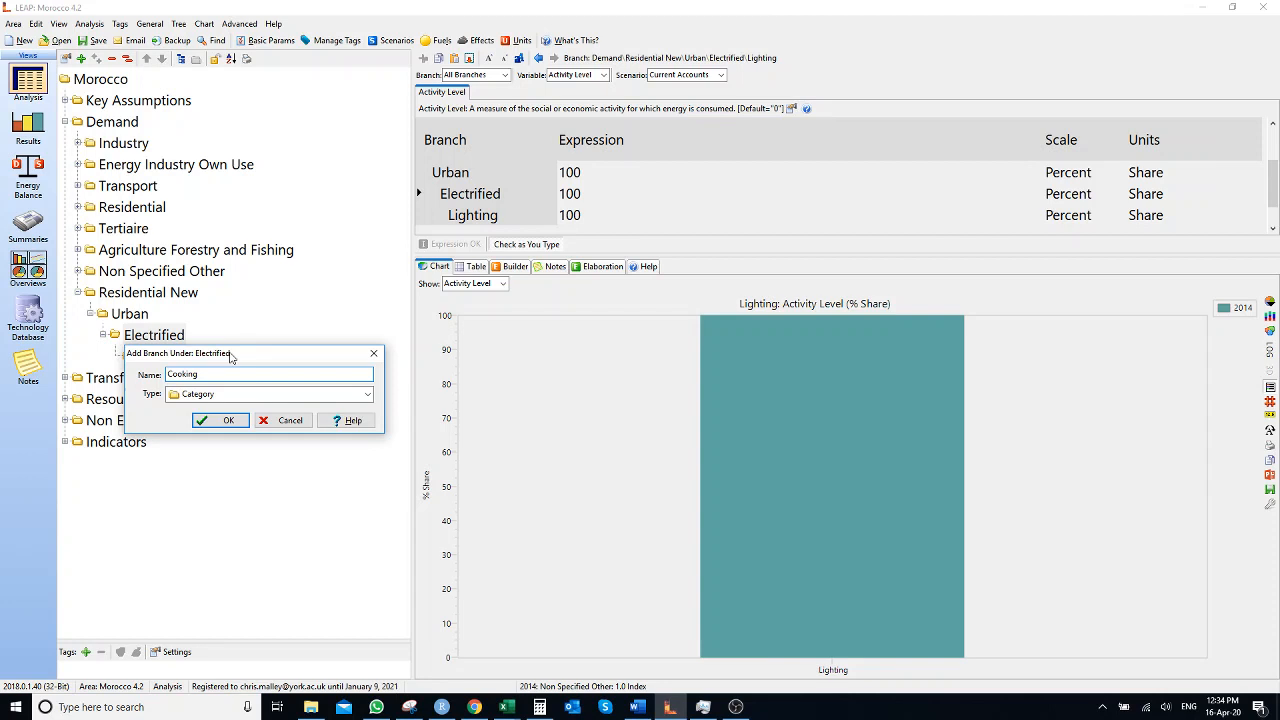
click(226, 420)
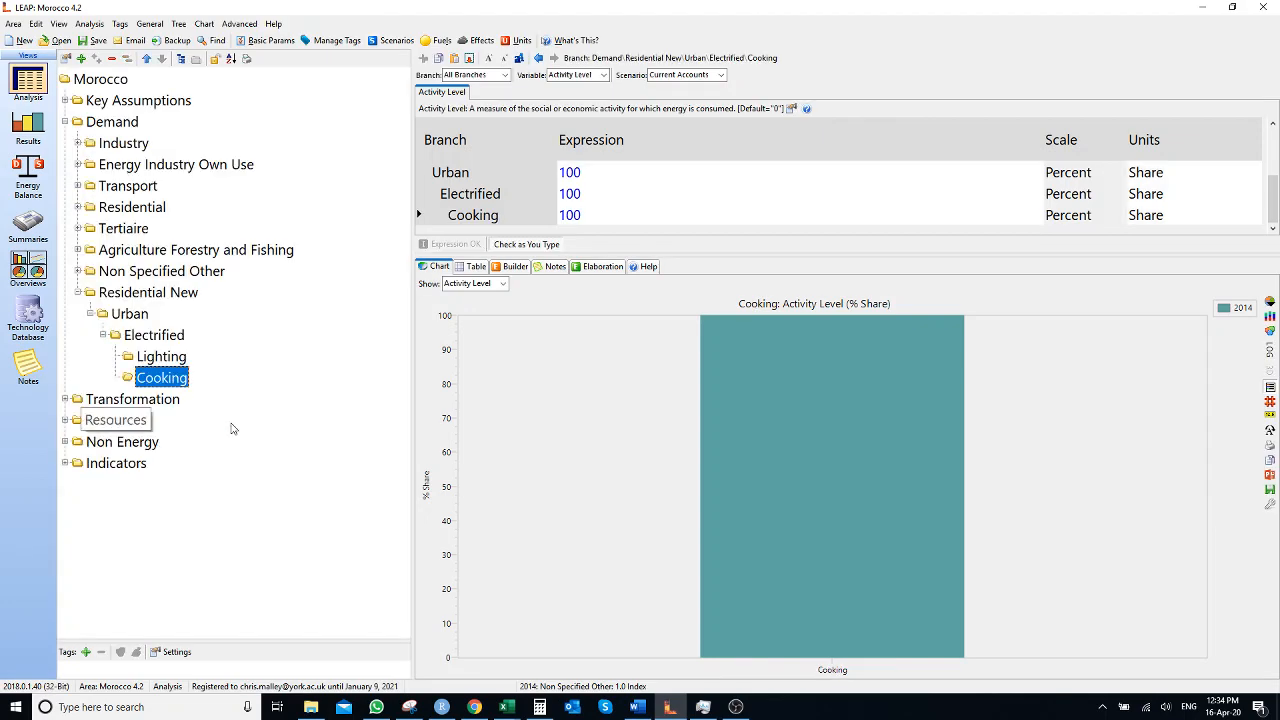
Add a branch named Existing under Lighting, of type Technology with Energy Intensity with Electricity as its fuel
click(169, 359)
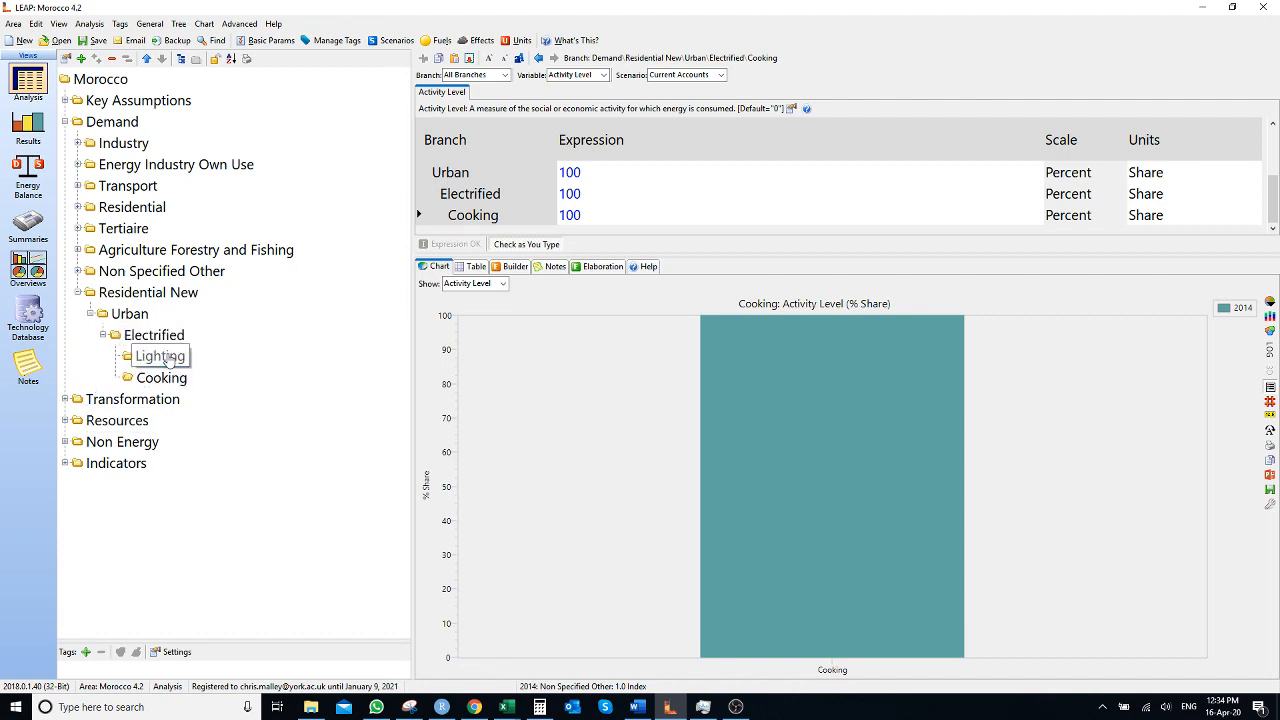
right_click(169, 359)
click(220, 366)
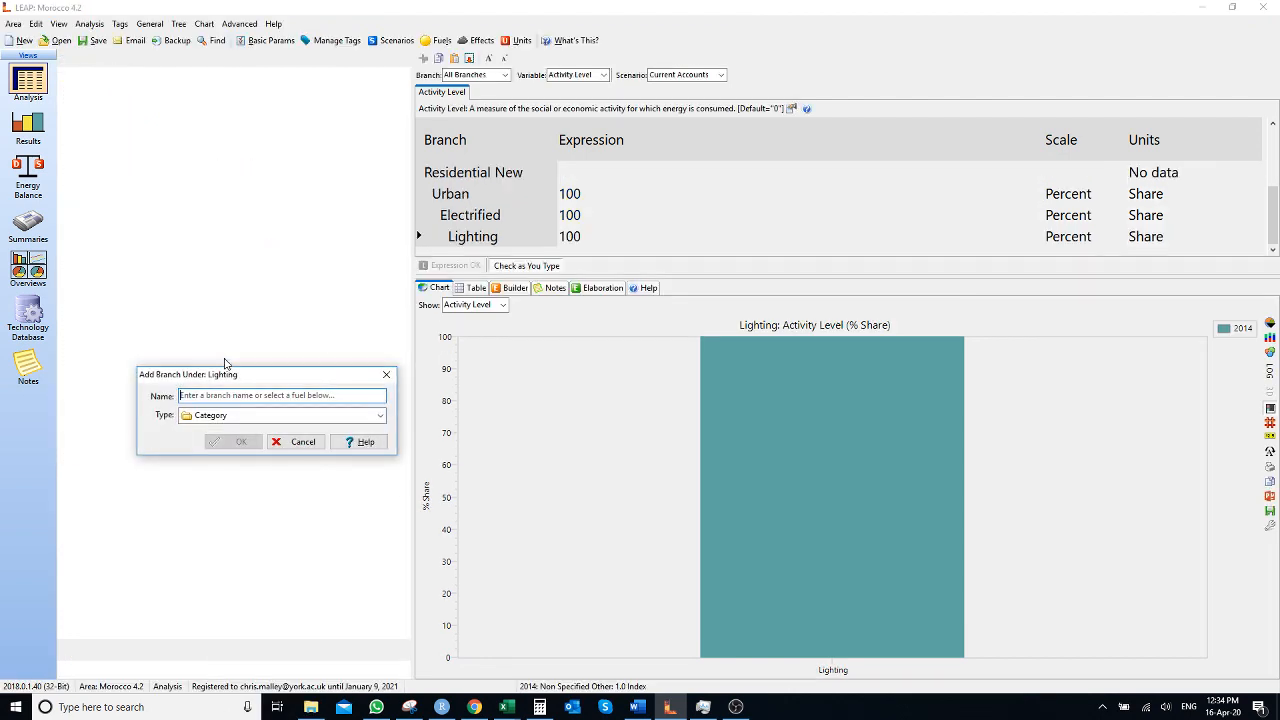
click(240, 416)
click(242, 453)
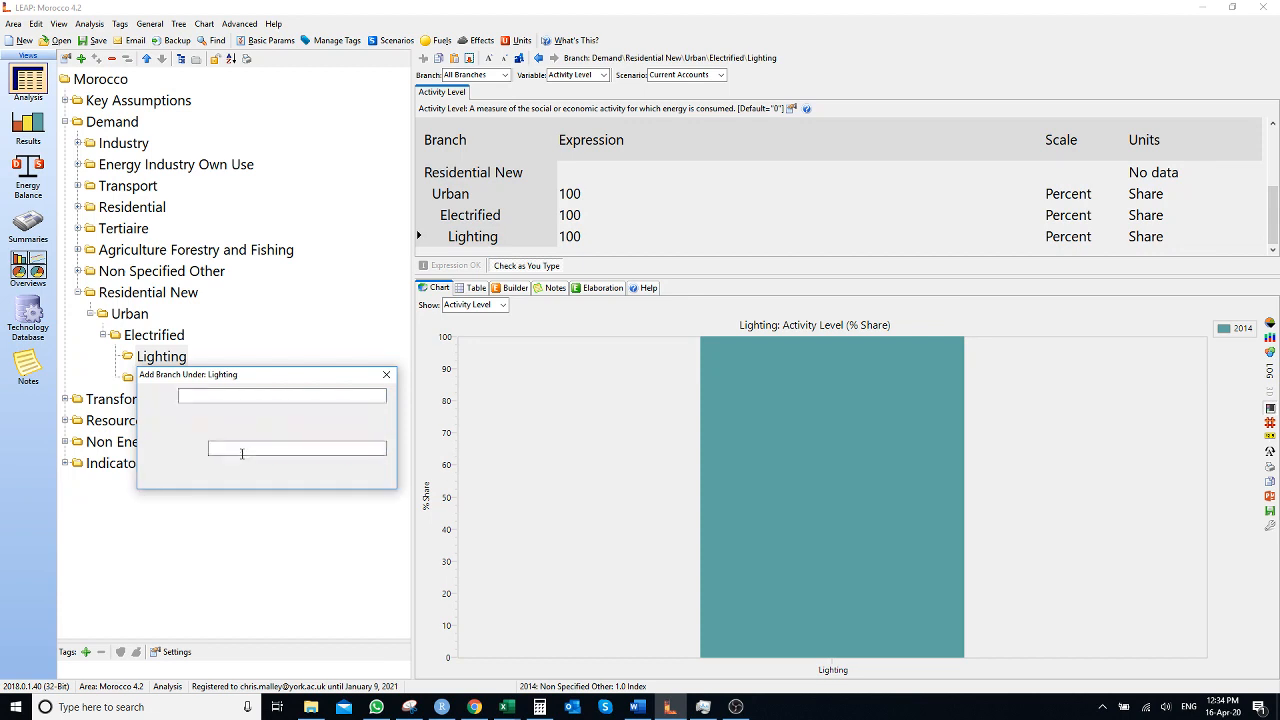
click(240, 395)
text(Existing)
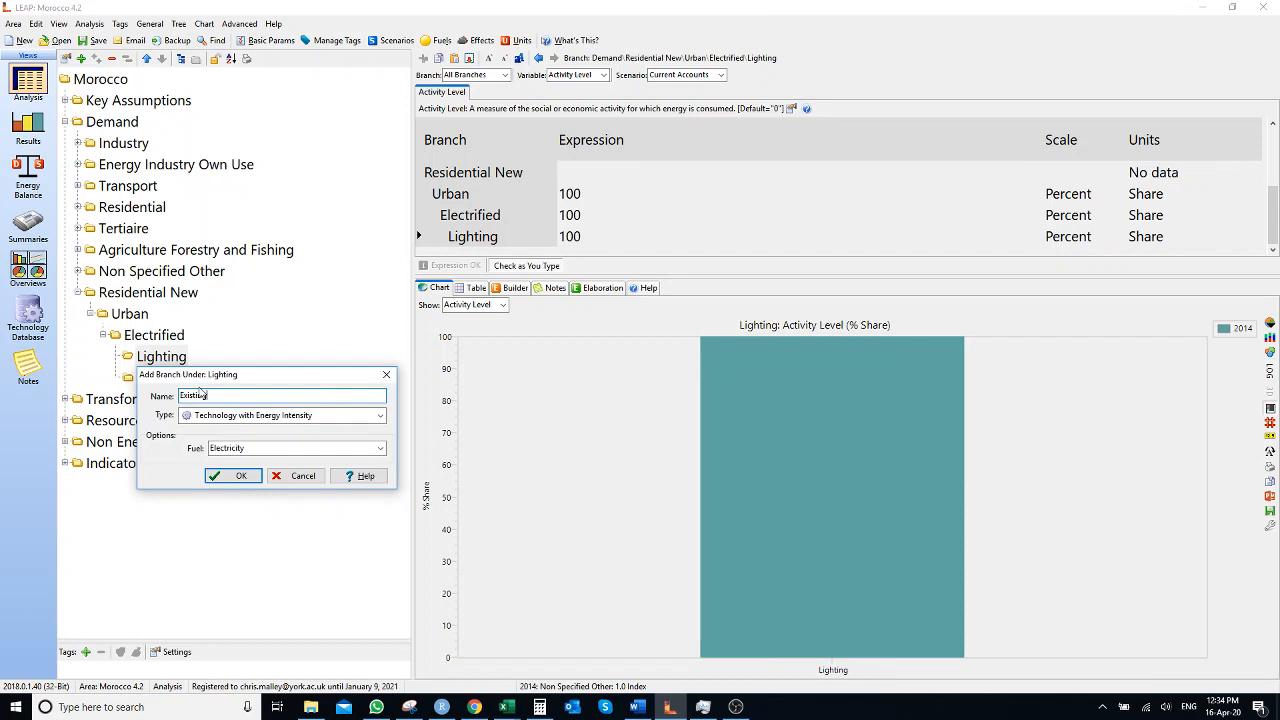
click(236, 476)
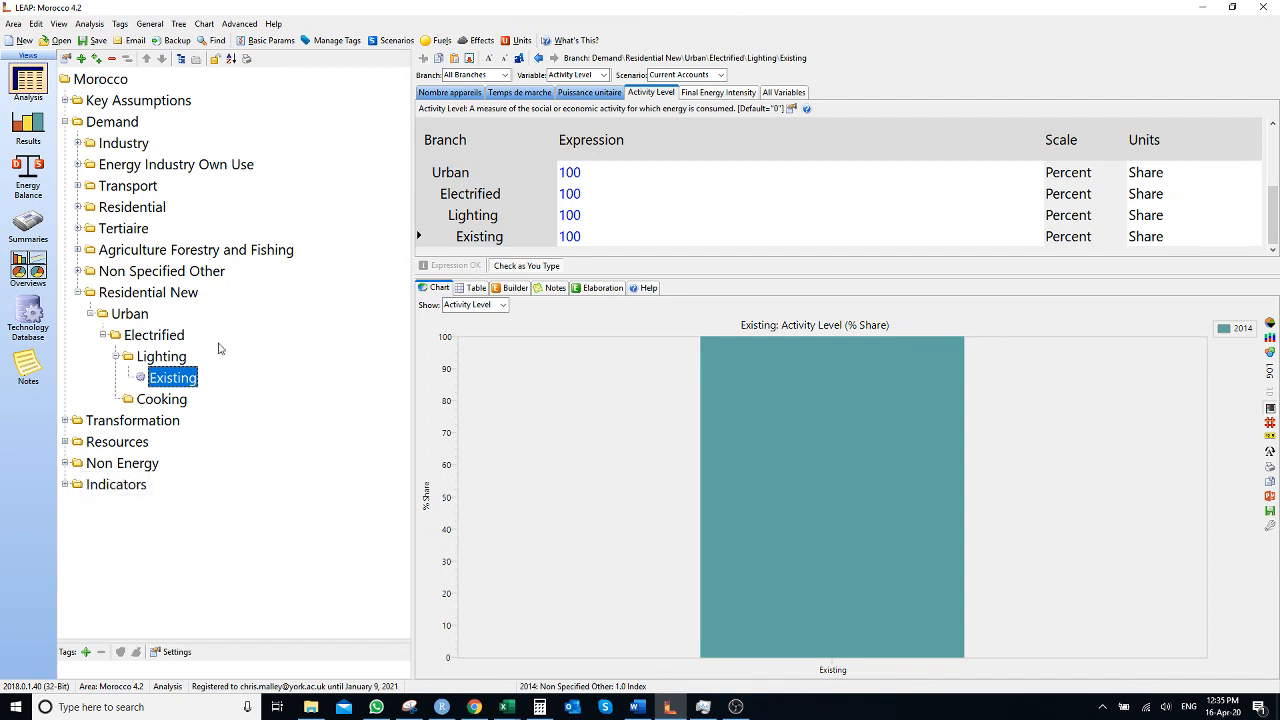
Add a branch named Efficient under Lighting, of type Technology with Energy Intensity with Electricity as its fuel
right_click(156, 355)
click(171, 375)
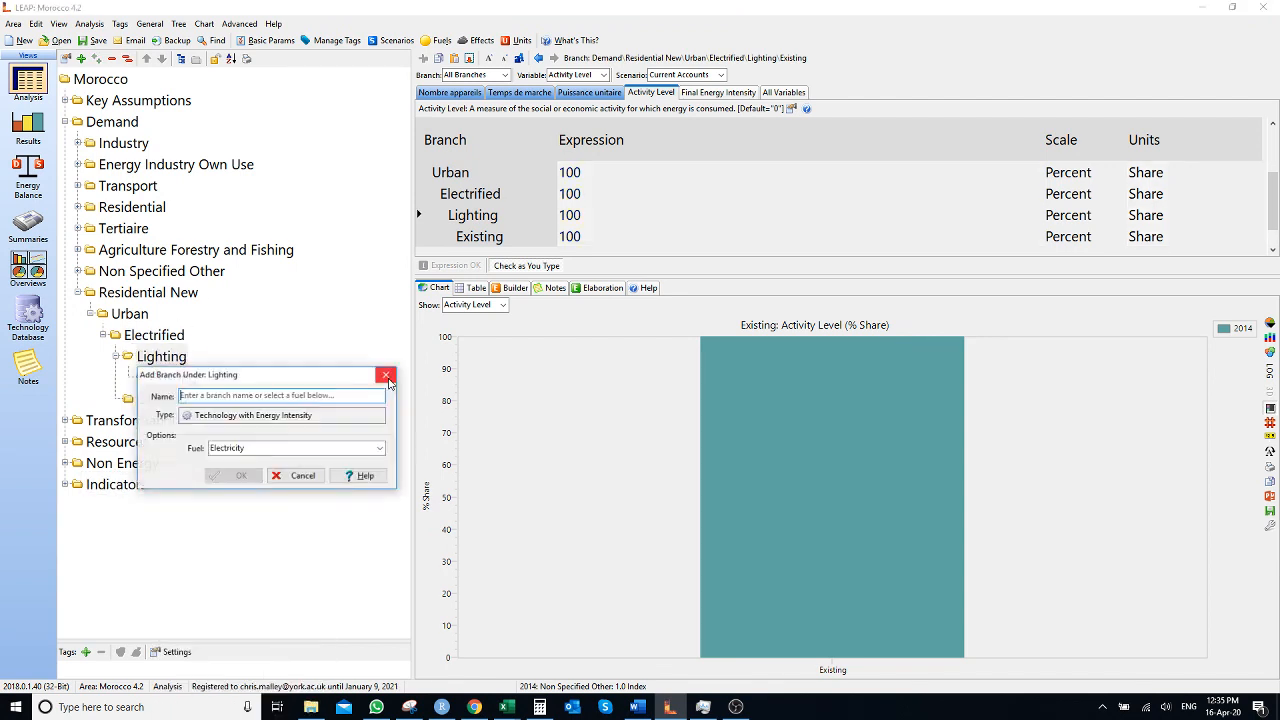
text(Efficient)
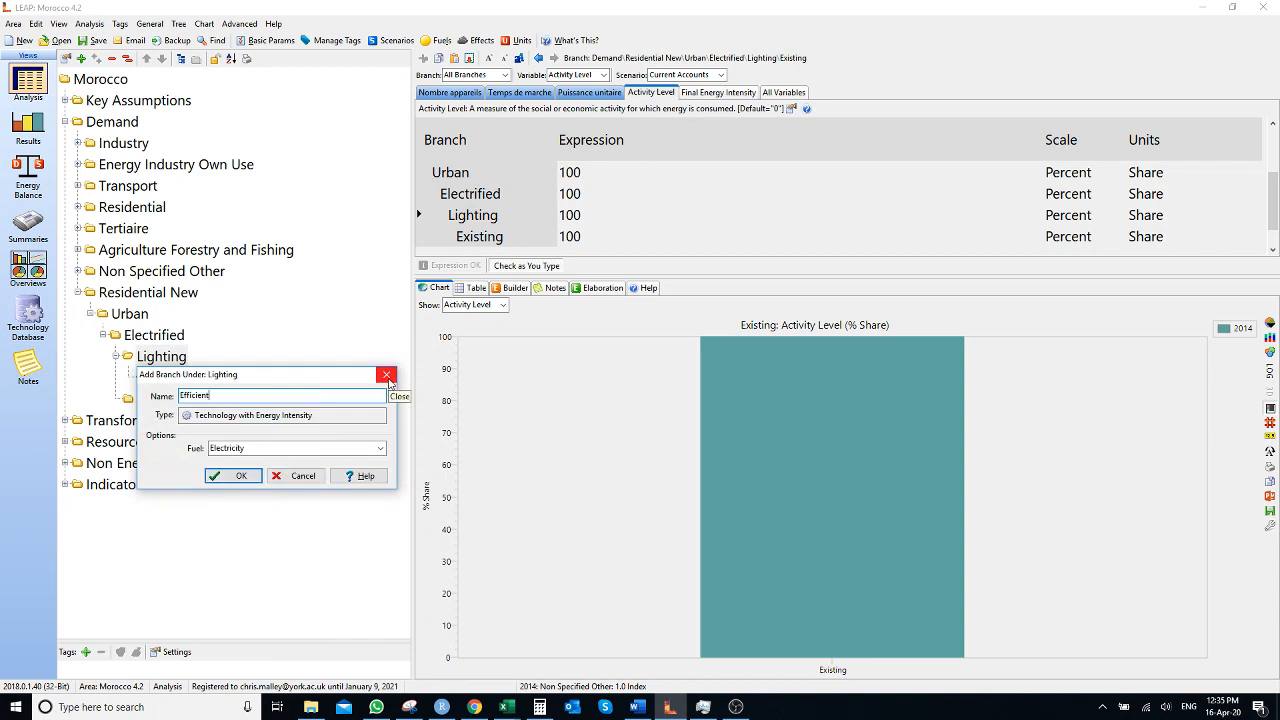
click(230, 479)
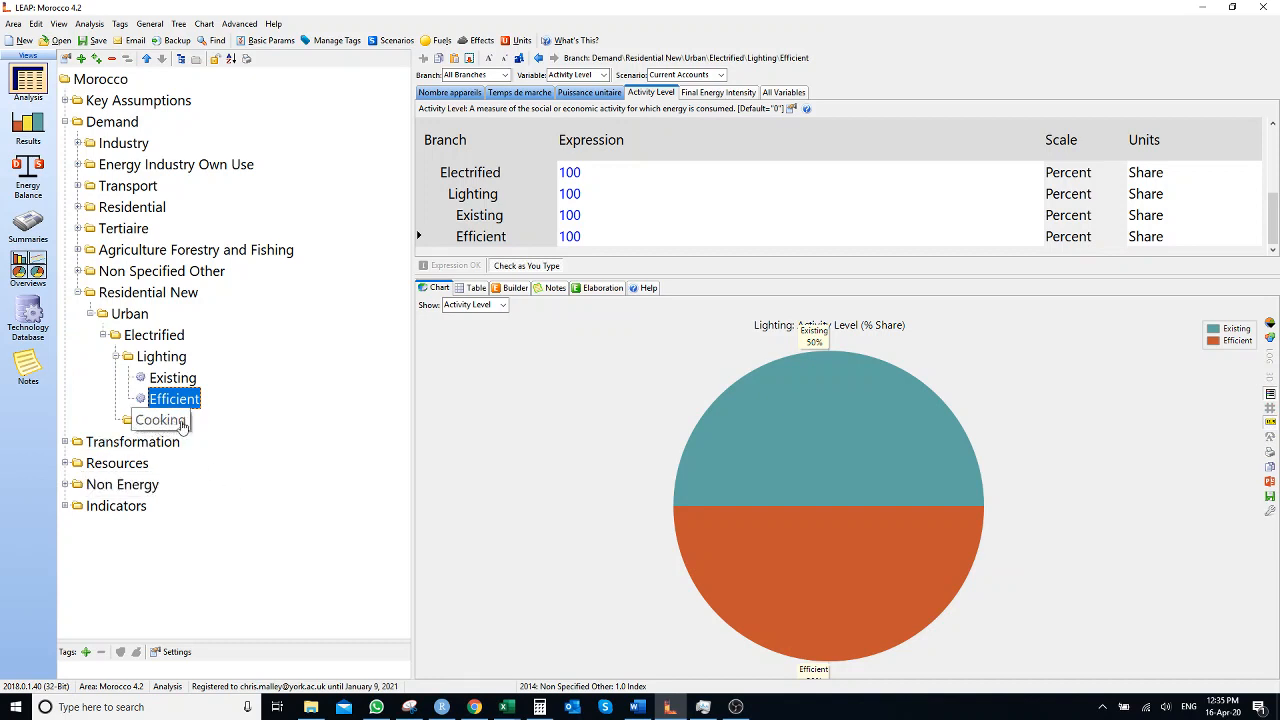
Copy the LPG branch with its emission effects from the existing Residential All branch and paste it under the new Cooking branch
click(79, 207)
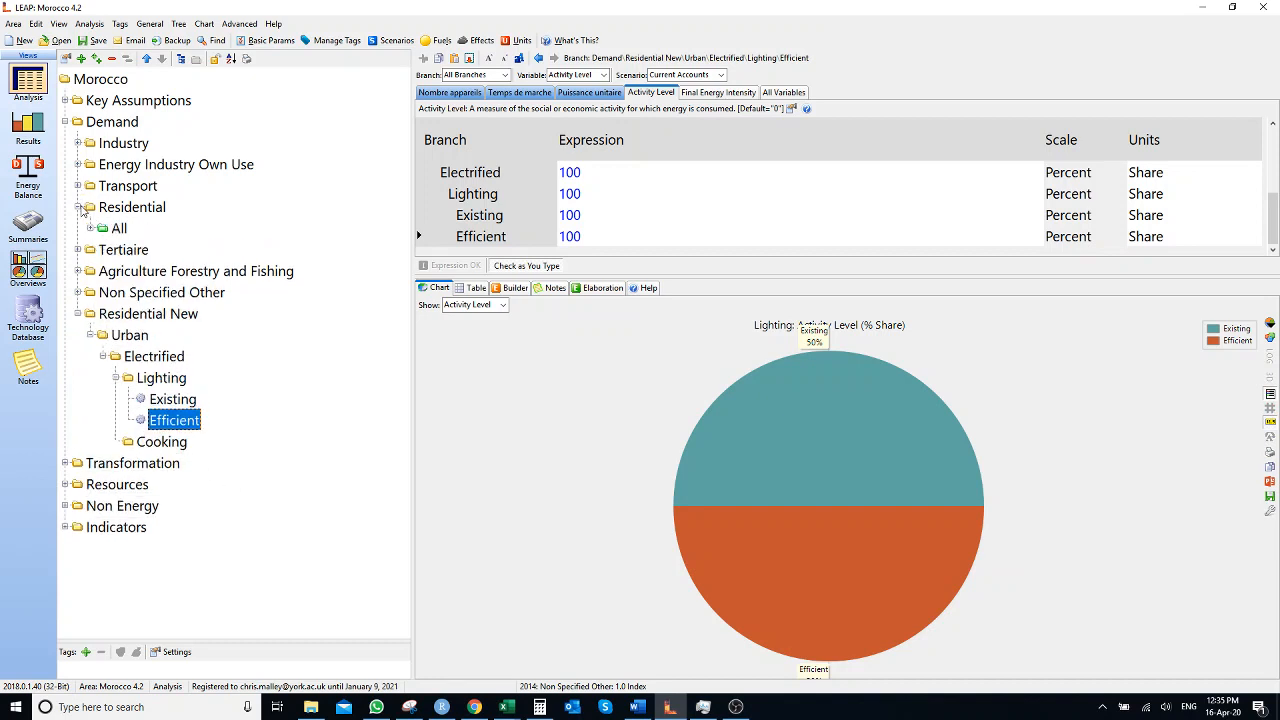
click(91, 229)
scroll(140, 210, down, 4)
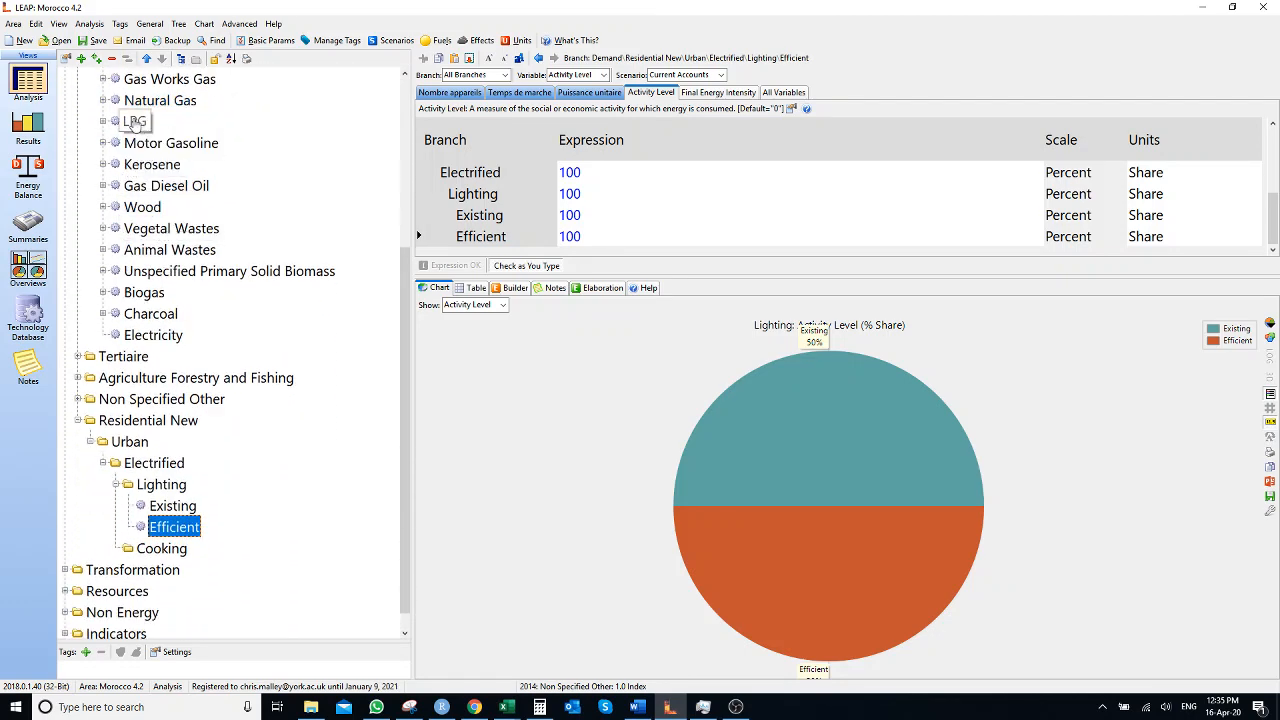
scroll(133, 121, up, 3)
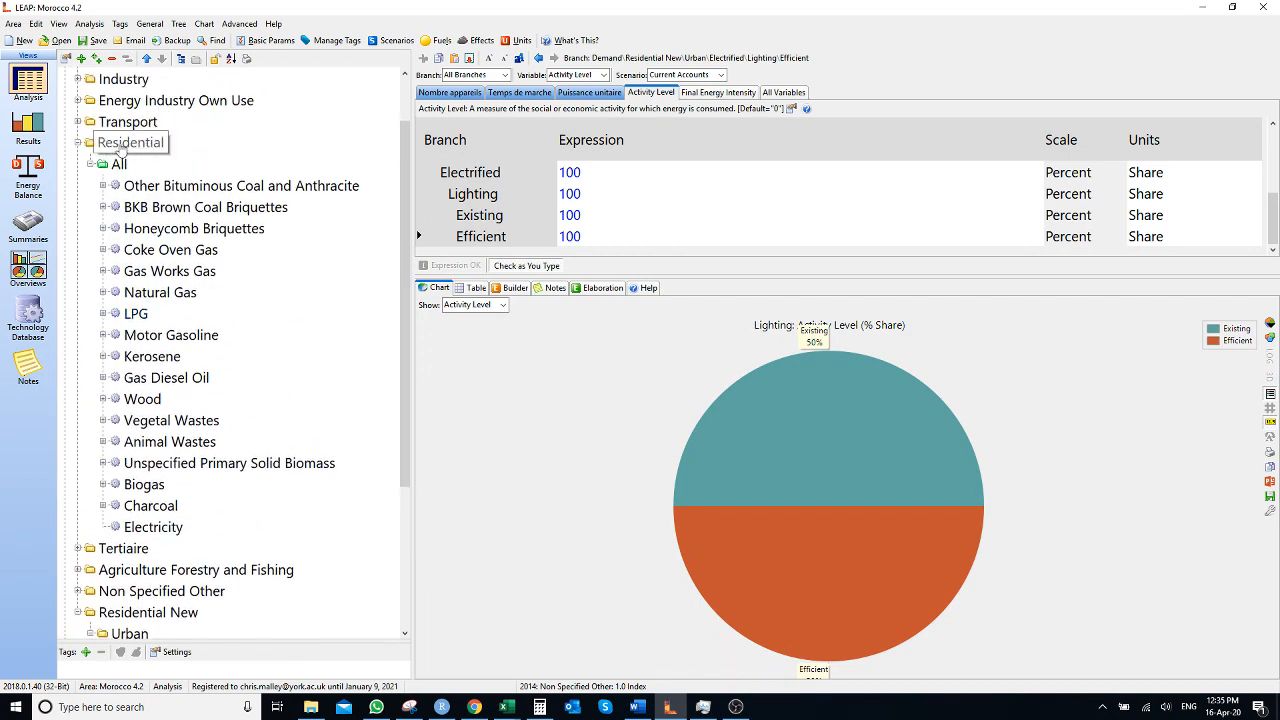
scroll(150, 200, down, 2)
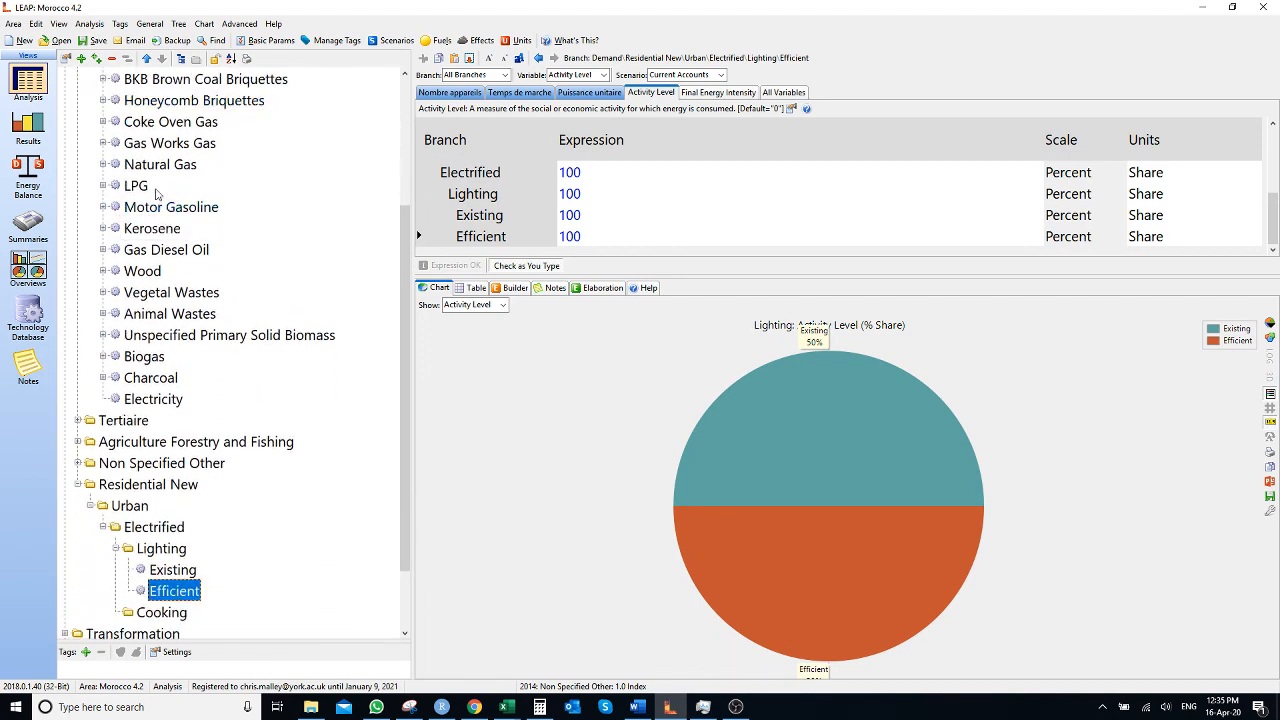
right_click(140, 188)
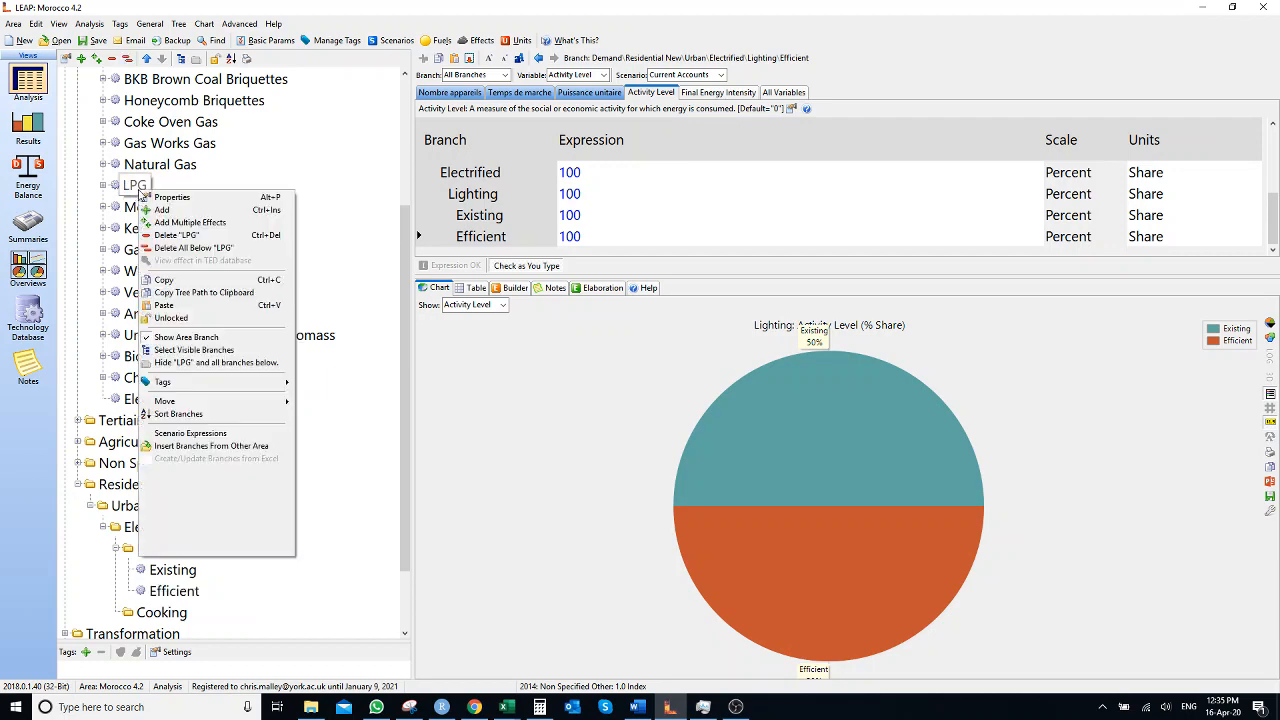
click(202, 281)
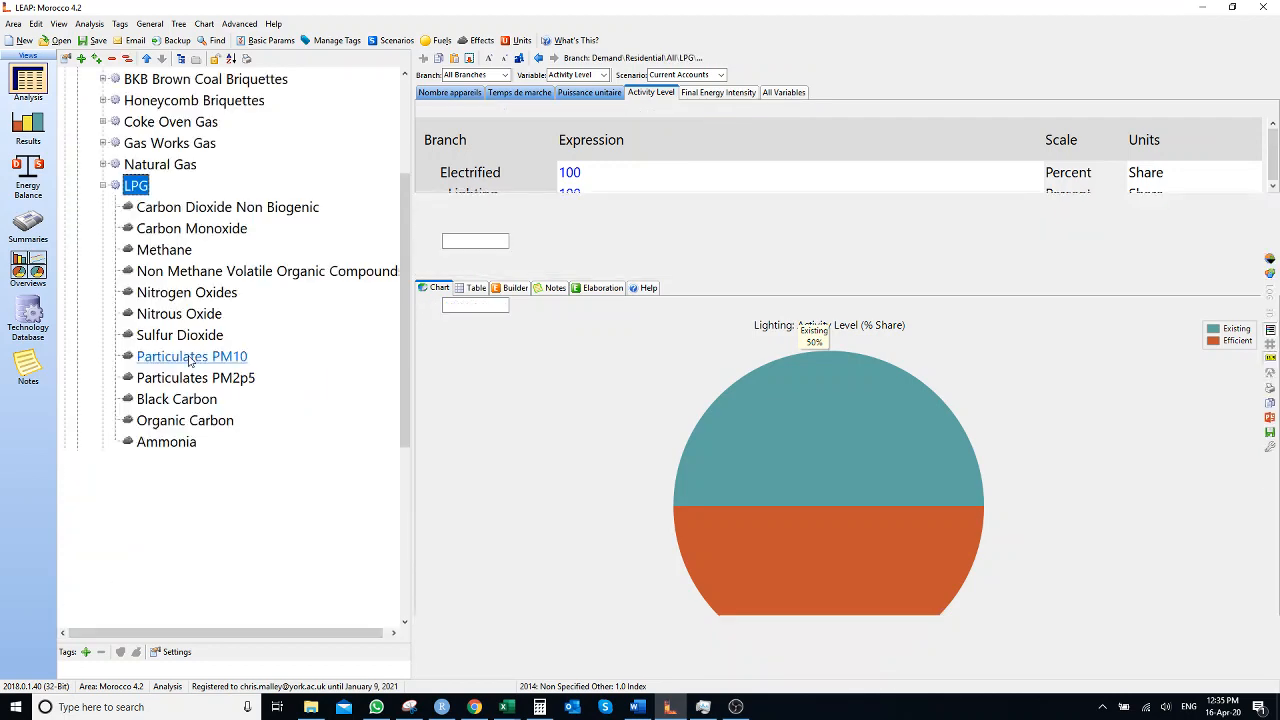
scroll(180, 470, down, 5)
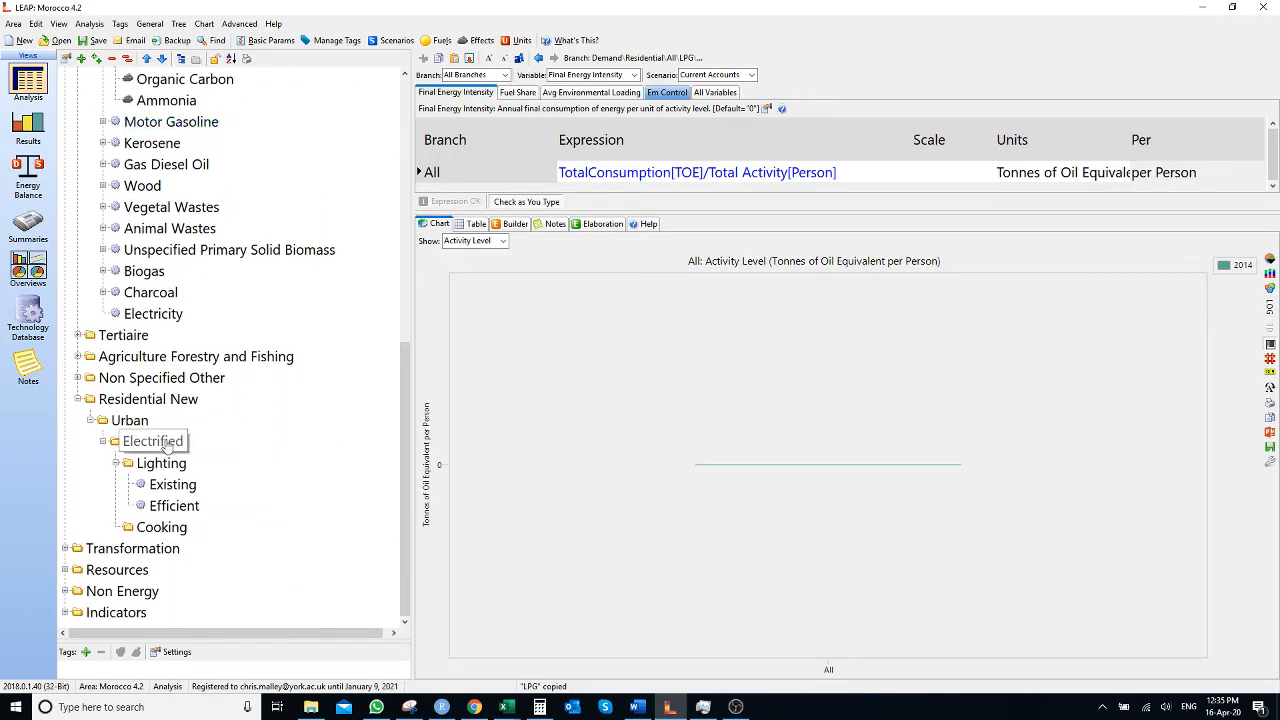
right_click(150, 527)
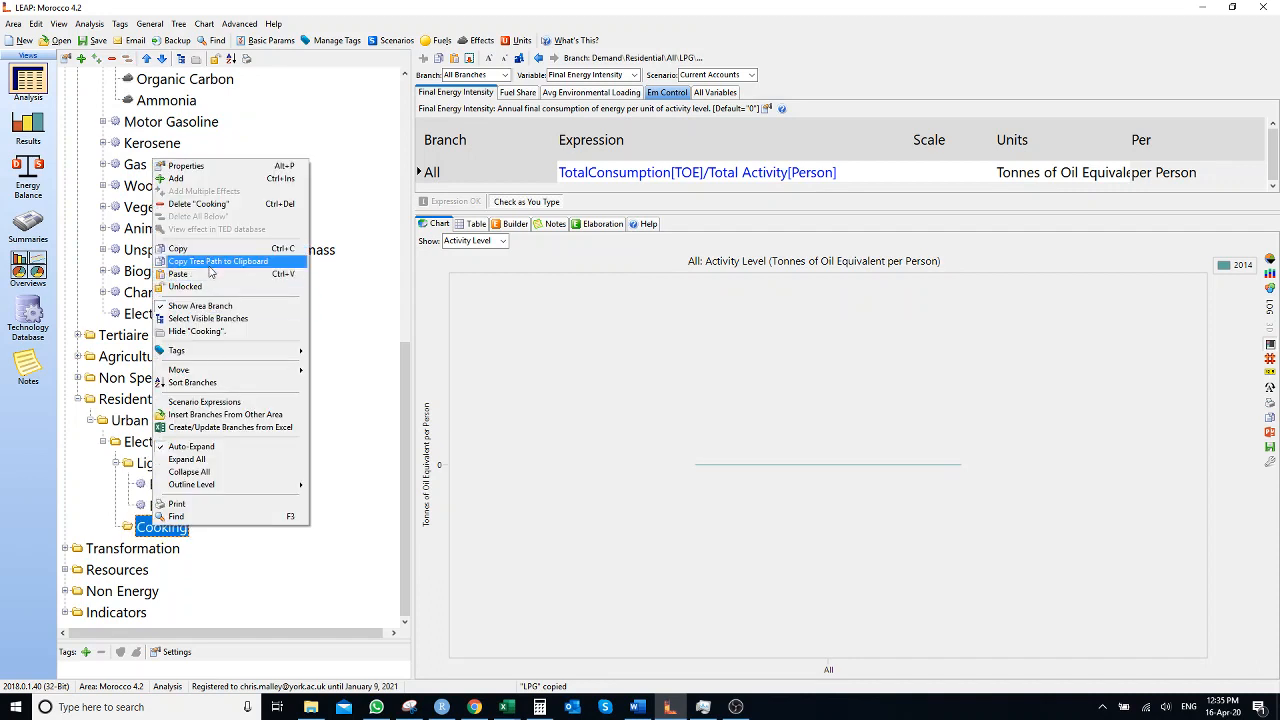
click(210, 273)
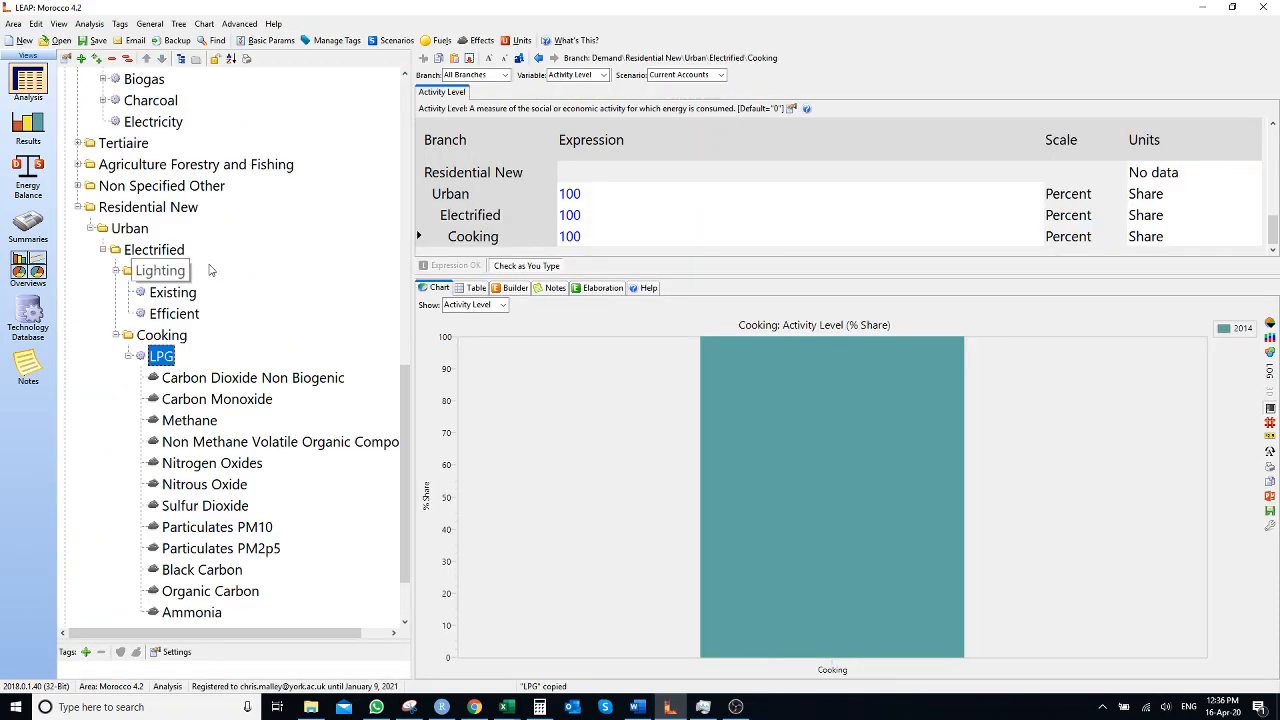
click(129, 356)
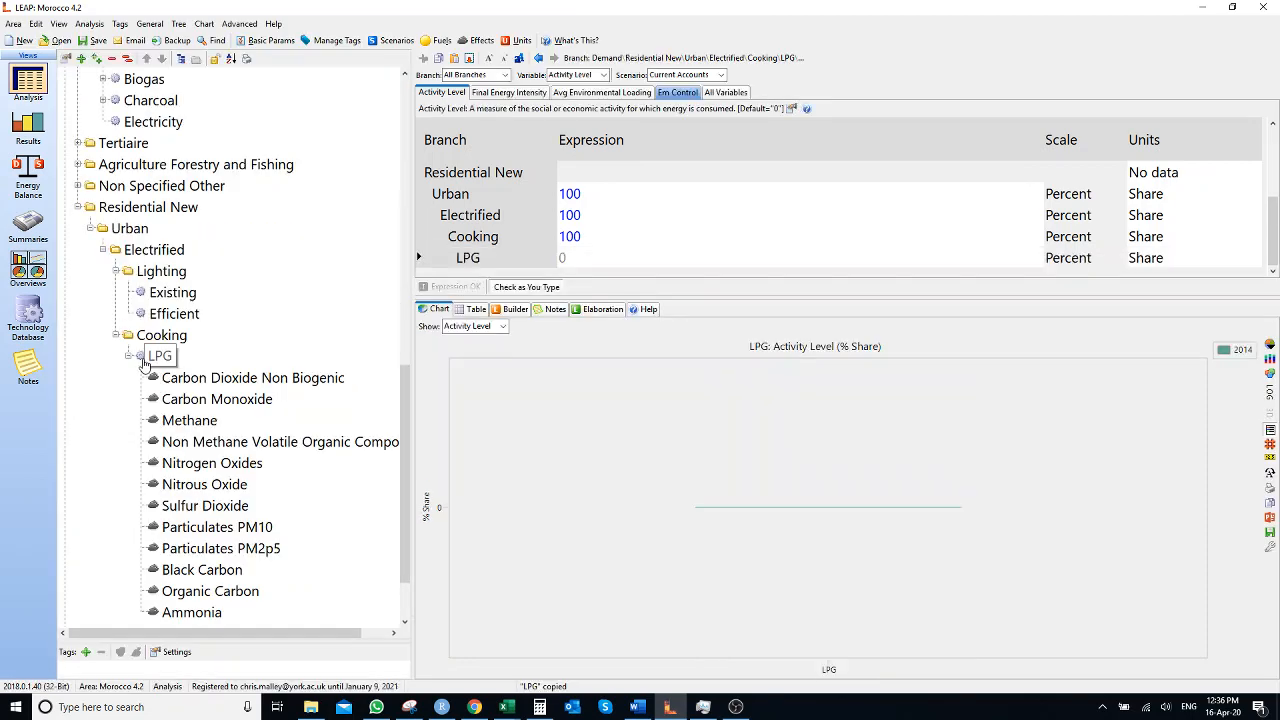
click(129, 357)
Copy the Wood branch with its effects from the existing Residential sector and paste it under Cooking
scroll(125, 250, up, 2)
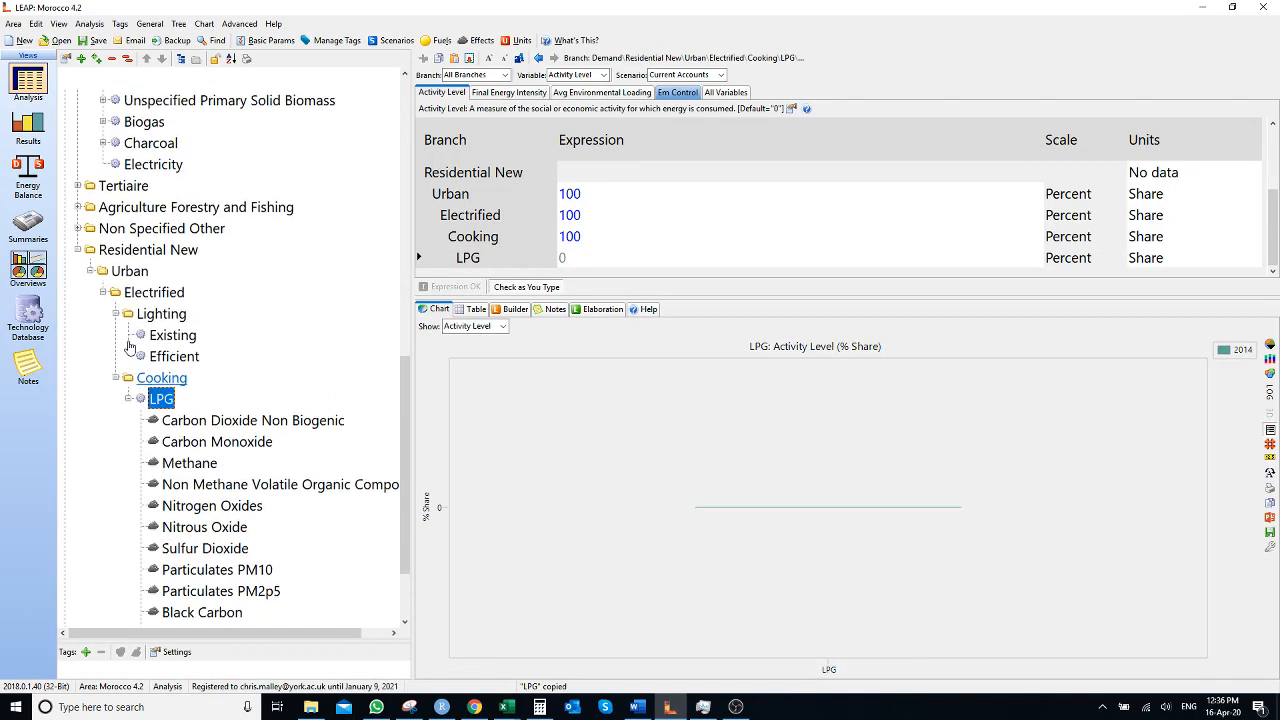
right_click(140, 122)
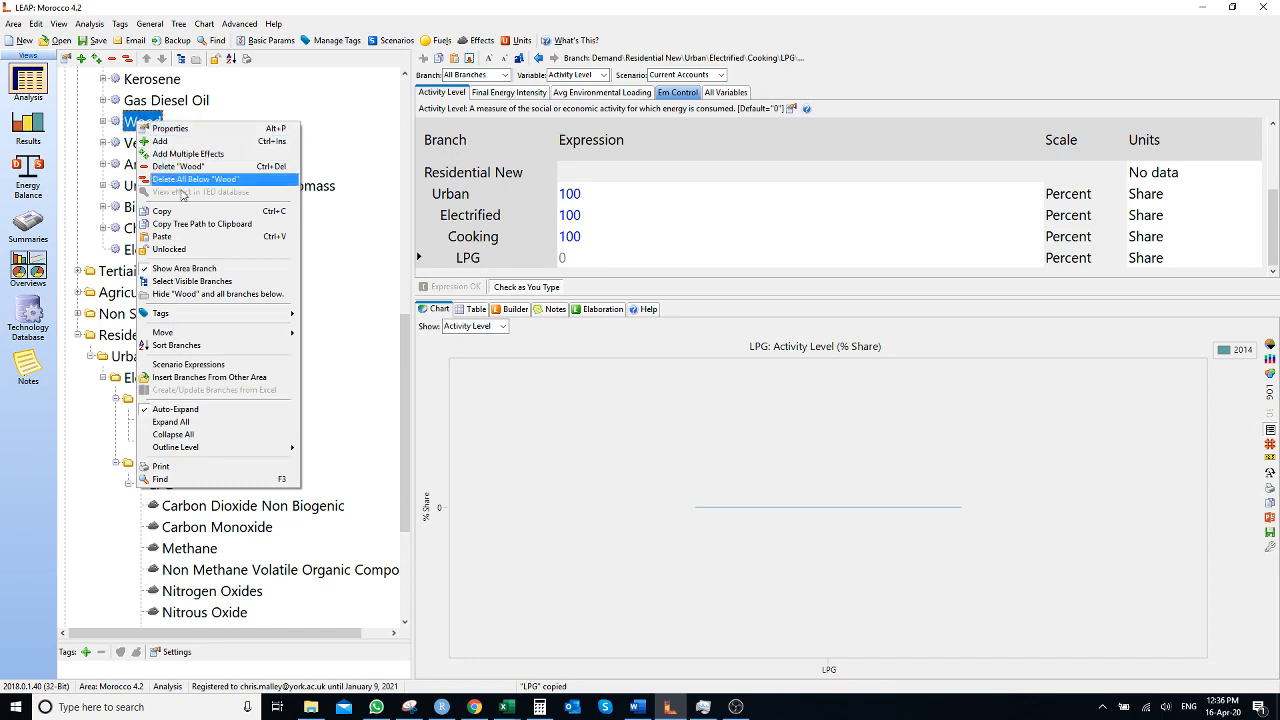
click(162, 211)
scroll(163, 320, down, 3)
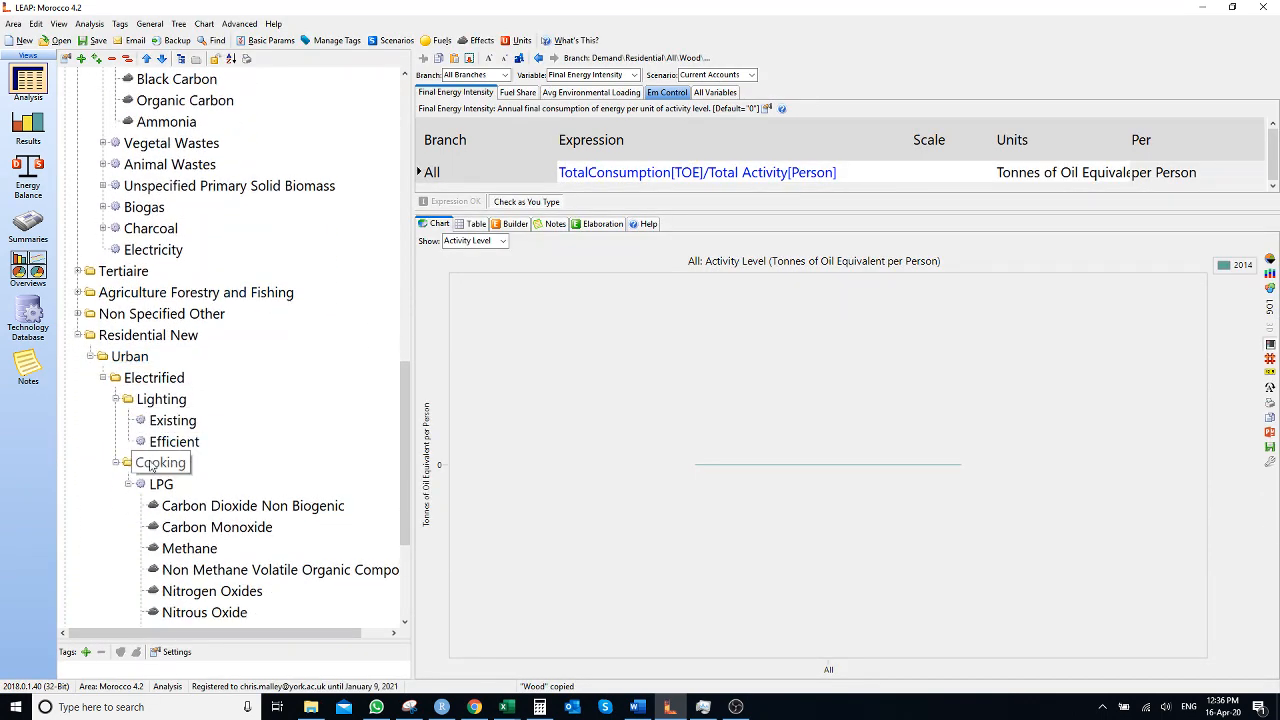
right_click(150, 462)
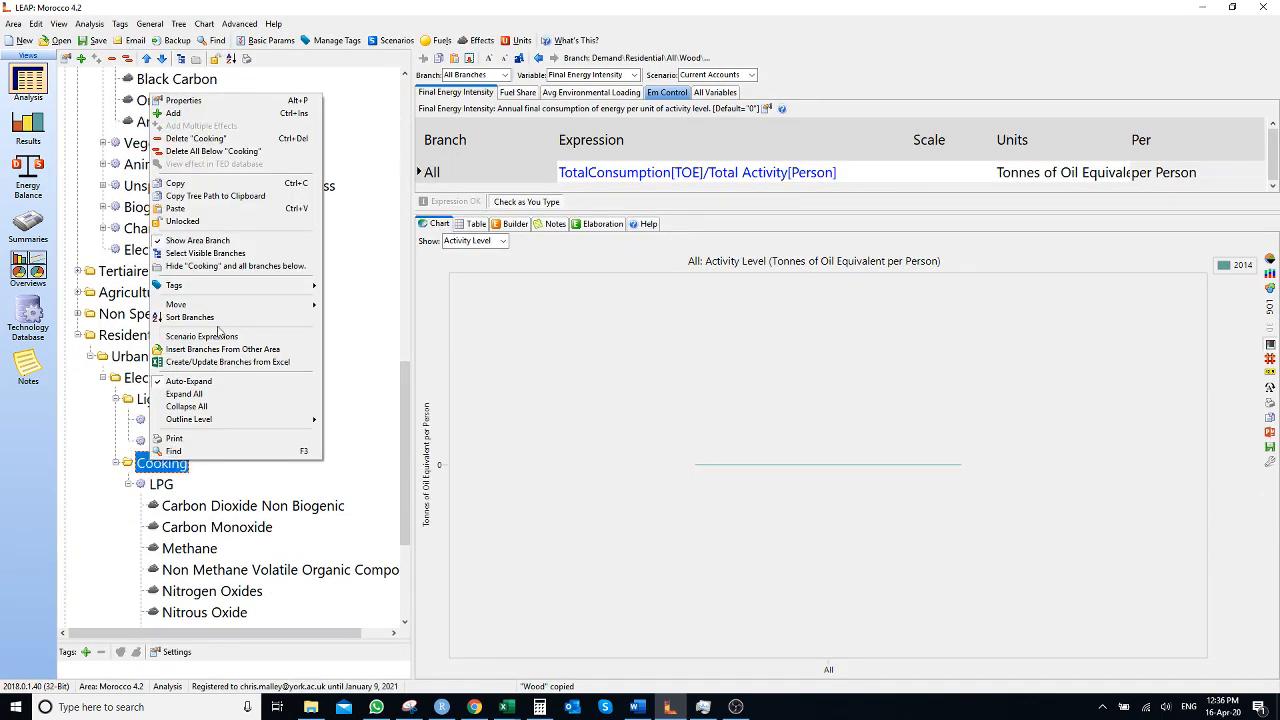
click(210, 201)
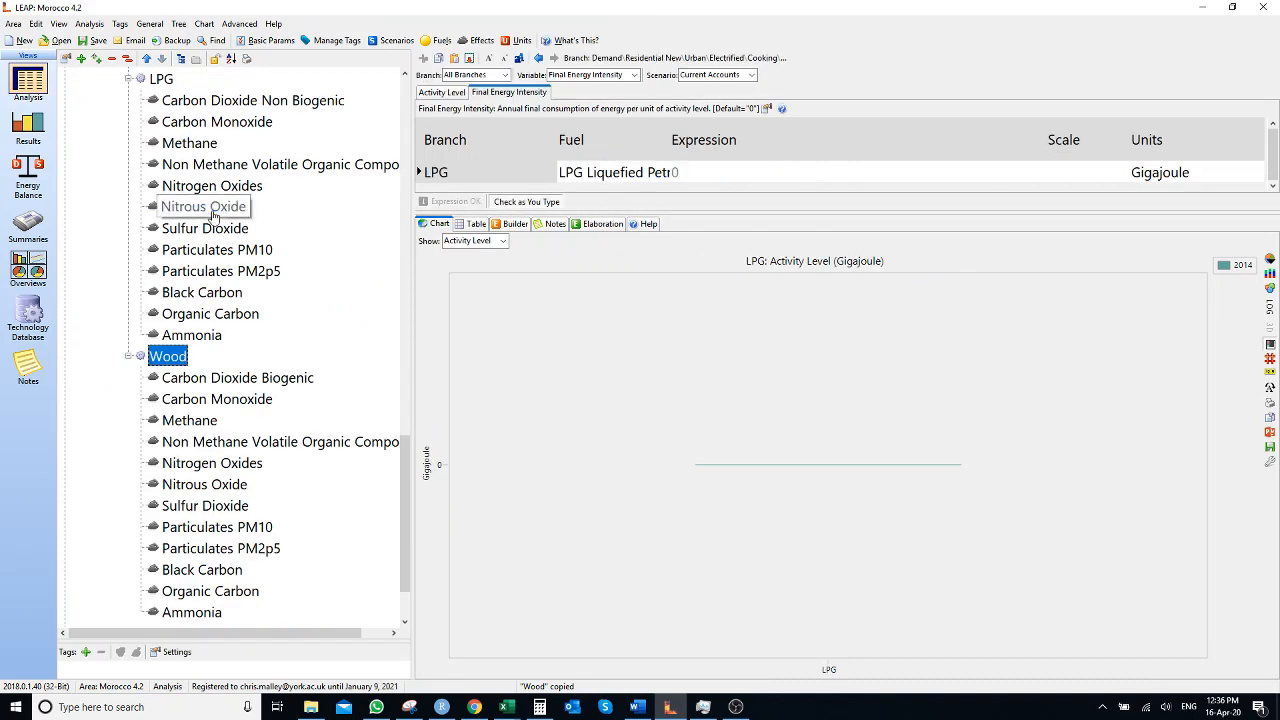
Copy the Charcoal branch with its effects from the existing Residential sector and paste it under Cooking
scroll(213, 215, up, 7)
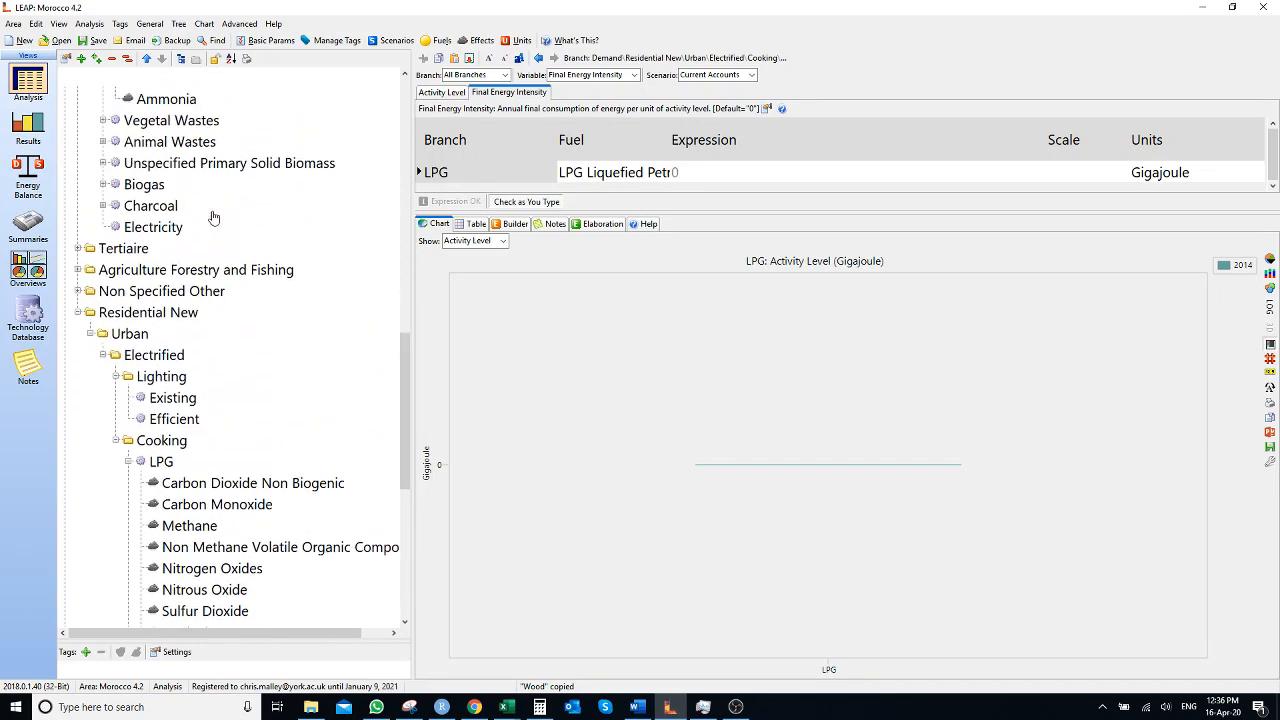
right_click(165, 271)
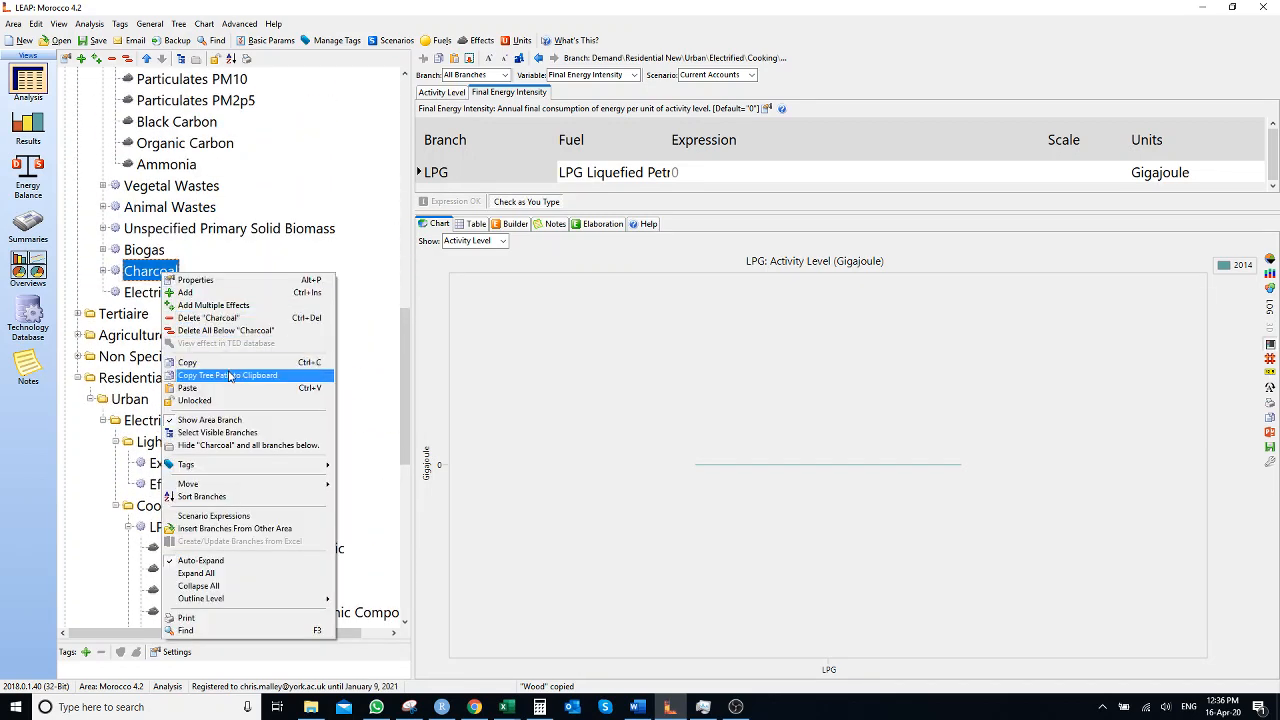
click(231, 368)
scroll(144, 400, down, 4)
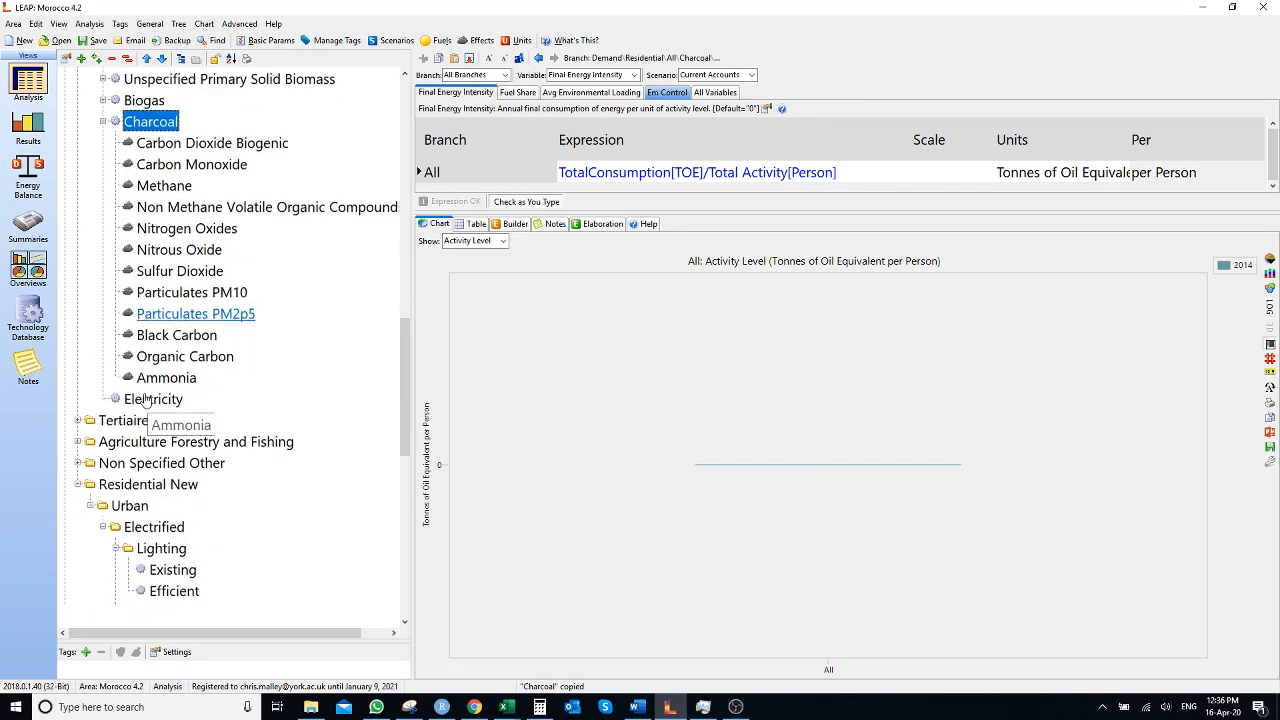
scroll(144, 398, down, 3)
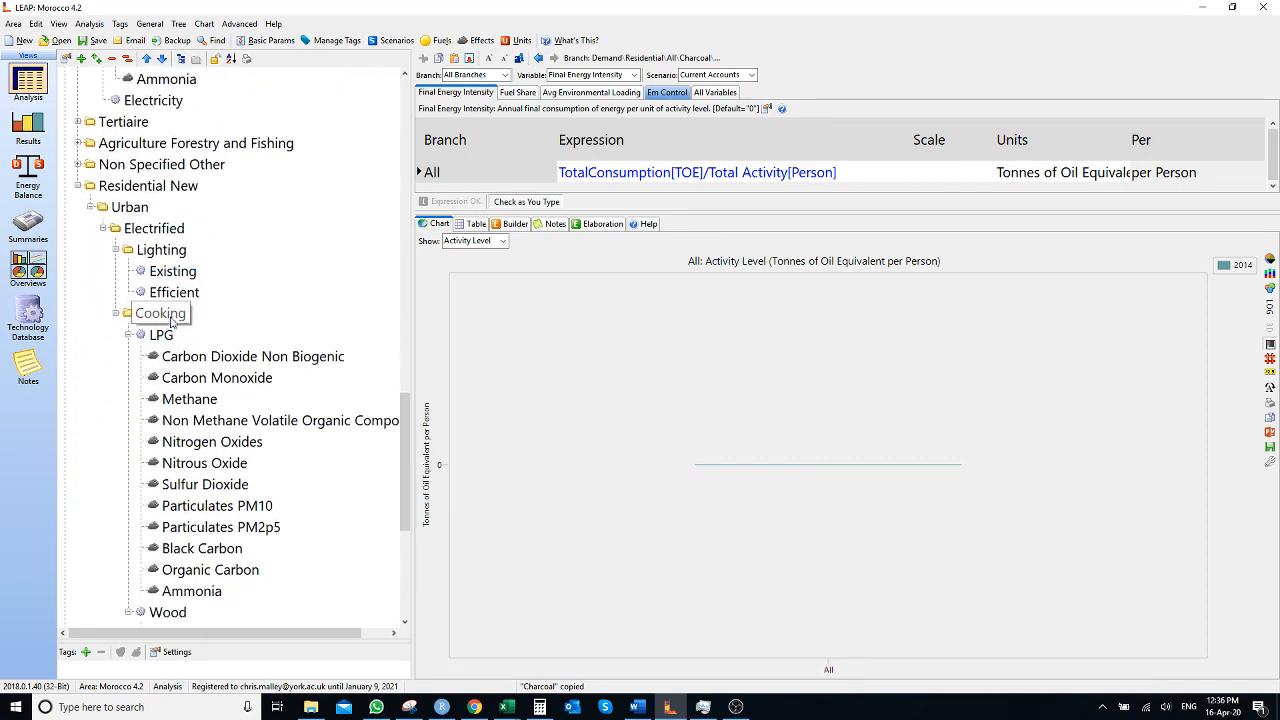
right_click(172, 316)
click(231, 434)
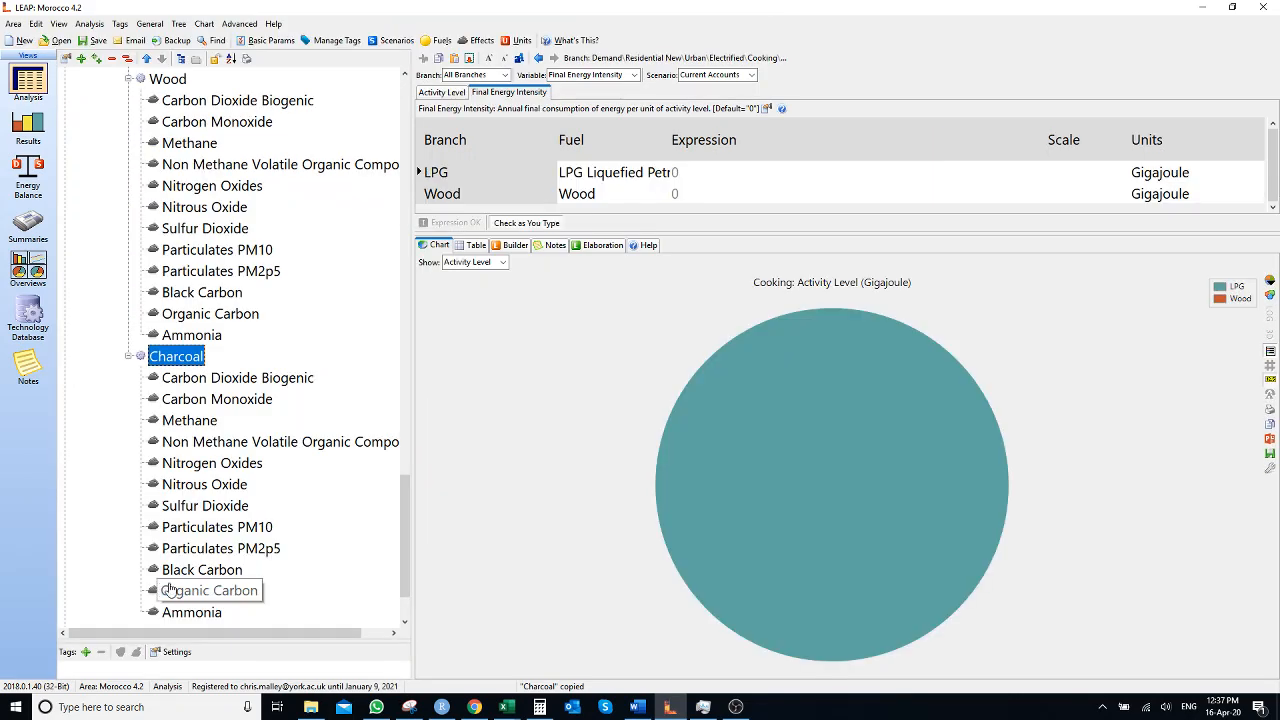
Collapse the effect lists of the Charcoal, Wood and LPG branches under Cooking
click(128, 357)
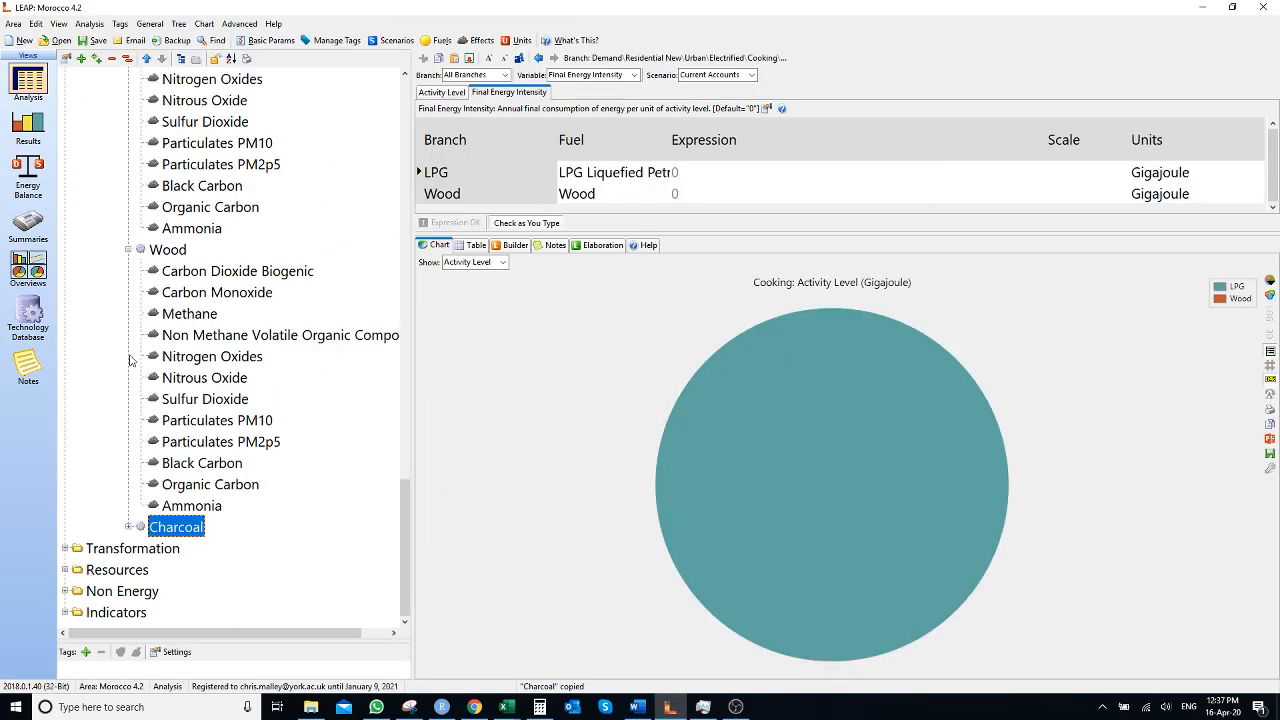
click(128, 250)
scroll(128, 272, up, 1)
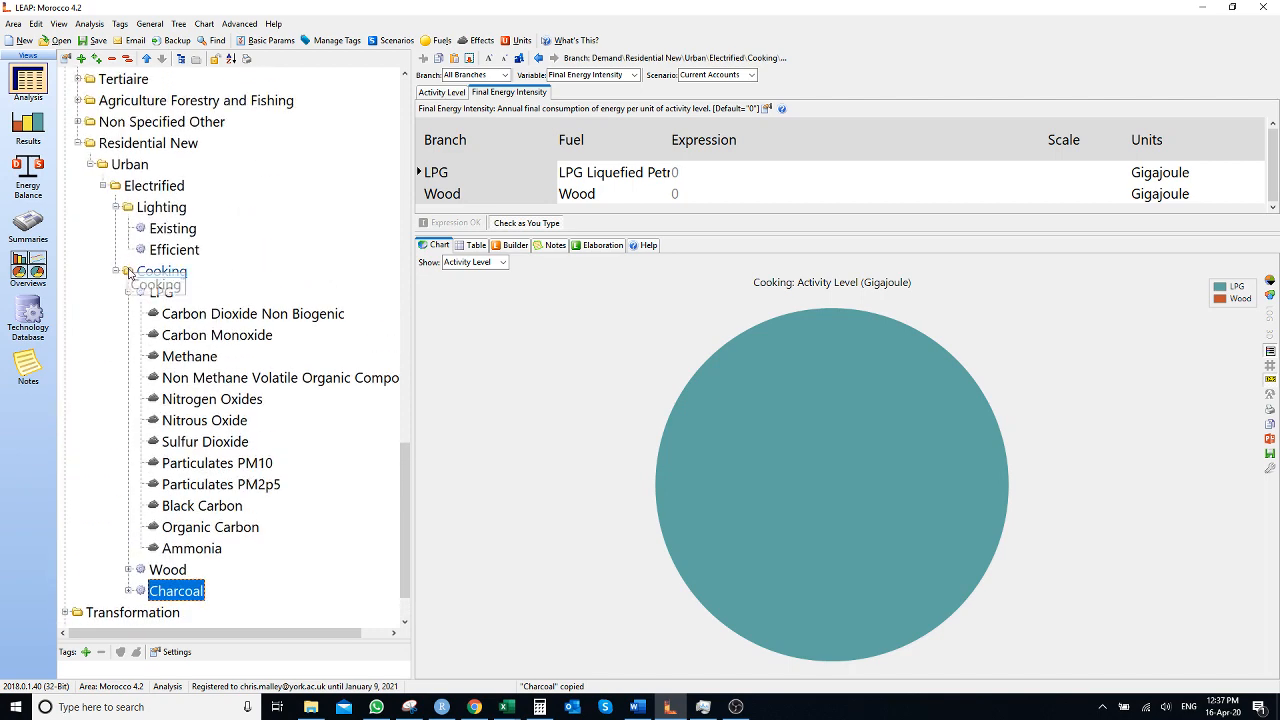
click(129, 293)
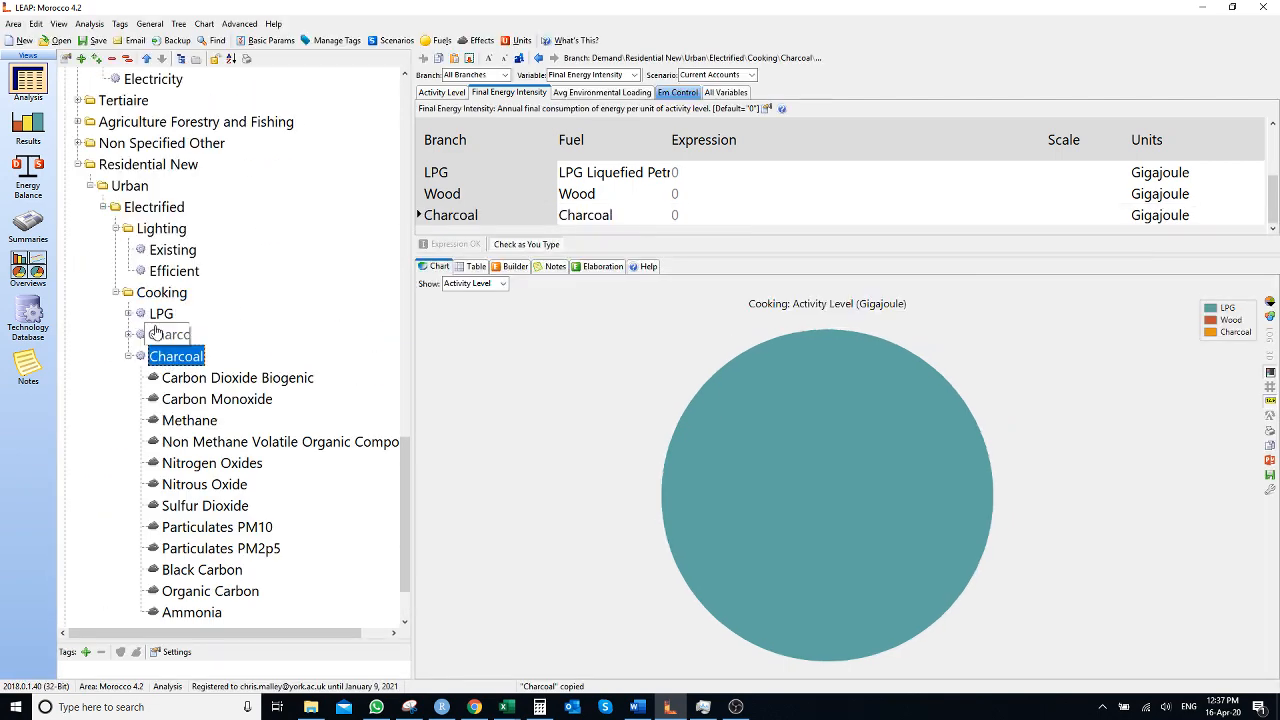
Examine the average environmental loading factors of the pasted LPG cooking branch and the source notes documenting them
click(158, 314)
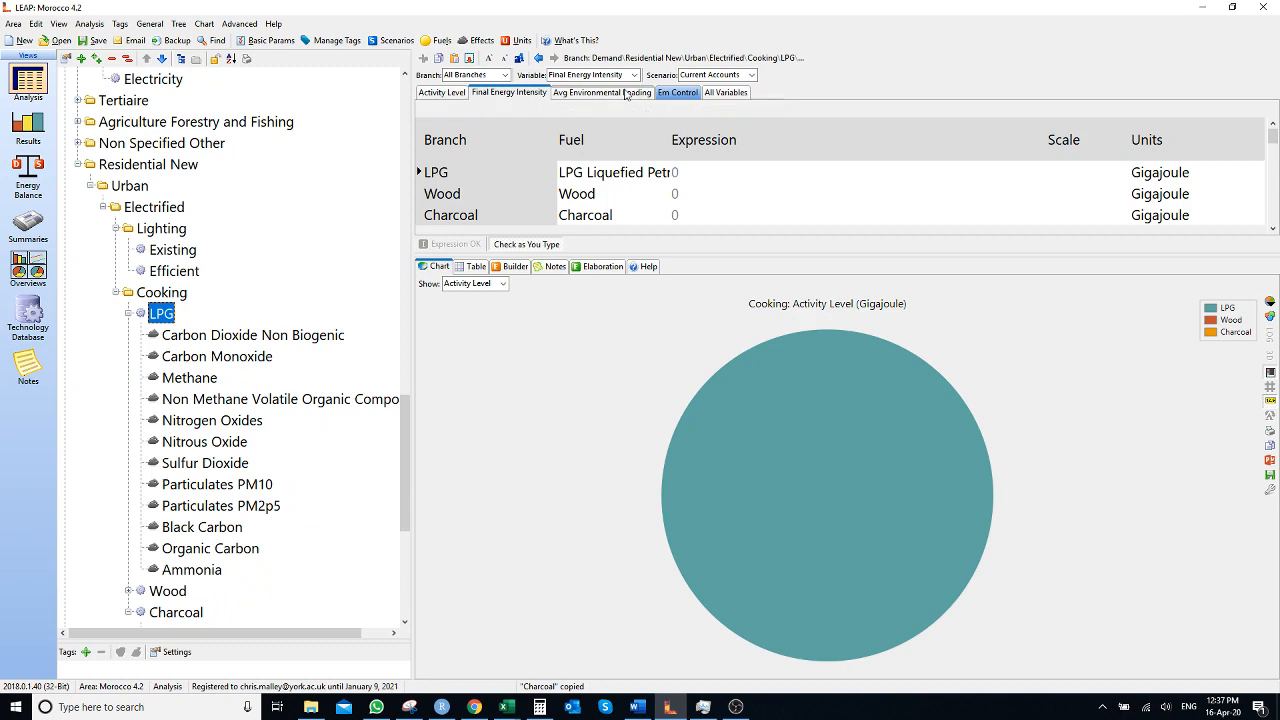
click(626, 93)
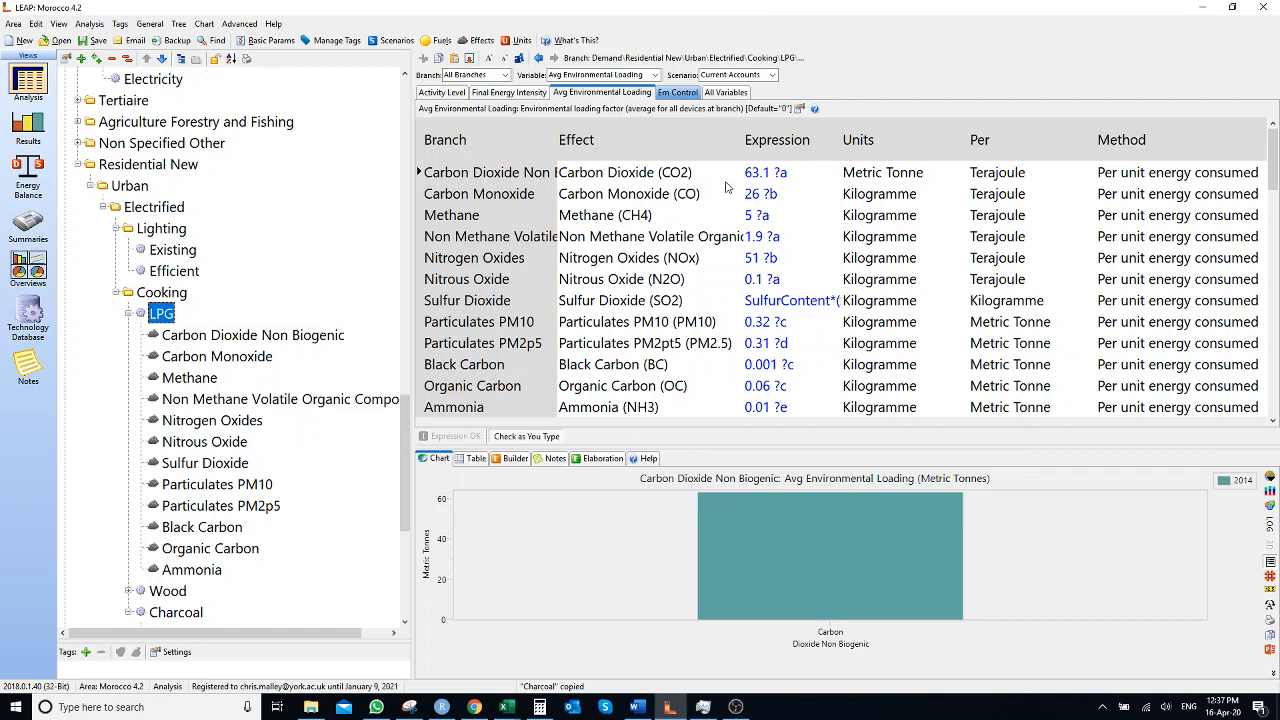
click(550, 458)
drag(427, 508, 606, 637)
click(783, 258)
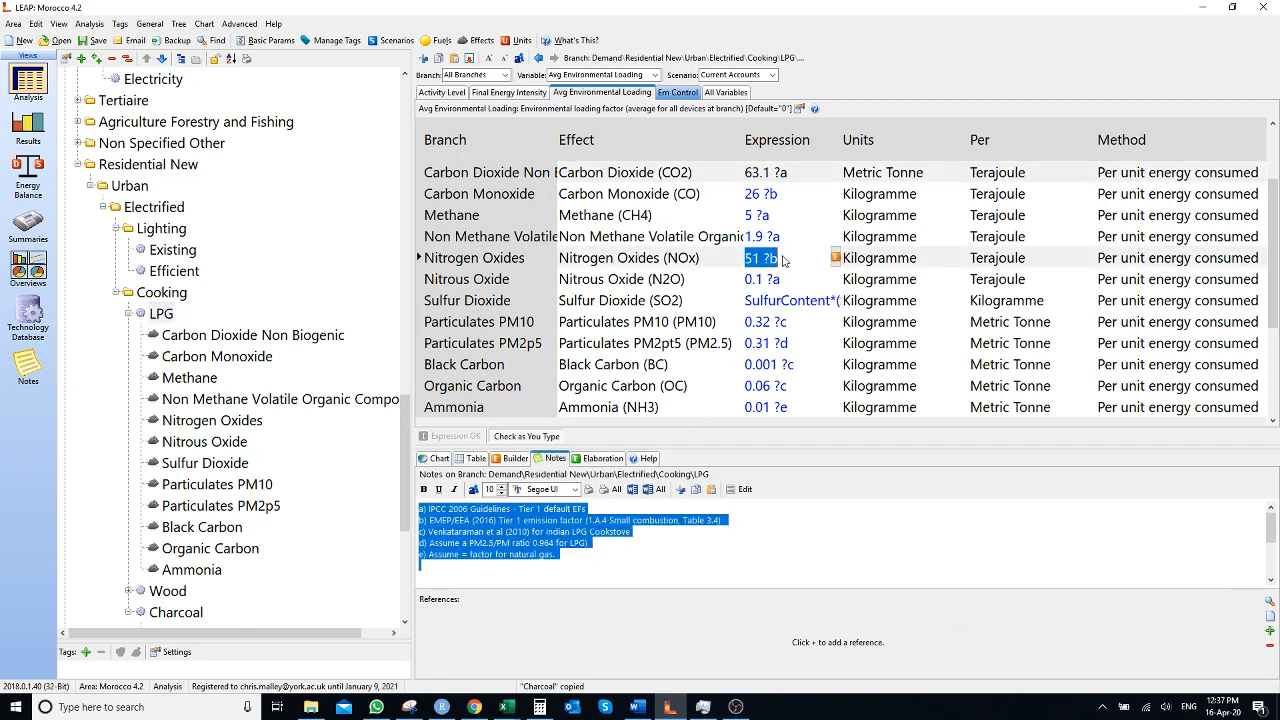
key(Delete)
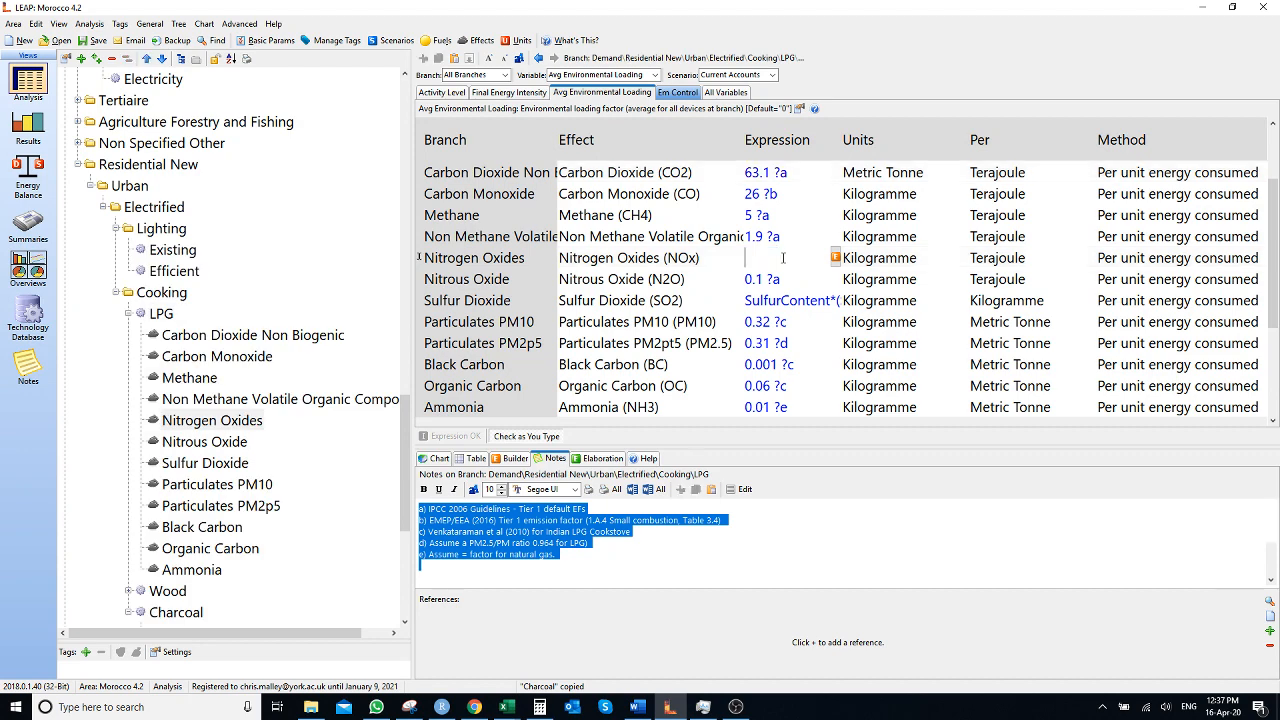
text(986987)
key(Escape)
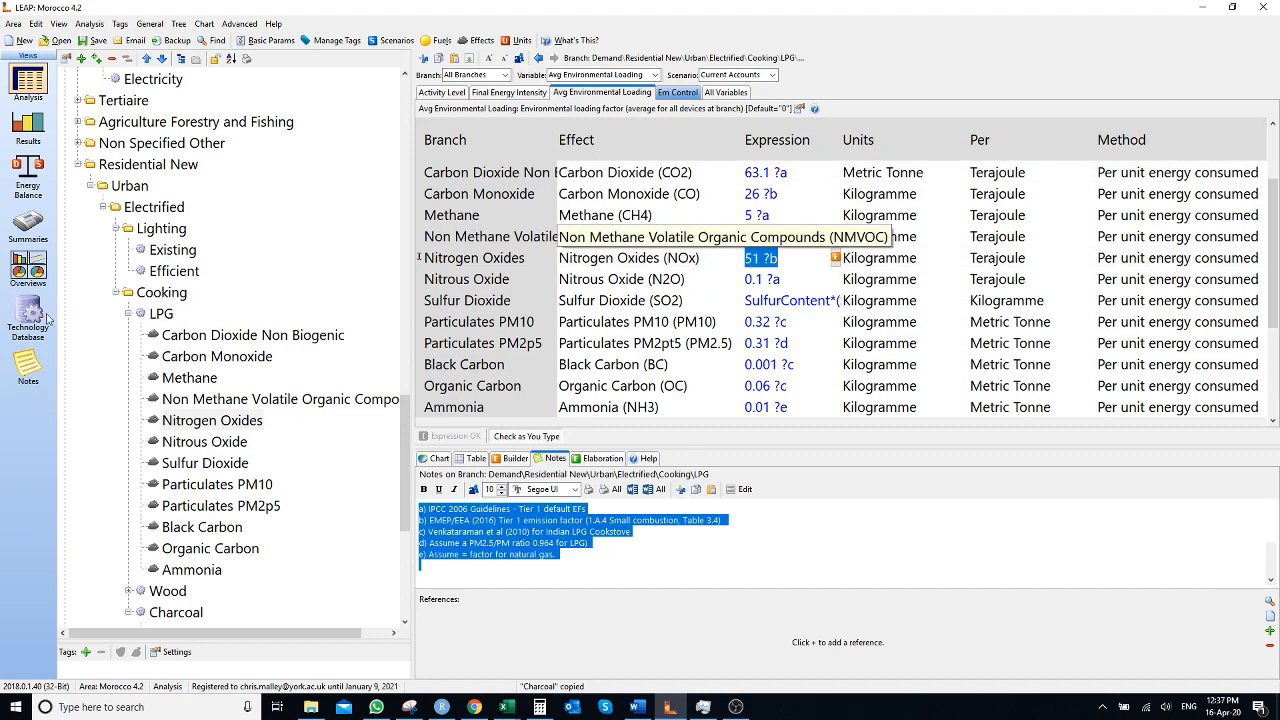
Add a technology branch under Cooking that uses Electricity as its fuel
click(128, 314)
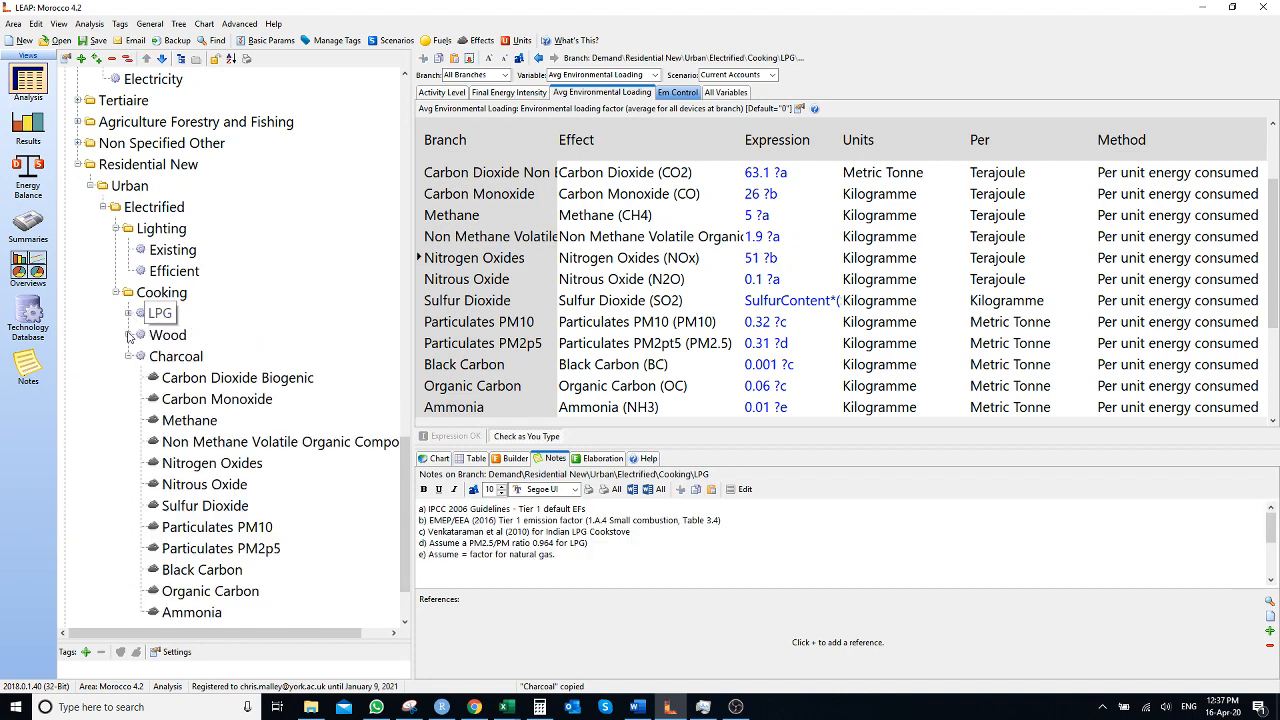
click(128, 356)
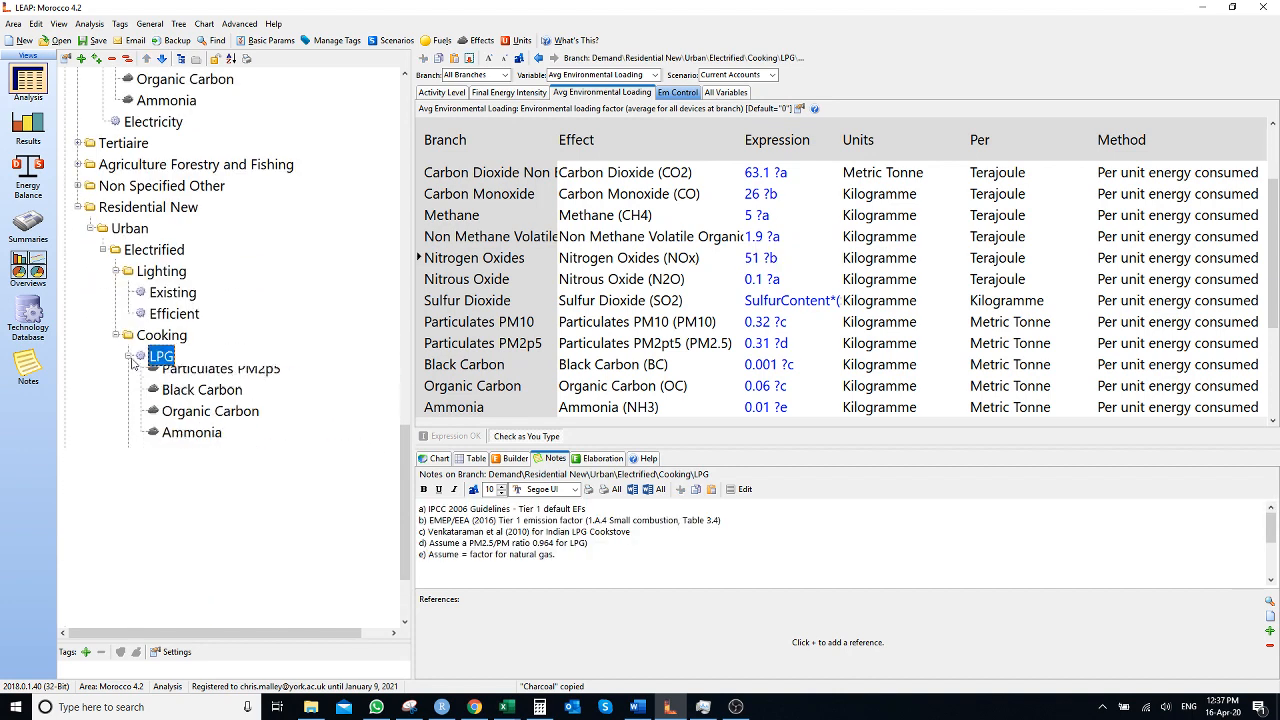
right_click(172, 340)
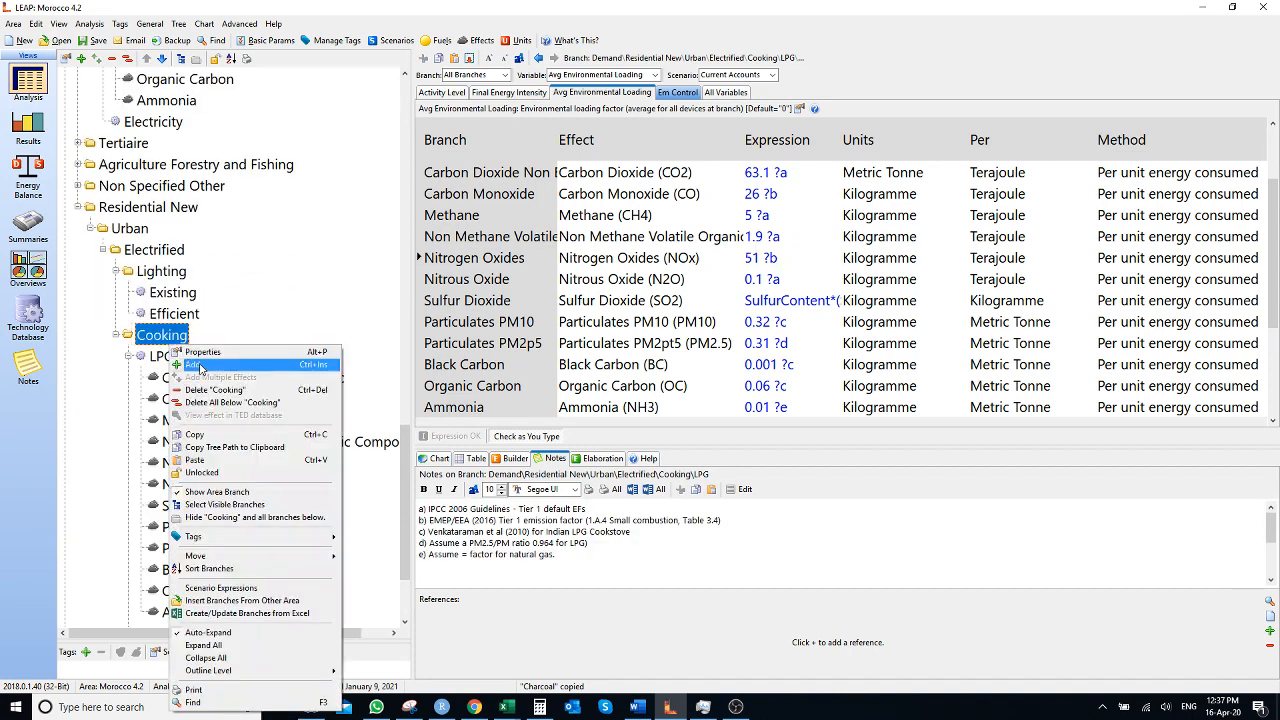
click(193, 364)
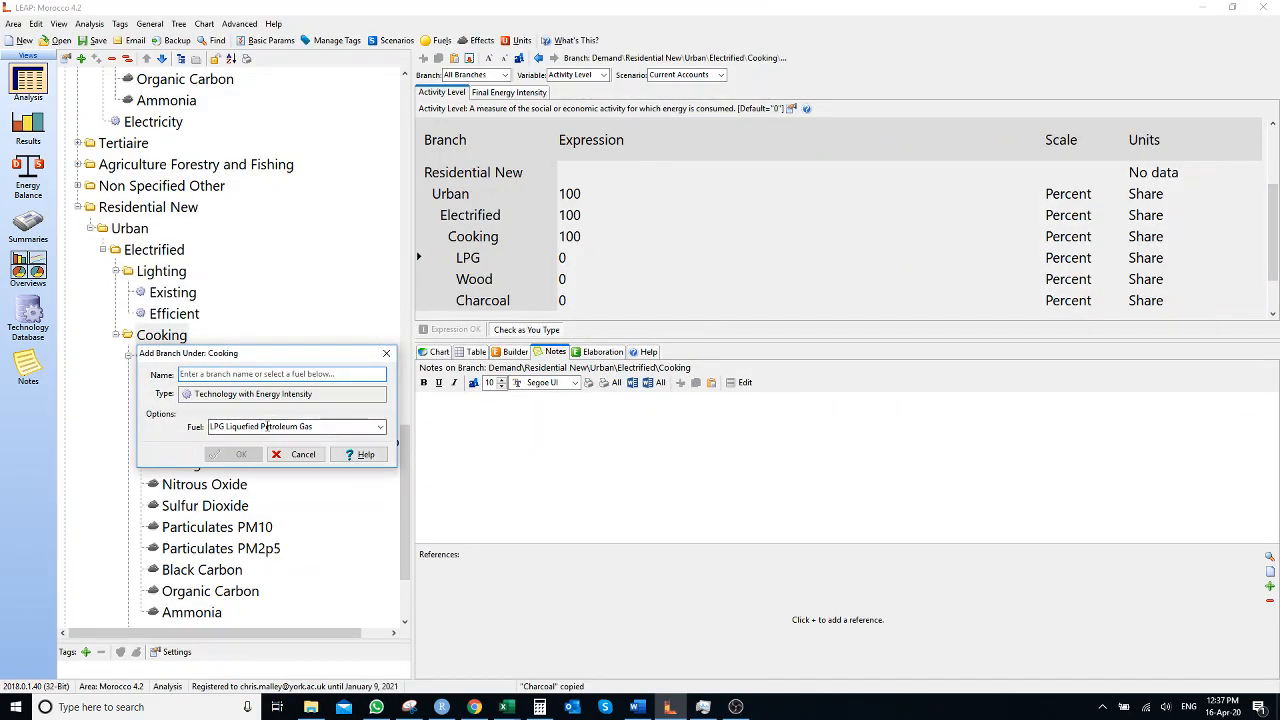
click(266, 426)
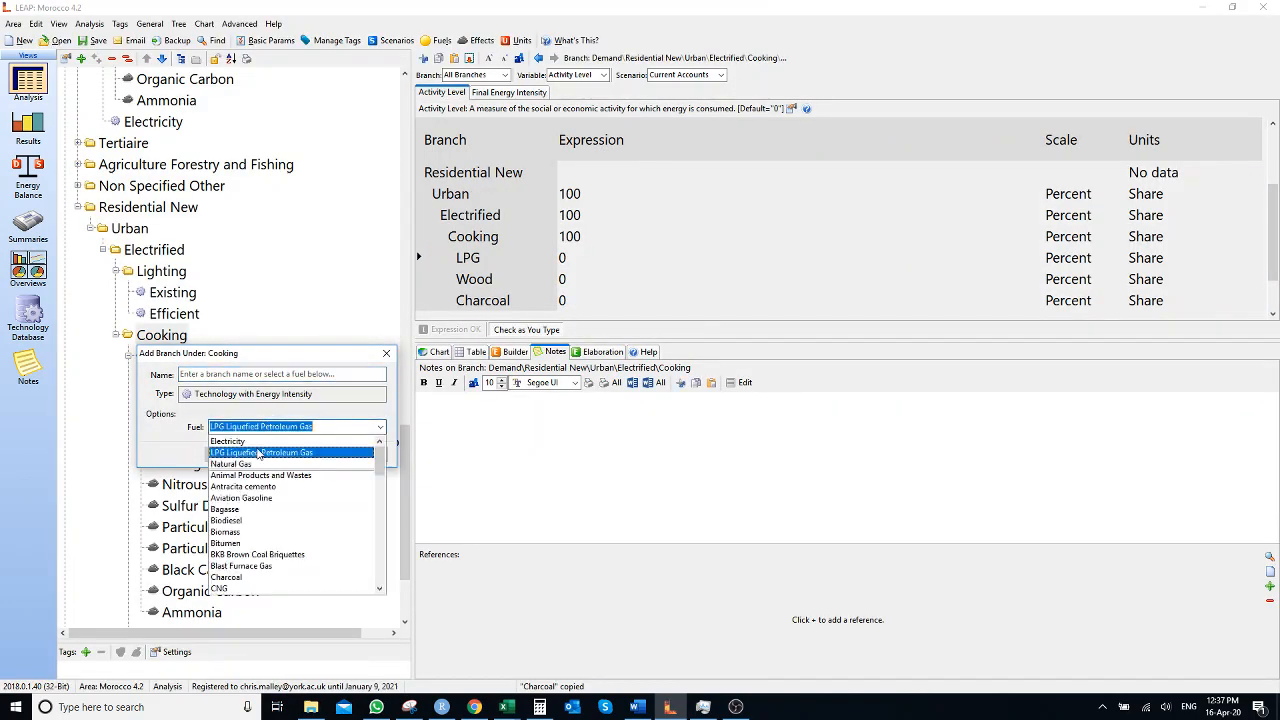
click(260, 442)
click(240, 453)
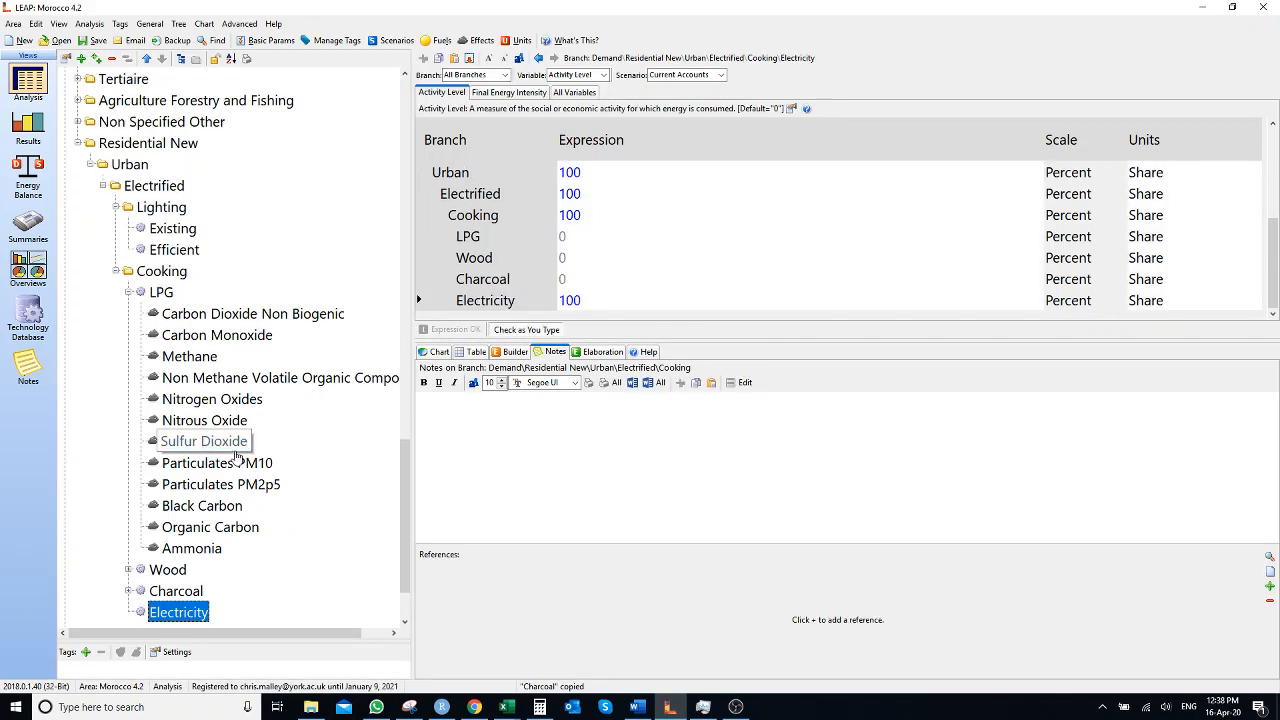
Collapse the existing Residential sector and the Lighting, Cooking and Electrified branches so the Demand tree shows only its upper levels
click(116, 271)
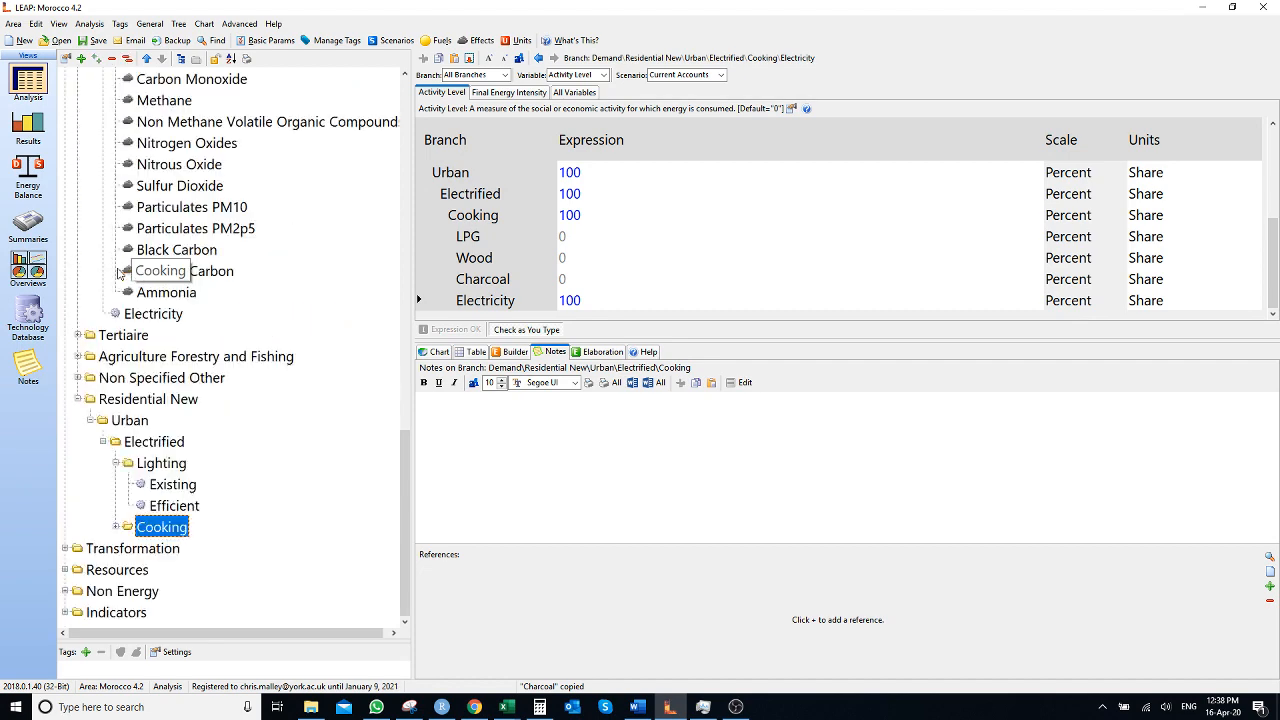
click(116, 463)
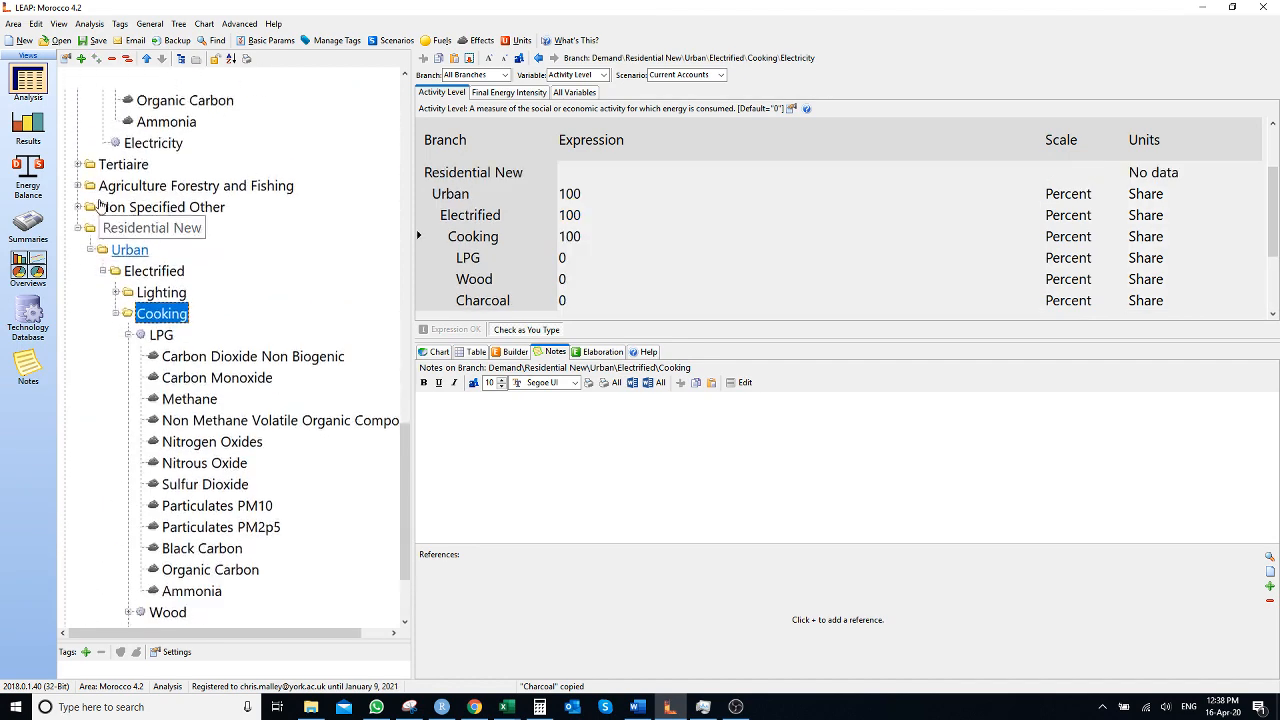
scroll(100, 205, up, 6)
click(103, 271)
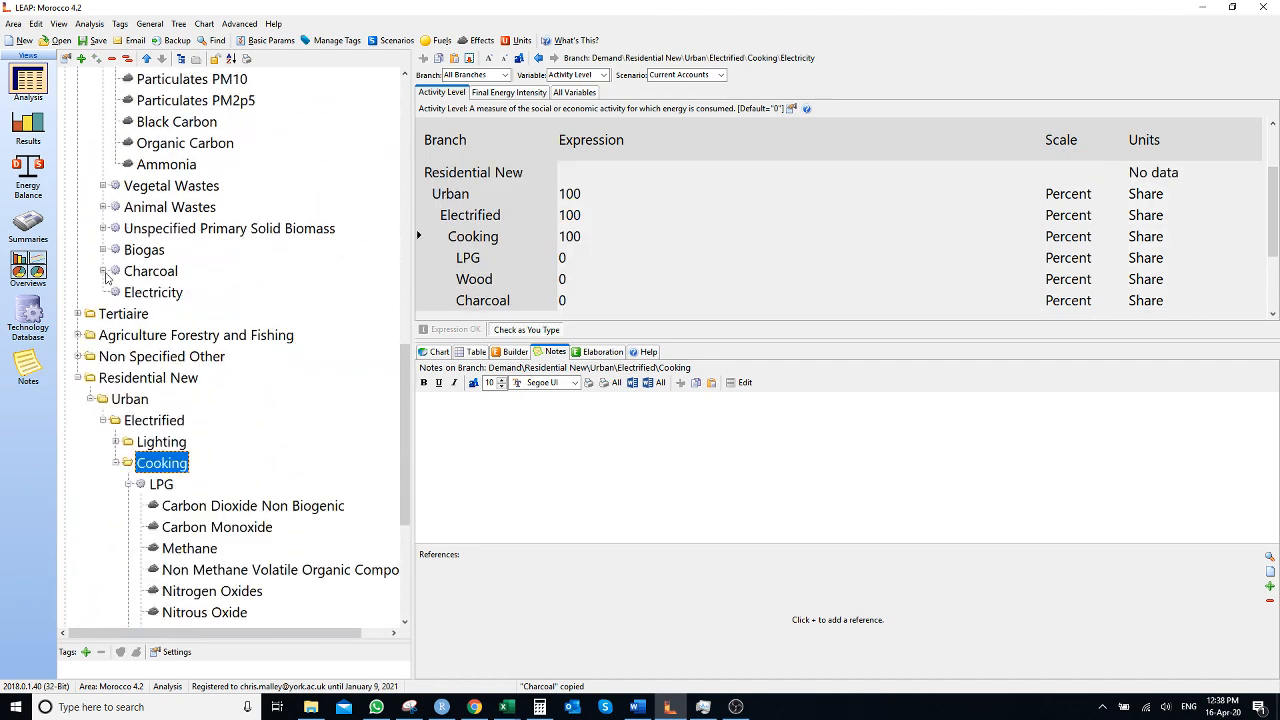
scroll(106, 278, up, 9)
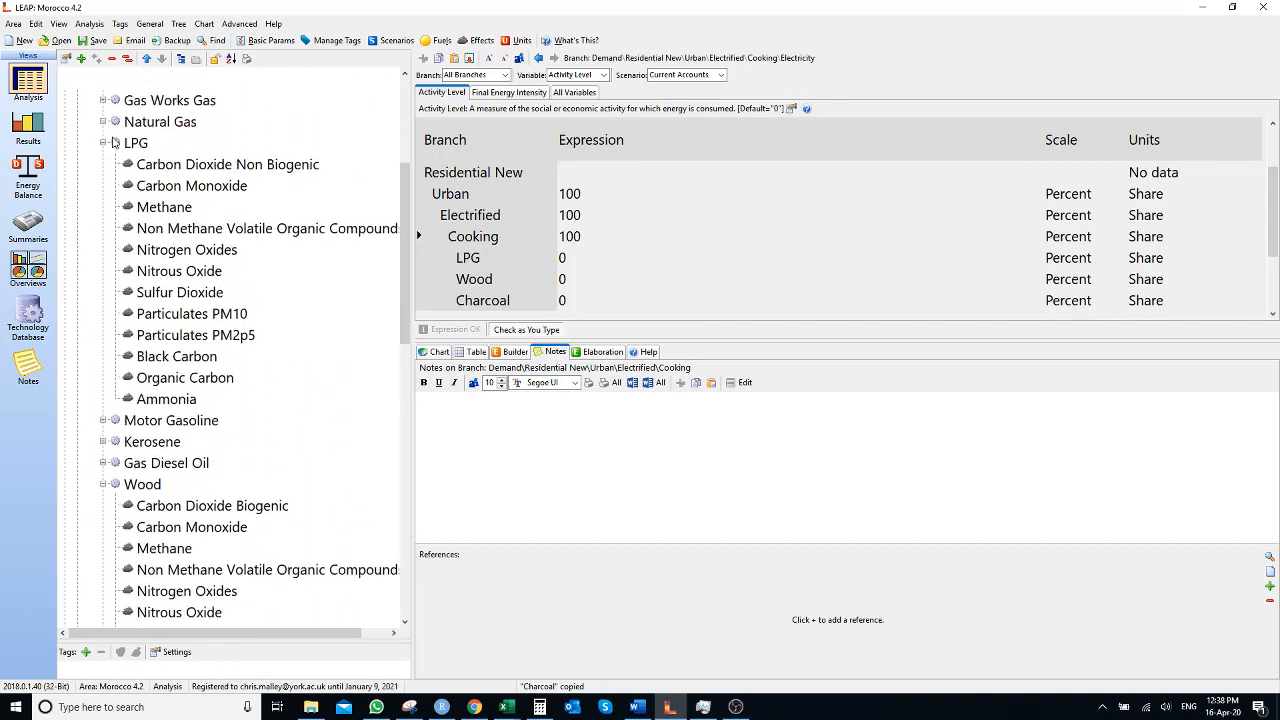
scroll(113, 143, up, 5)
click(77, 207)
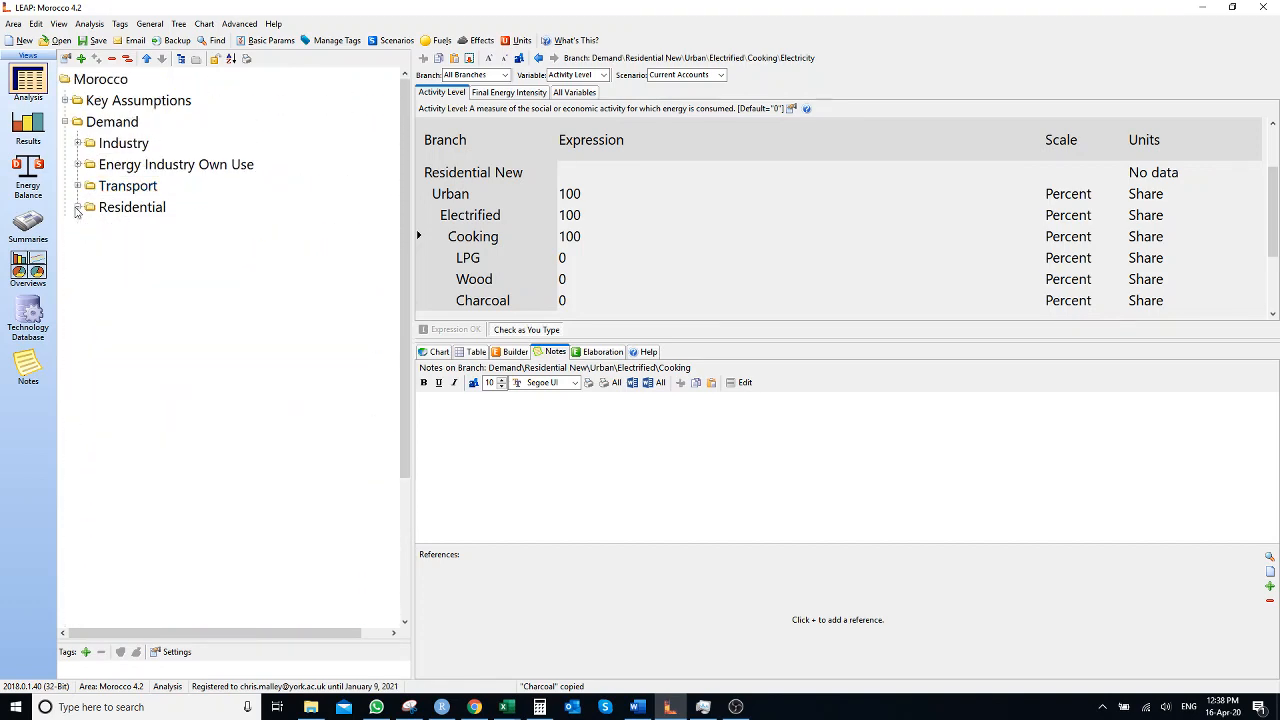
click(104, 335)
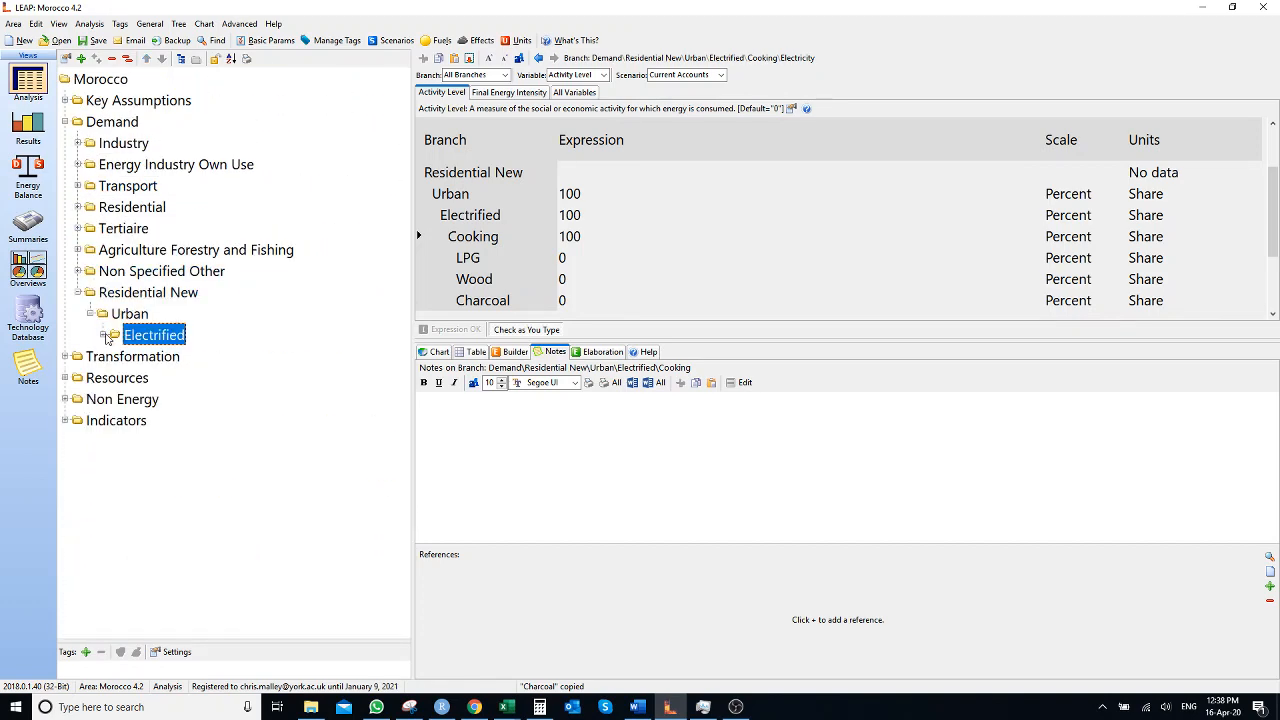
click(104, 313)
Set the activity level unit of the Residential New branch to Household
click(122, 293)
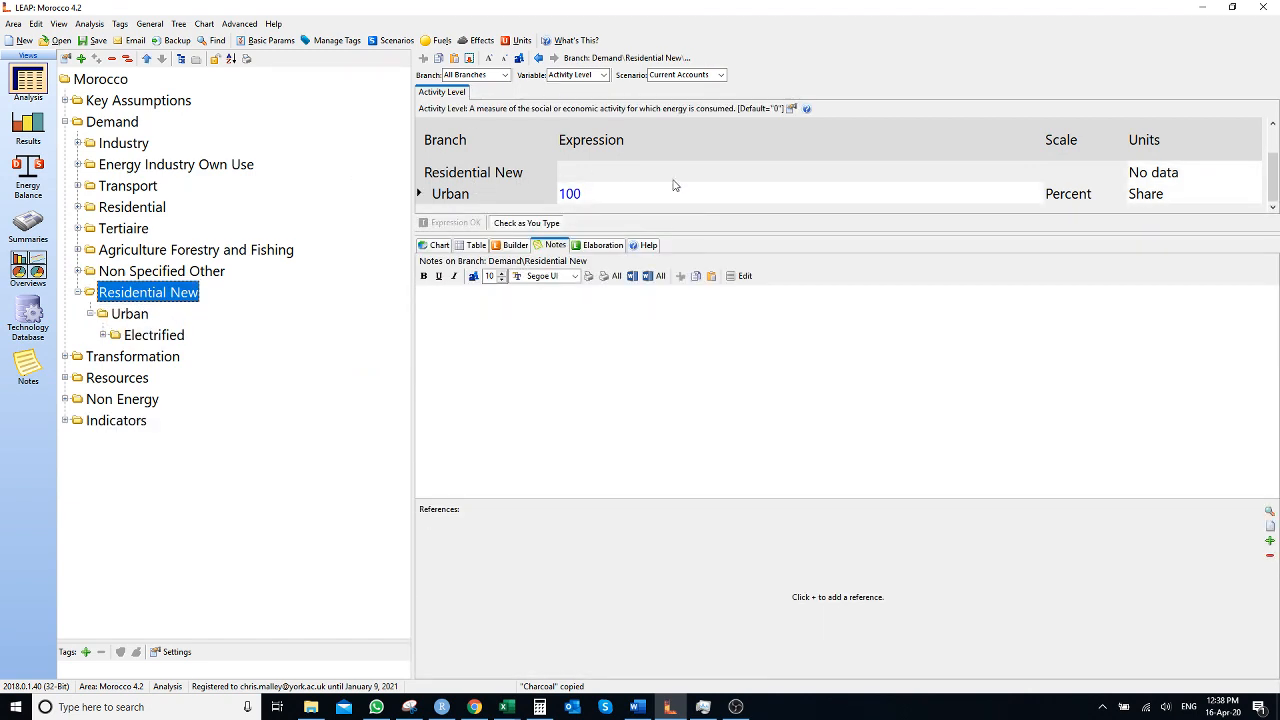
click(1203, 173)
click(1256, 173)
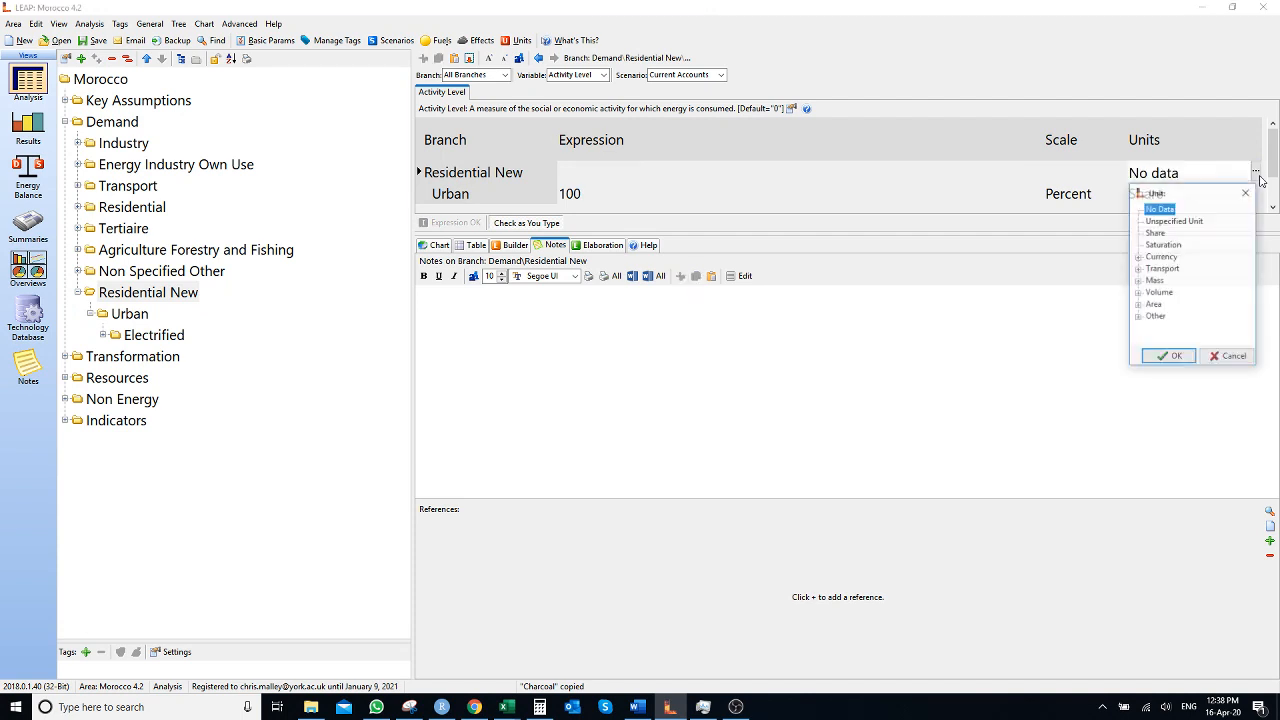
click(1138, 316)
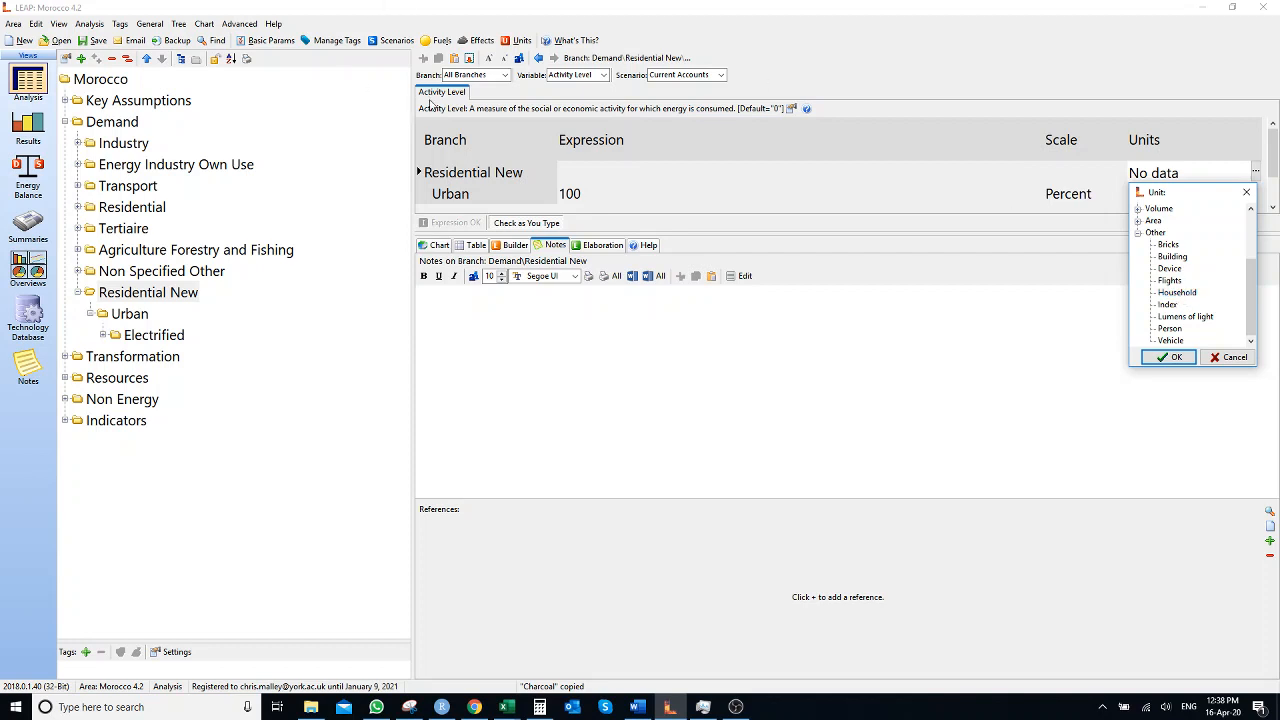
click(1178, 292)
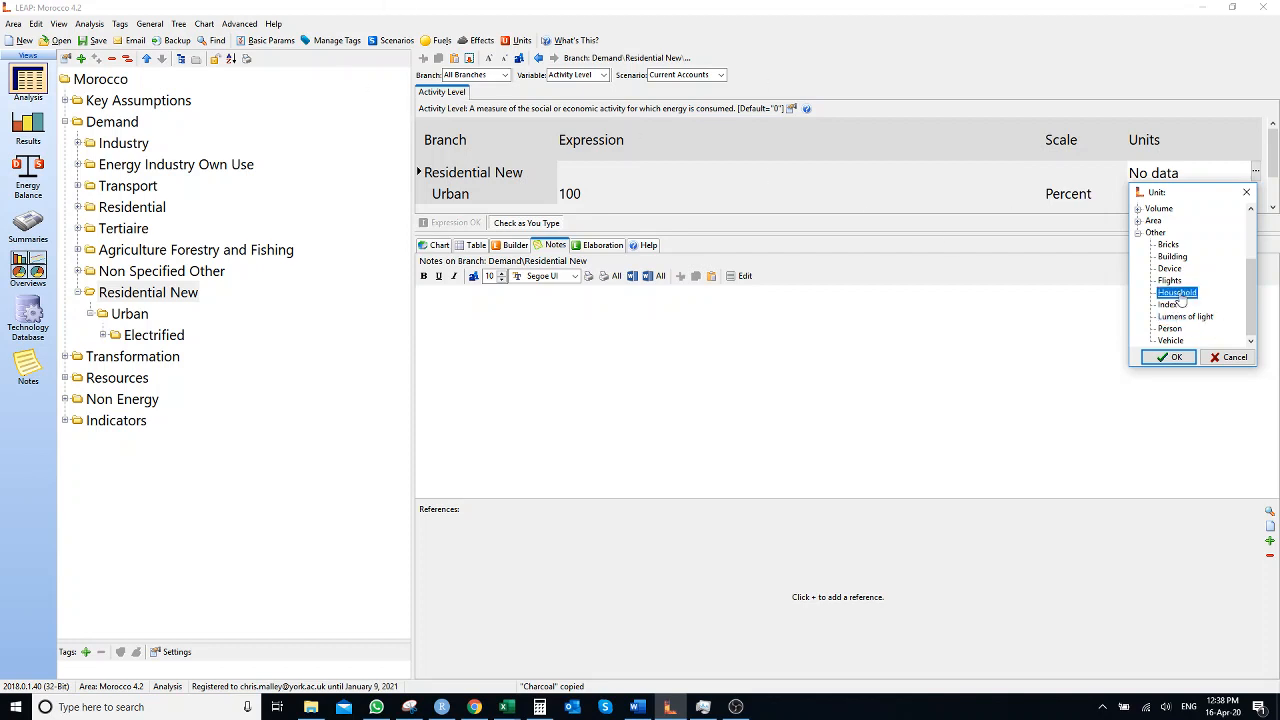
click(1174, 357)
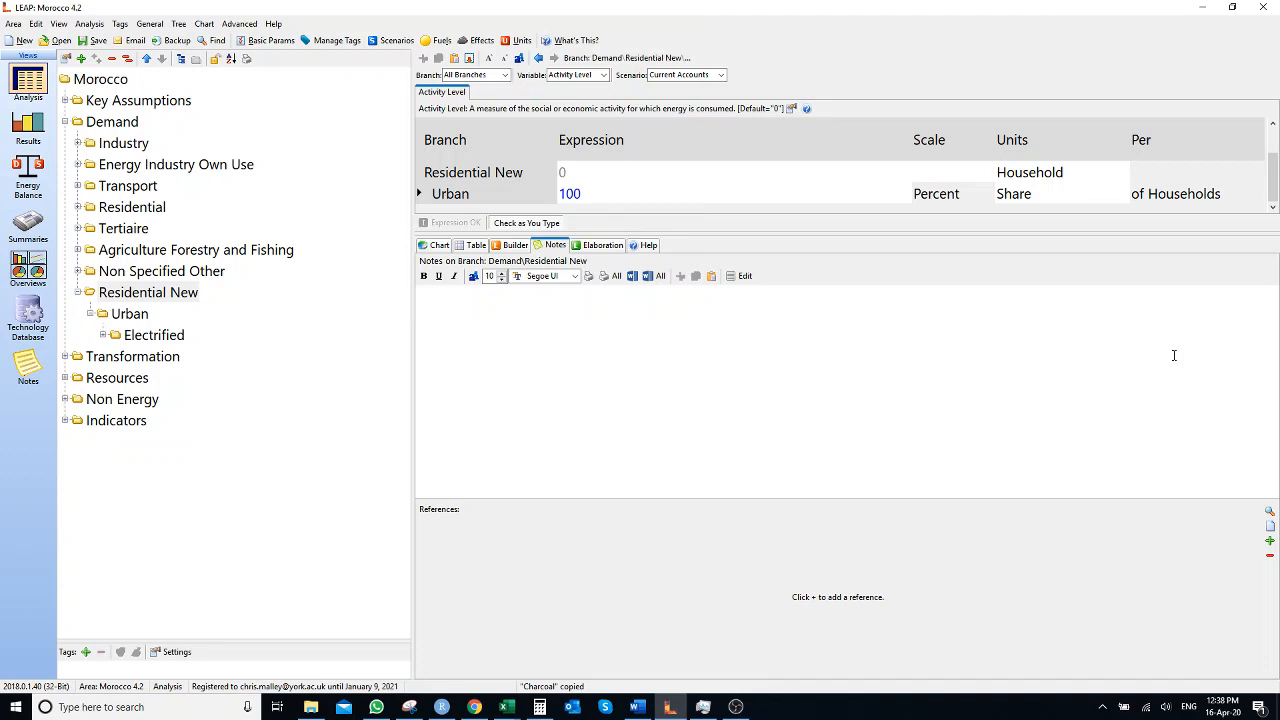
Look up the total households in the Excel workbook données résidentiel LEAP MAROC V1 and enter 7314000 as Residential New's activity level in LEAP, with no scale
mouse_move(506, 707)
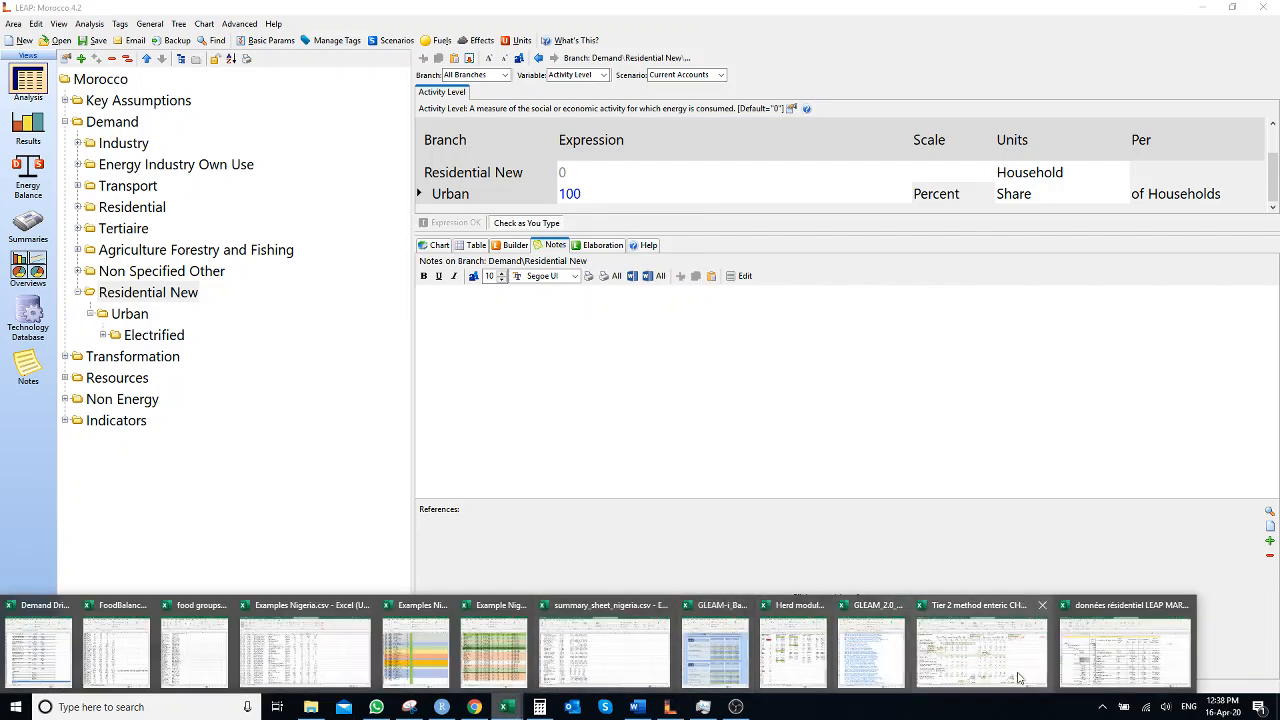
click(1113, 668)
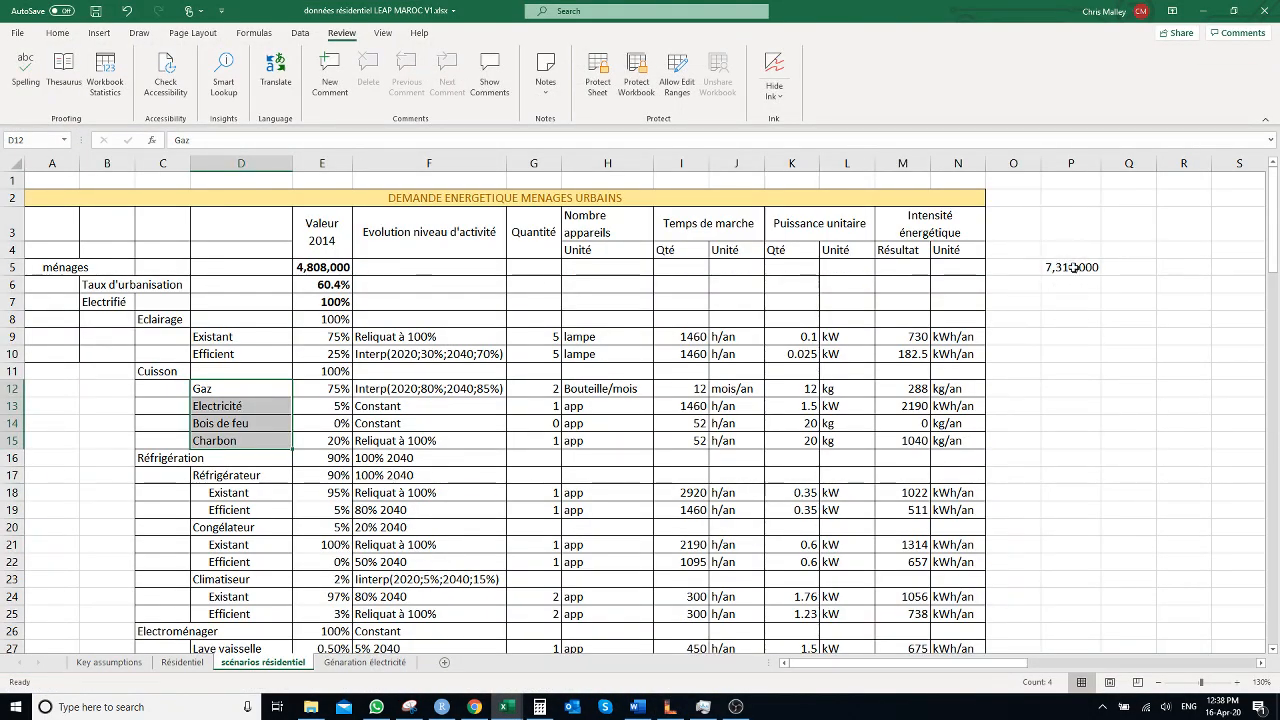
click(1203, 11)
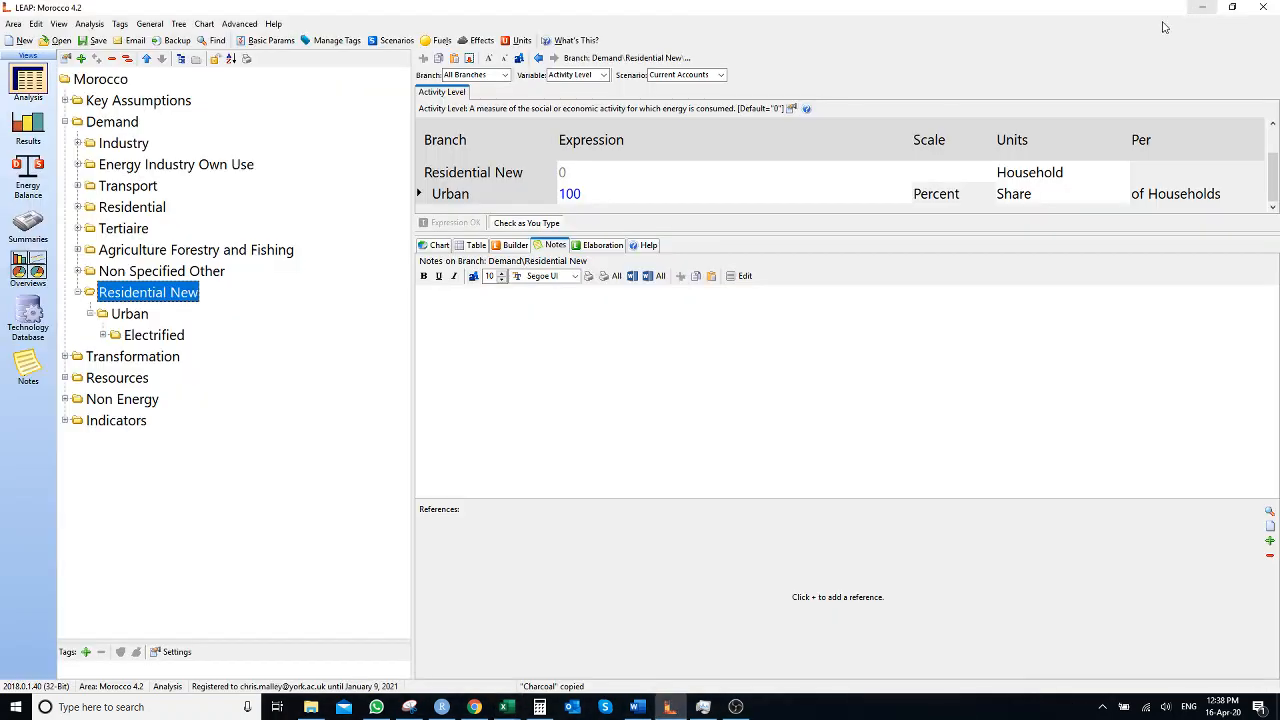
click(638, 176)
text(7)
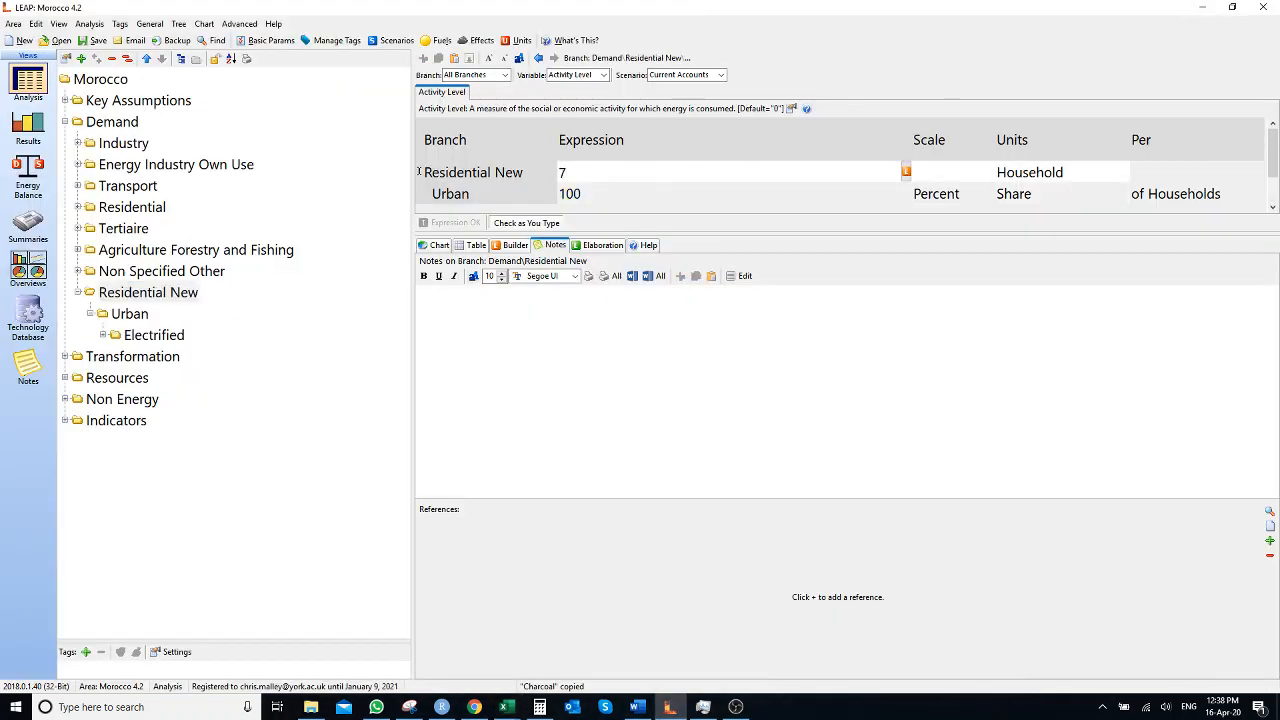
text(314000)
key(Return)
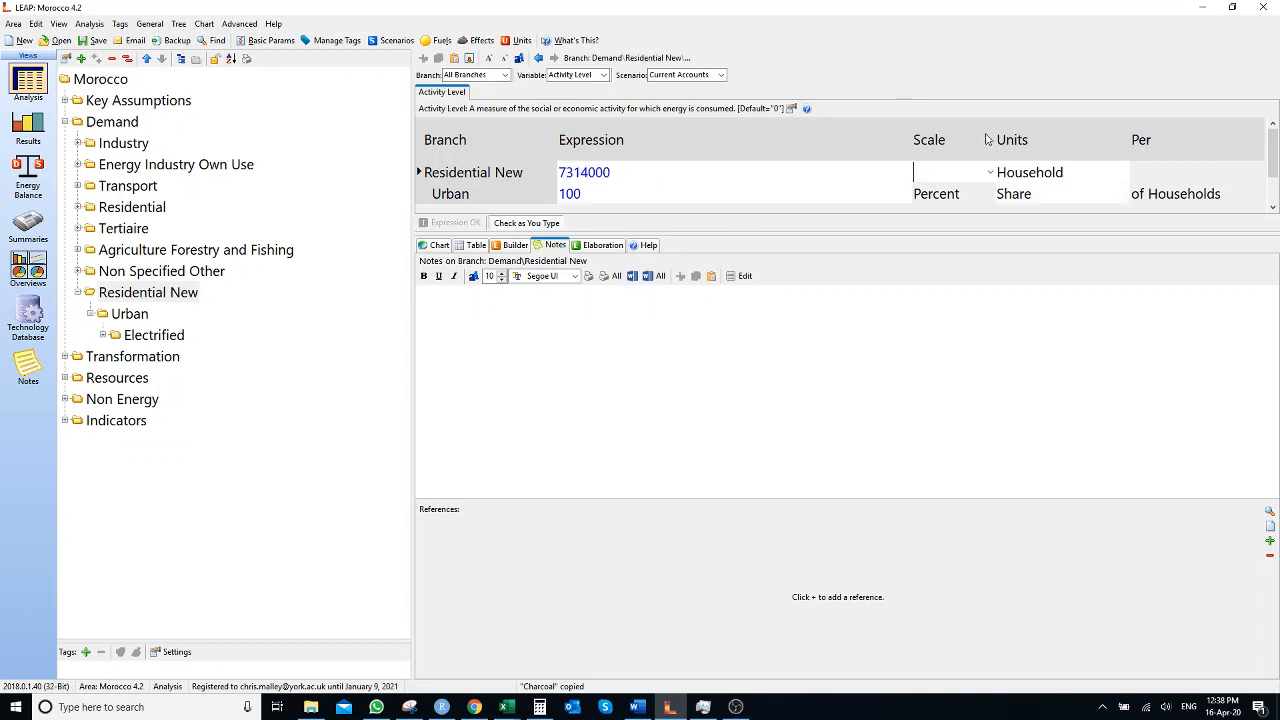
click(988, 174)
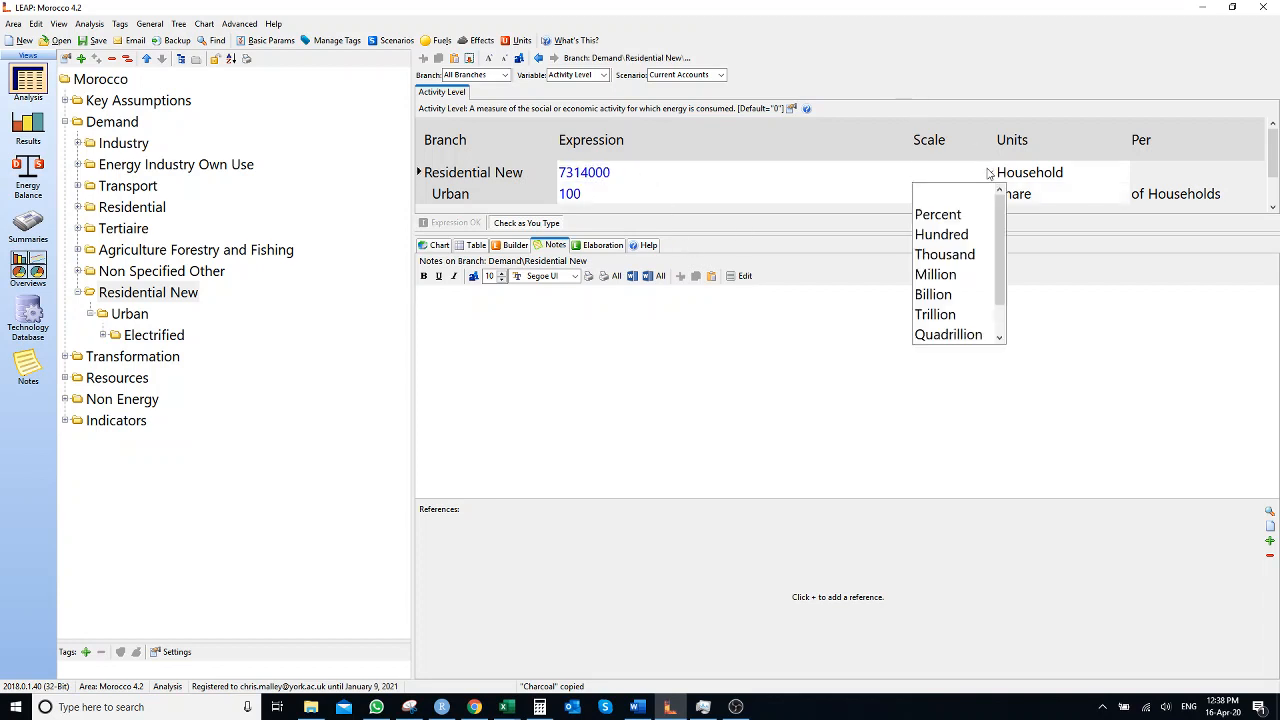
click(996, 93)
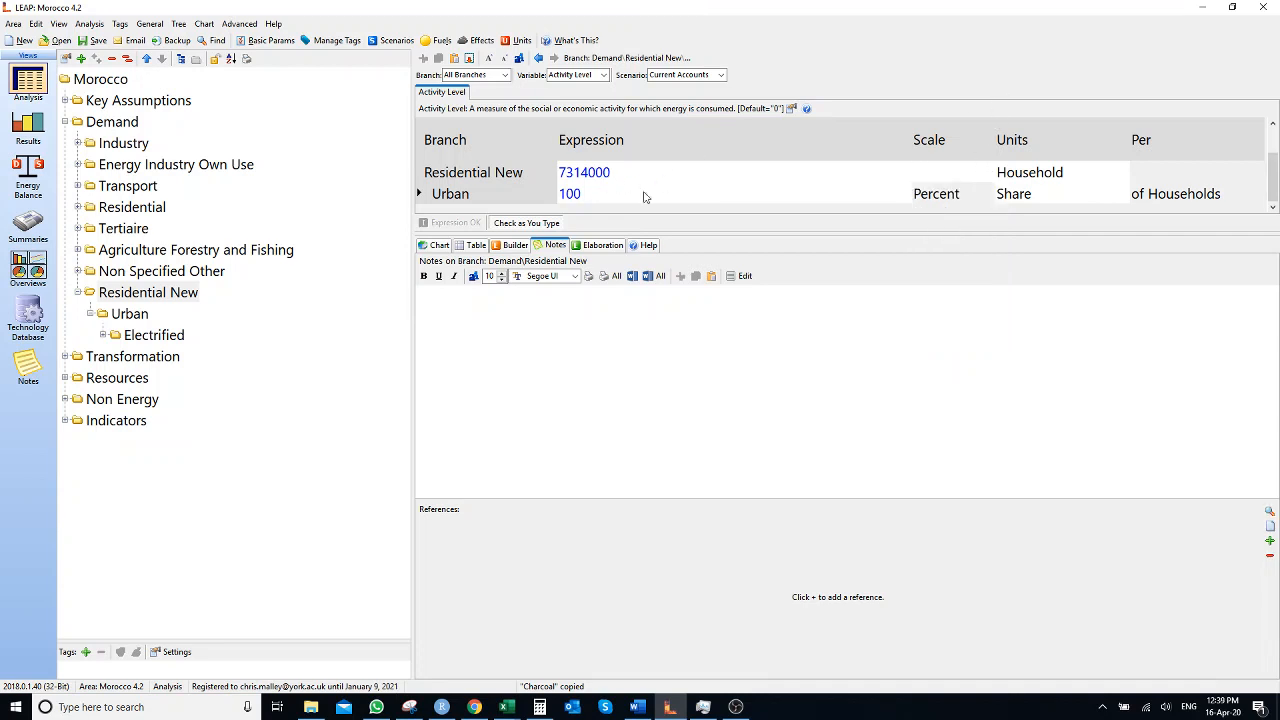
Check the urbanisation rate in the Excel workbook and set the Urban branch's share of households to 60.4 percent in LEAP
click(506, 707)
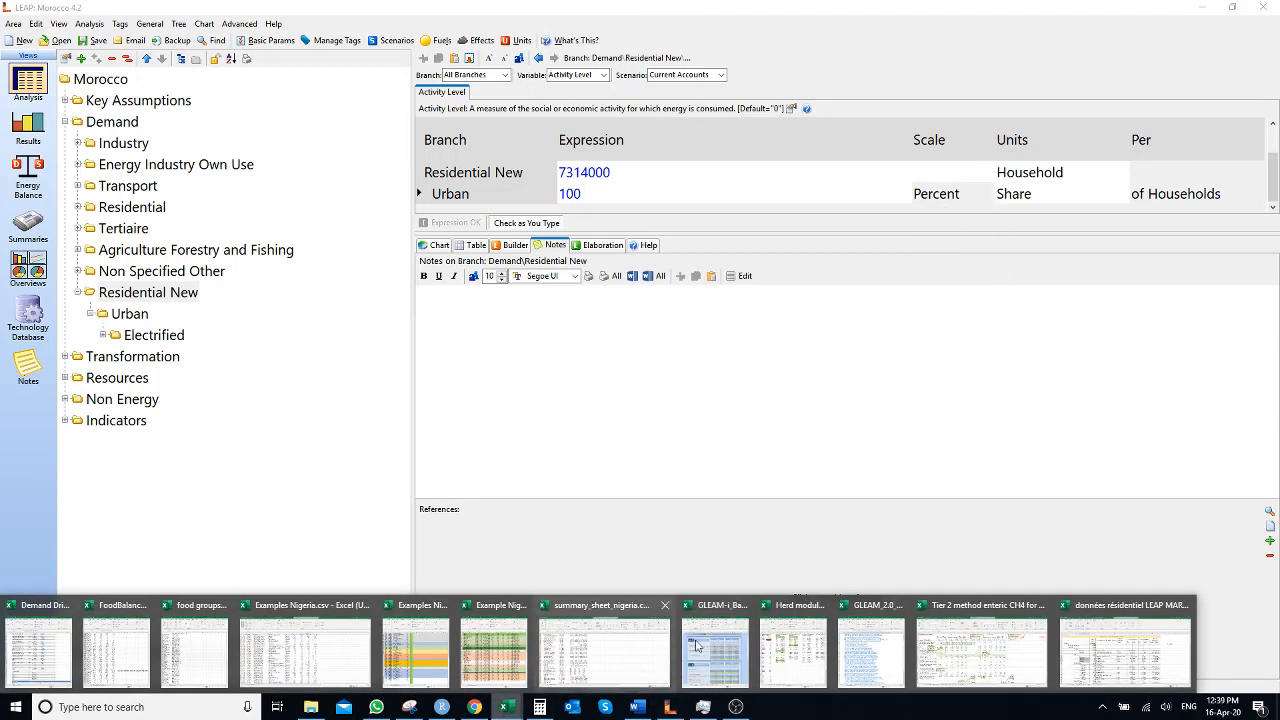
click(1088, 634)
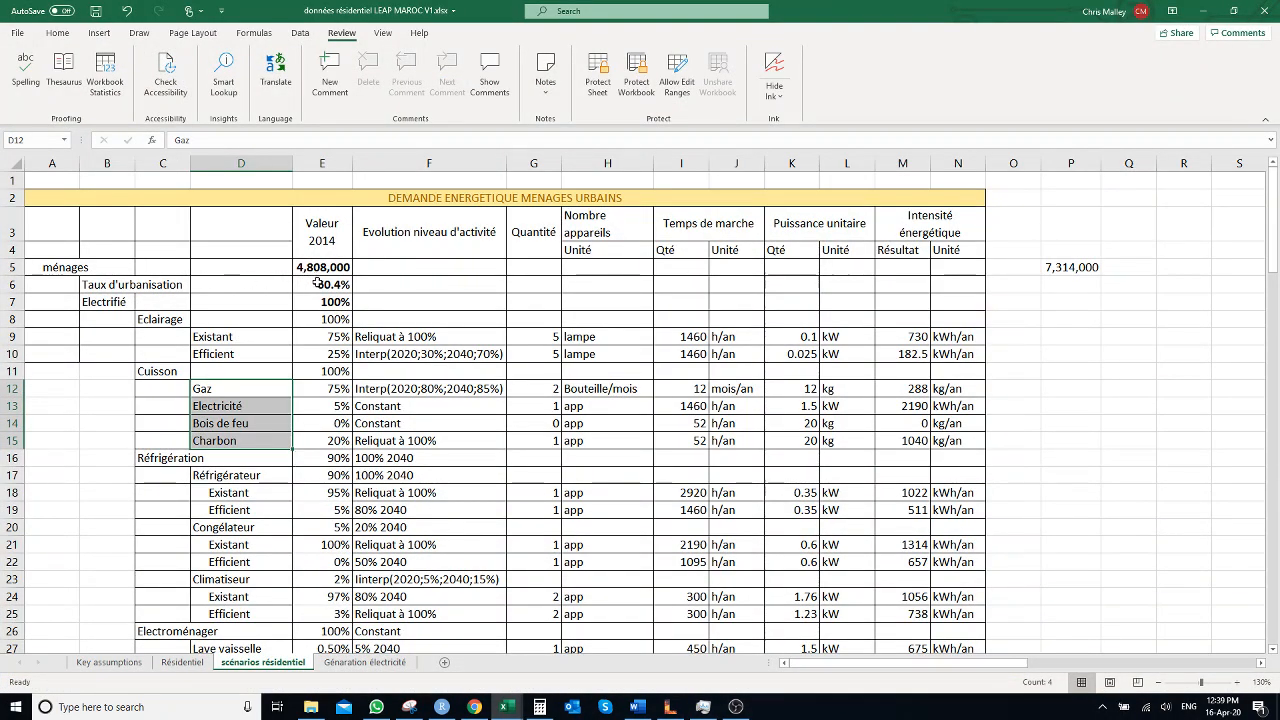
click(1204, 14)
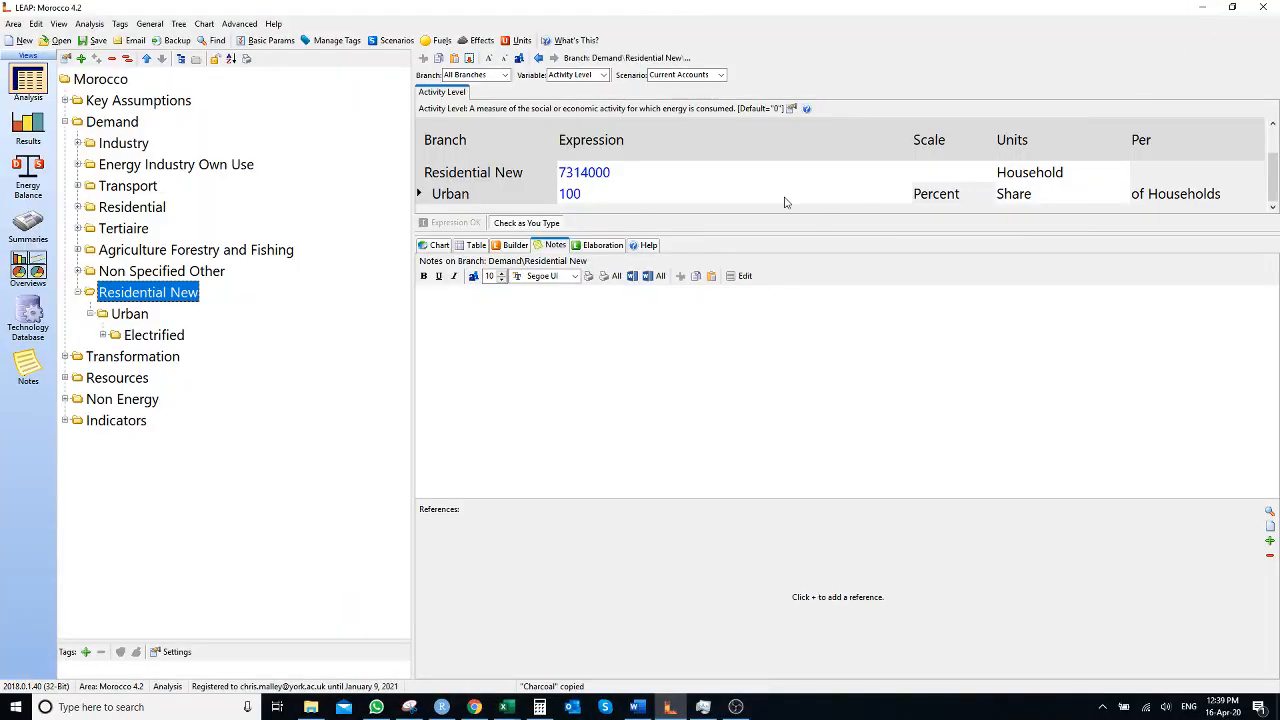
click(570, 195)
text(60.)
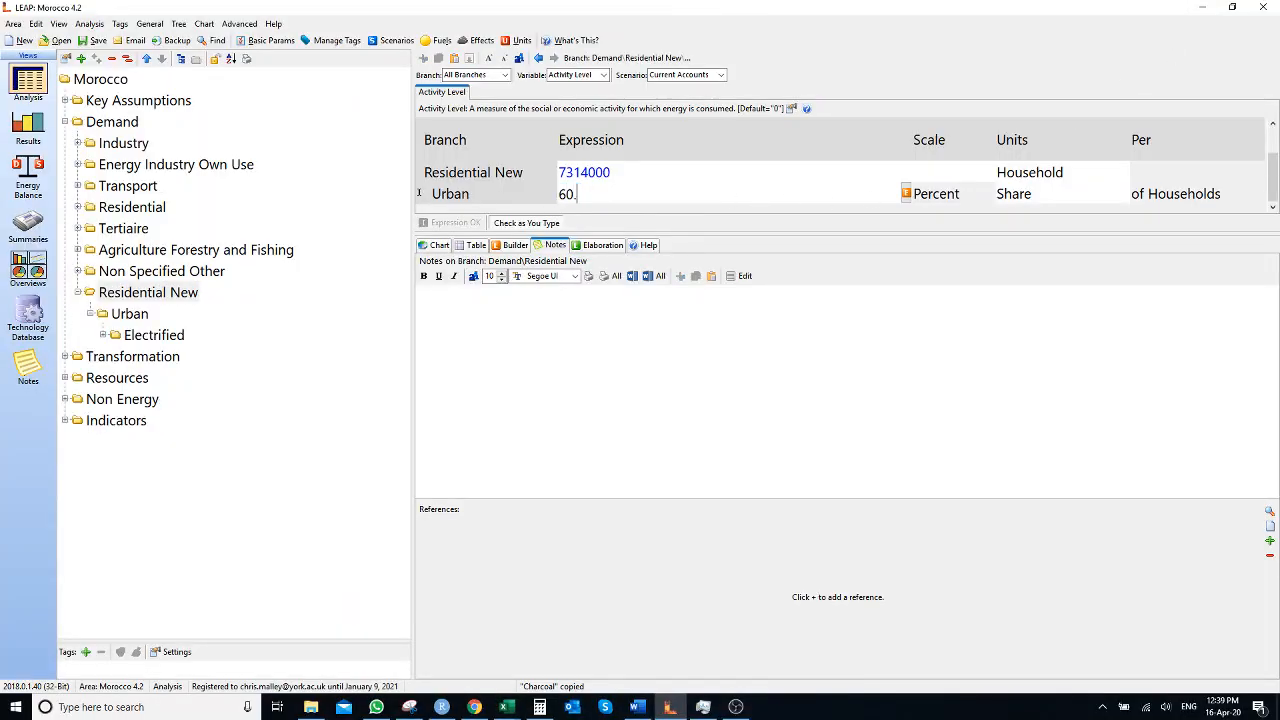
text(4)
key(Return)
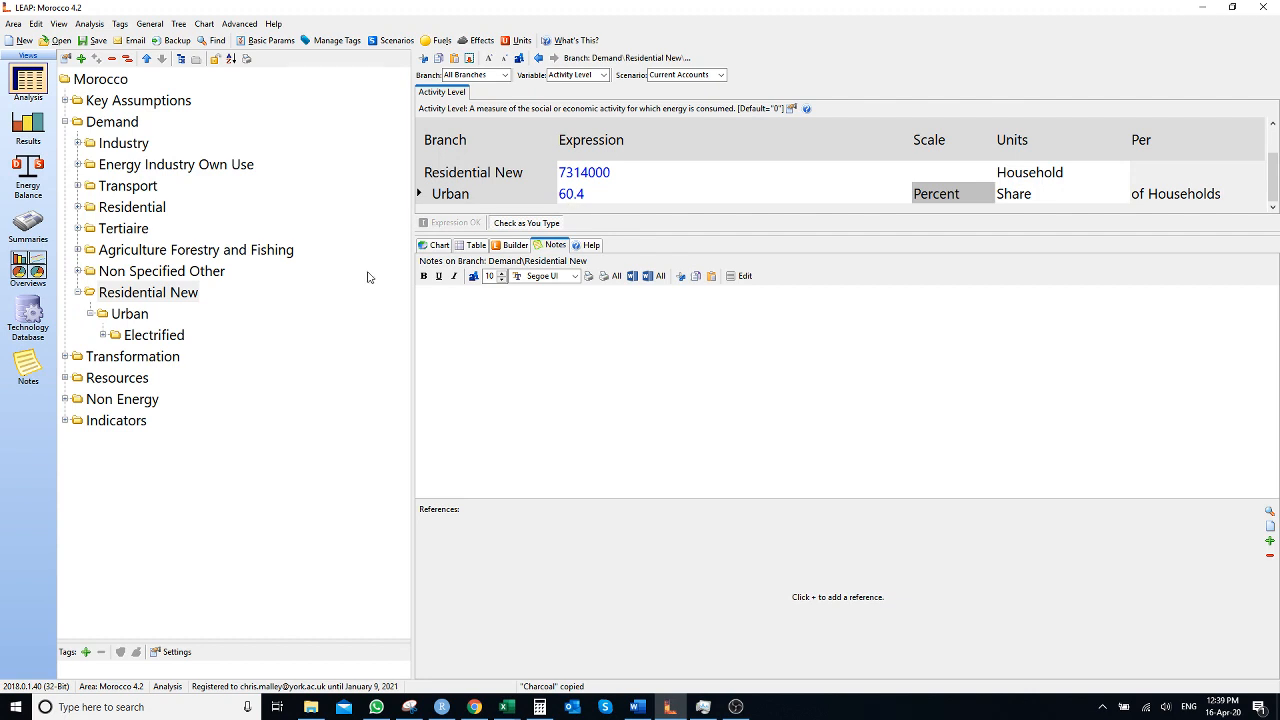
Show the branches under Electrified and change the Lighting branch's activity level unit to Saturation
click(141, 334)
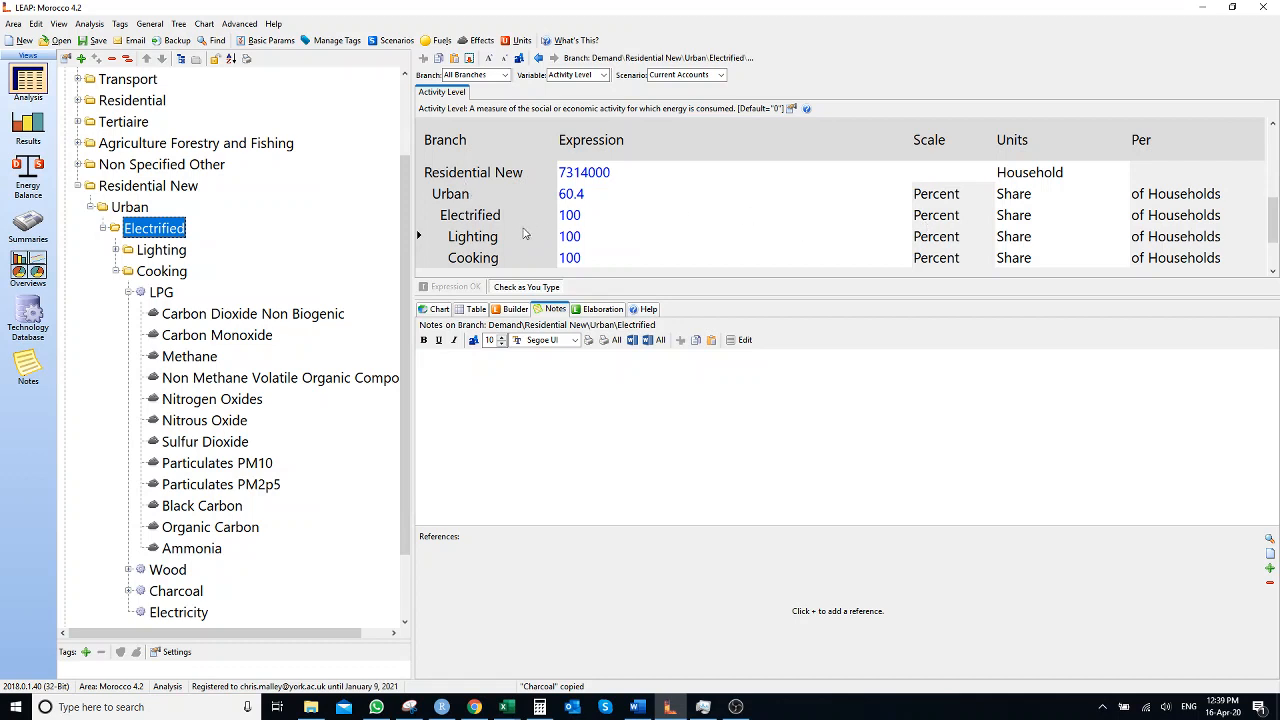
click(140, 292)
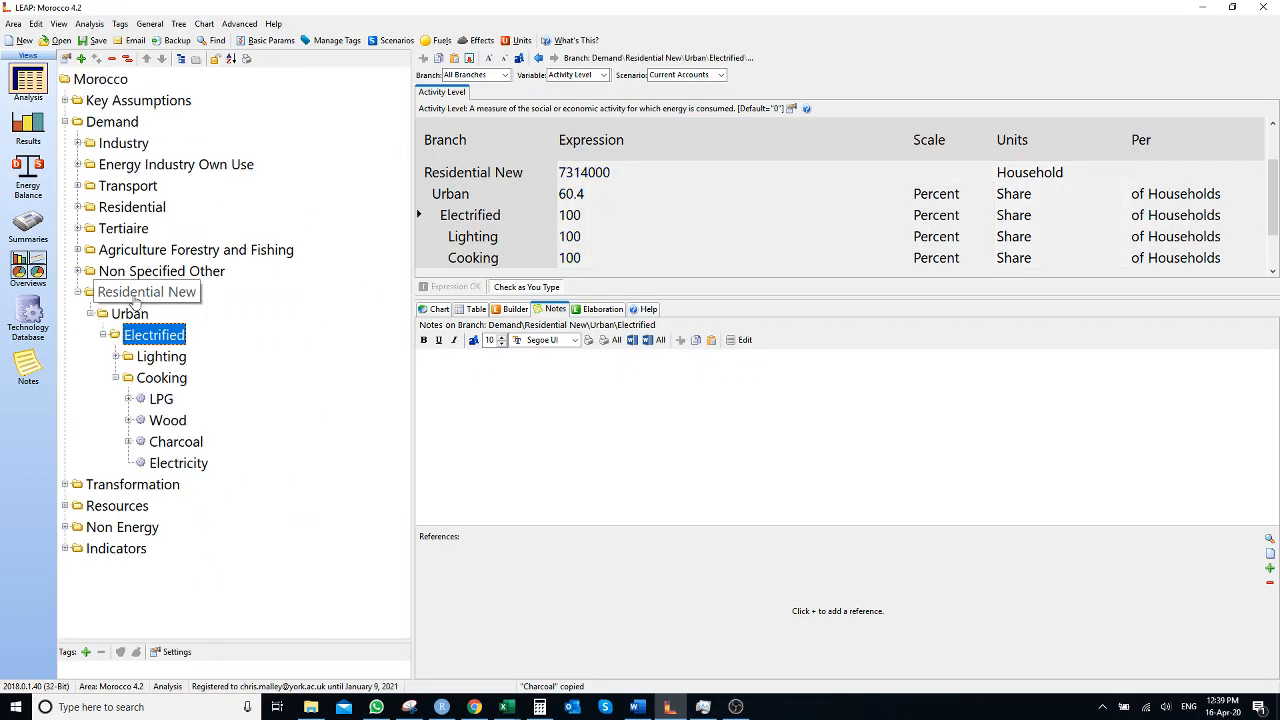
click(116, 378)
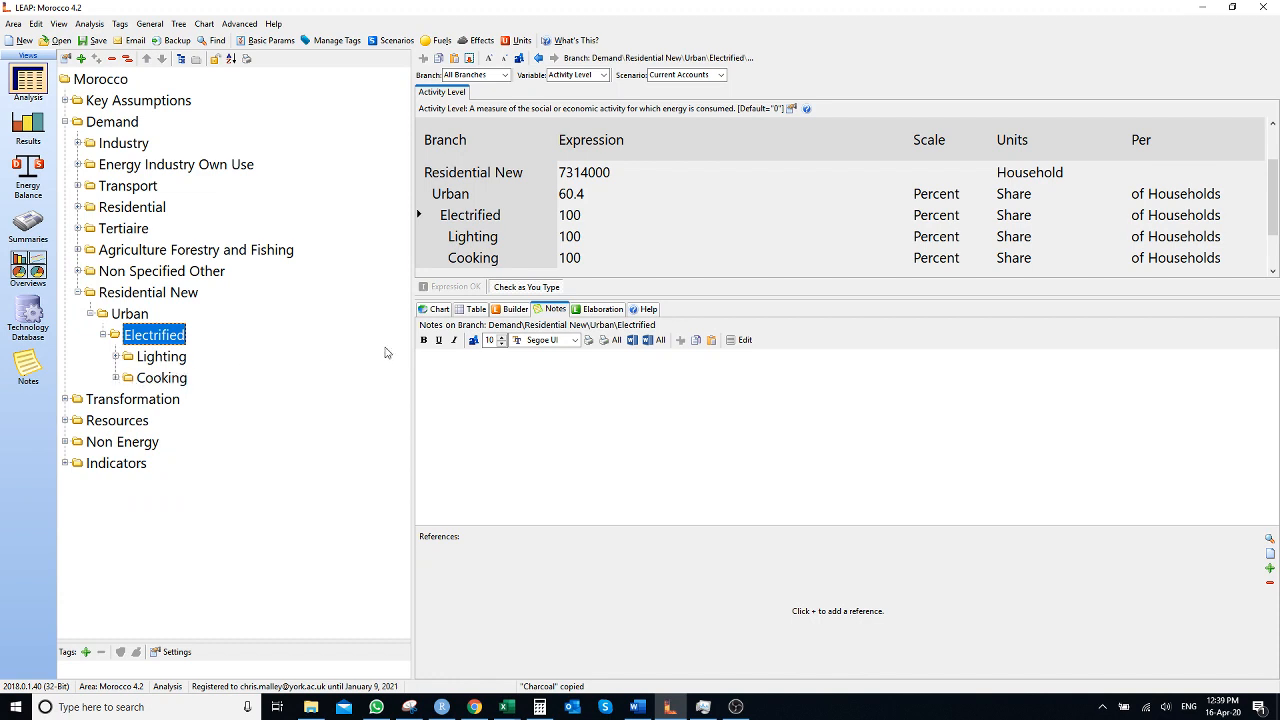
click(1013, 237)
click(1053, 237)
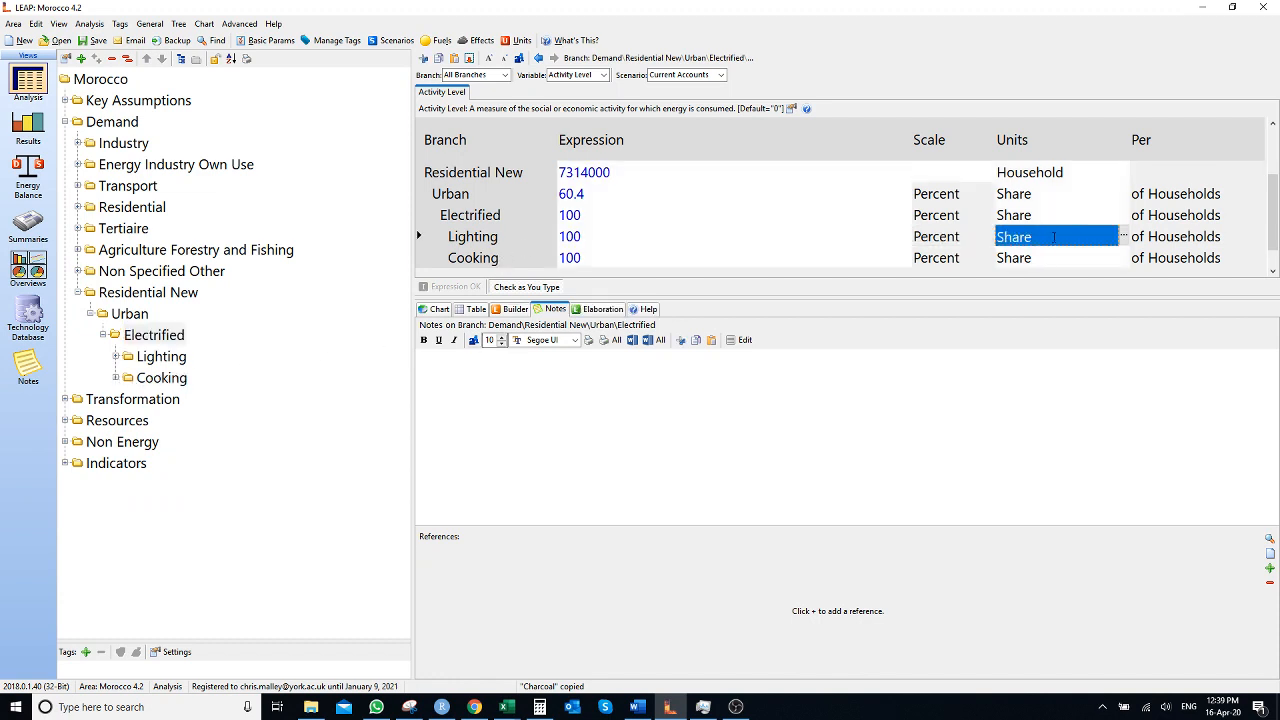
click(1123, 236)
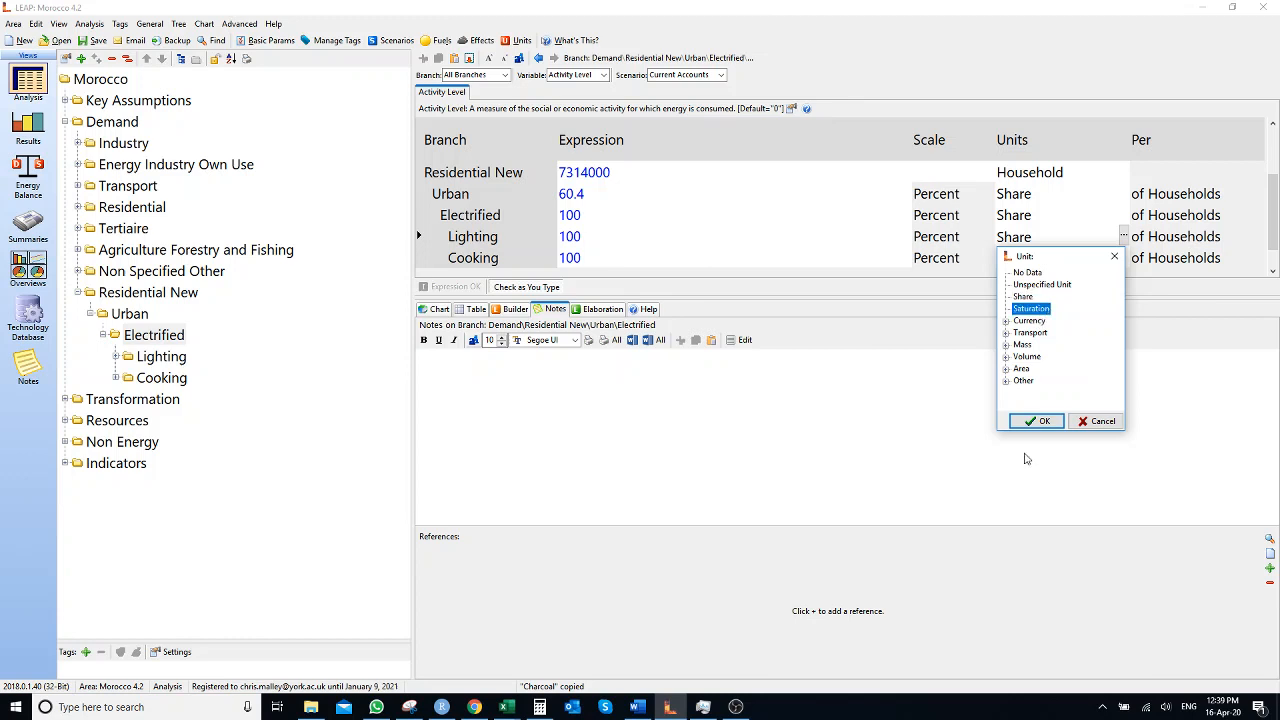
click(1040, 426)
Change the activity level unit of the Cooking branch to Saturation
click(1111, 257)
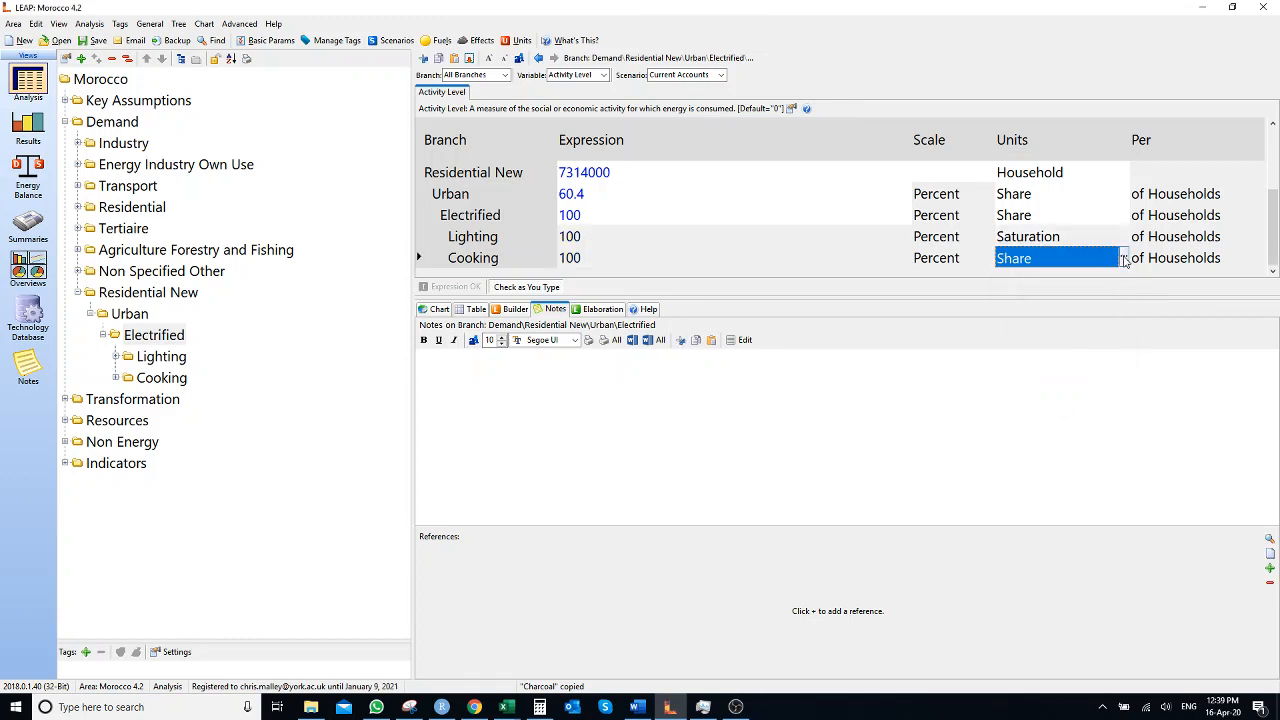
click(1124, 258)
click(1030, 330)
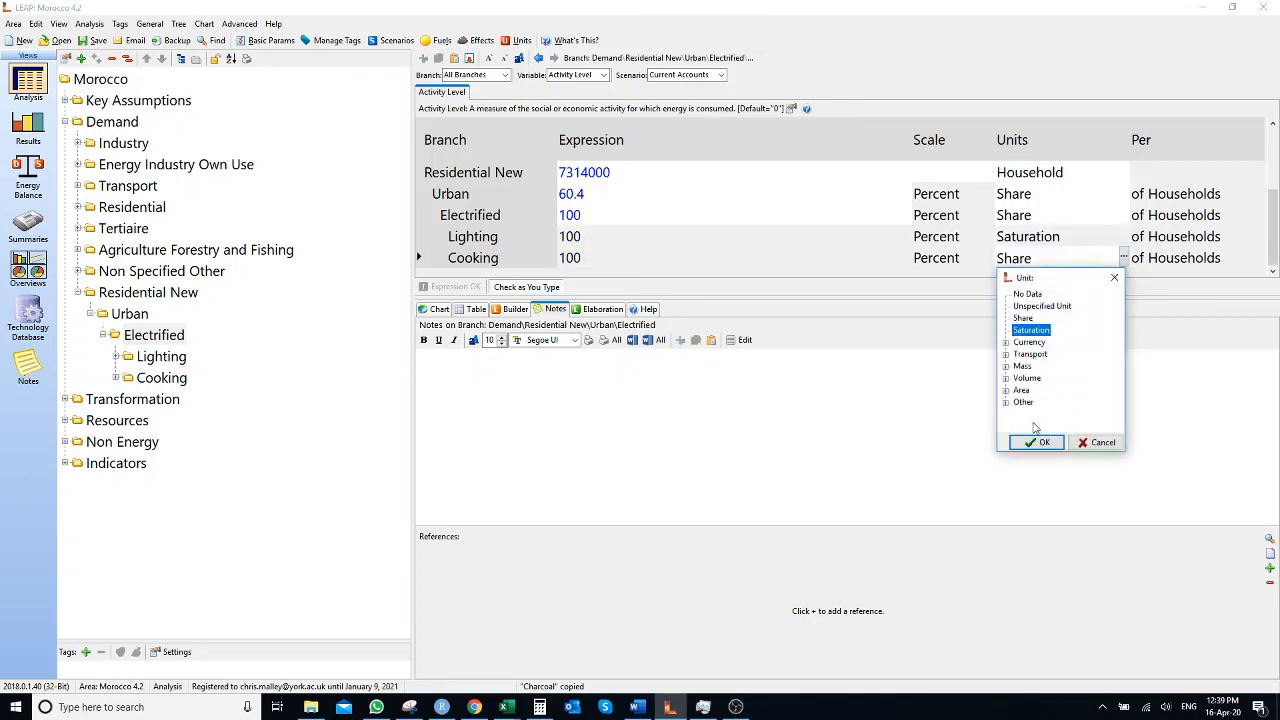
click(1035, 444)
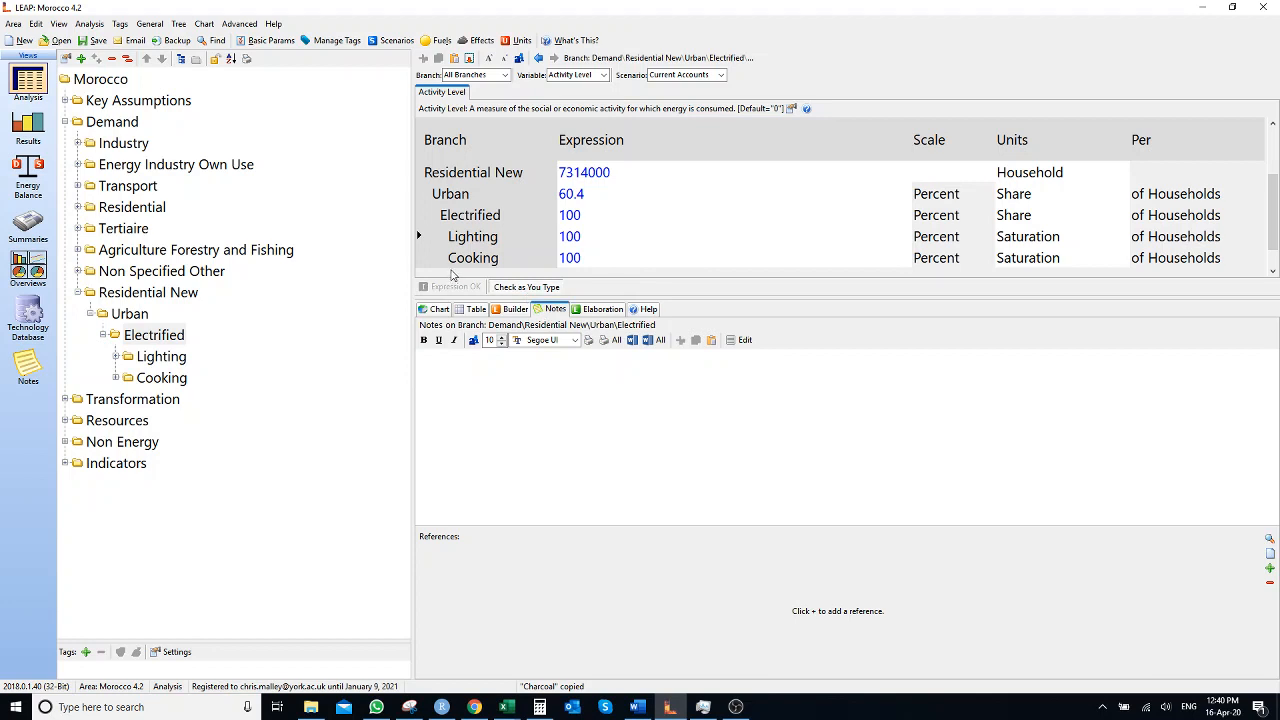
Show the branches under Lighting and look up the existing and efficient lighting shares in the Excel workbook
click(116, 359)
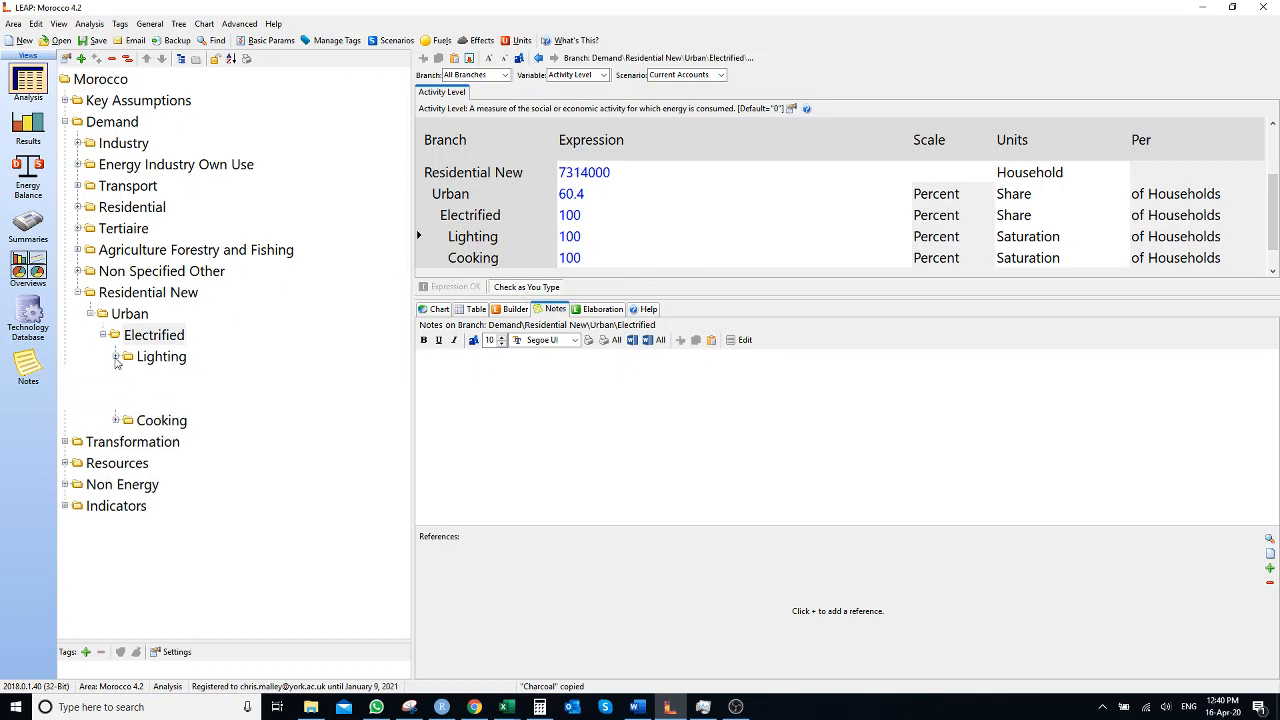
click(162, 358)
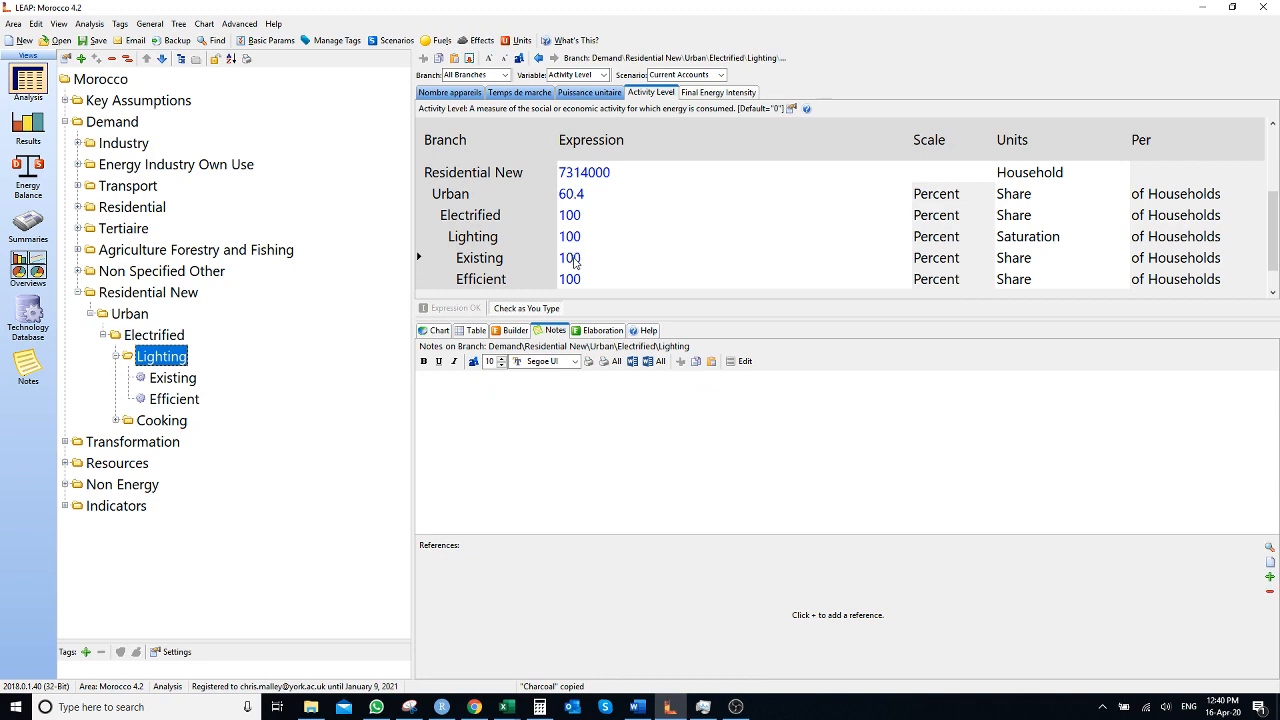
click(508, 707)
click(1101, 662)
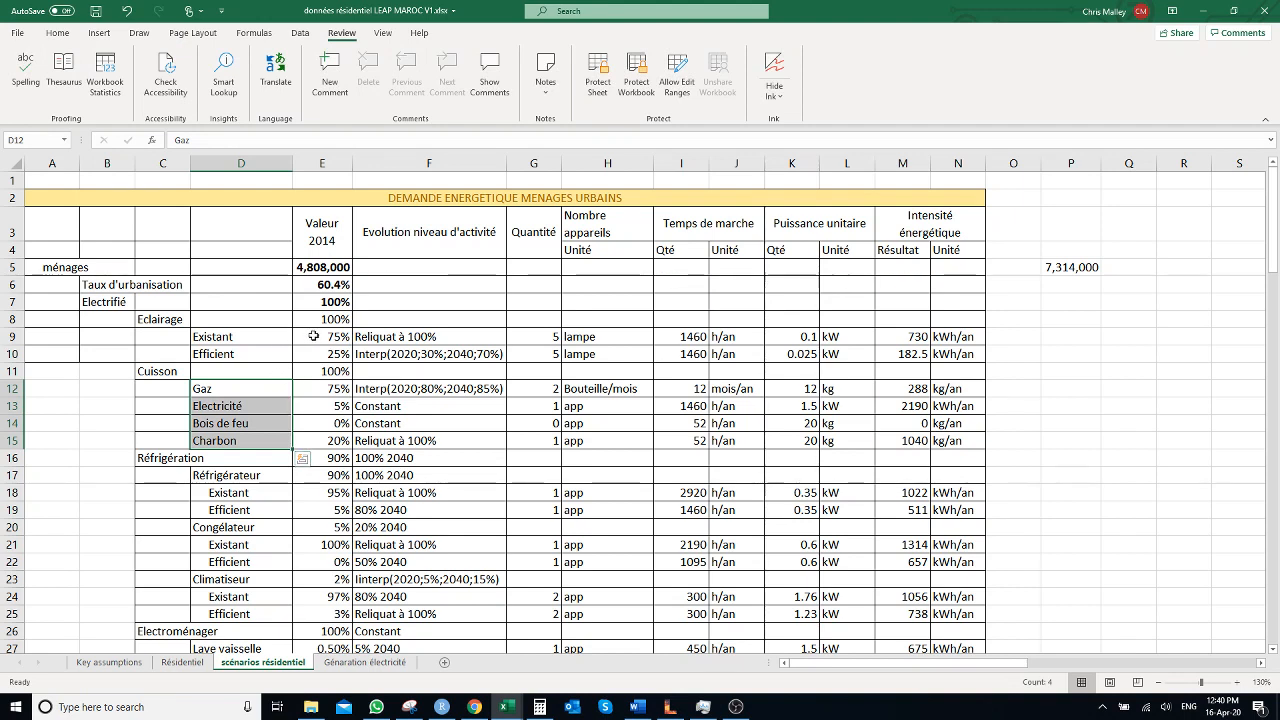
click(1206, 10)
Set the Existing lighting share to 75 percent in LEAP
click(569, 258)
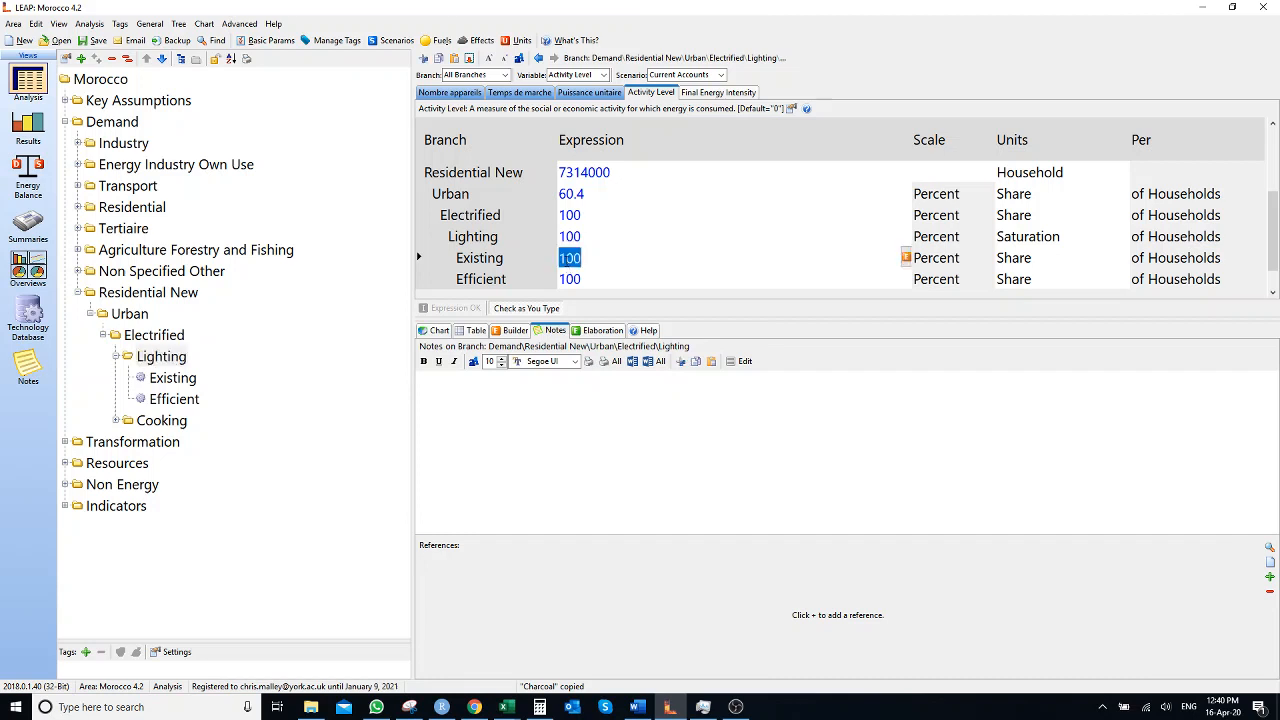
text(75)
key(Tab)
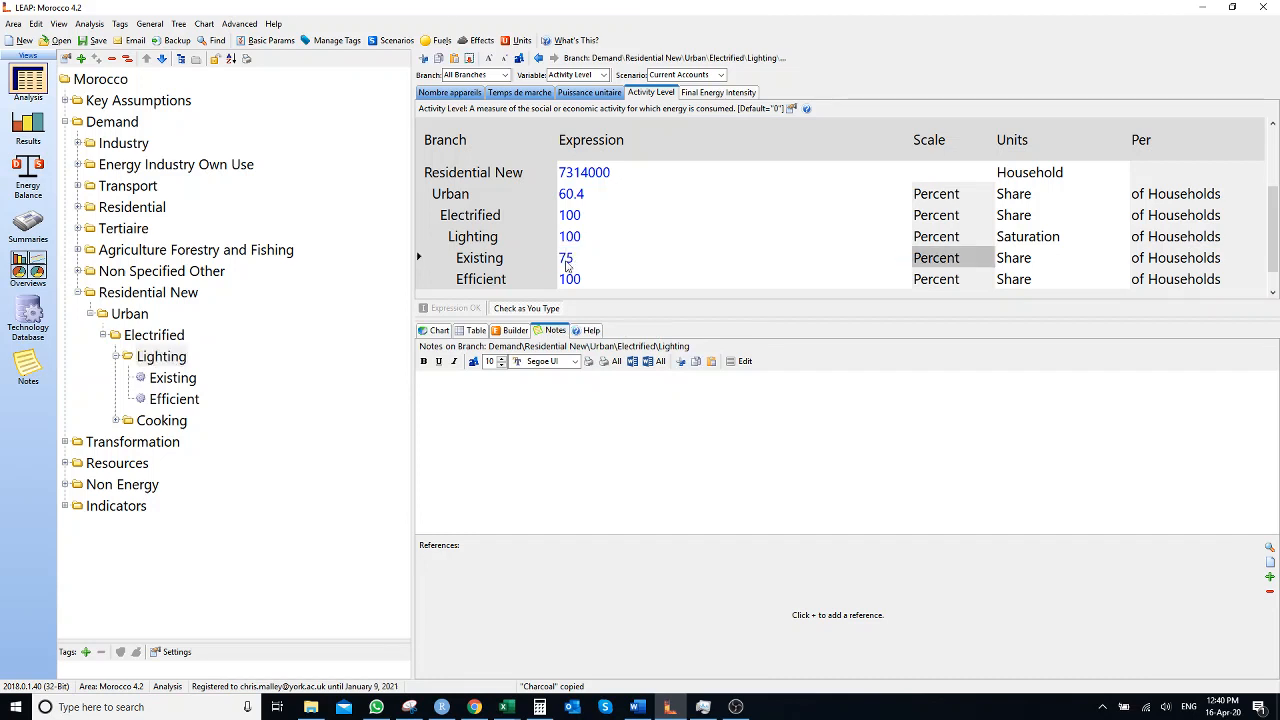
Replace the Efficient lighting share with 25 percent, discarding the Remainder expression started there
click(568, 280)
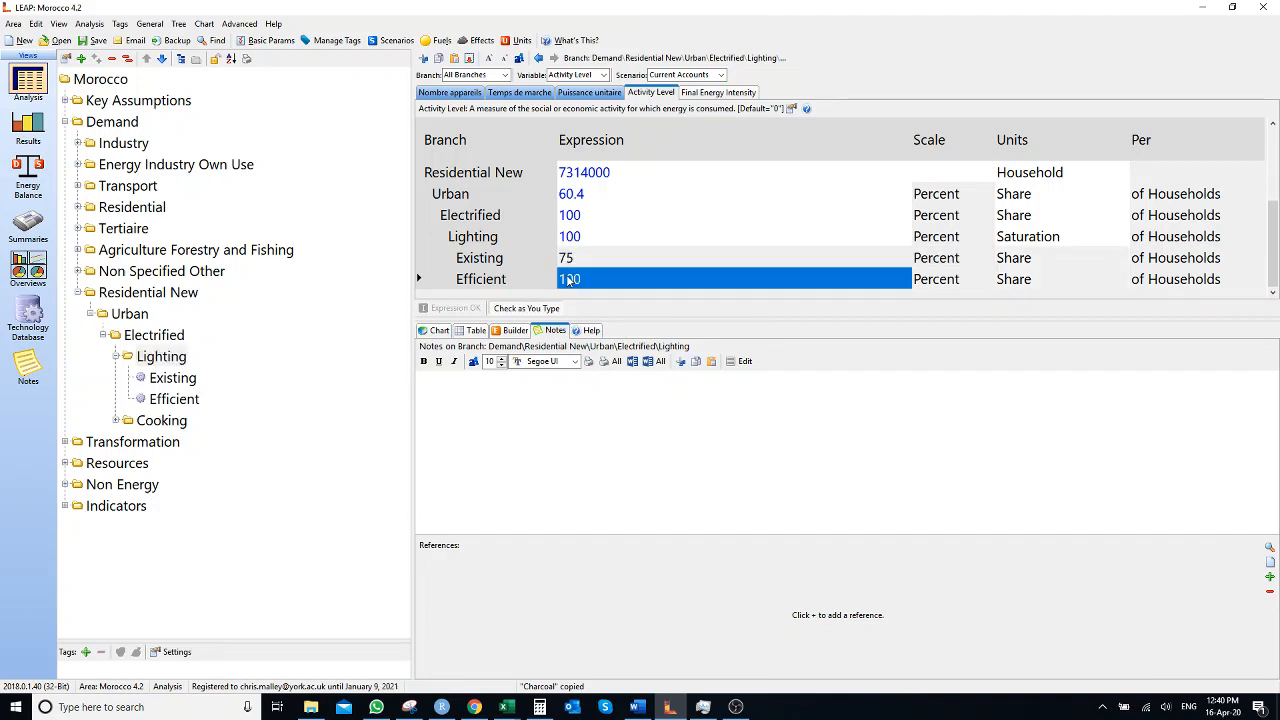
text(Rema)
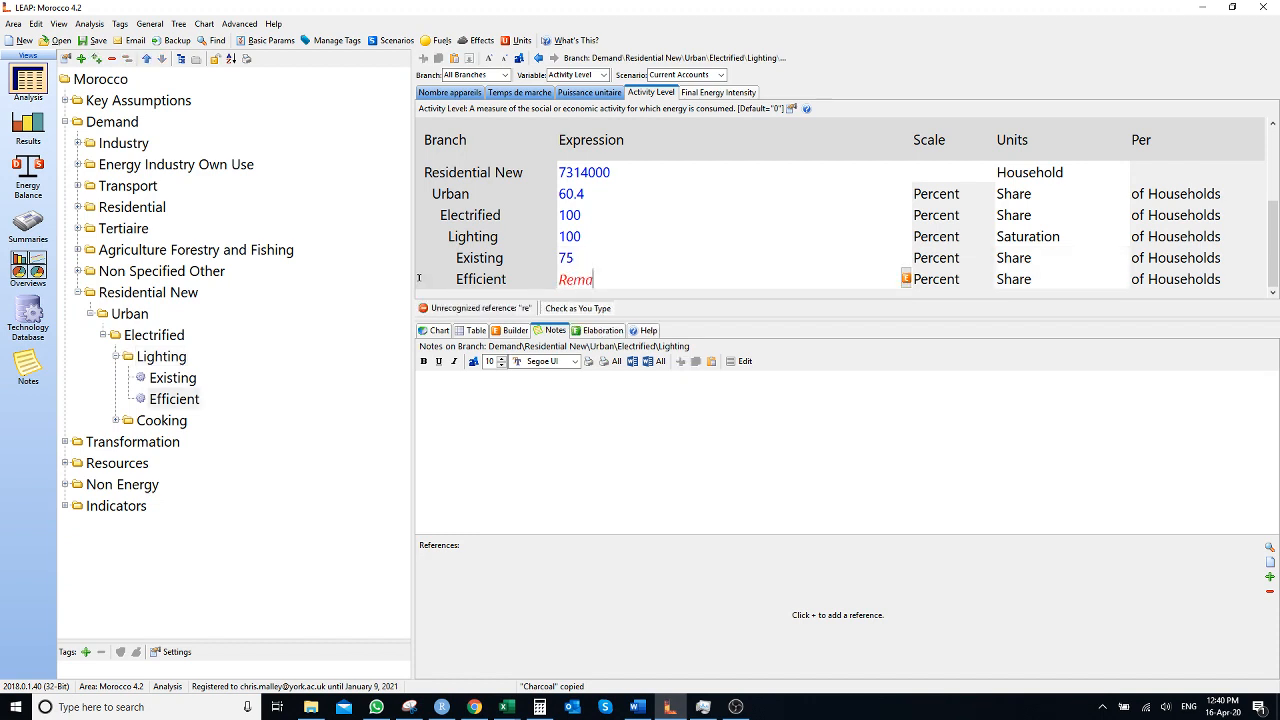
text(inder())
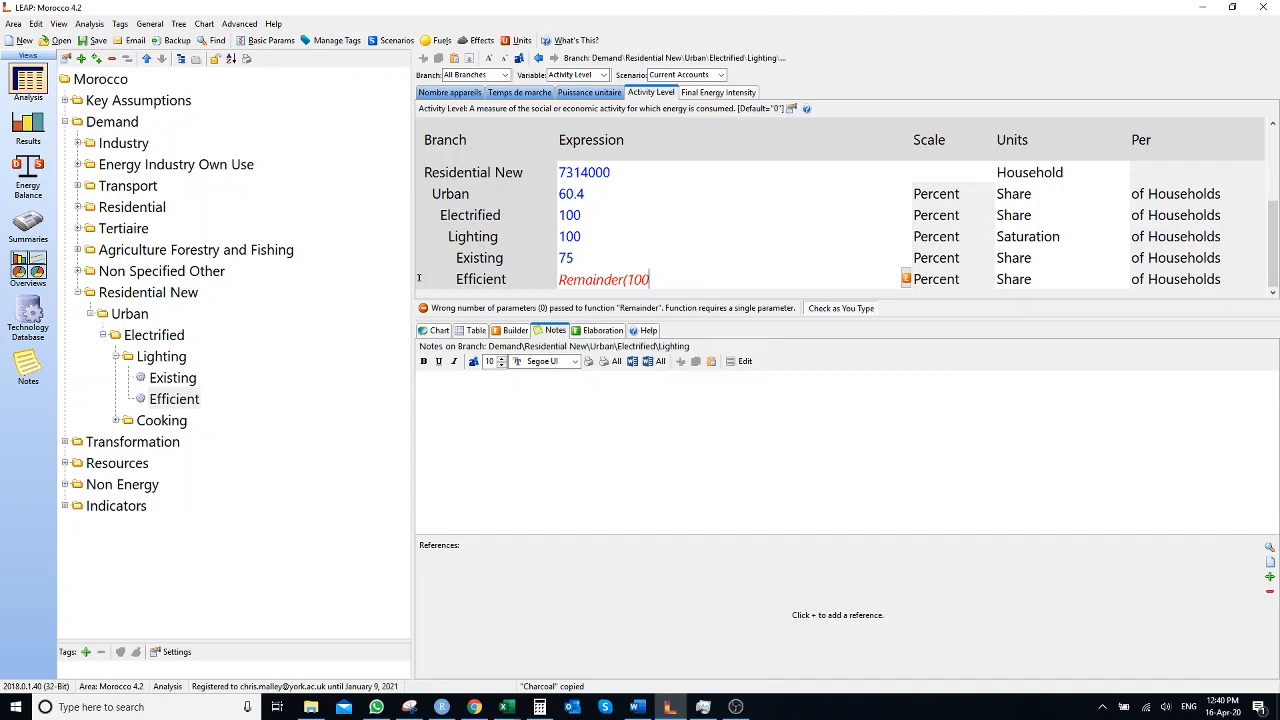
key(BackSpace)
key(BackSpace)
key(BackSpace)
key(BackSpace)
key(BackSpace)
key(BackSpace)
key(BackSpace)
key(BackSpace)
key(BackSpace)
key(BackSpace)
key(BackSpace)
key(BackSpace)
key(BackSpace)
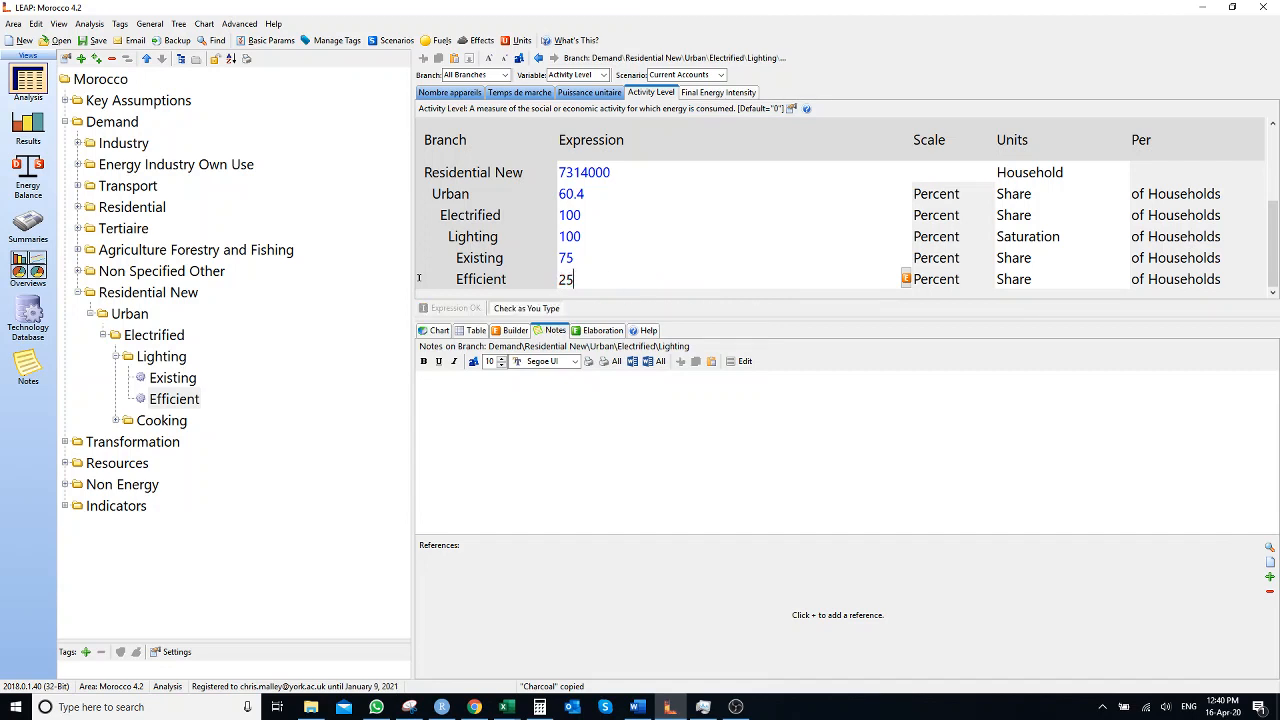
Set the Existing lighting share to the expression Remainder(100)
click(616, 265)
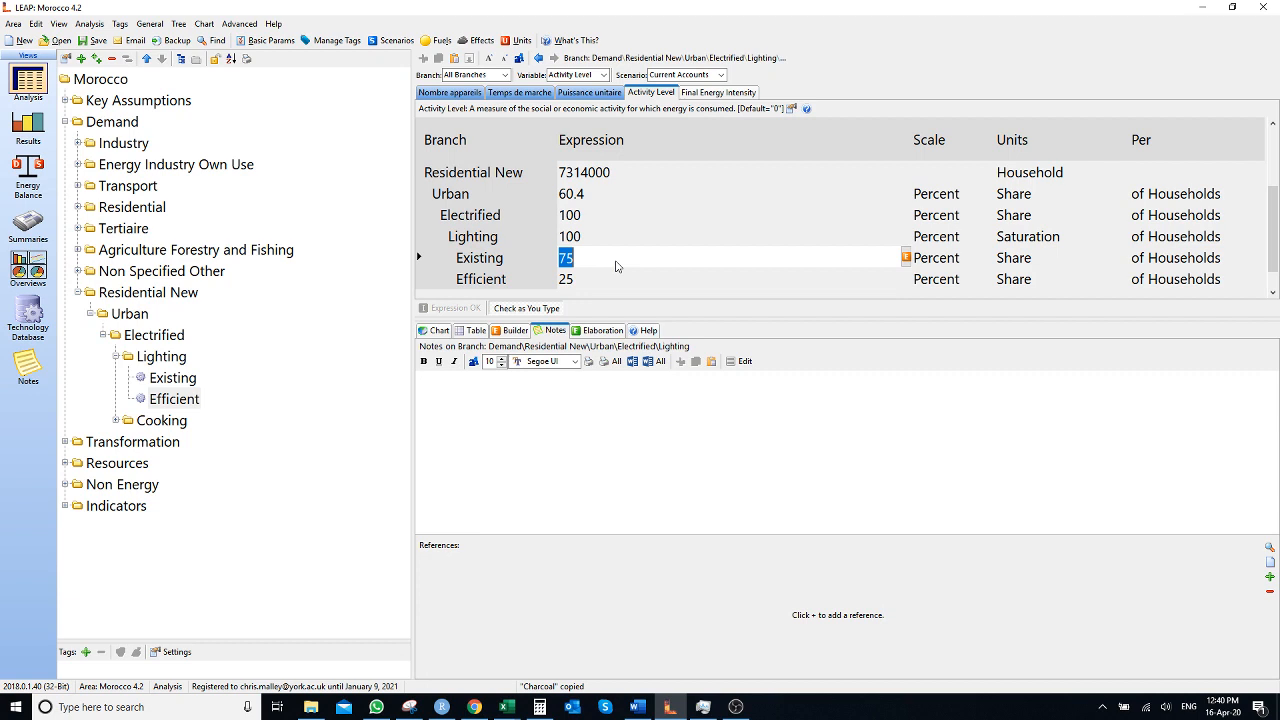
text(Remainder)
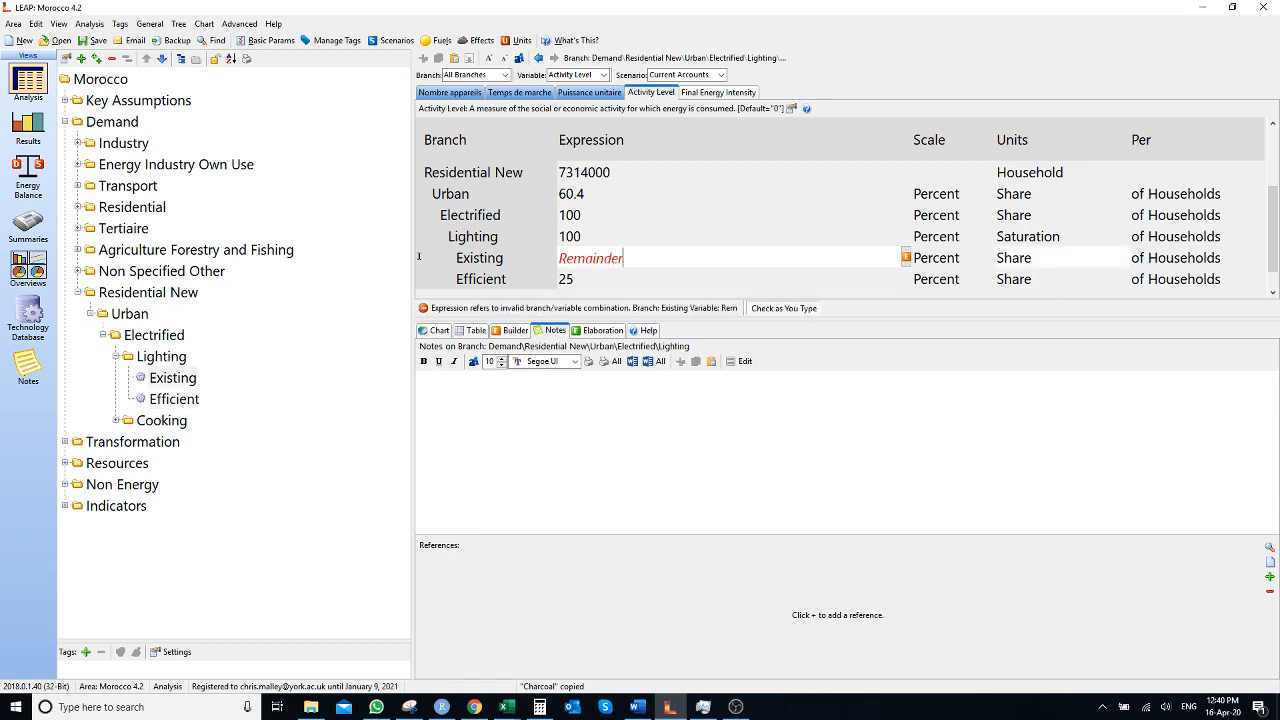
text((100)
key(Return)
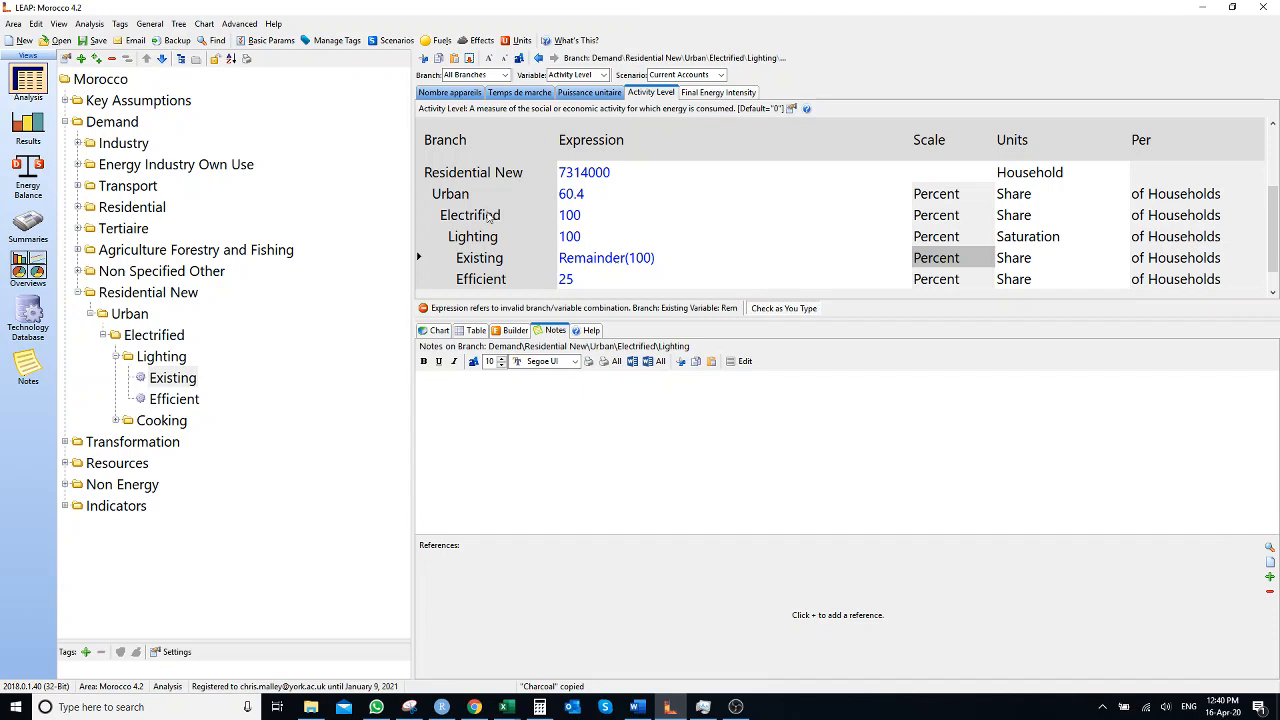
Switch to the BAS: Baseline scenario and look up the future evolution of the lighting shares in the Excel workbook
click(705, 75)
click(688, 96)
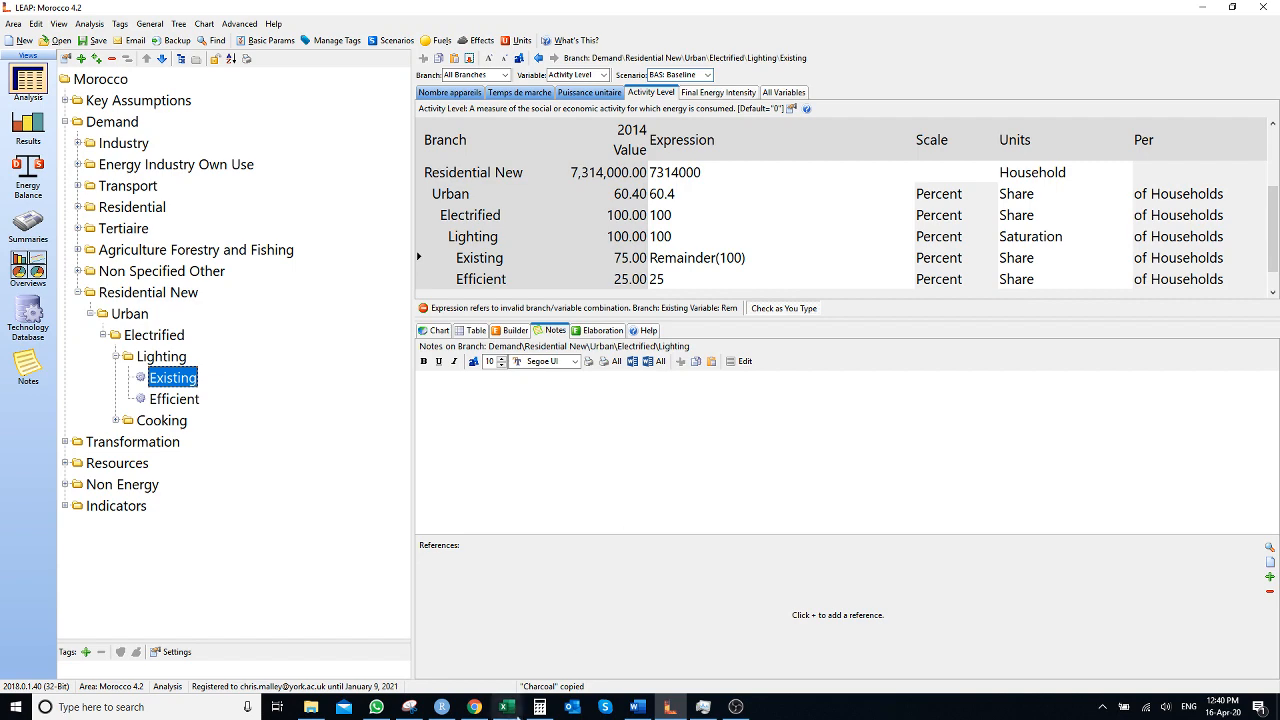
click(507, 707)
click(775, 648)
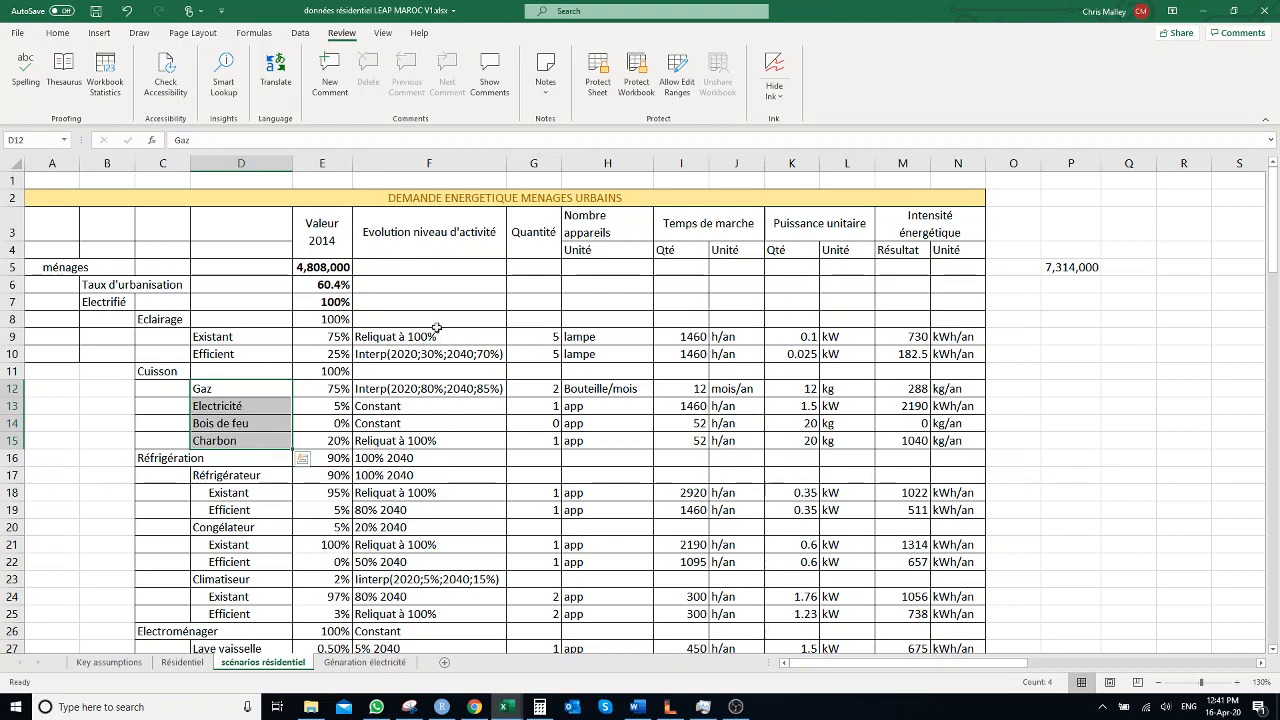
drag(249, 333, 492, 337)
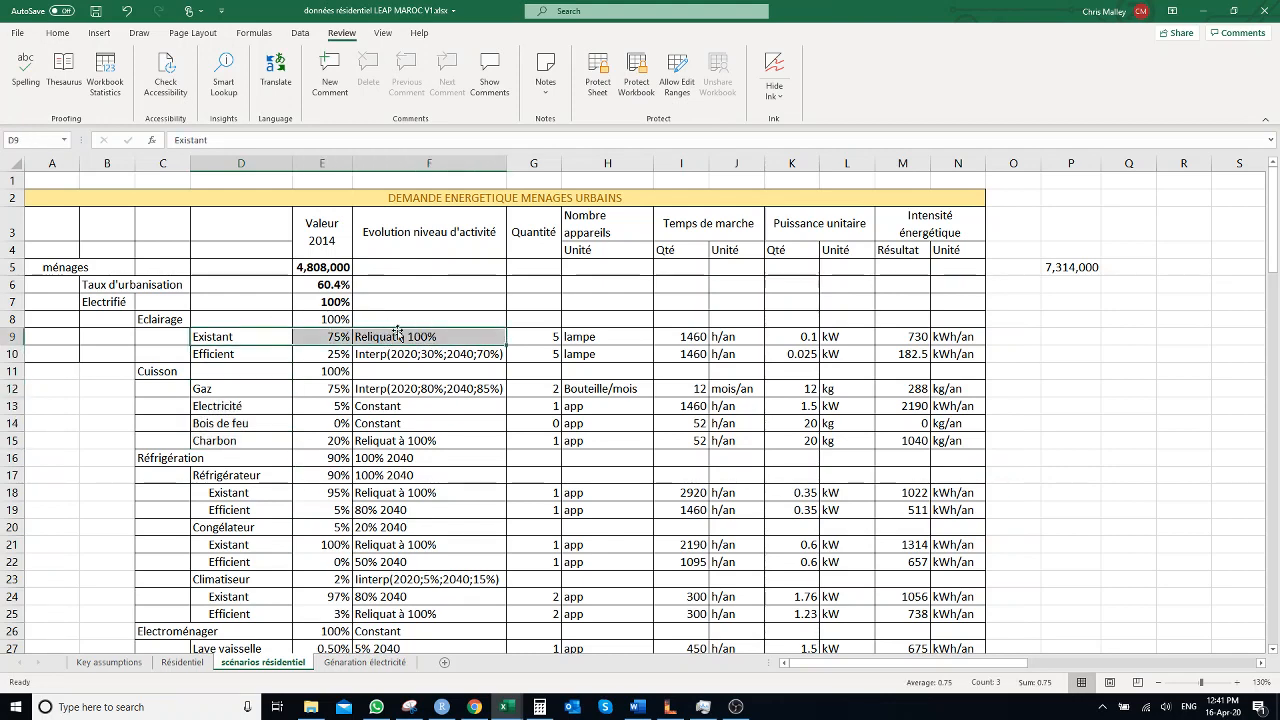
click(1203, 11)
Set the Efficient lighting share in LEAP to Interp(2020, 30, 2040, 70) and view the activity levels as a chart
click(752, 285)
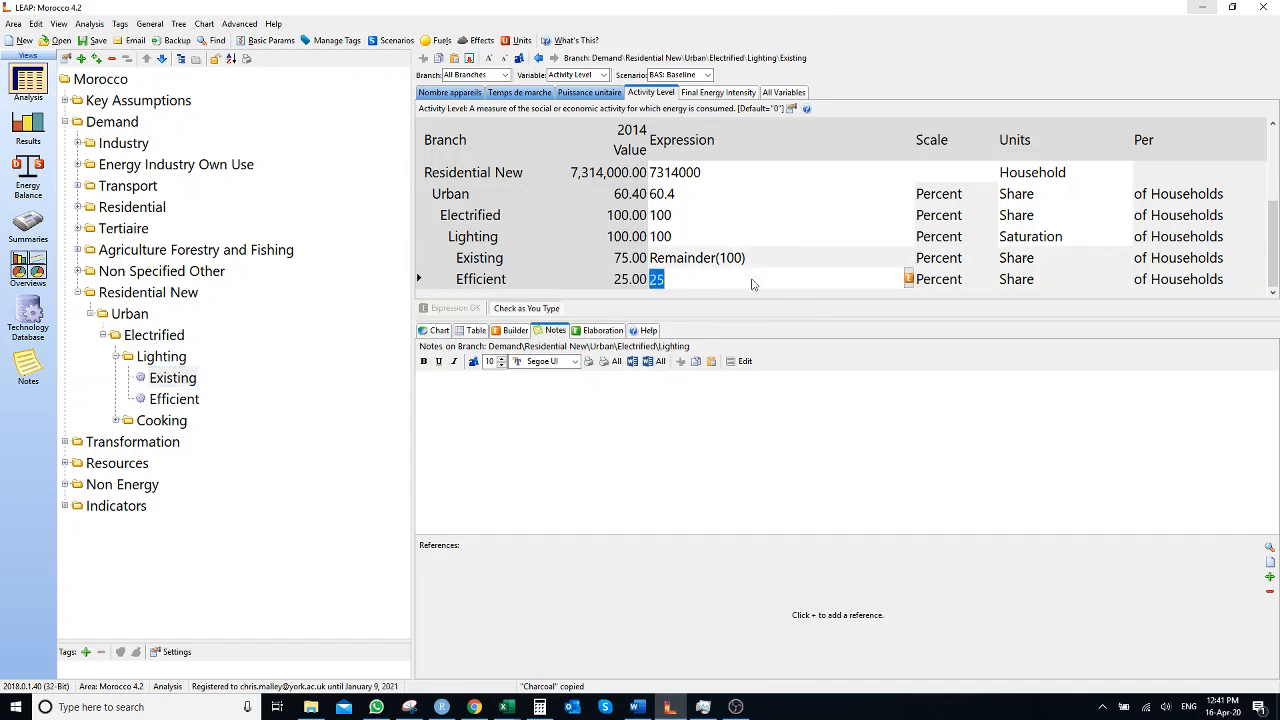
text(Interp(20)
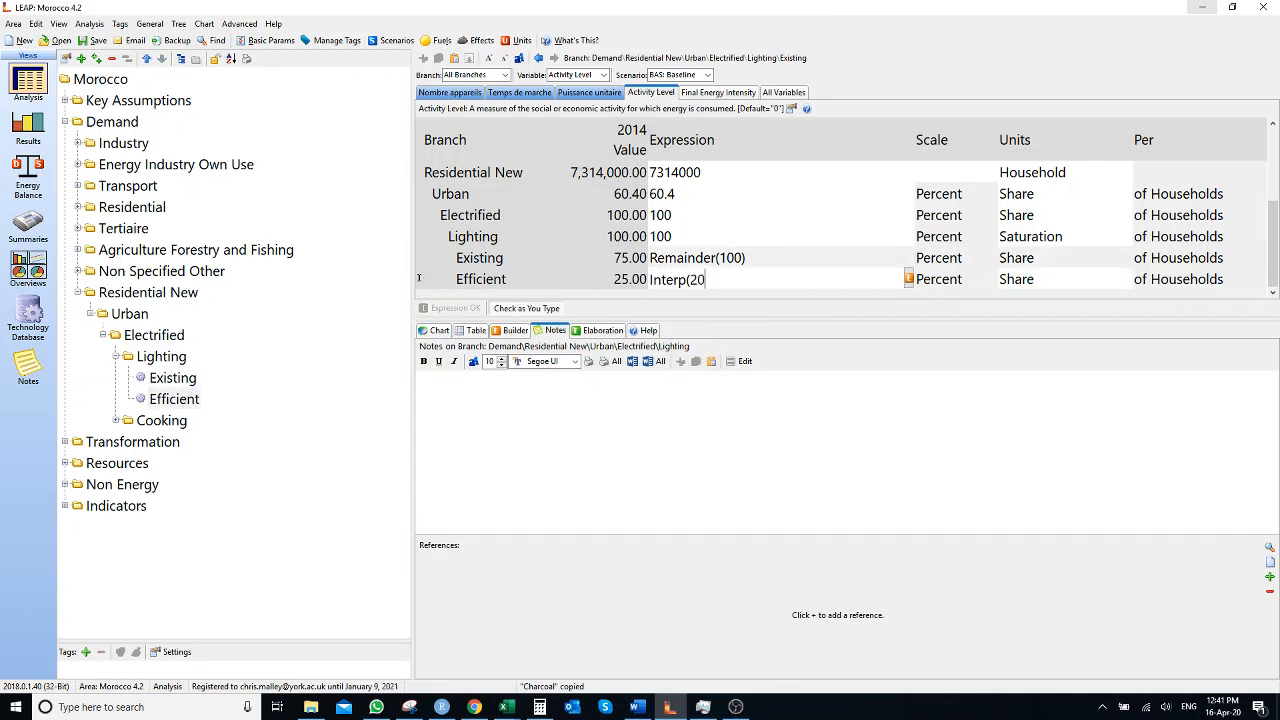
text(20, 30)
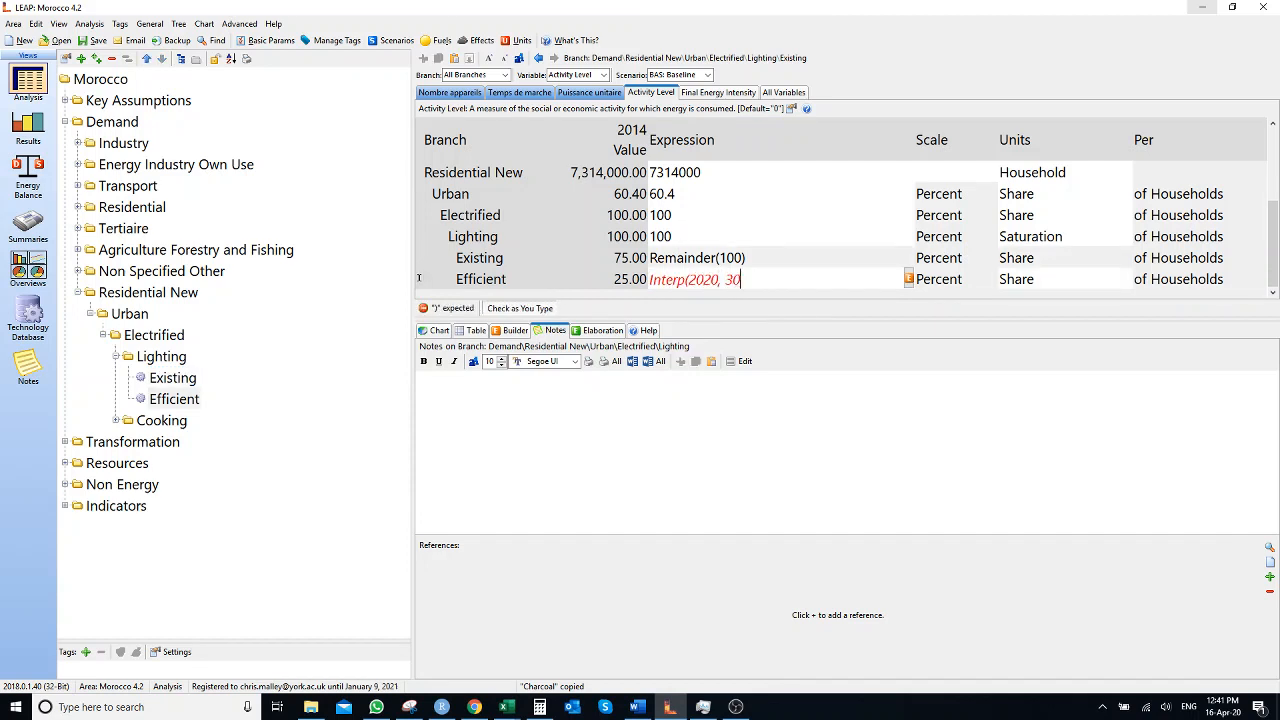
text(, 2040, 70))
key(Return)
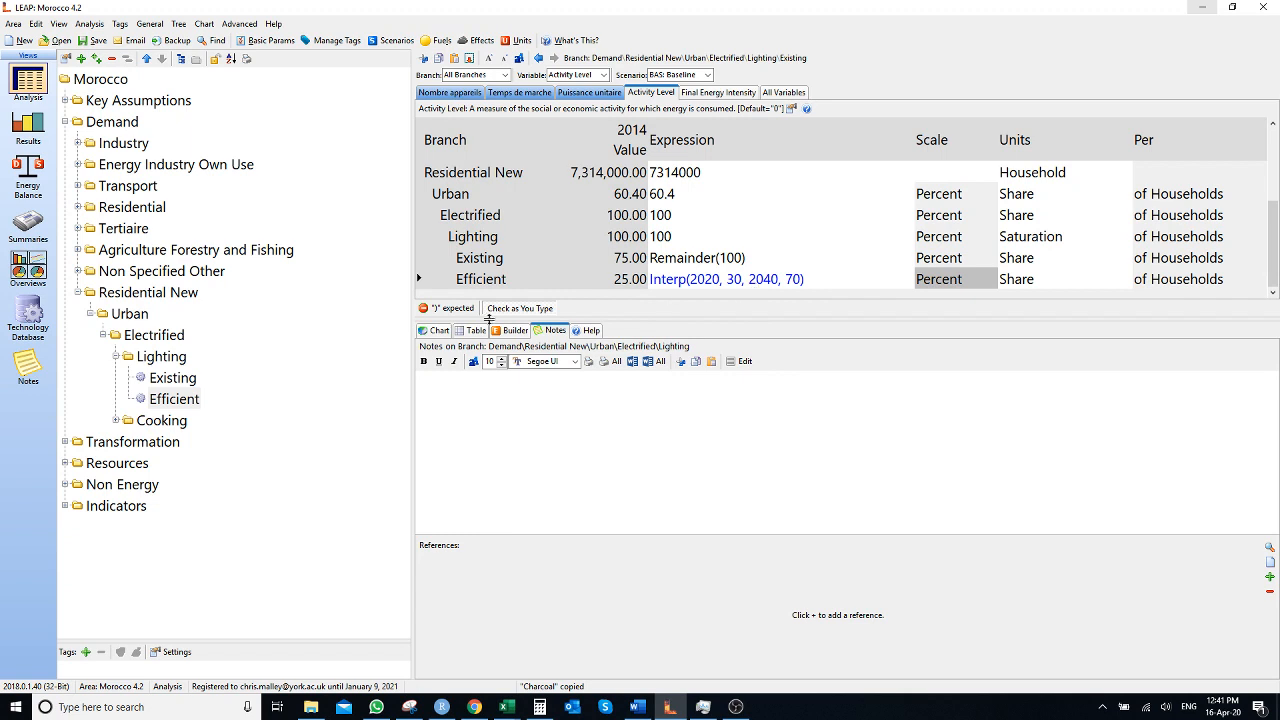
click(436, 330)
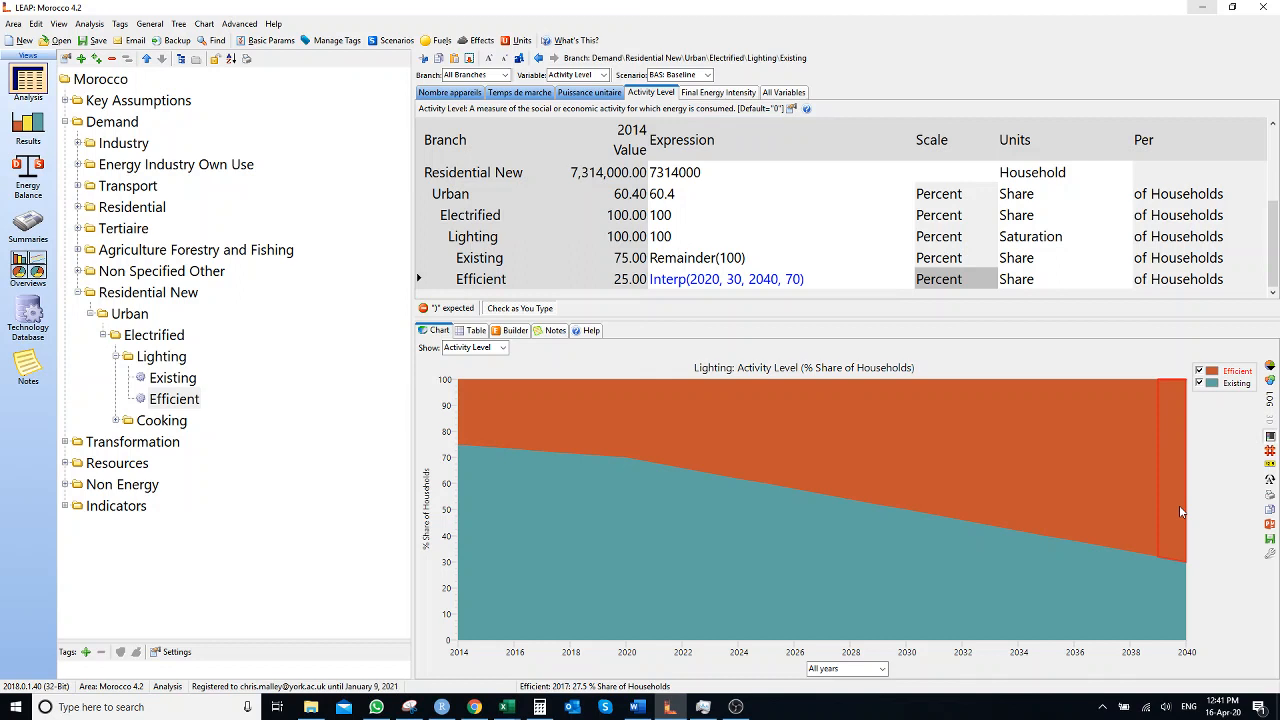
Show the Cooking branches under the Current Accounts scenario and look up the cooking fuel shares in the Excel workbook
click(116, 421)
click(161, 420)
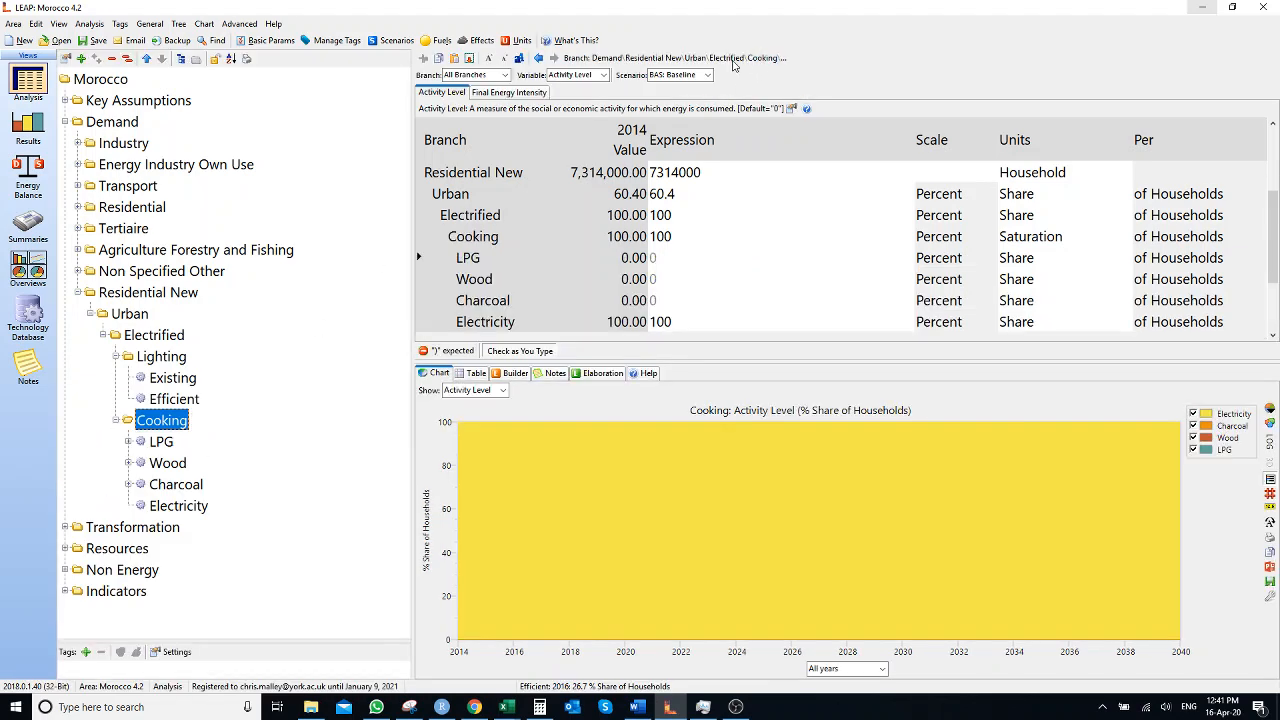
click(685, 74)
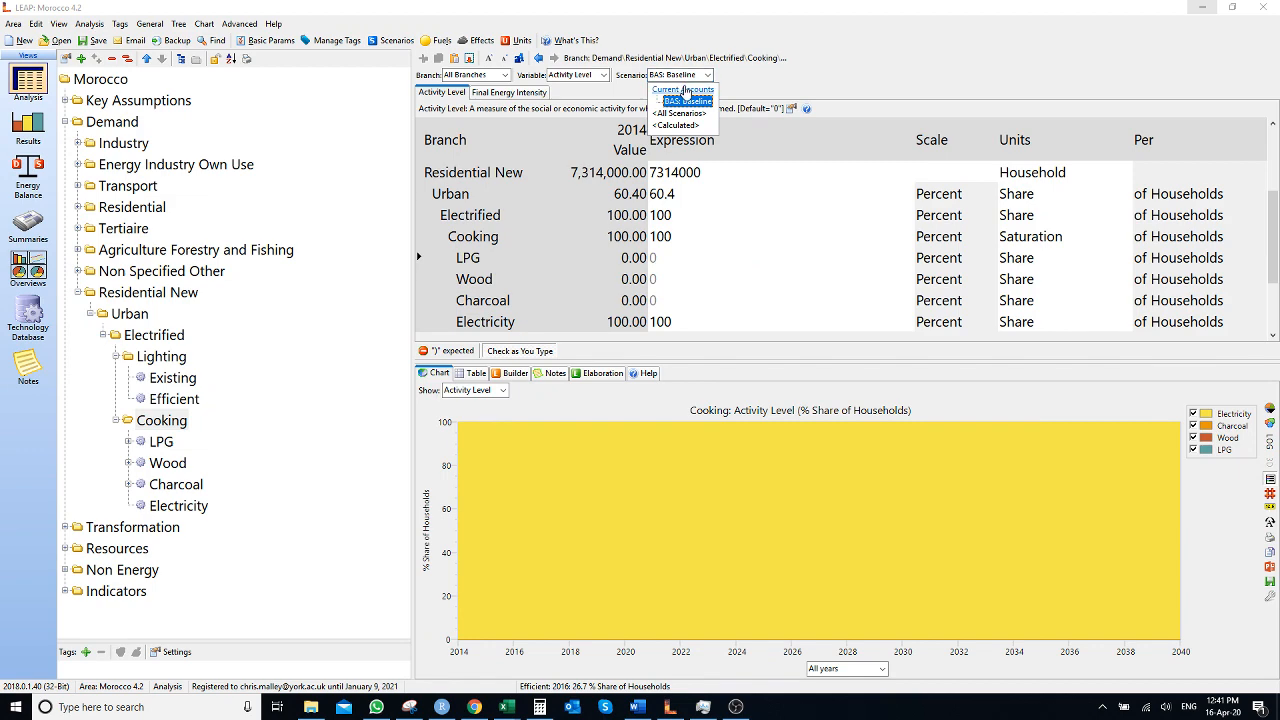
click(685, 88)
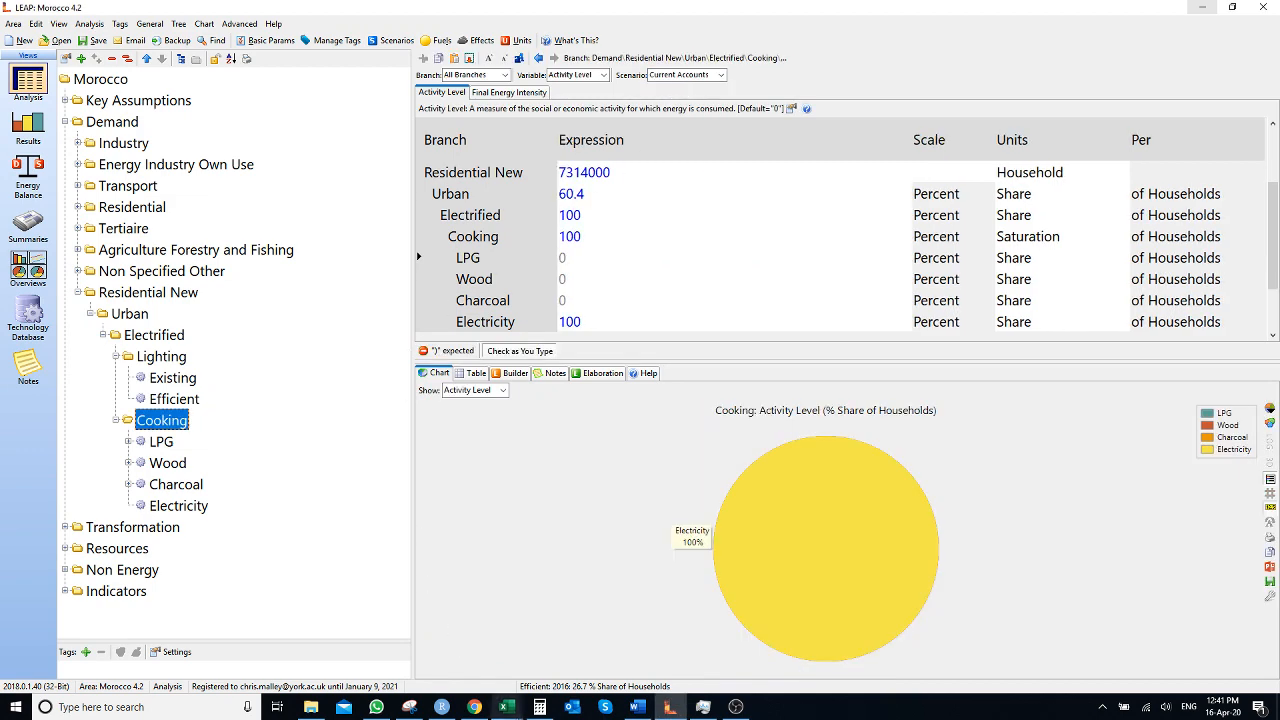
click(507, 707)
click(1126, 650)
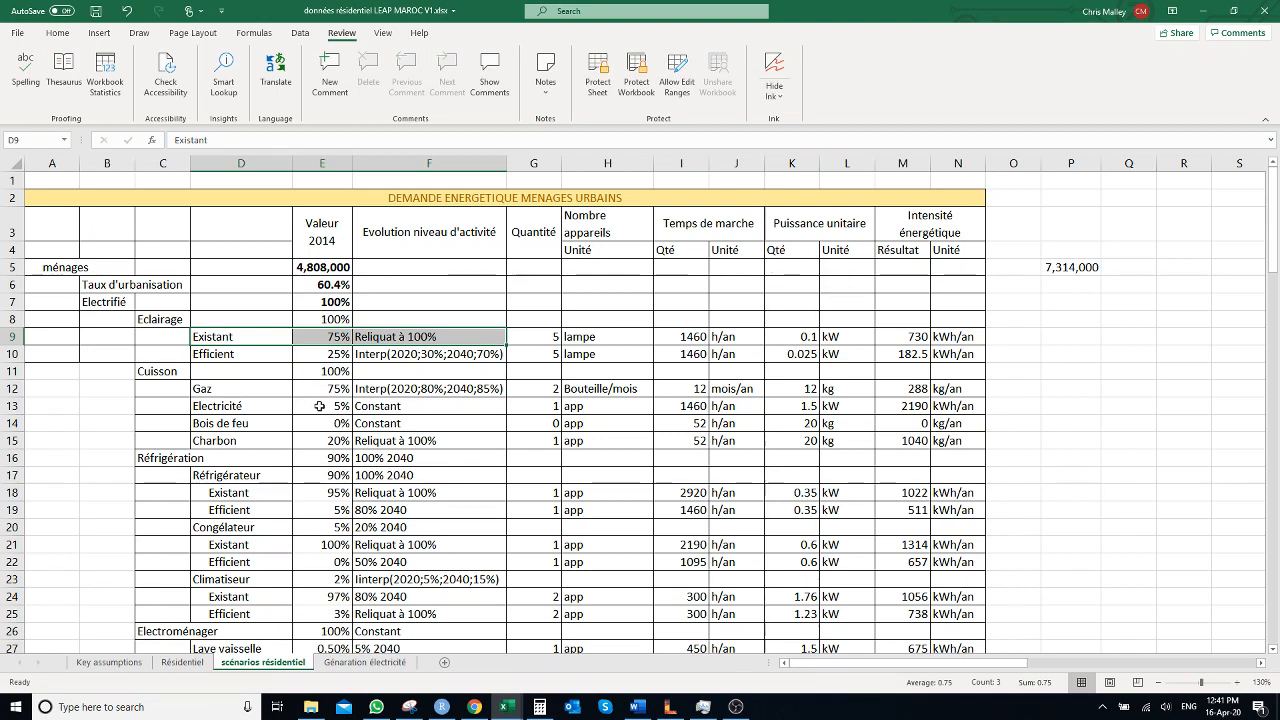
click(1196, 14)
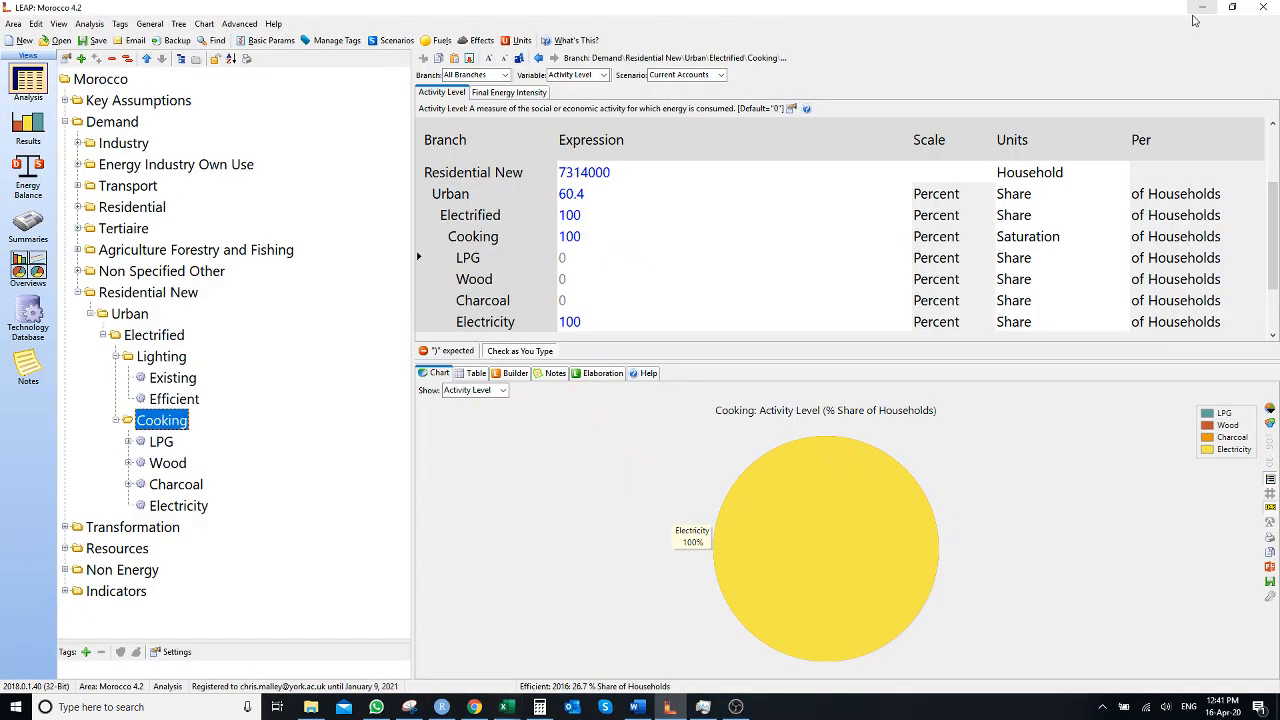
Set the cooking shares in LEAP to 5 percent for Electricity and 75 percent for LPG
click(565, 261)
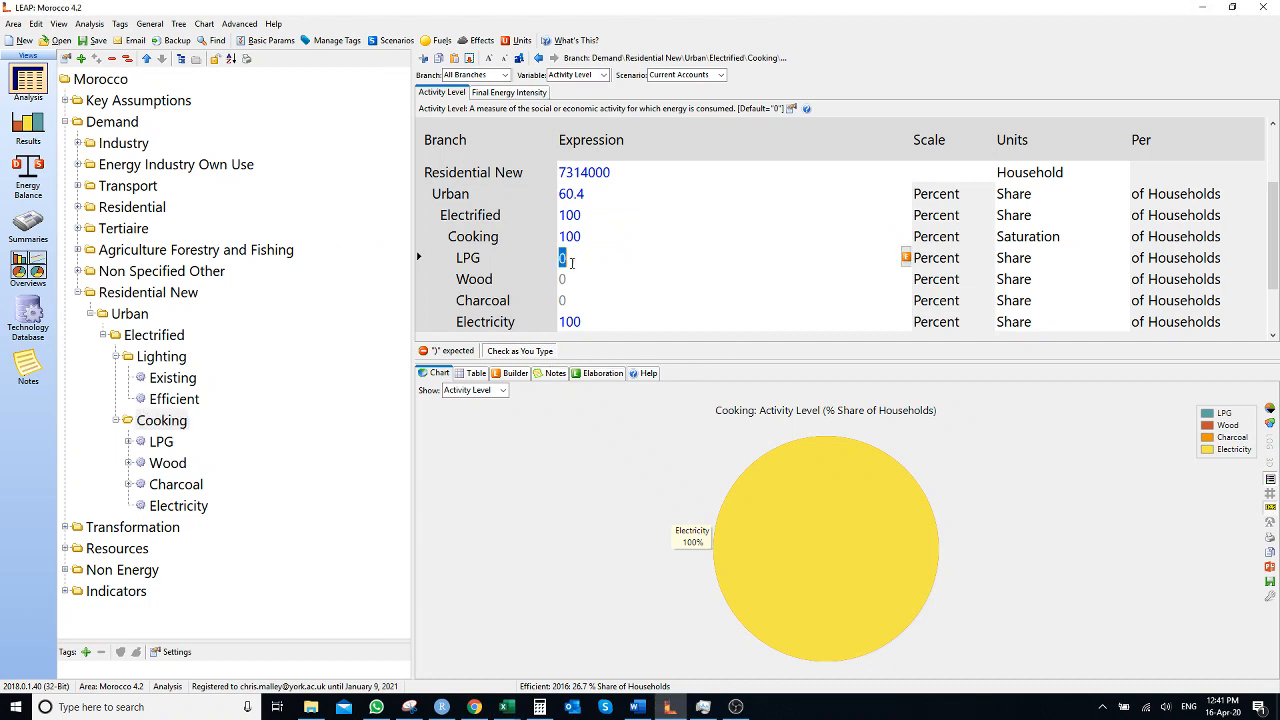
click(570, 326)
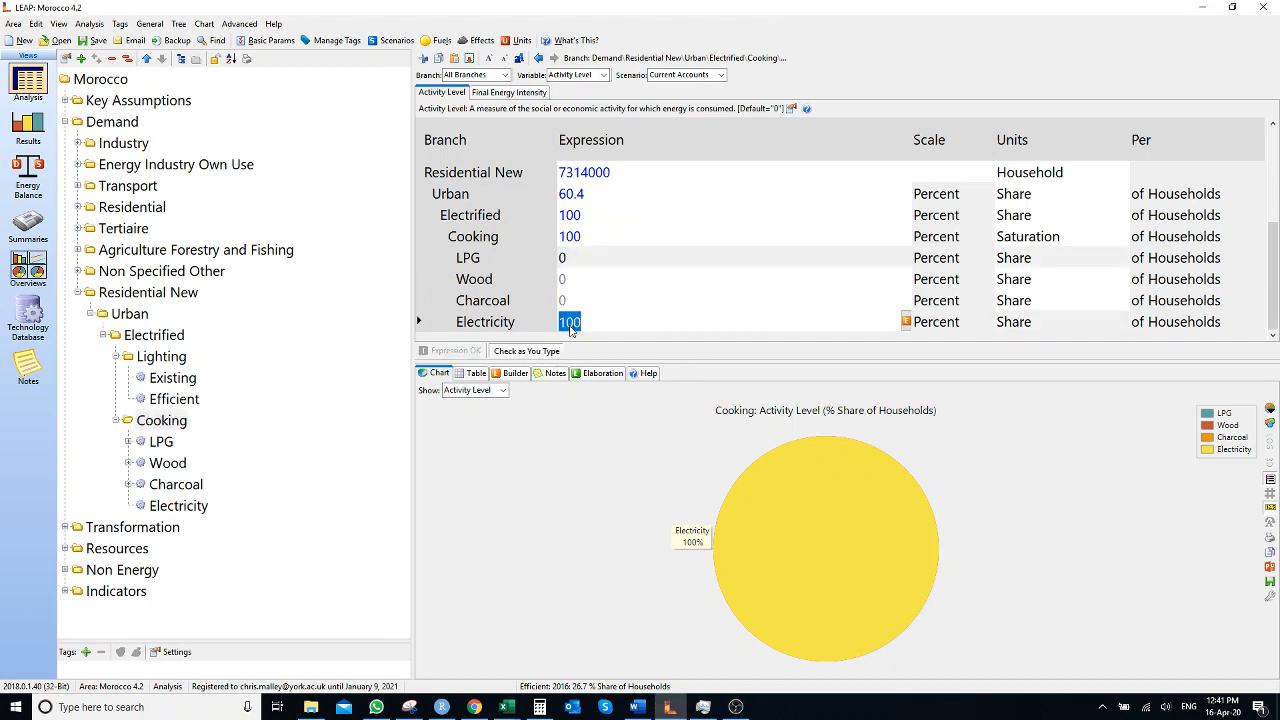
text(5)
key(Up)
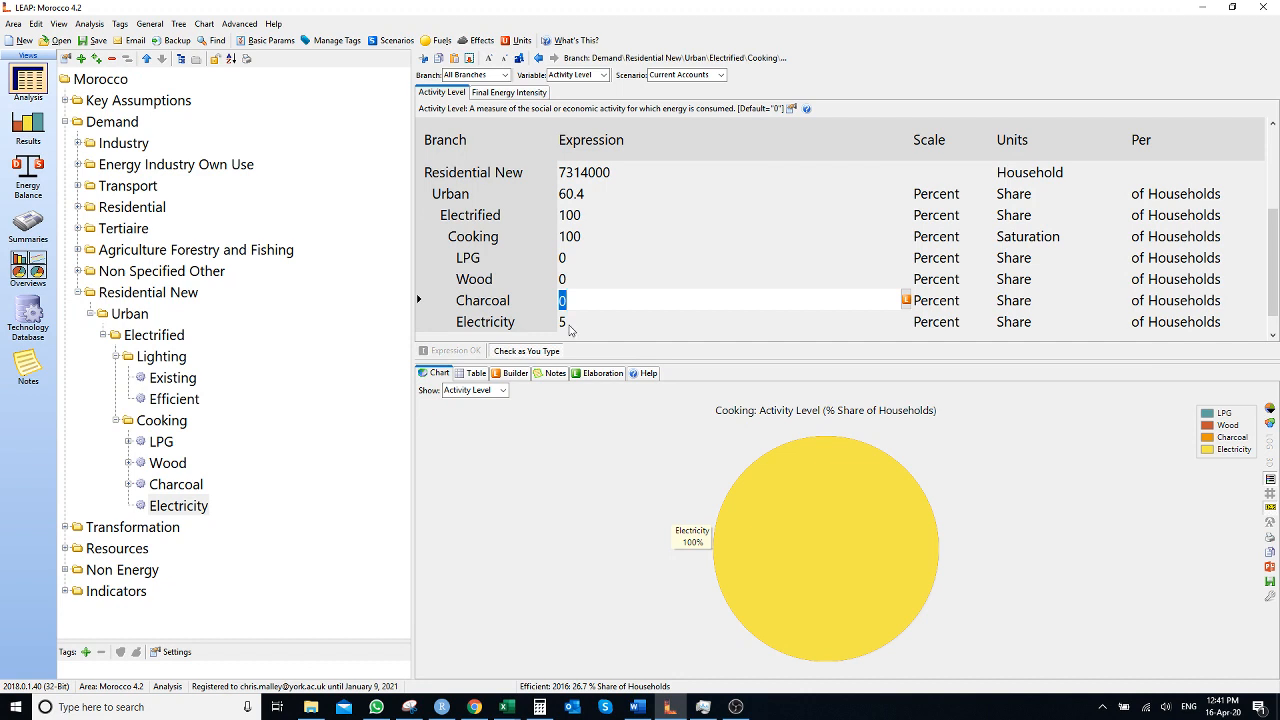
click(582, 261)
text(75)
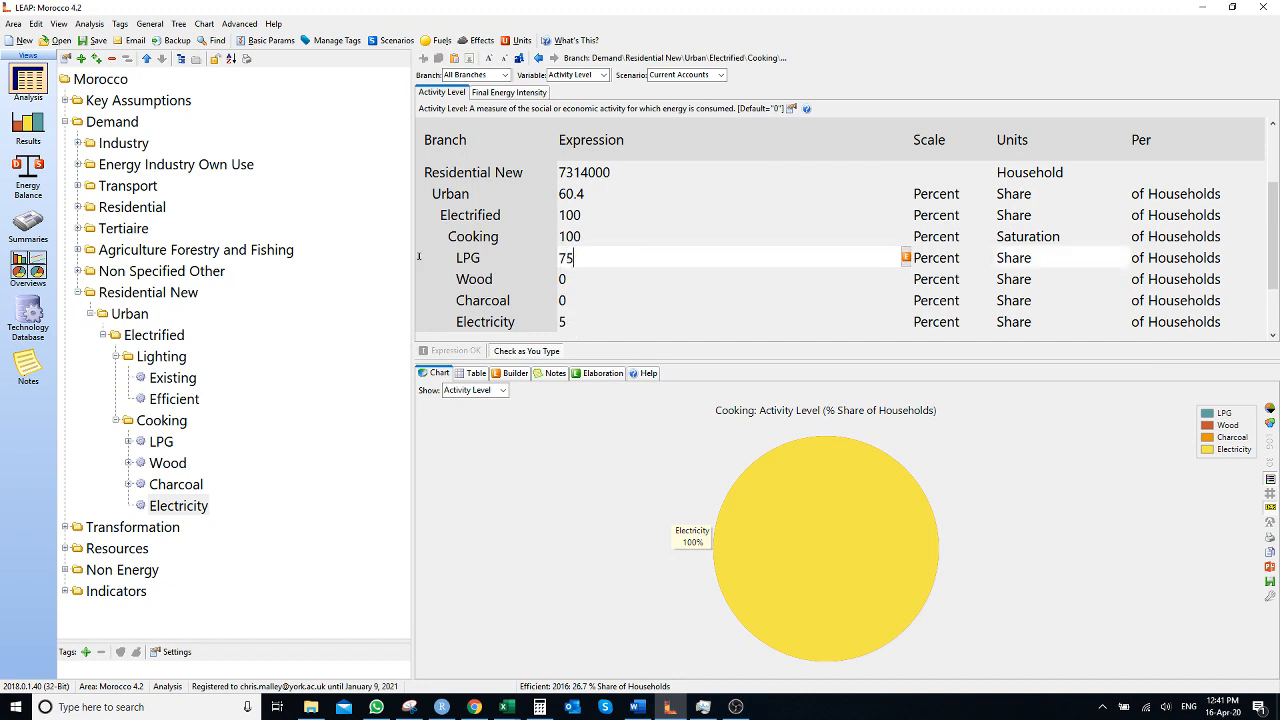
key(Return)
Set the Charcoal cooking share to the expression Remainder(100)
click(573, 301)
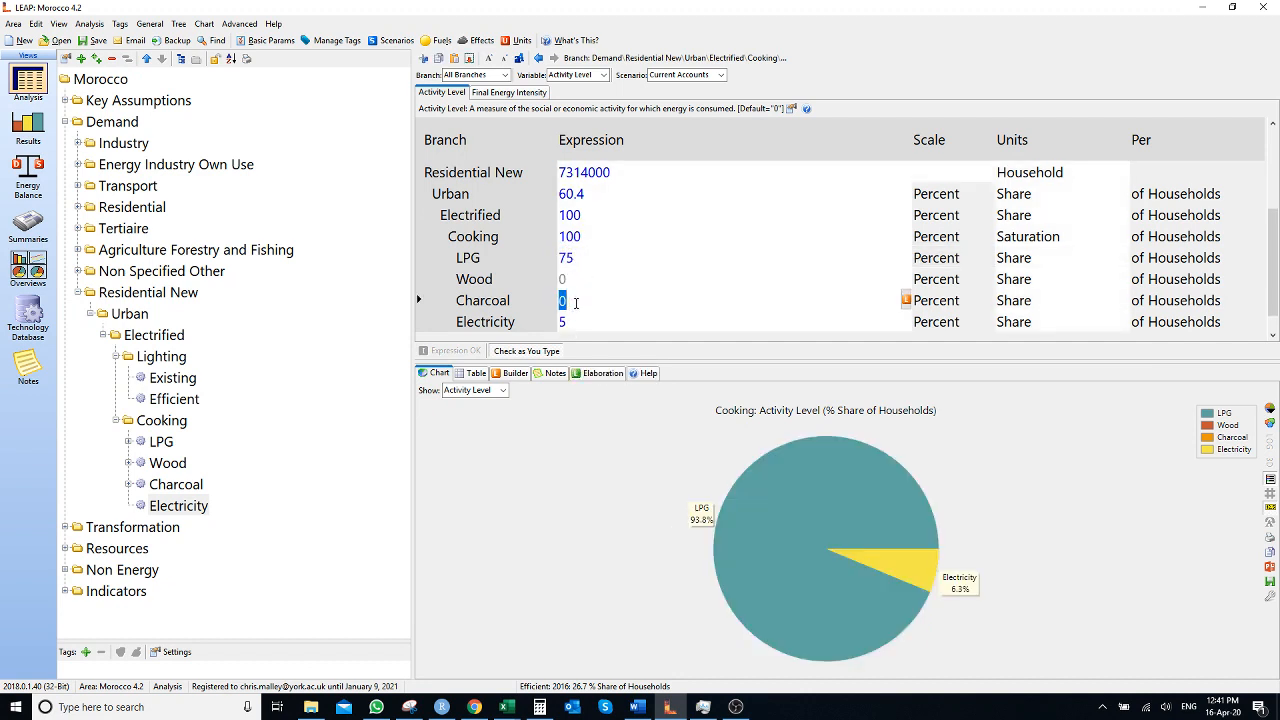
text(Remainde)
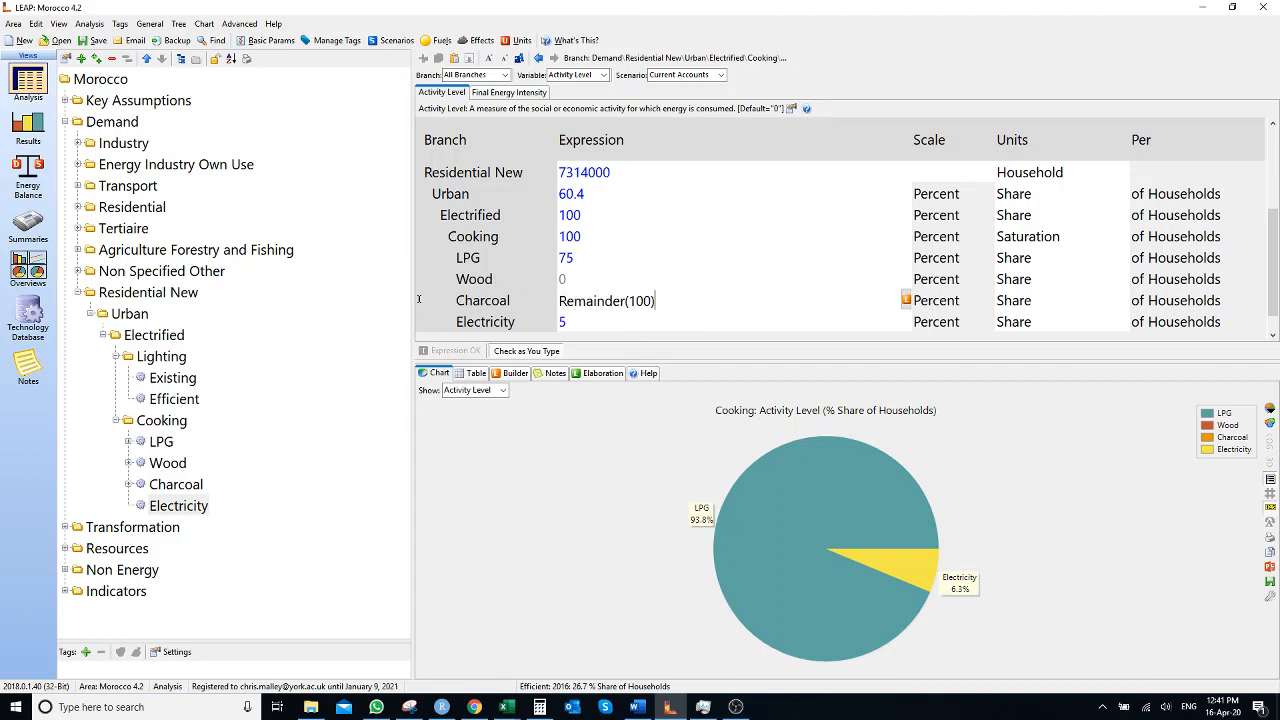
text(r(100))
key(Return)
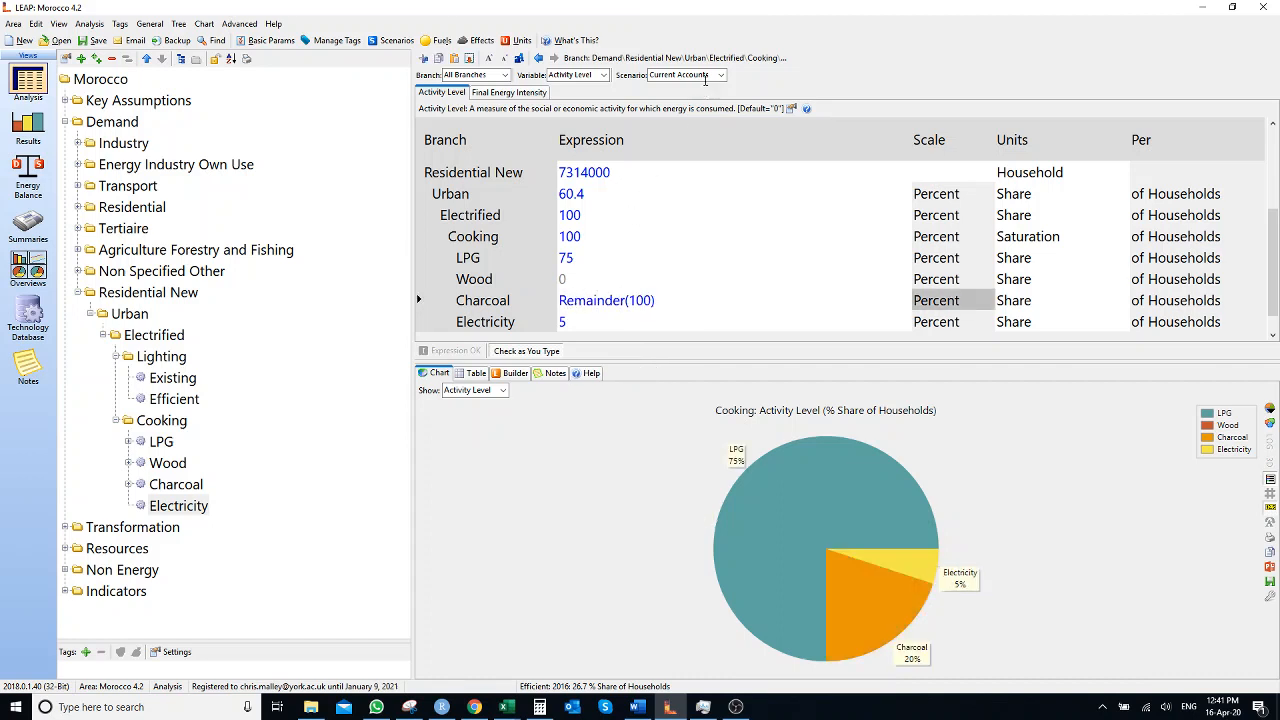
Show the Cooking branches under the Baseline scenario and look up the cooking projections in the residential Excel workbook
click(705, 75)
click(680, 101)
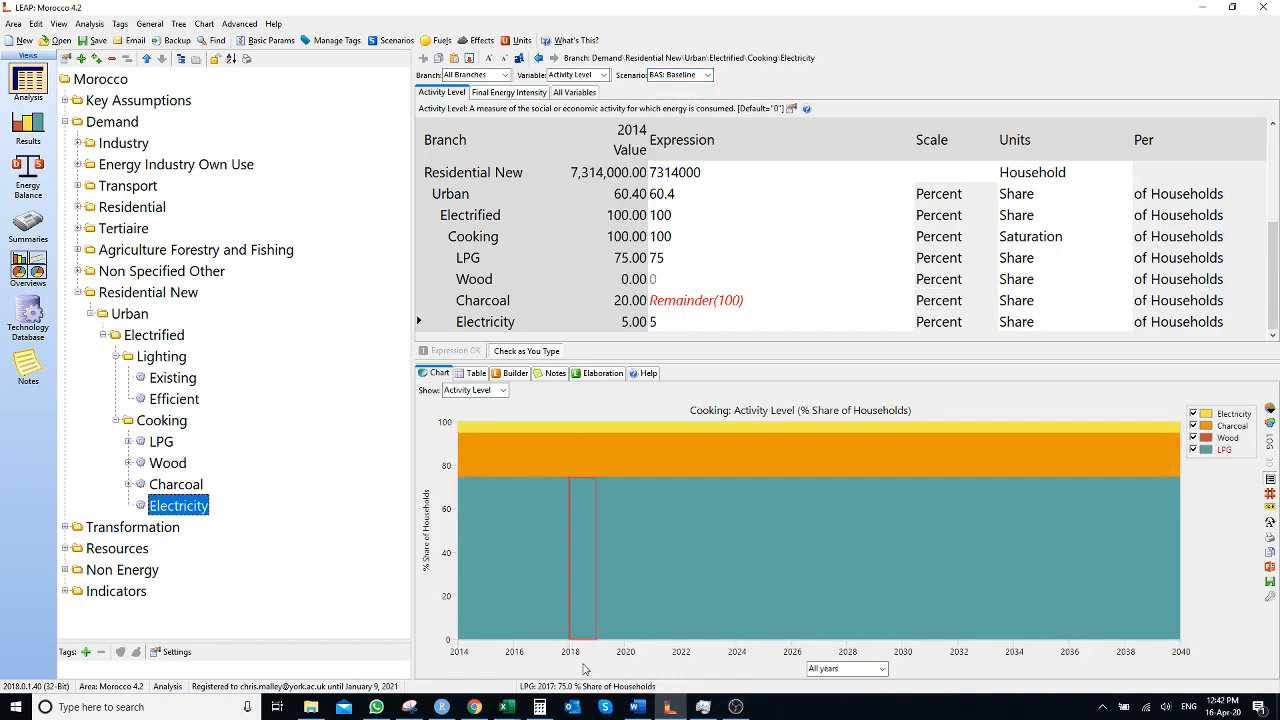
click(506, 707)
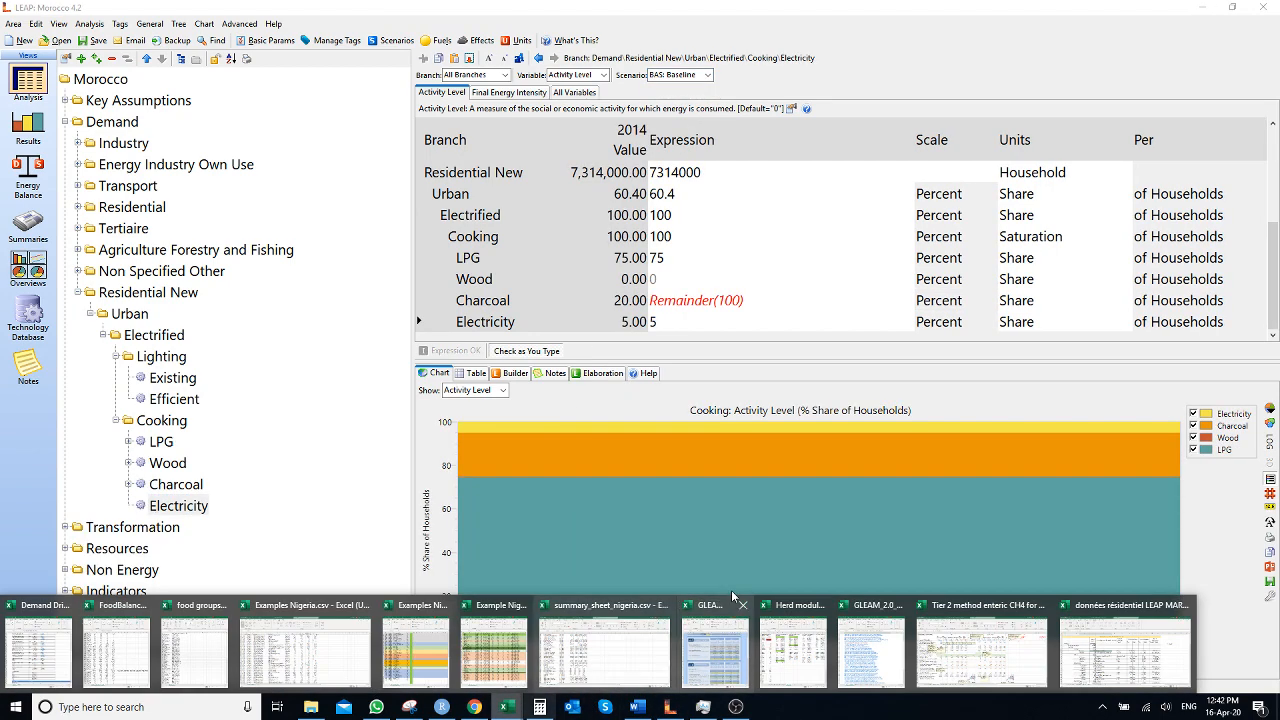
click(1146, 658)
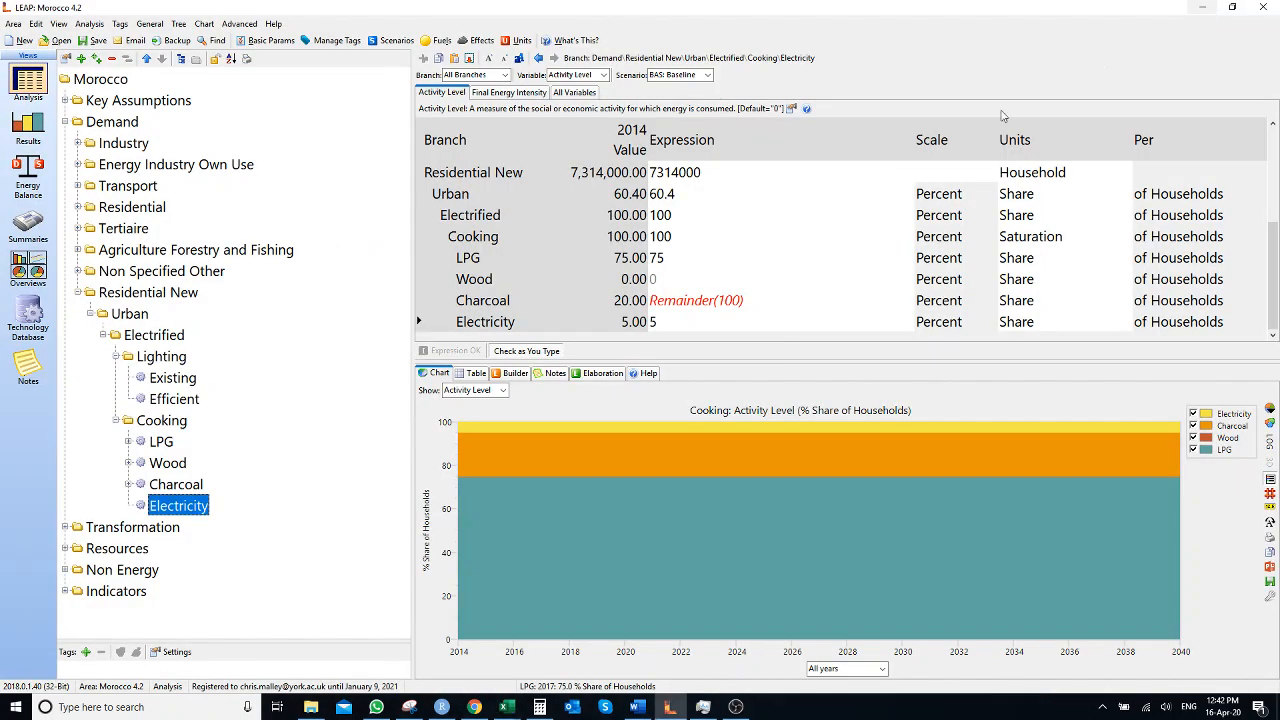
click(1203, 10)
Set the Baseline LPG cooking share in LEAP to Interp(2020, 80, 2040, 85)
click(662, 258)
text(In)
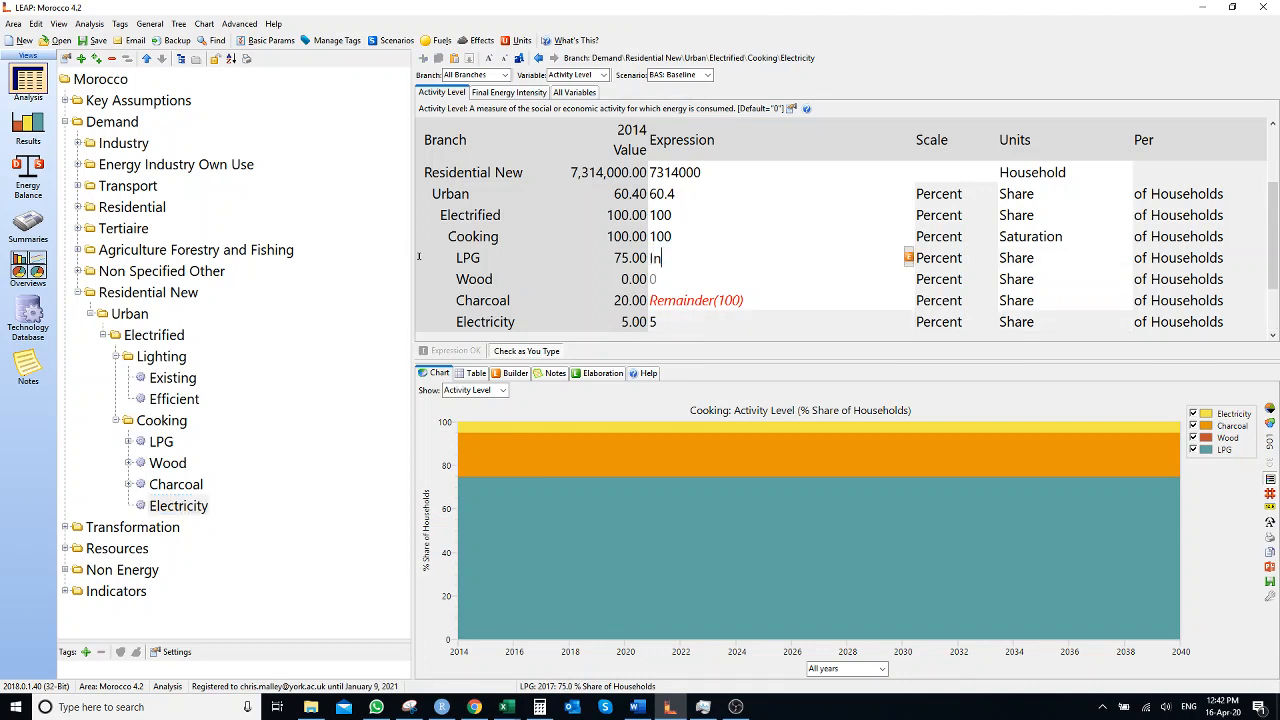
text(terp(2020, 80, 204)
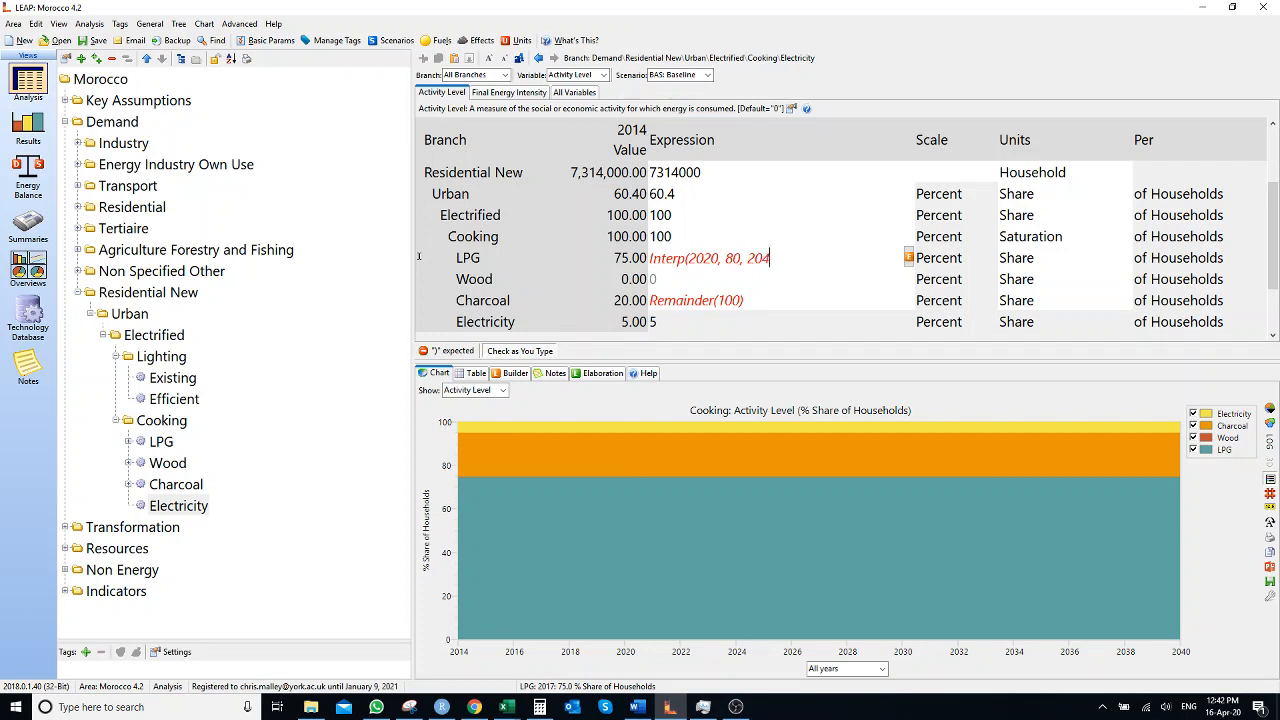
text(0, 85)
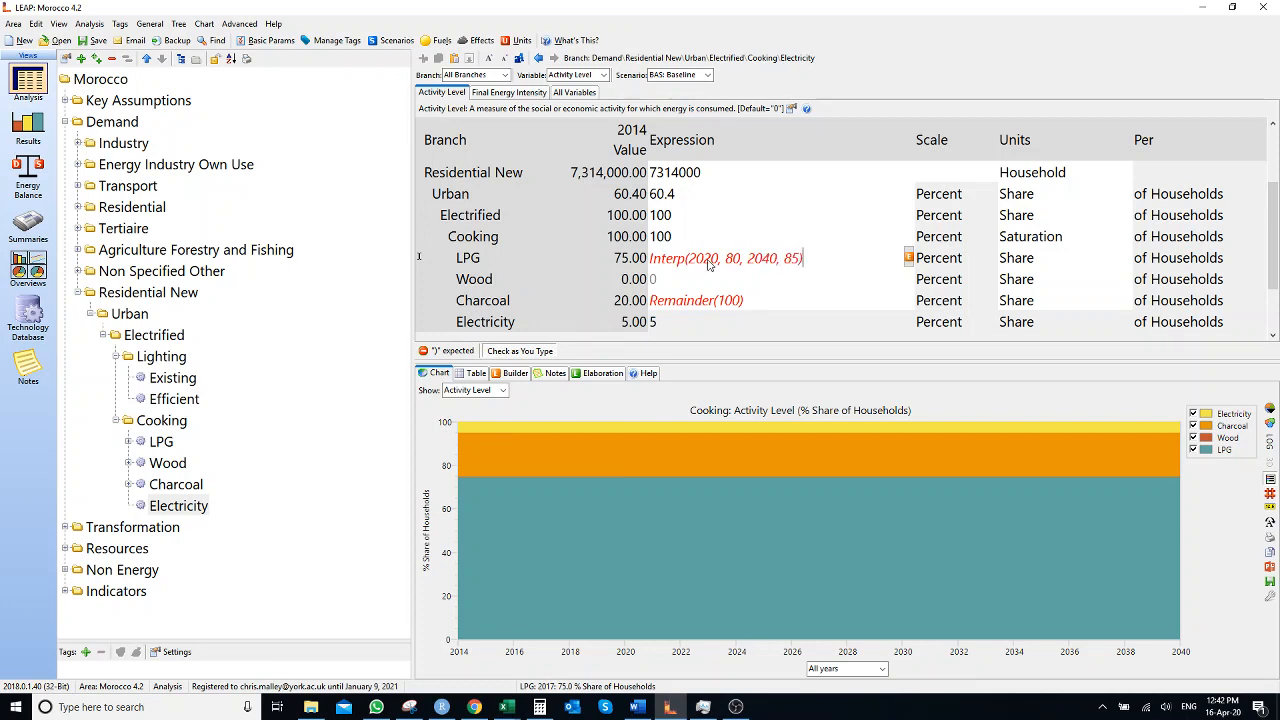
key(Return)
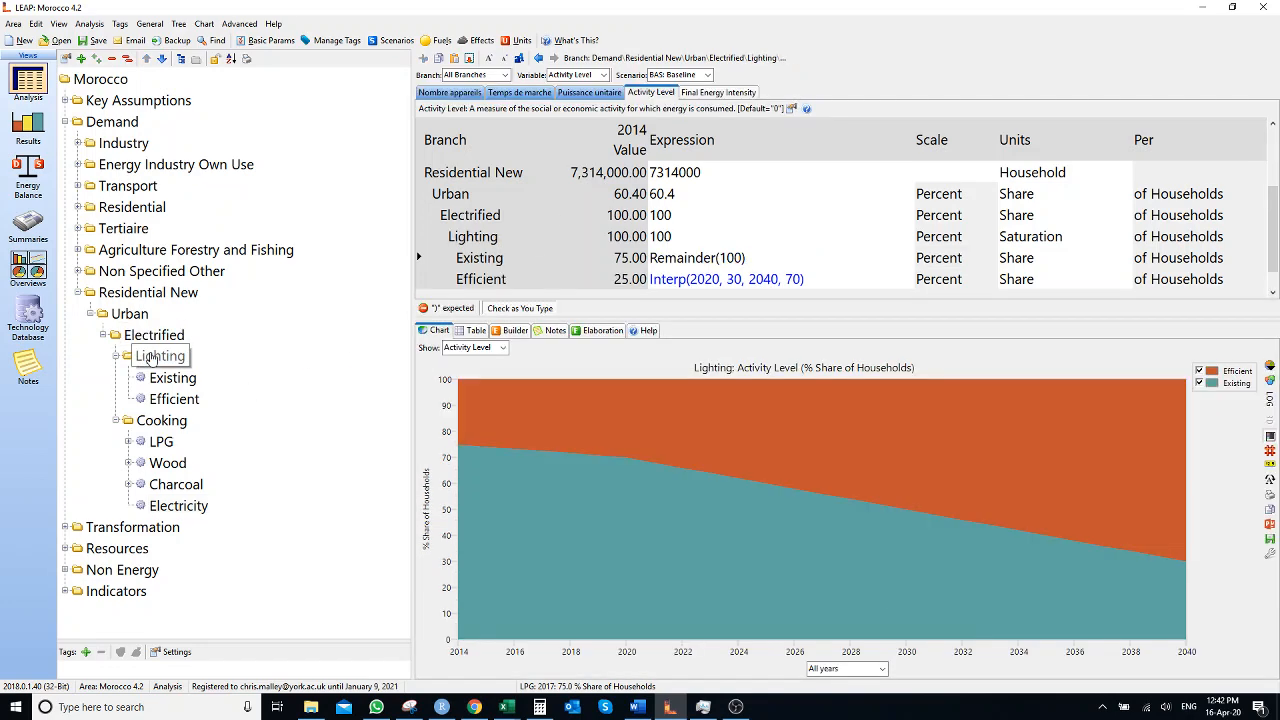
Delete the user variables Nombre appareils, Temps de marche and Puissance unitaire from the Lighting branch's variables
click(745, 93)
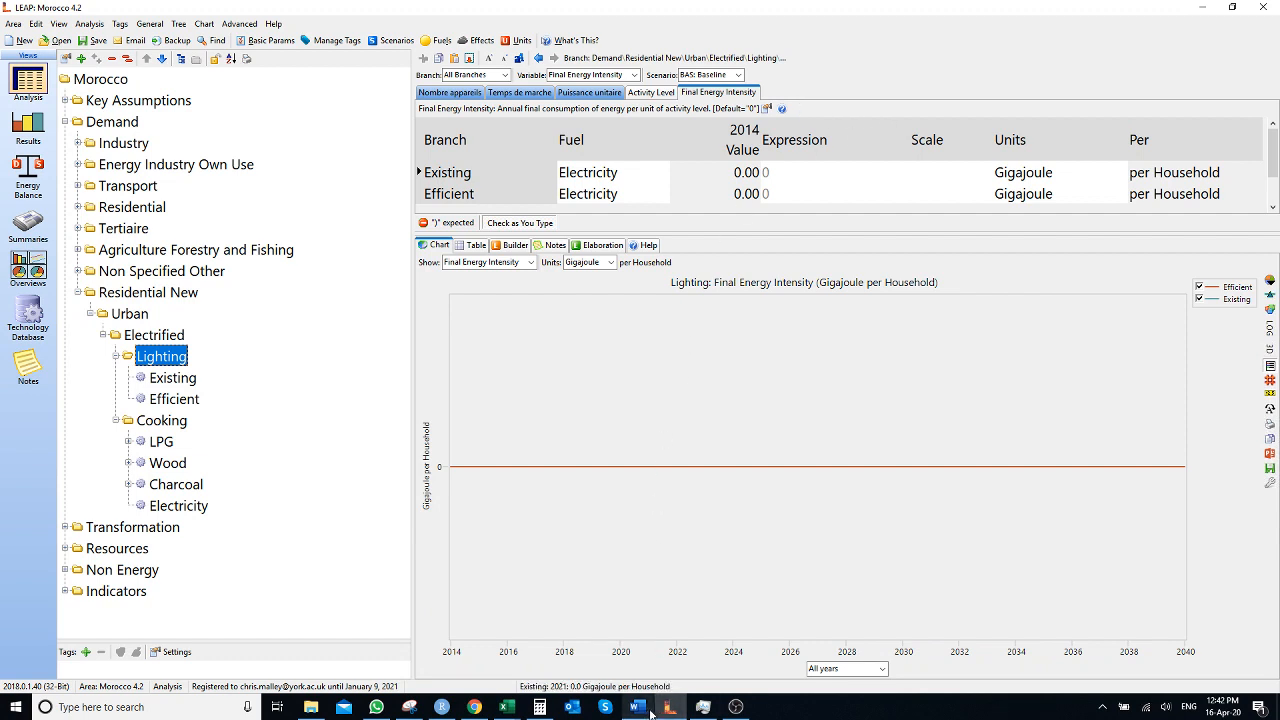
right_click(440, 97)
click(492, 127)
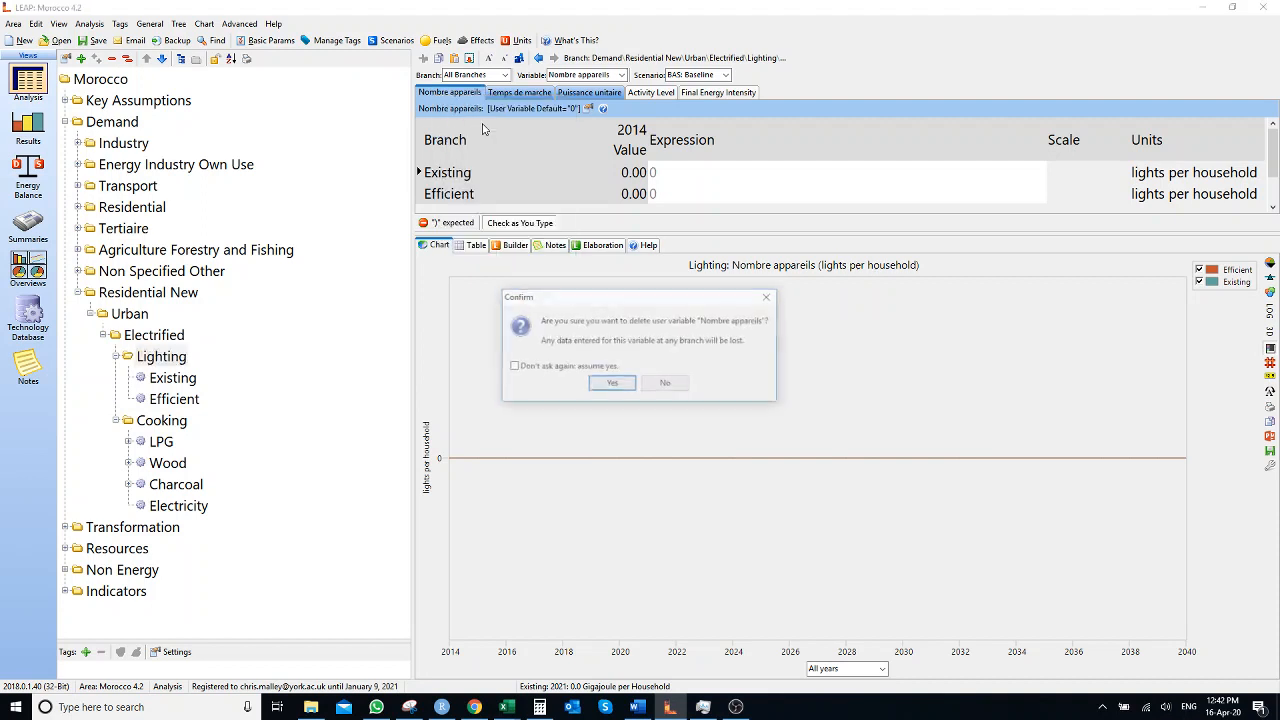
click(612, 386)
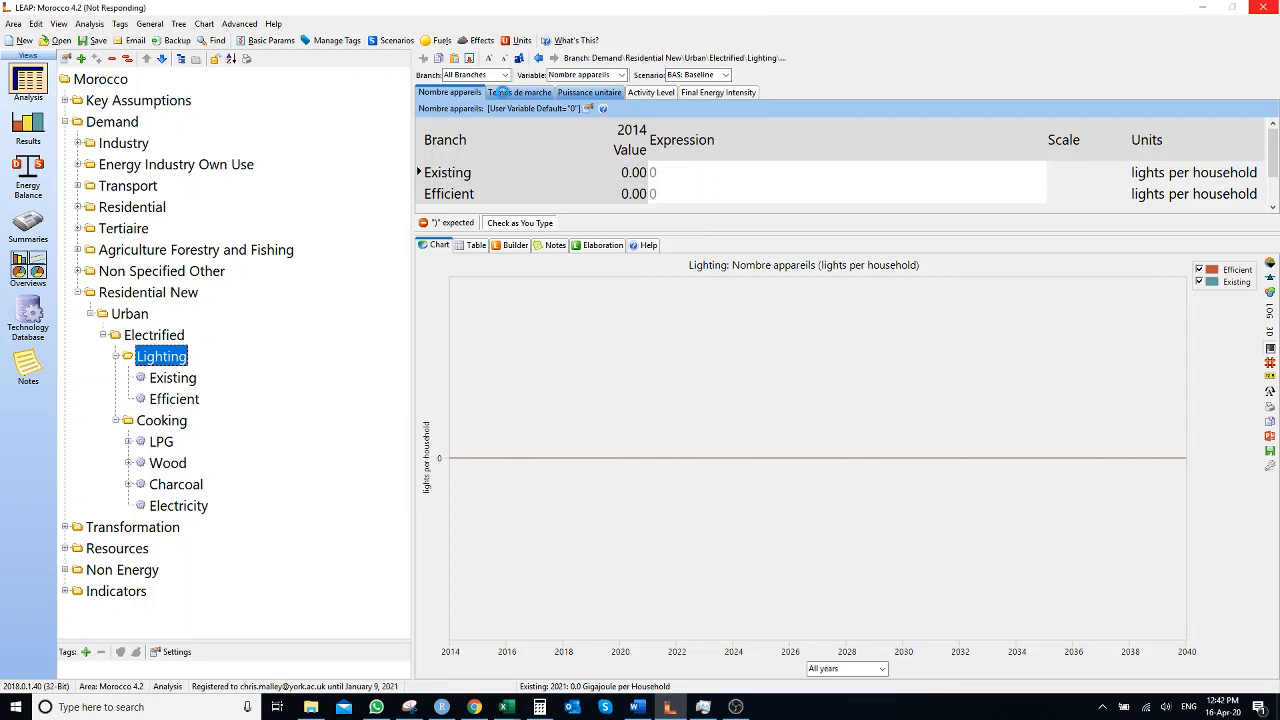
click(505, 94)
right_click(476, 94)
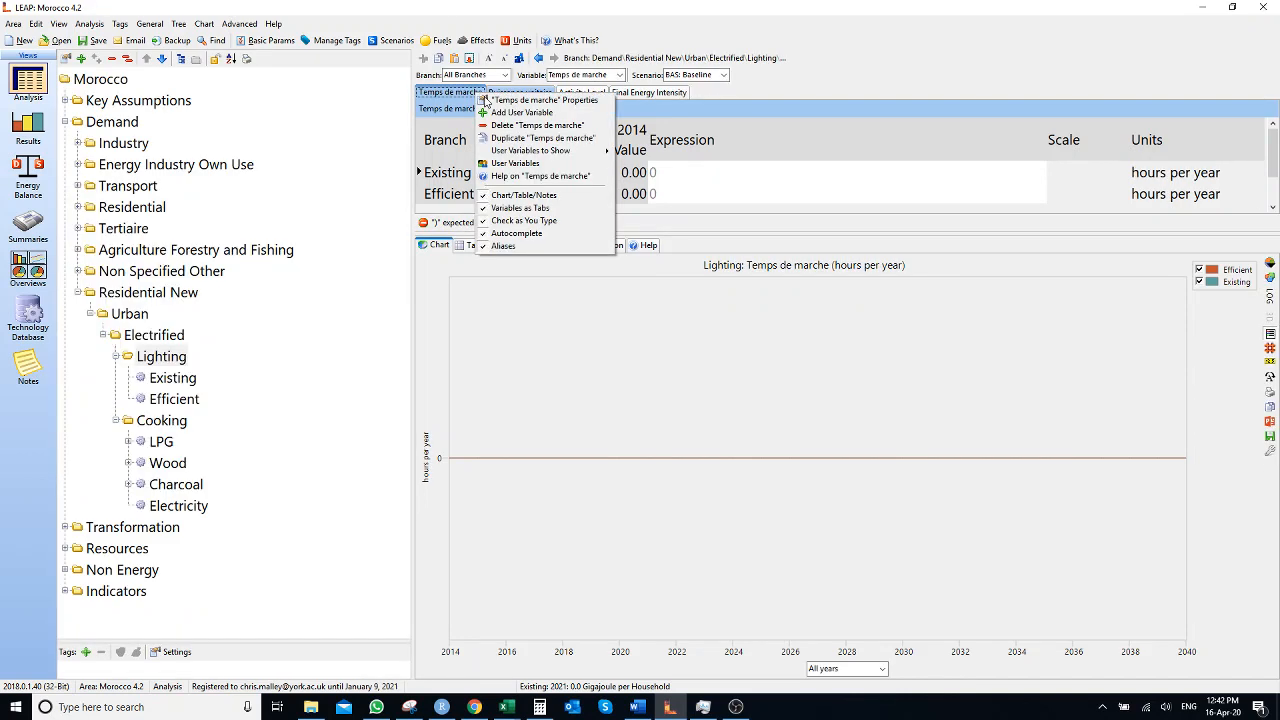
click(518, 123)
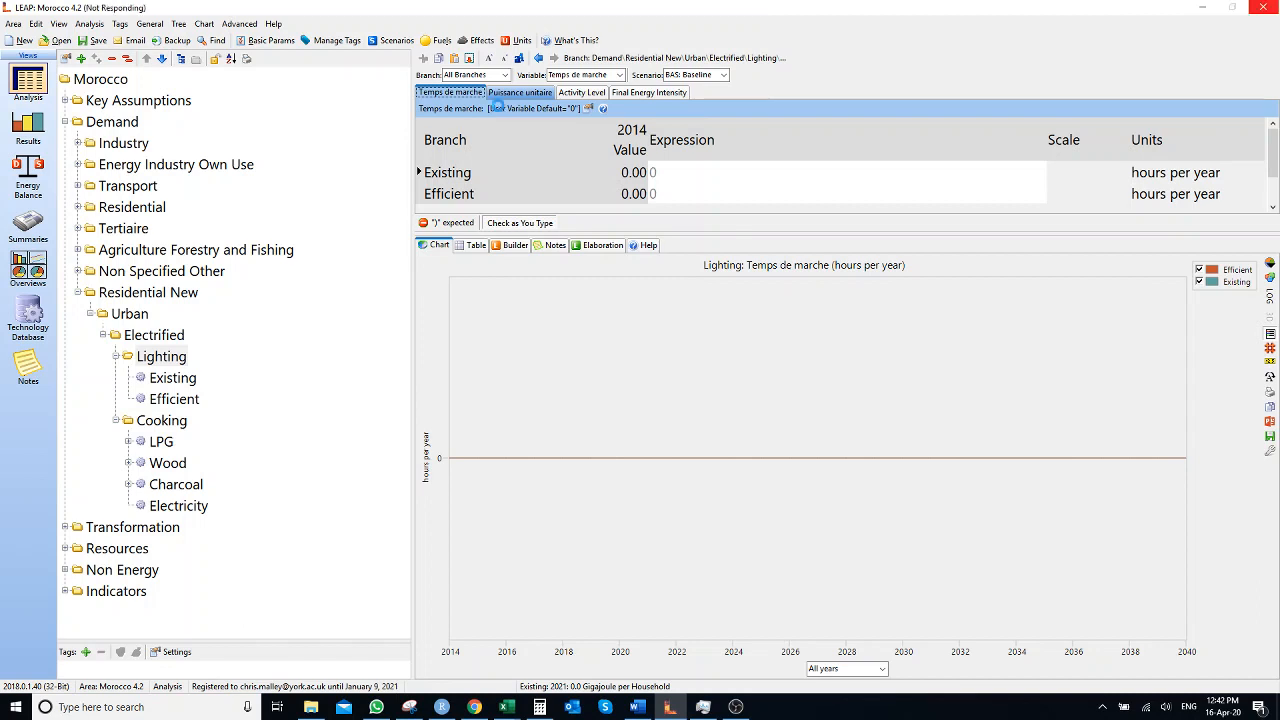
right_click(468, 94)
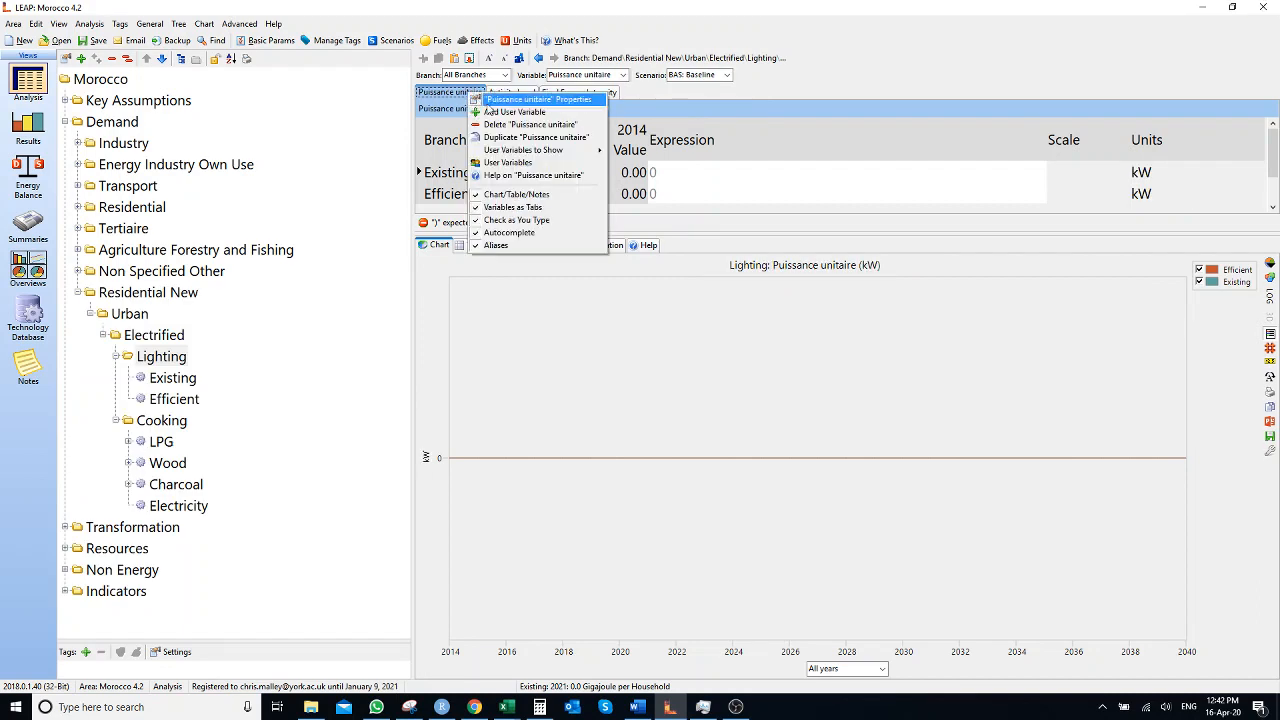
click(517, 127)
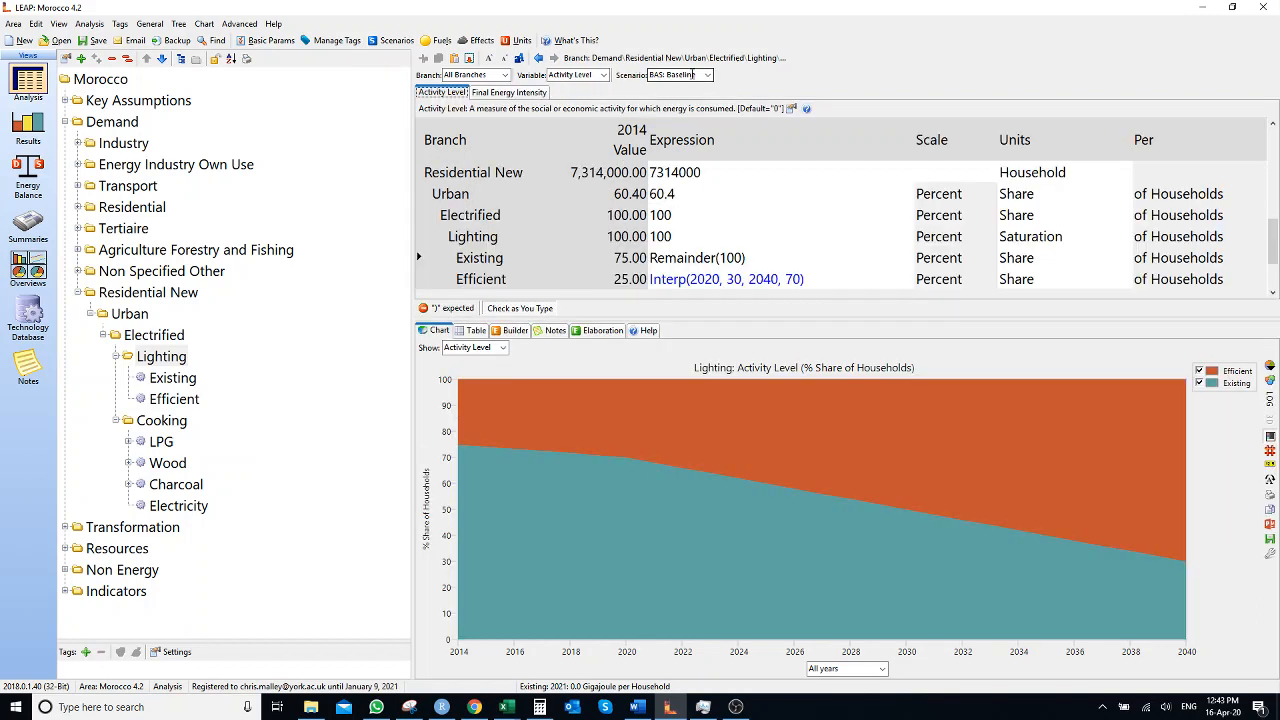
Switch the Lighting branch to the Current Accounts scenario and look up the lighting and cooking energy intensities in the Excel workbook
click(692, 75)
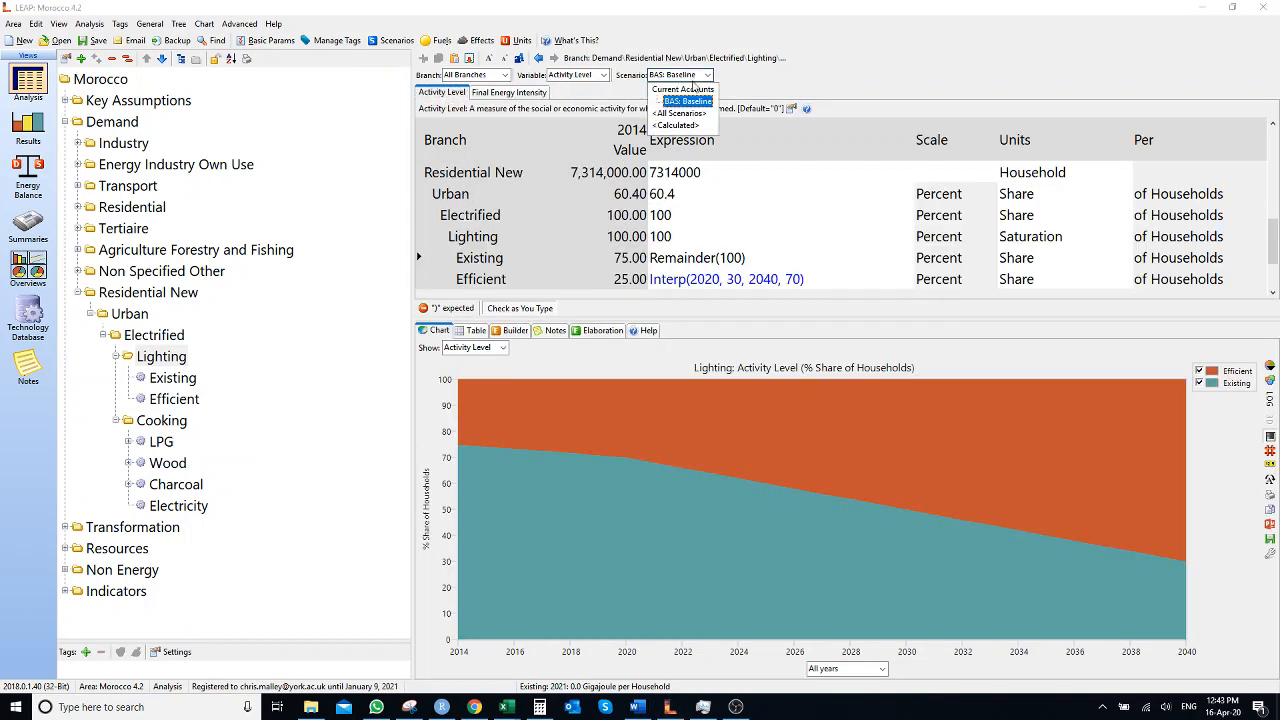
click(686, 88)
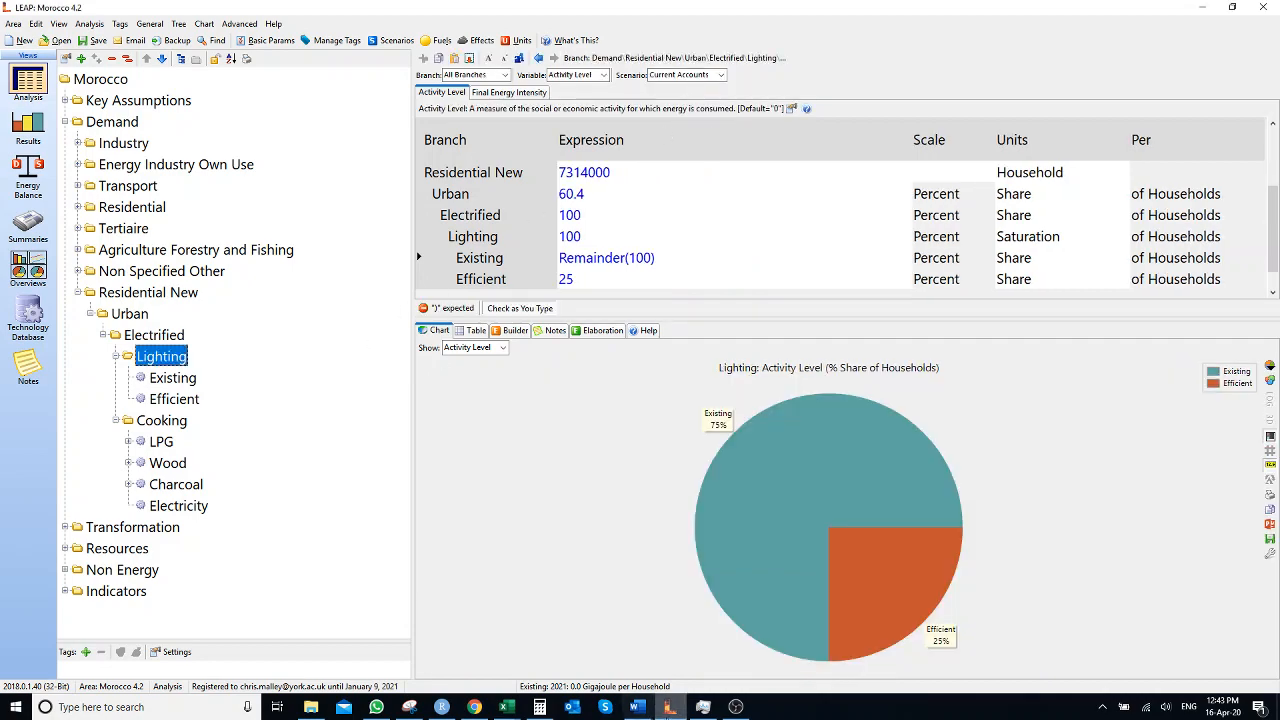
click(506, 707)
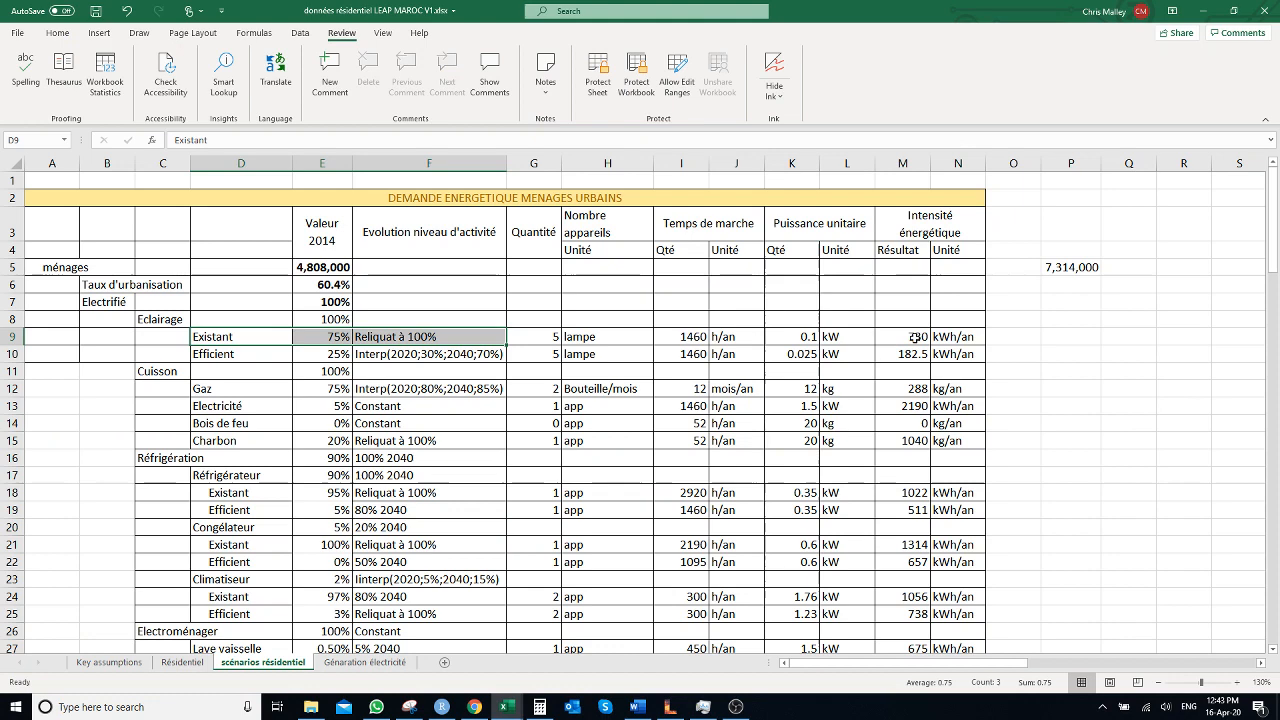
drag(905, 337, 945, 443)
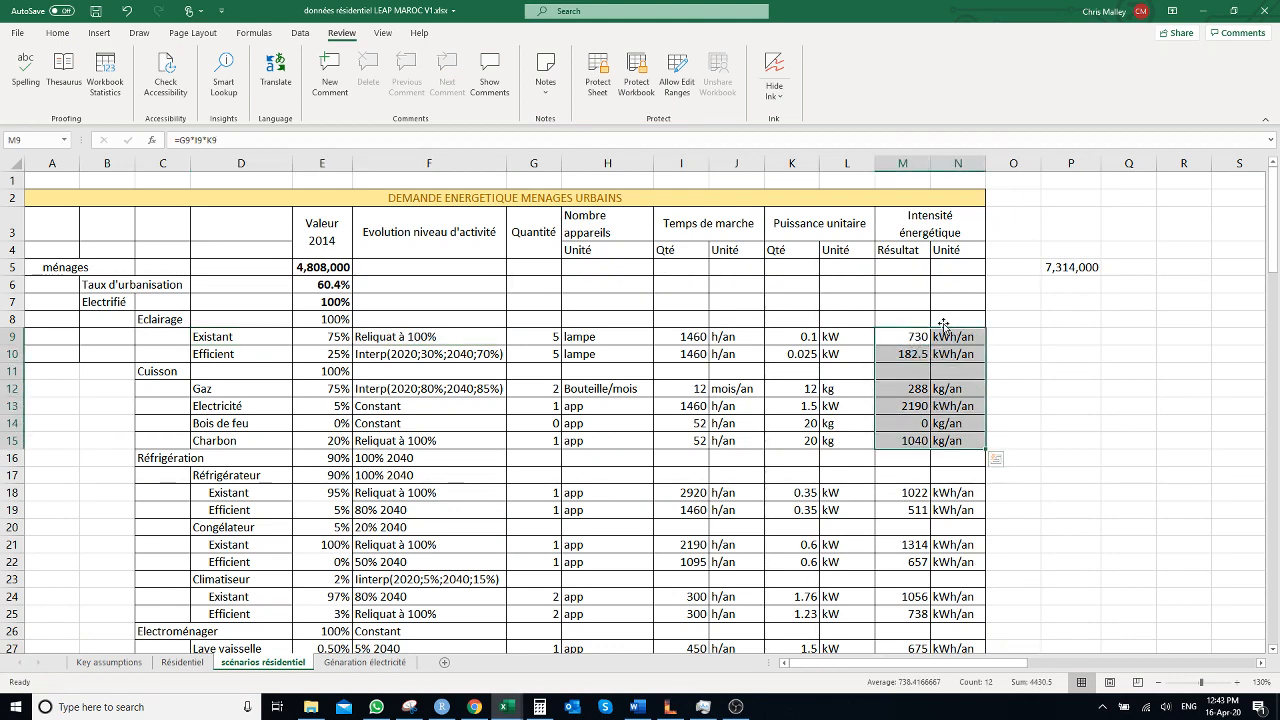
click(1201, 12)
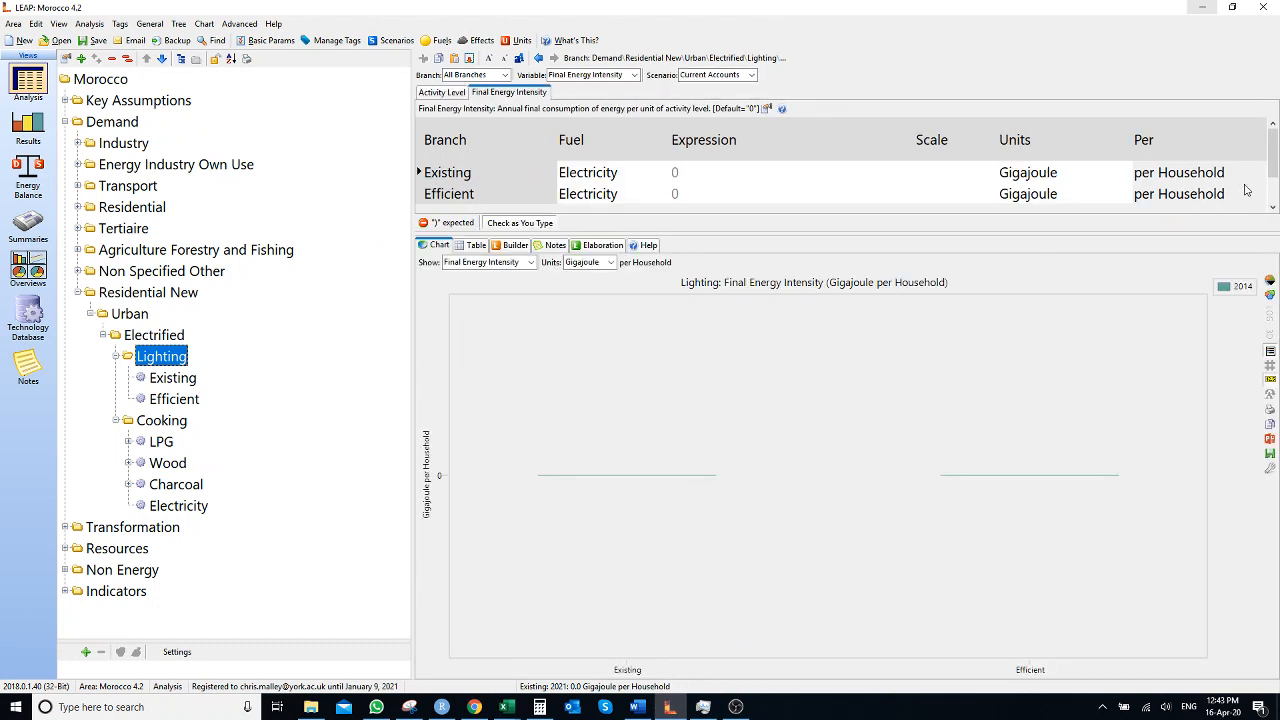
Set the final energy intensity units of Existing lighting in LEAP to Kilowatt-Hour
click(1073, 172)
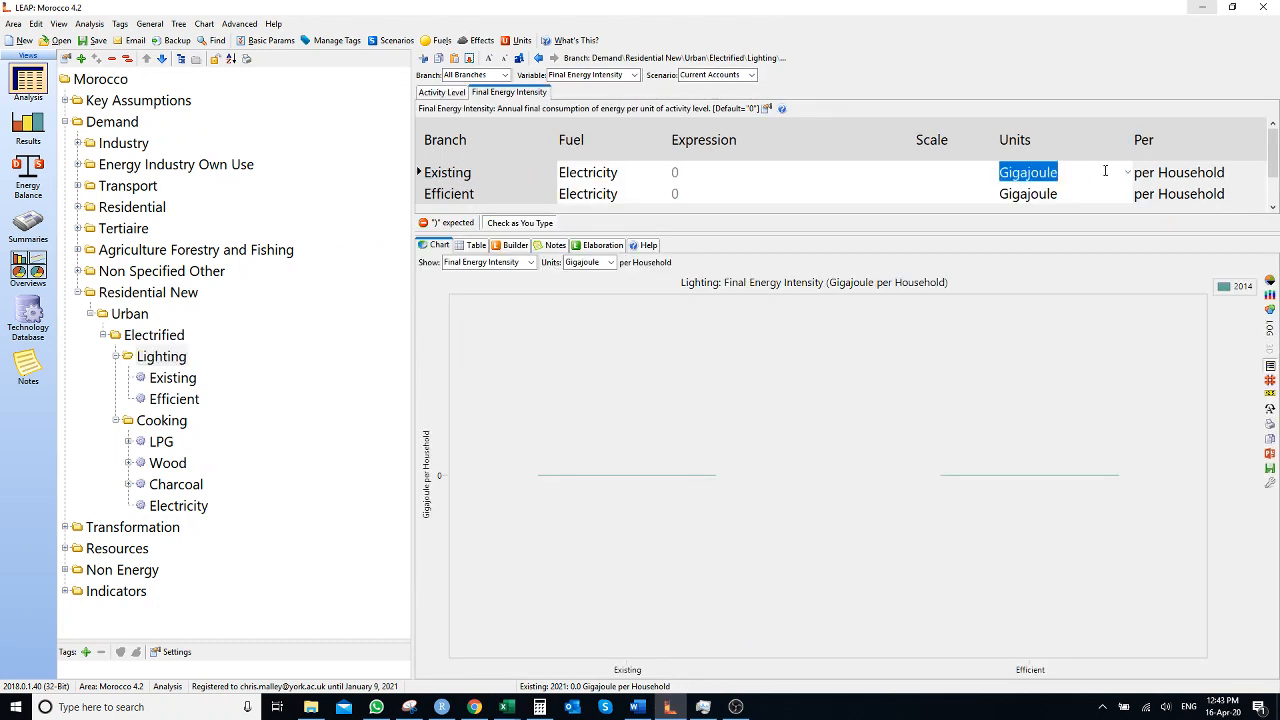
click(1125, 173)
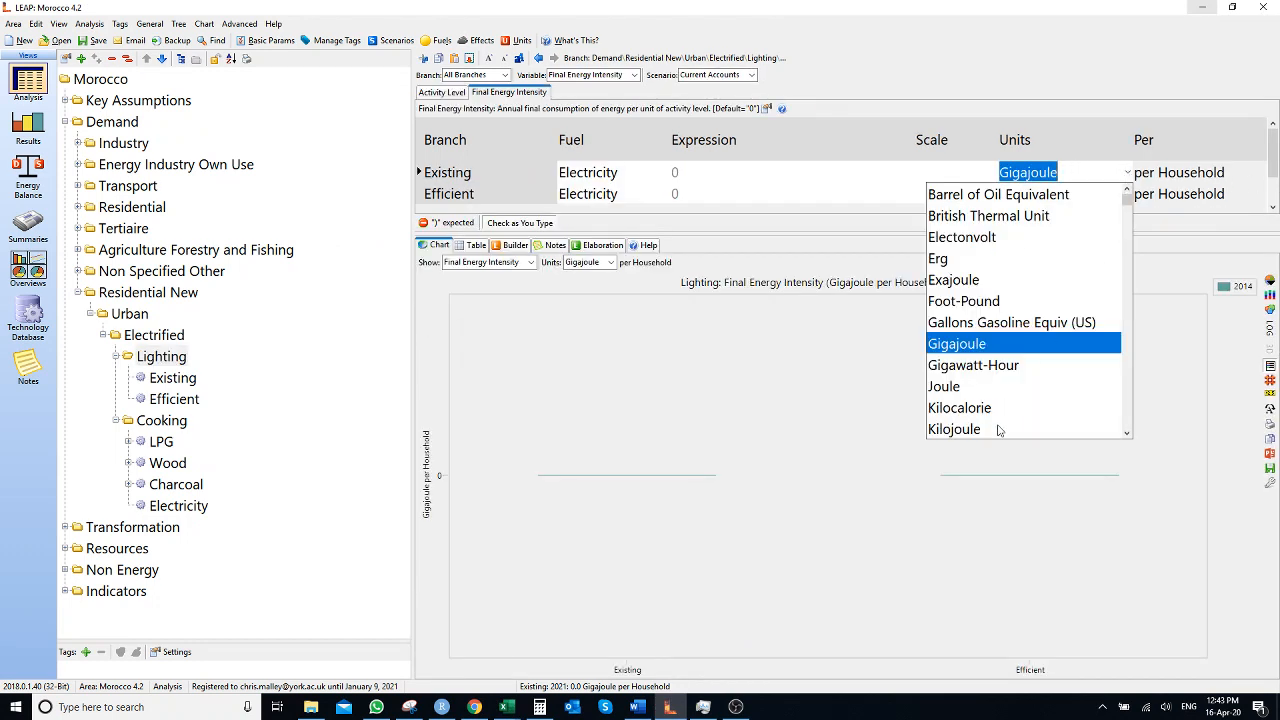
click(1129, 433)
click(1129, 433)
click(1129, 433)
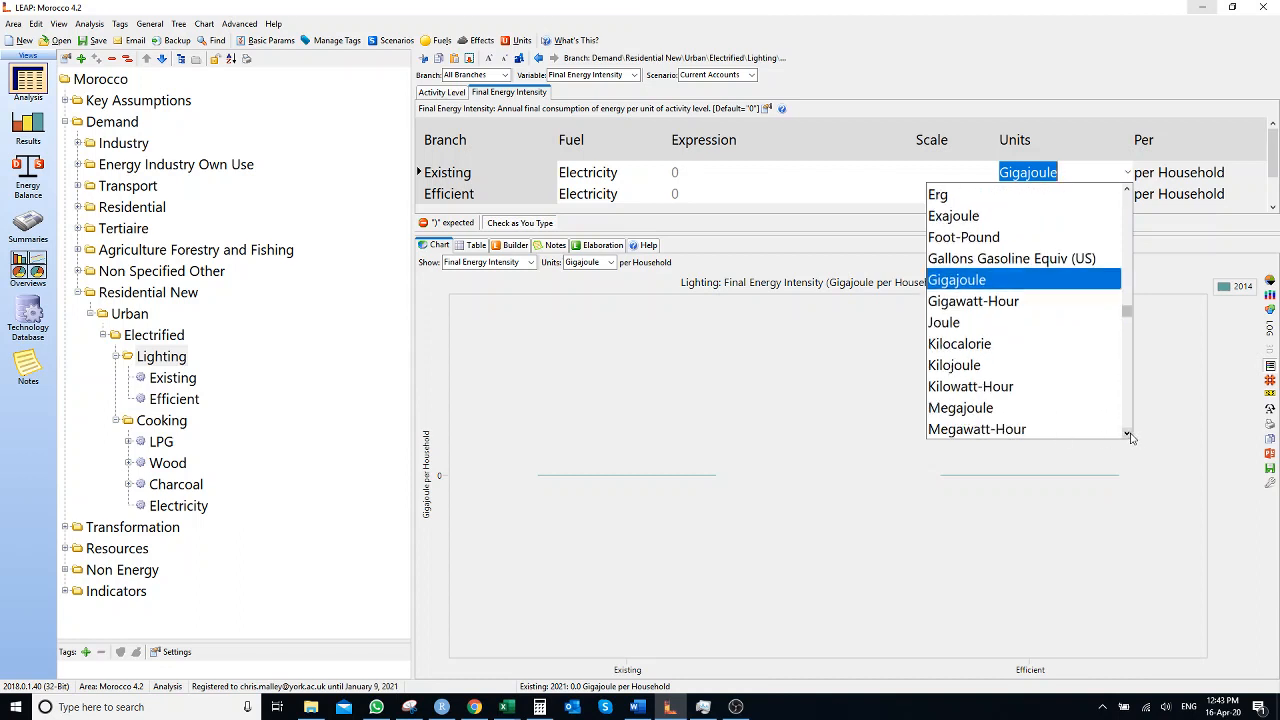
click(1129, 433)
click(1004, 364)
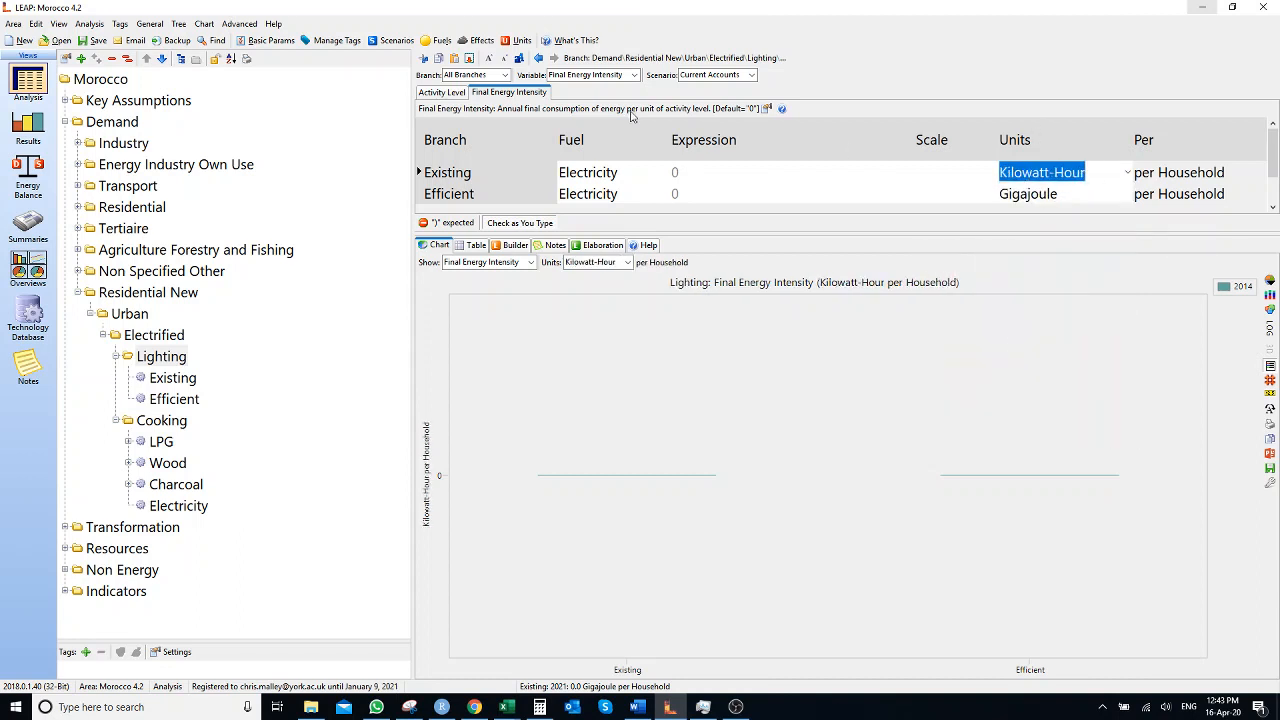
Set the final energy intensity of Existing lighting to 730
click(677, 176)
text(730)
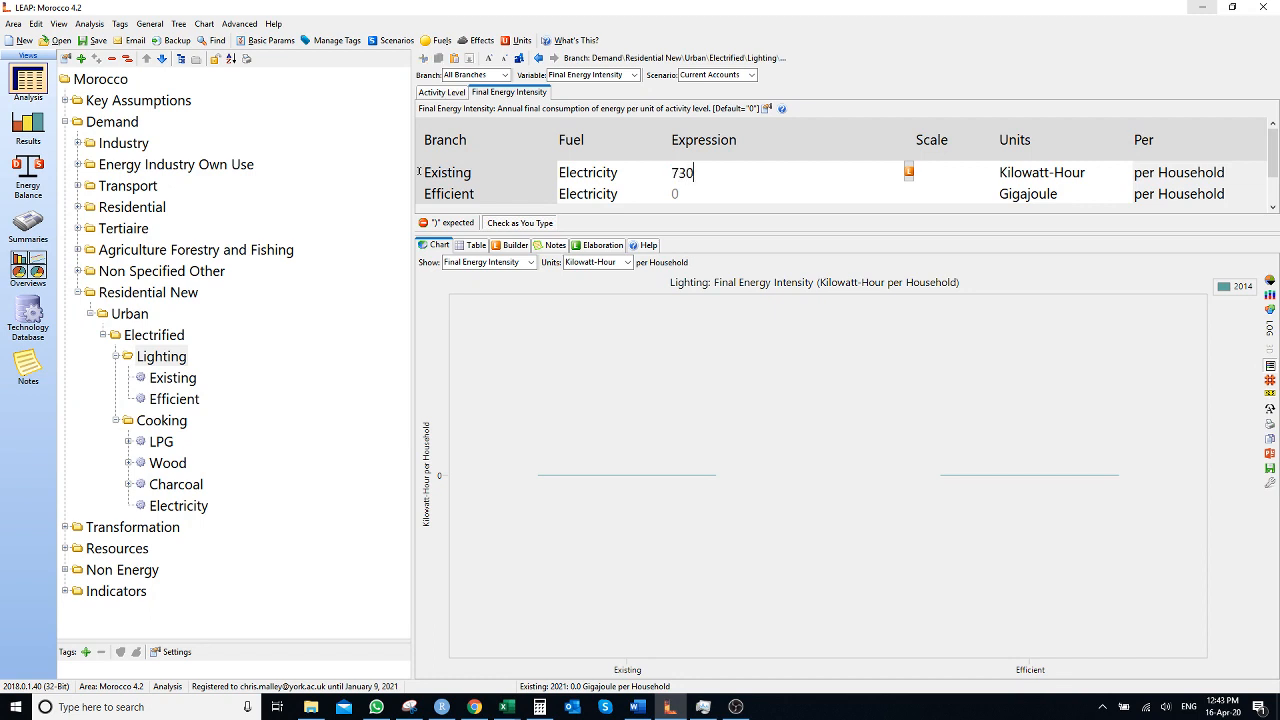
key(Tab)
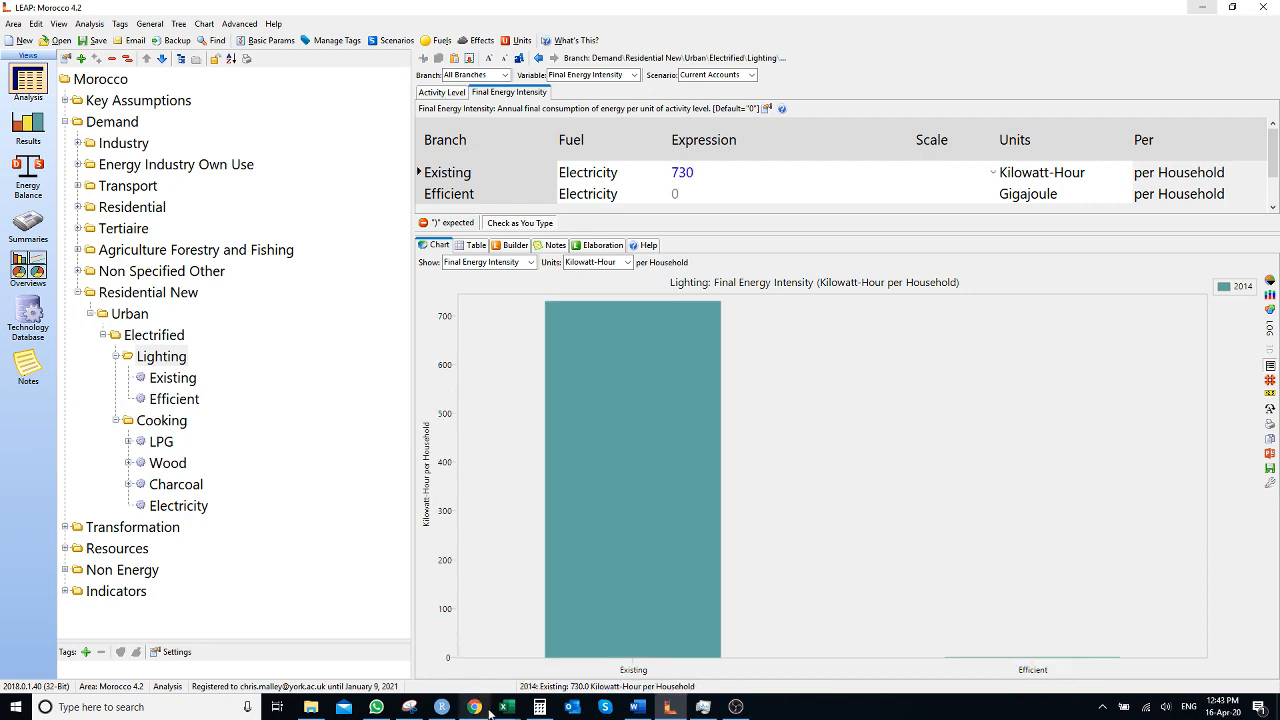
Review the existing lighting's intensity inputs in the Excel workbook and copy the Nombre appareils heading text from cell H3
mouse_move(506, 707)
click(1094, 664)
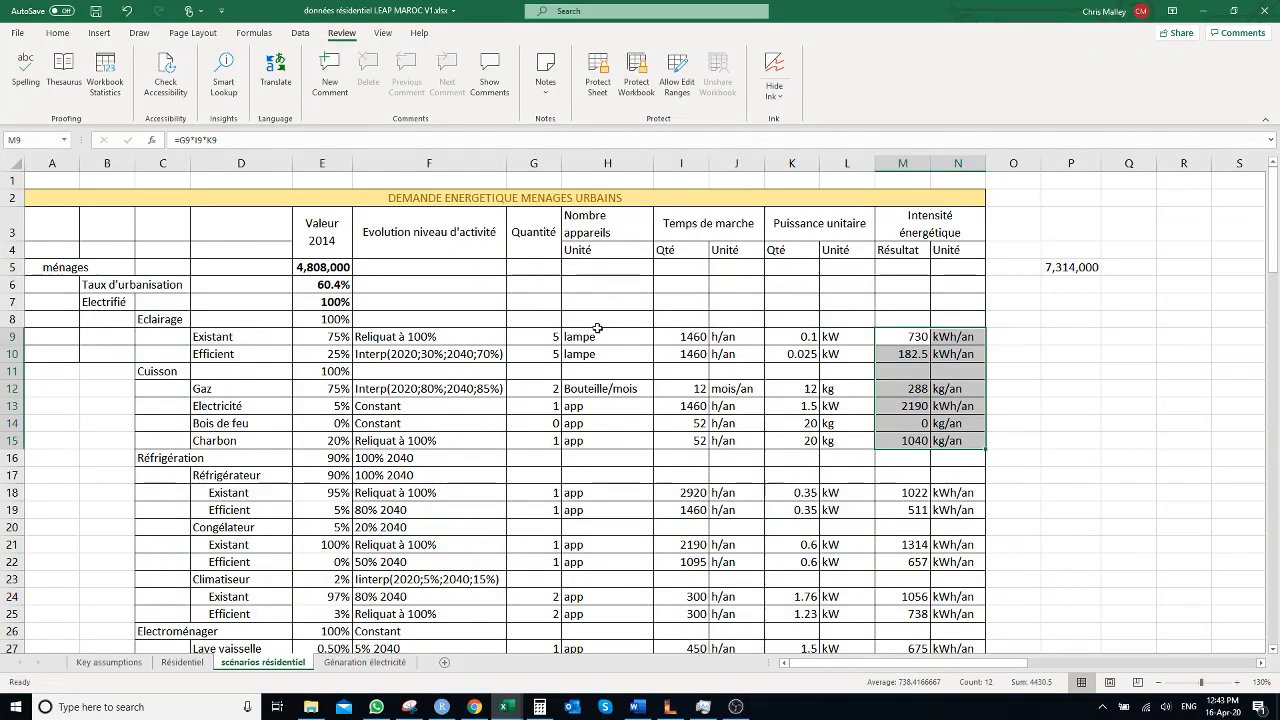
drag(548, 336, 836, 337)
double_click(602, 228)
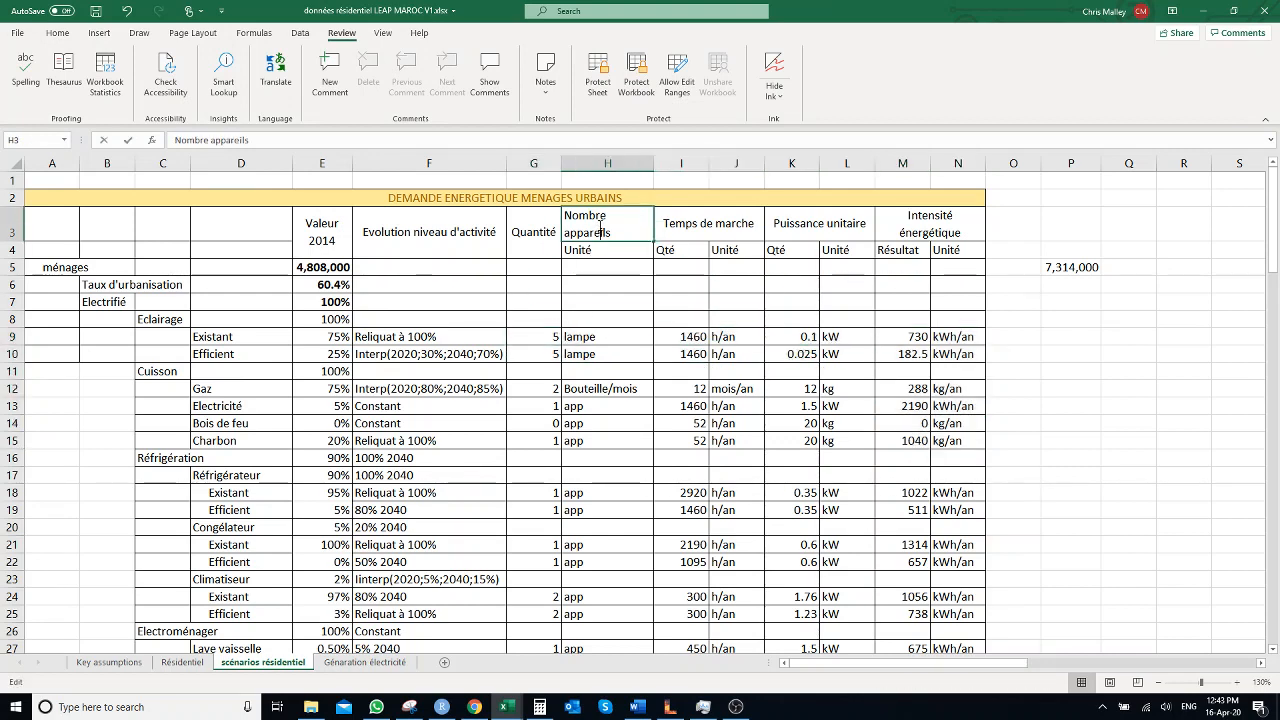
drag(620, 231, 565, 212)
key(ctrl+c)
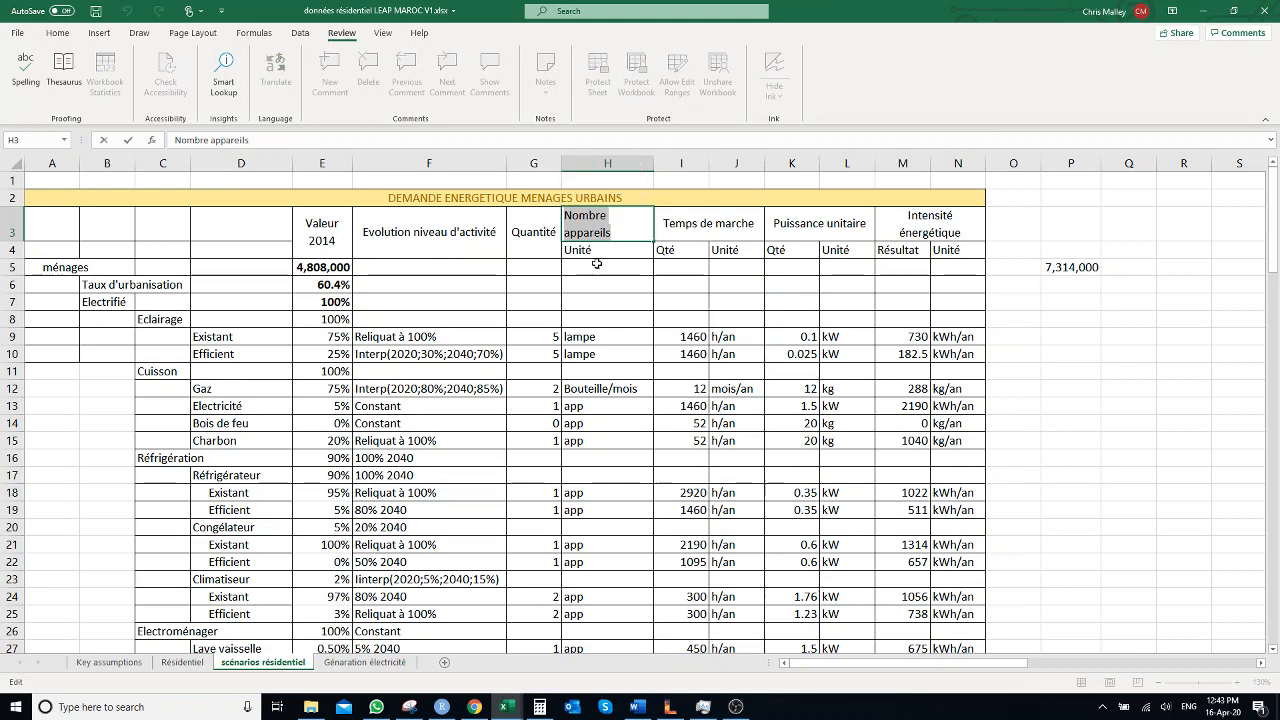
click(1214, 8)
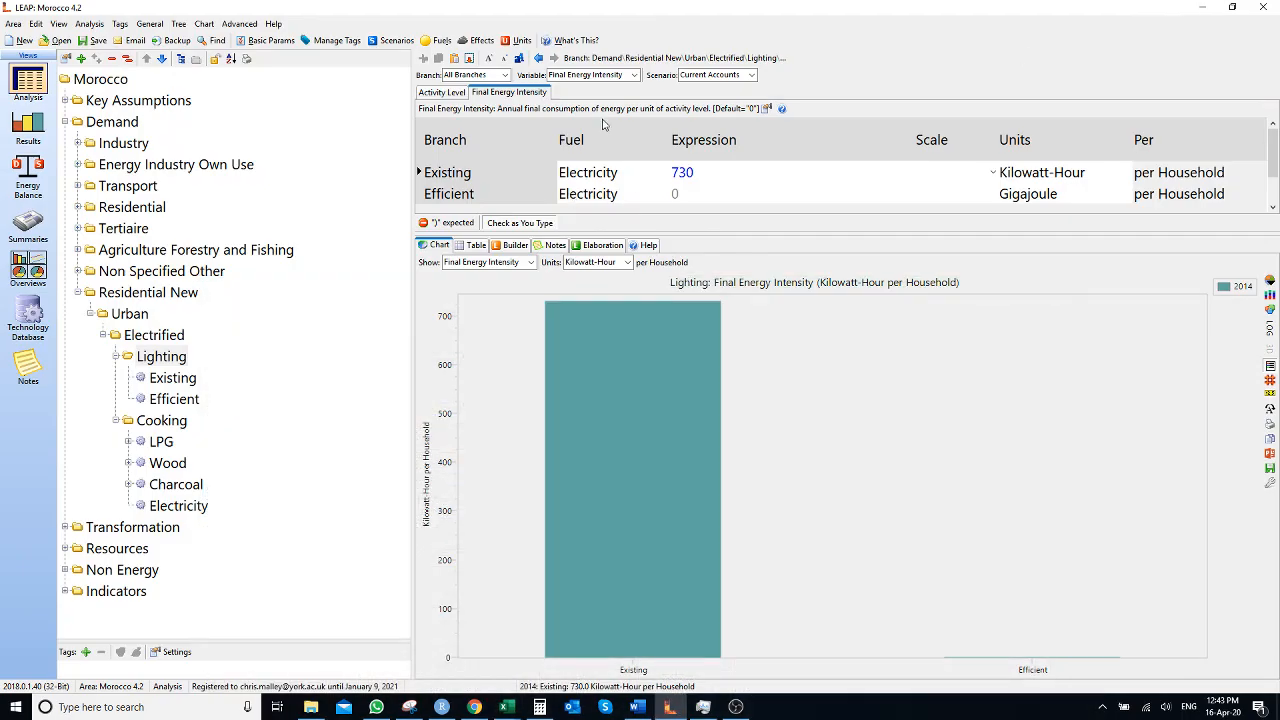
Add a new user variable in LEAP named Nombre appareils and enter Unit as its unit name
right_click(596, 97)
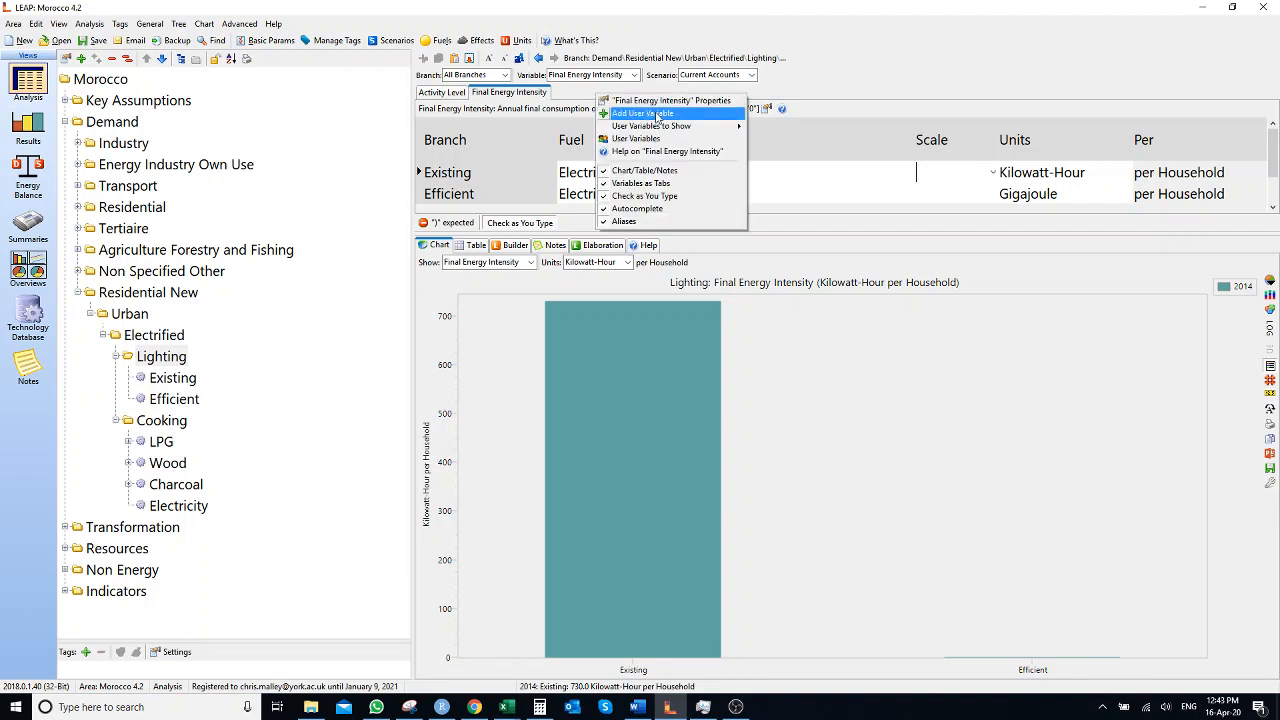
click(650, 107)
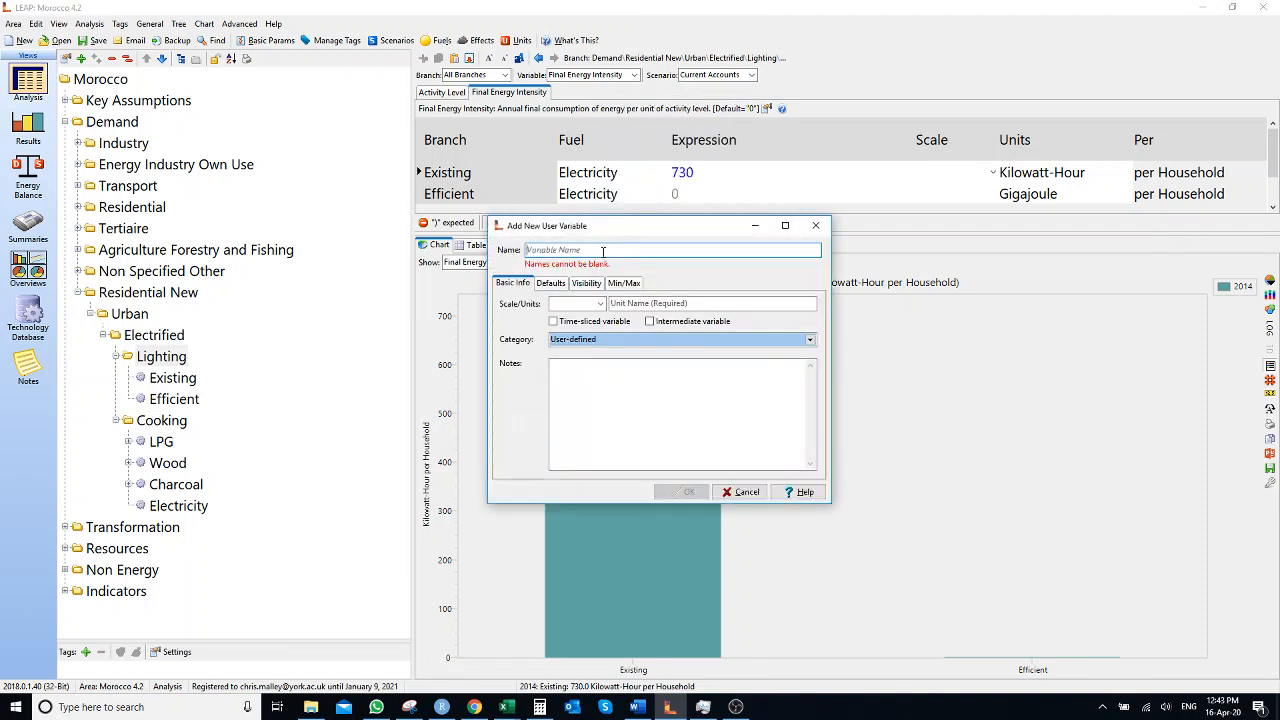
key(ctrl+v)
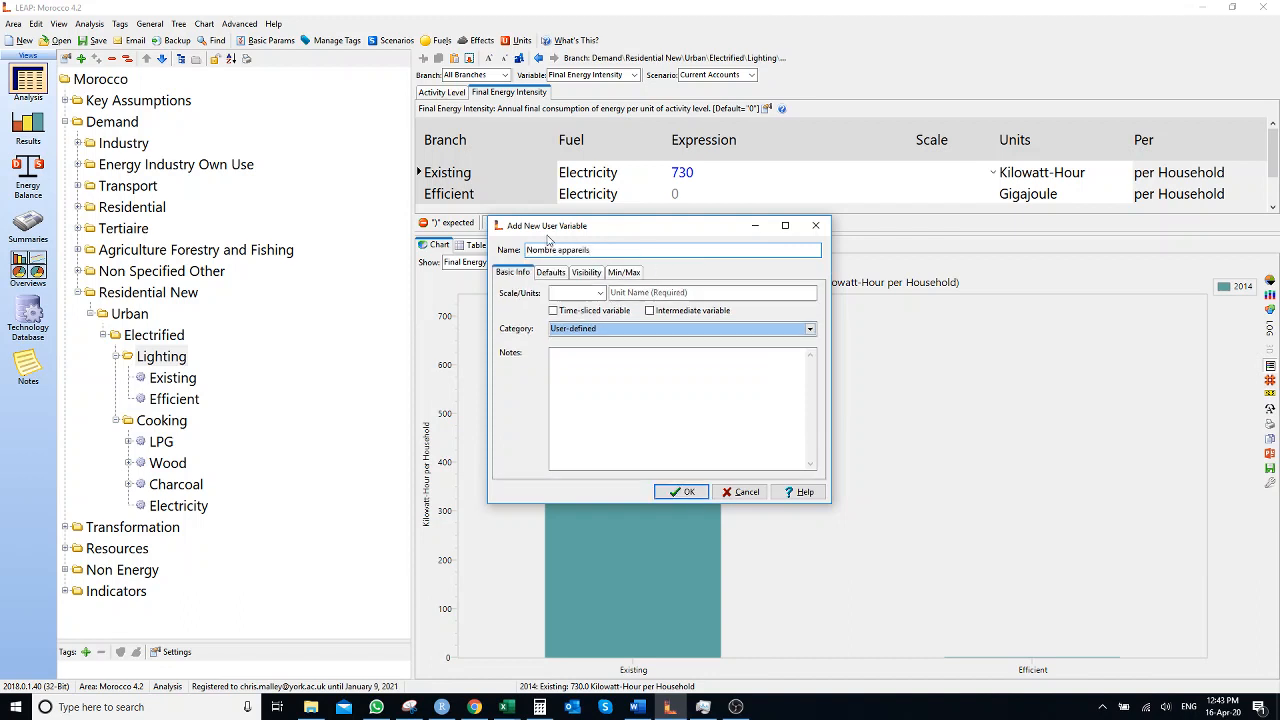
click(650, 292)
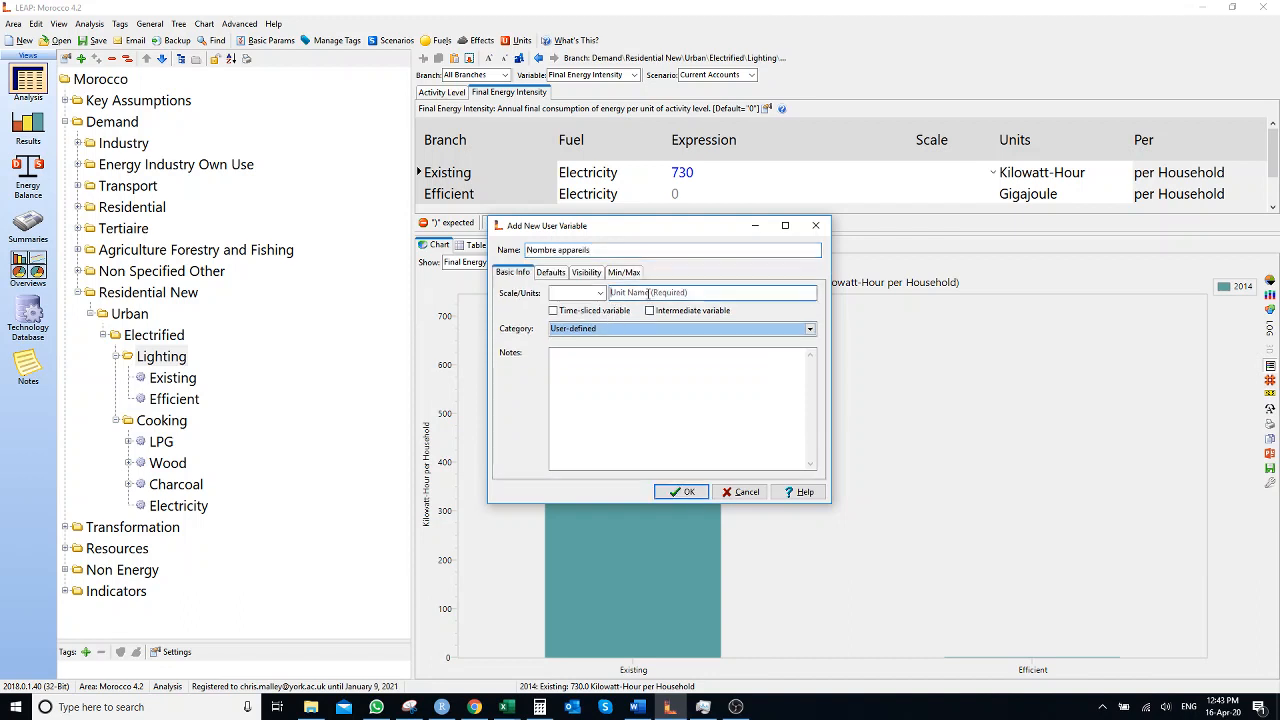
text(Unit)
Check the appliance units and the end-use categories of the urban households in the Excel workbook, and return to LEAP
mouse_move(506, 707)
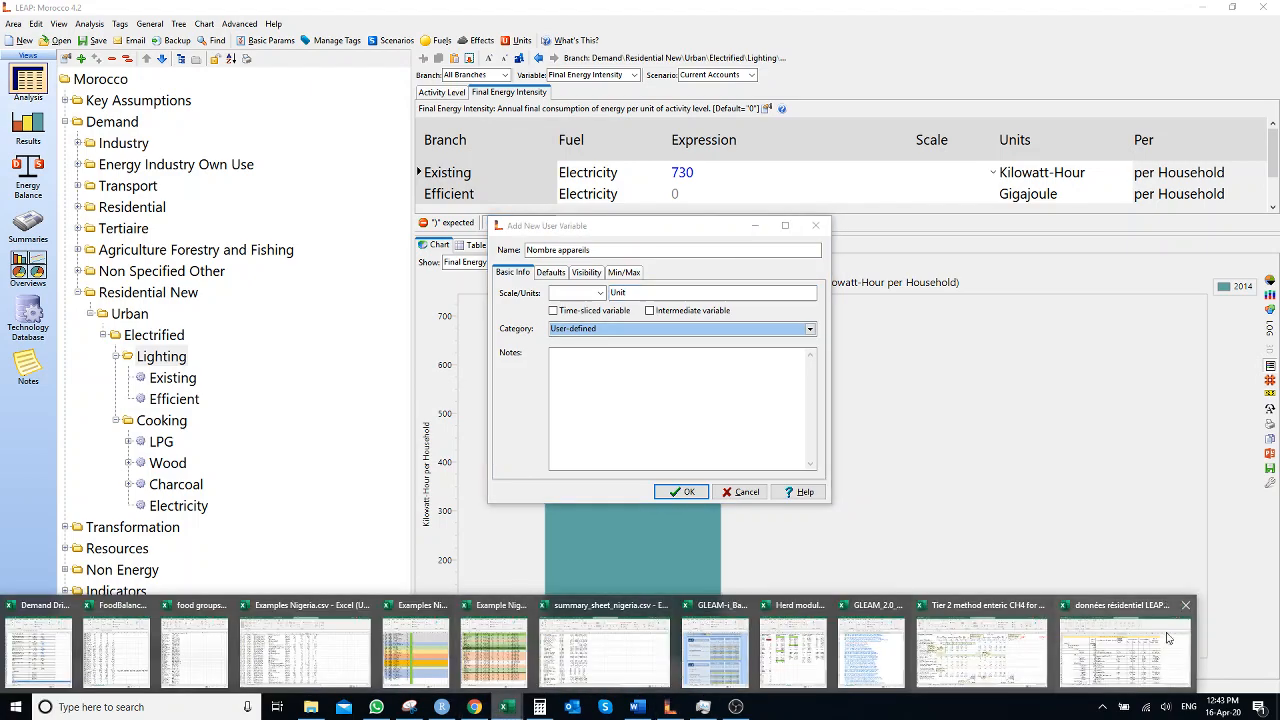
click(1146, 655)
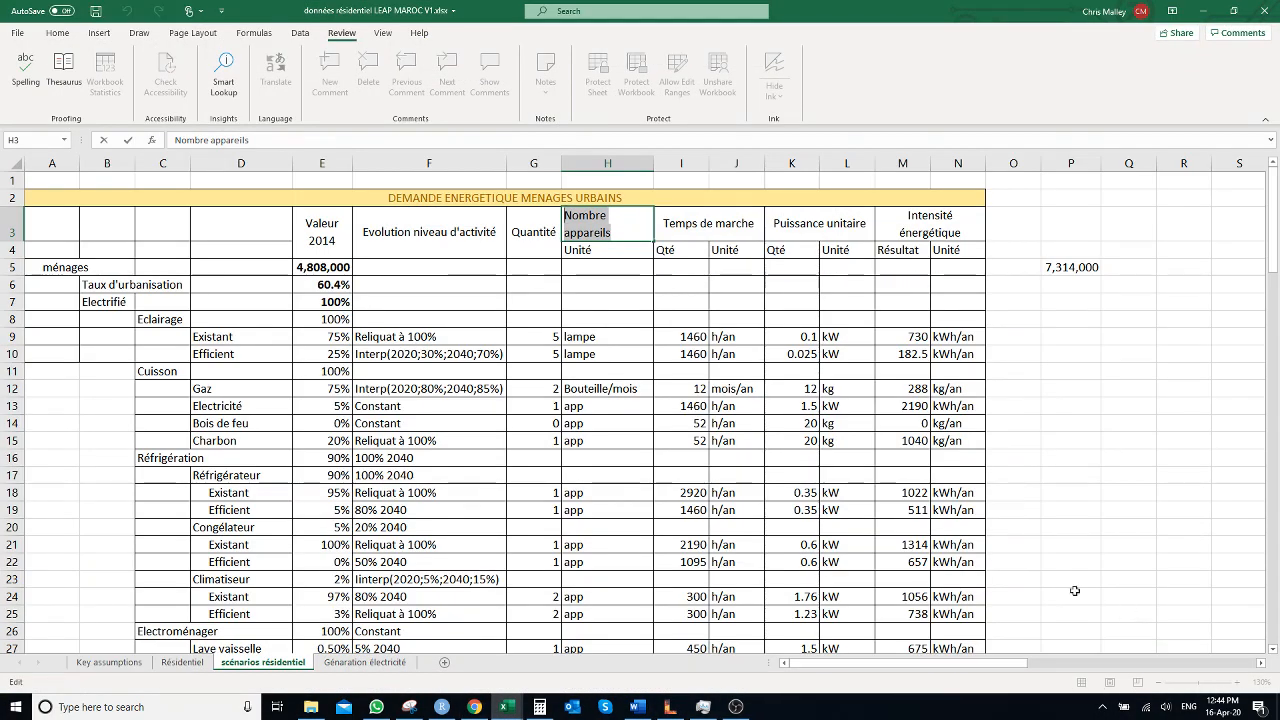
scroll(584, 447, down, 5)
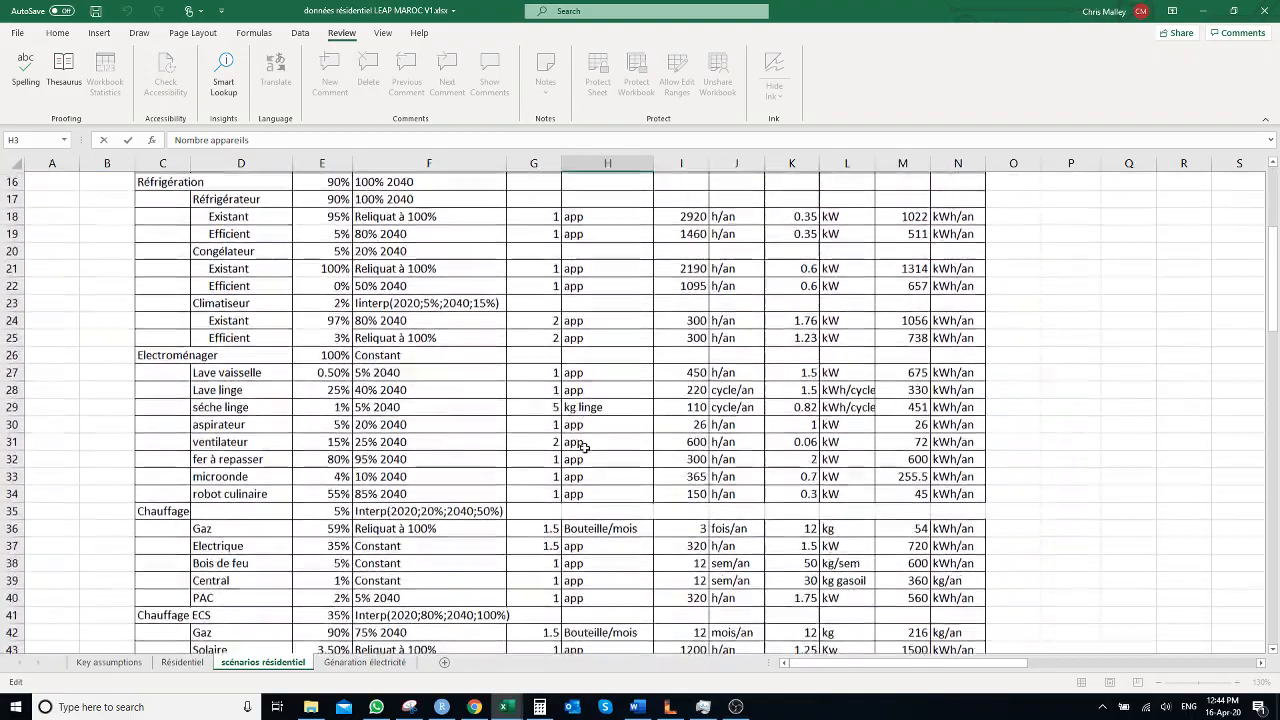
scroll(584, 447, up, 5)
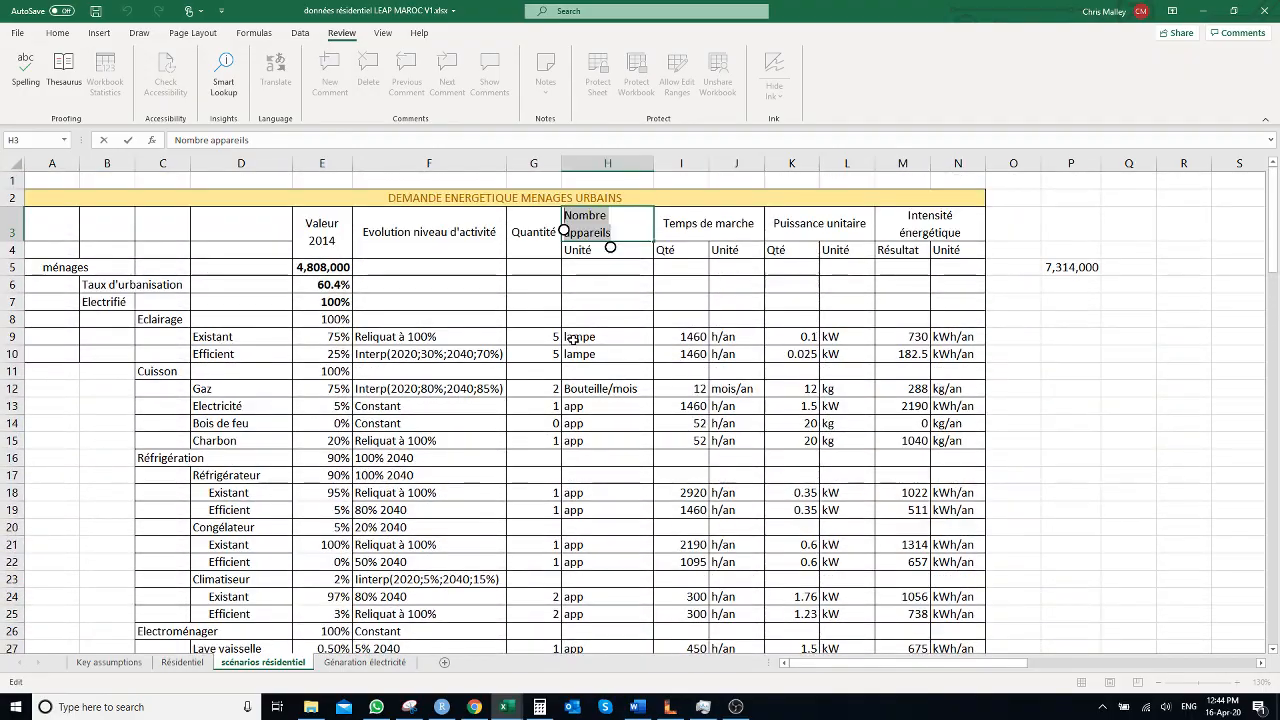
scroll(572, 340, down, 4)
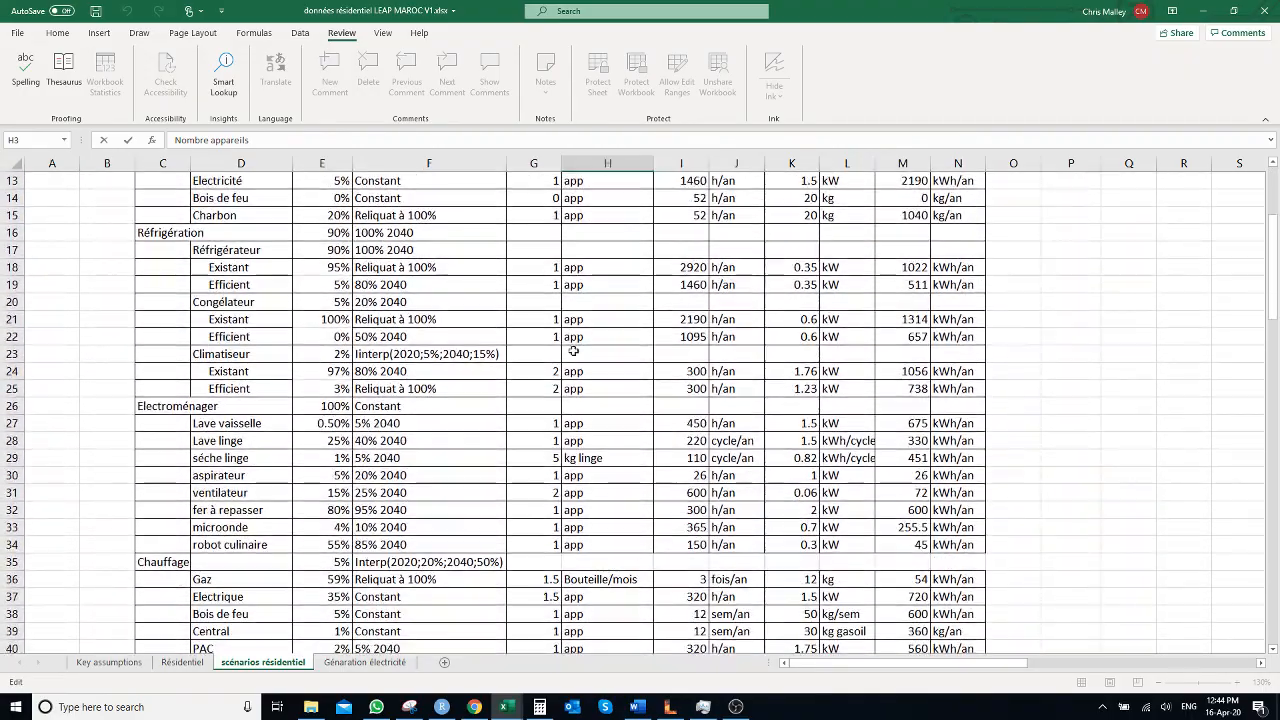
scroll(584, 503, down, 5)
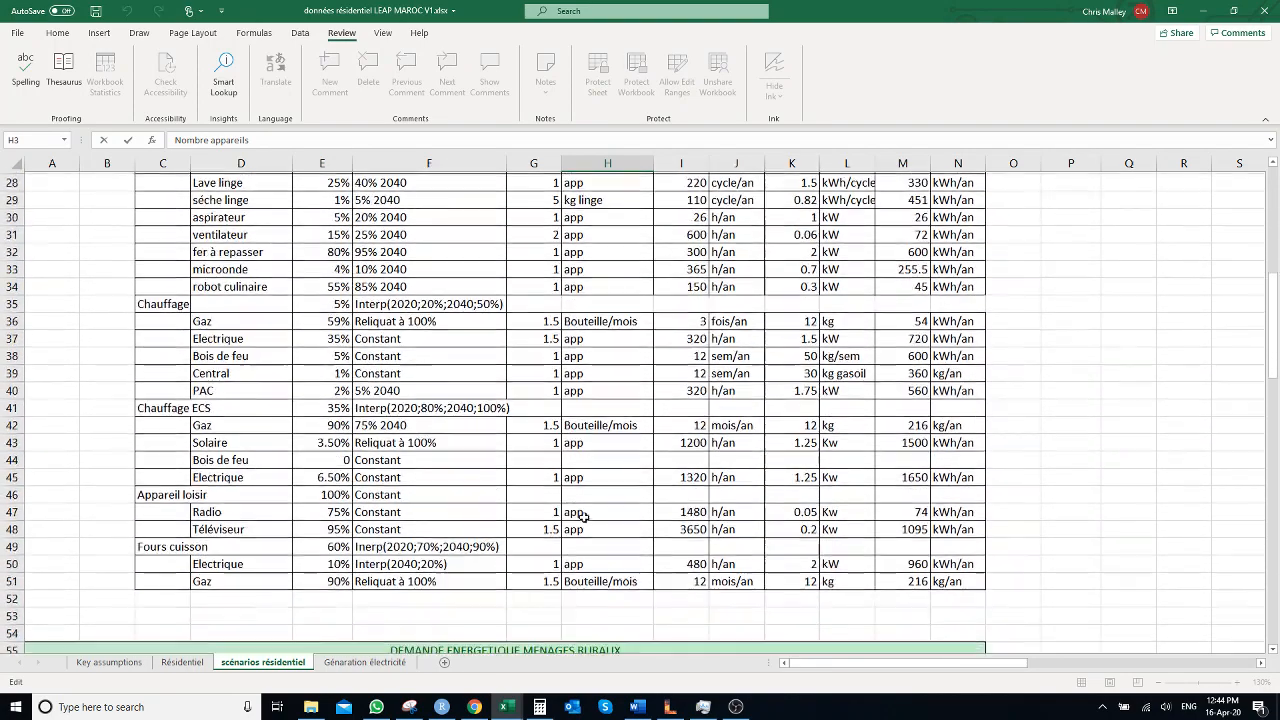
scroll(590, 491, up, 9)
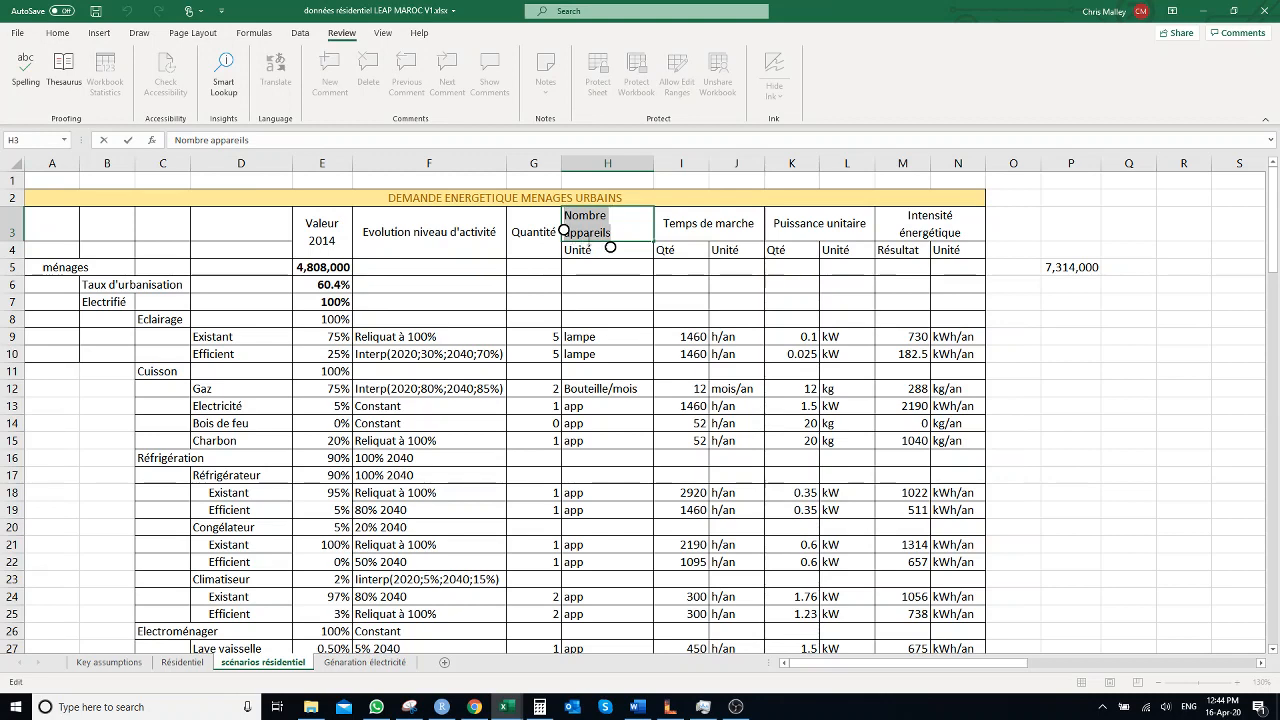
key(Escape)
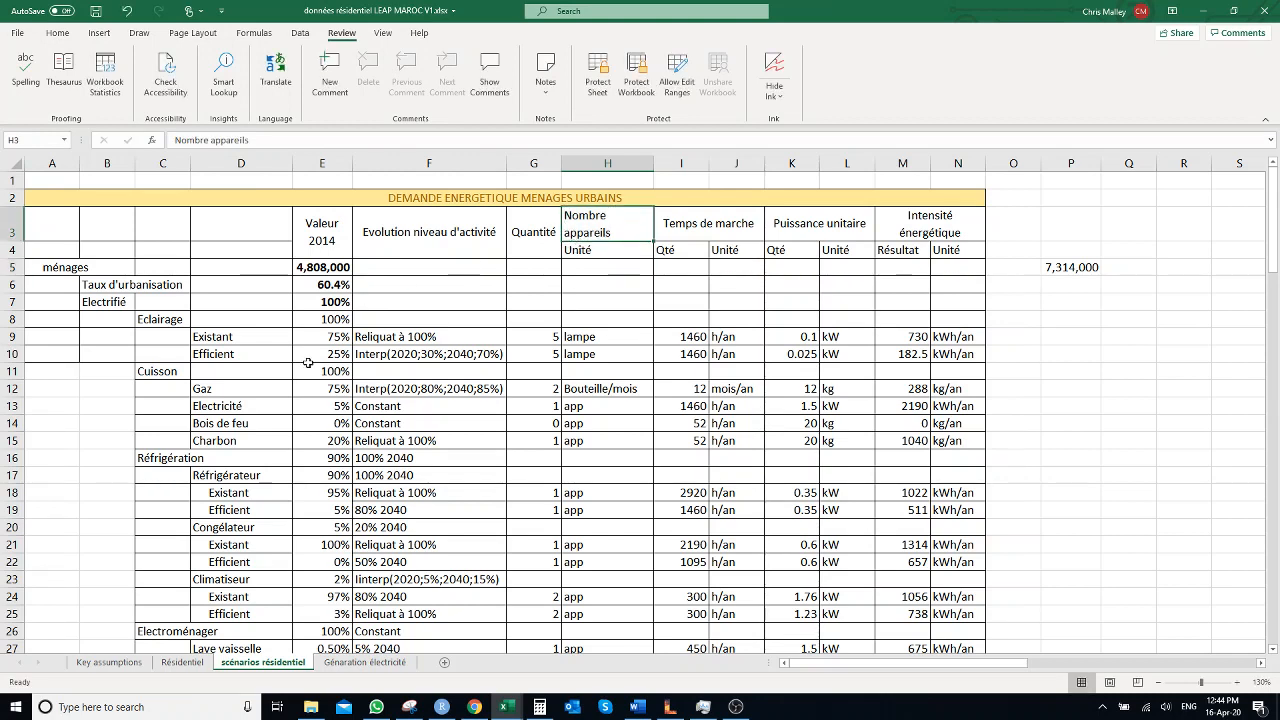
click(155, 370)
click(178, 460)
click(181, 633)
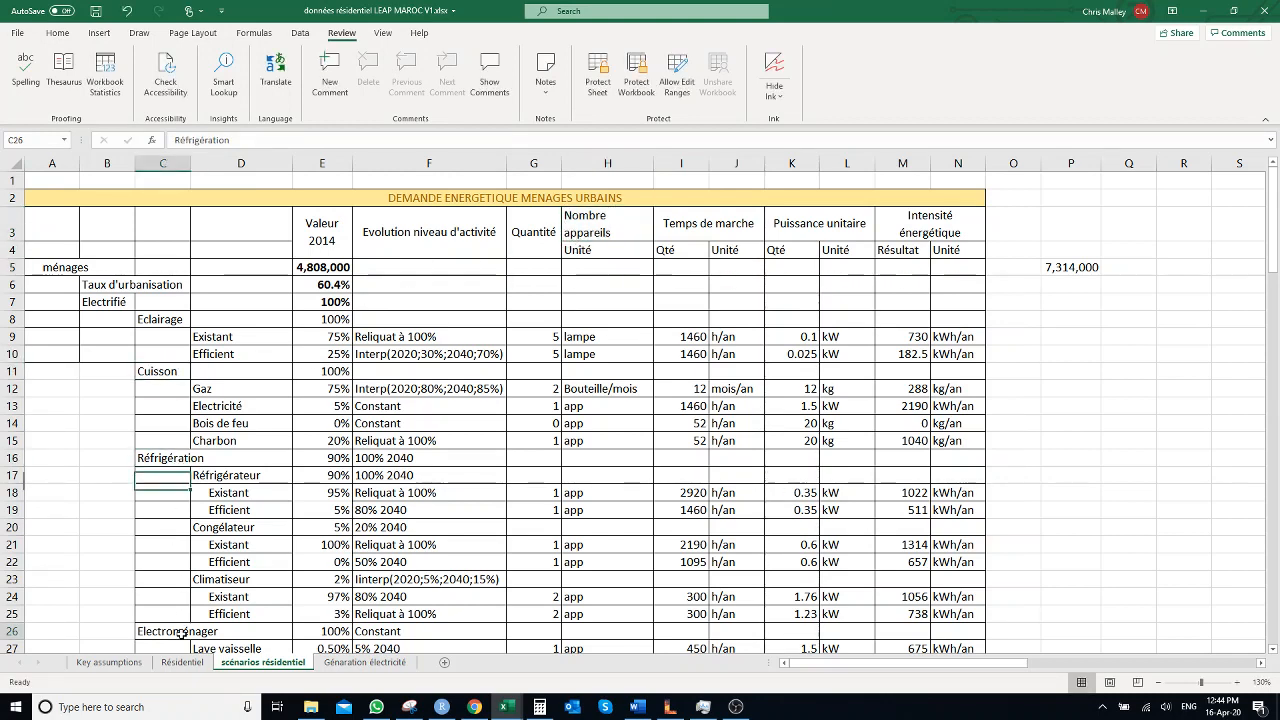
click(164, 319)
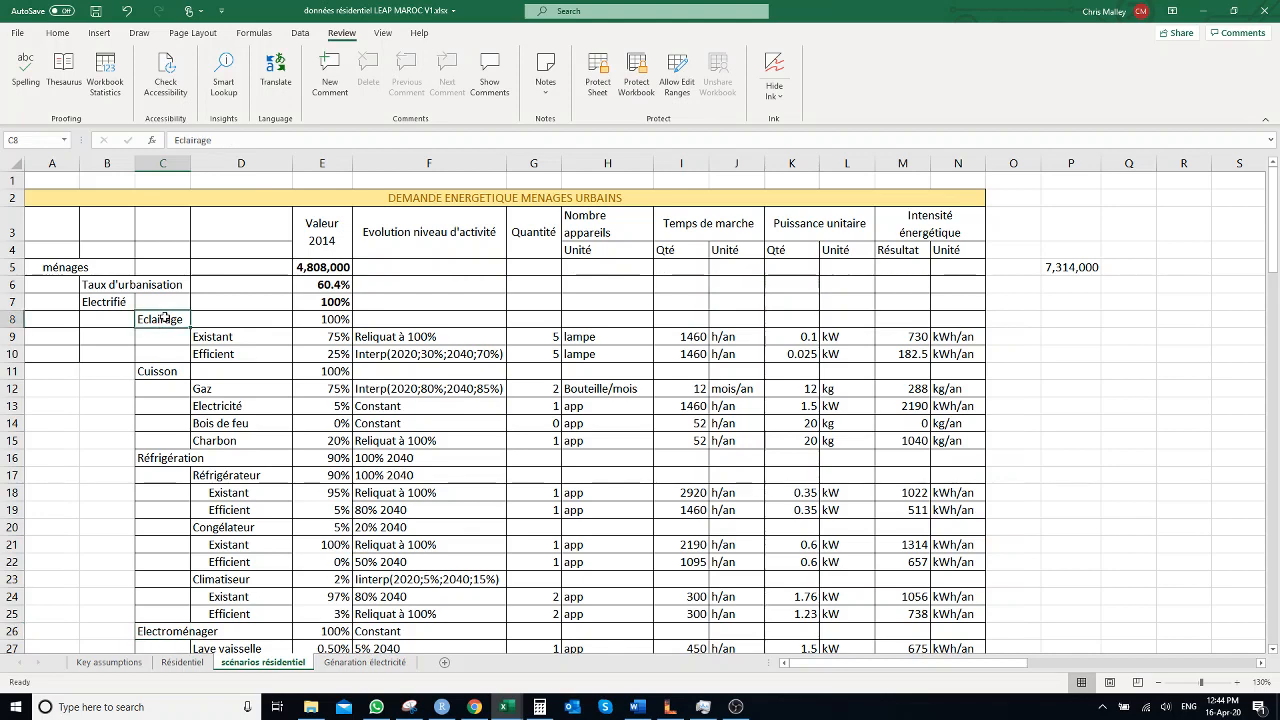
click(1218, 7)
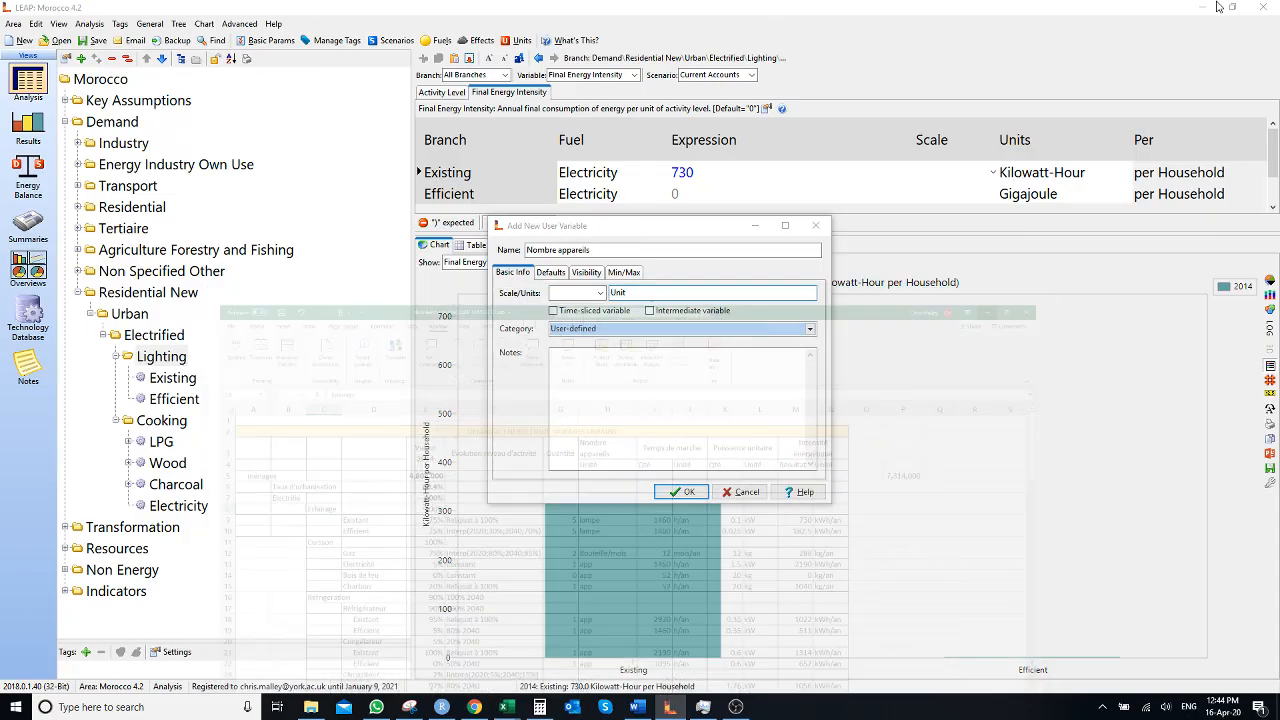
Restrict the Nombre appareils variable's visibility to Demand technologies at all levels below Demand\Residential New, and create the variable
click(632, 291)
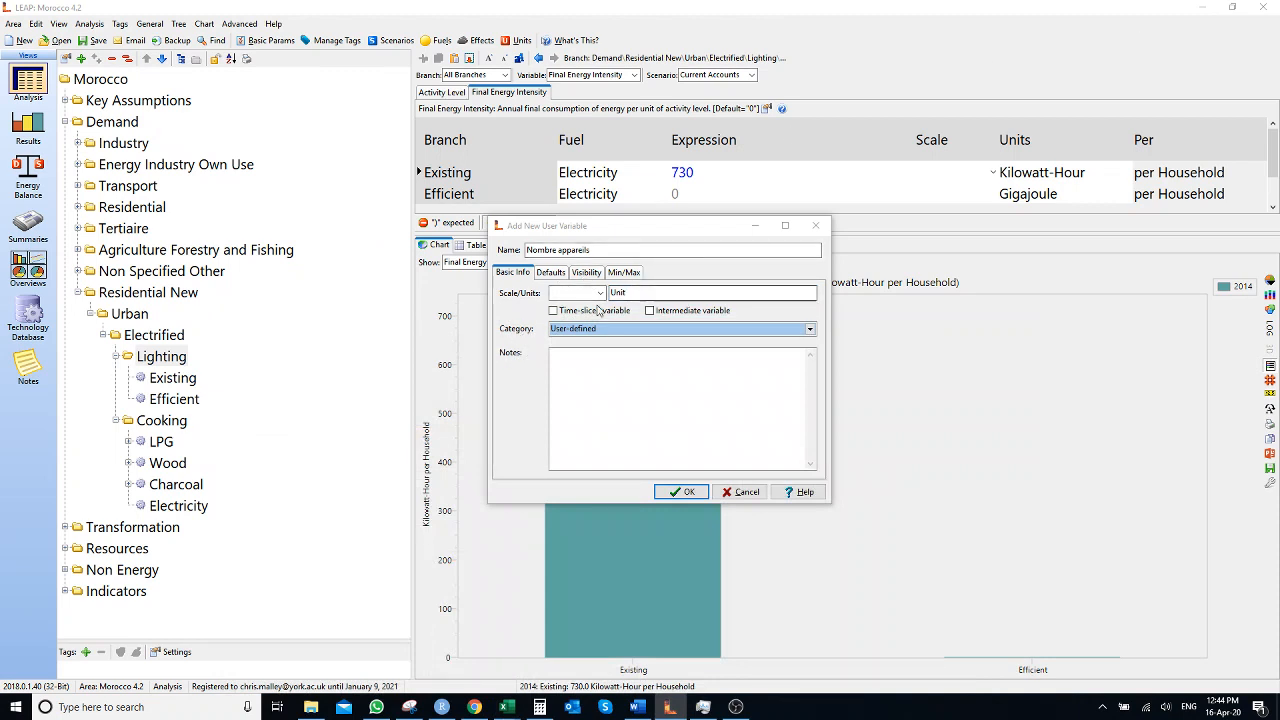
click(582, 273)
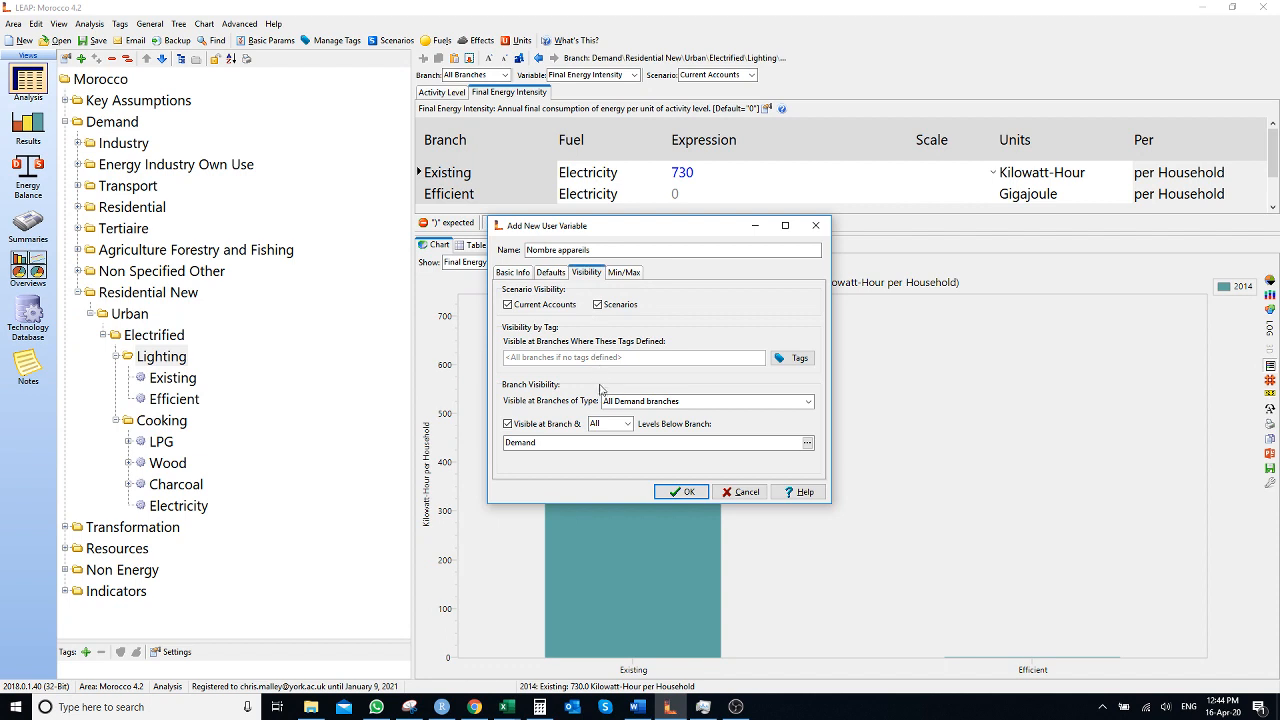
click(675, 400)
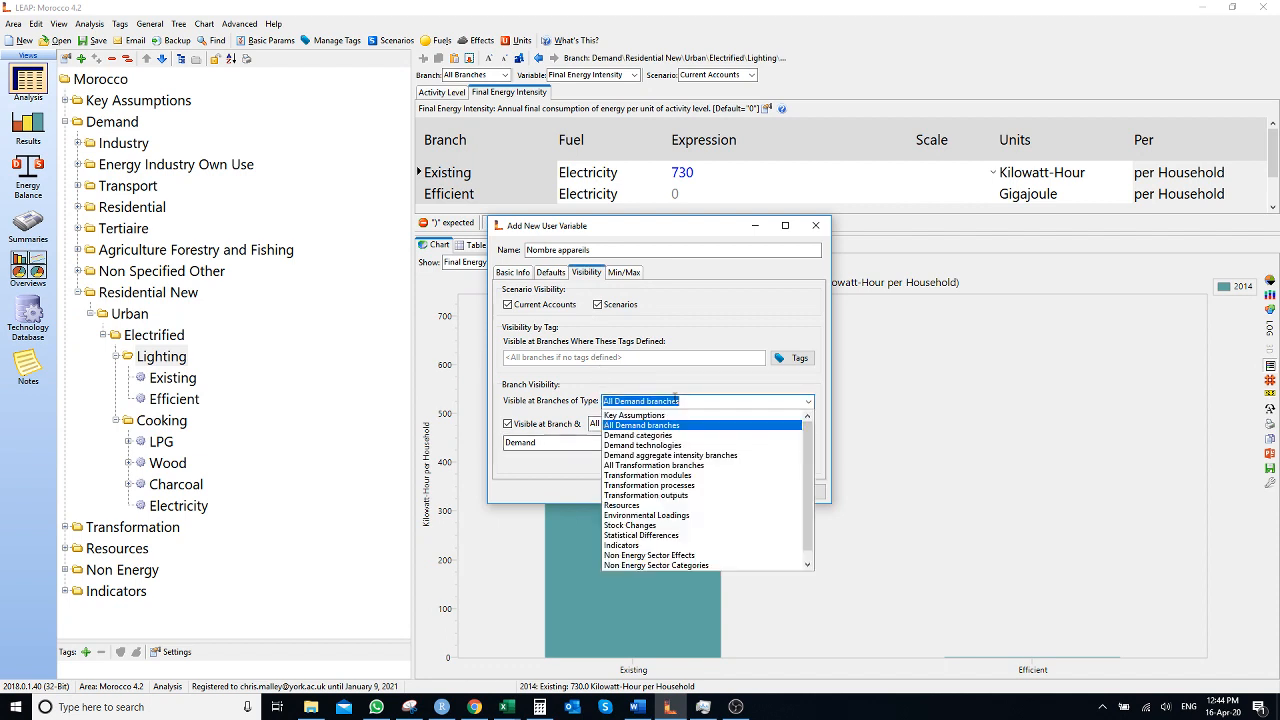
click(658, 446)
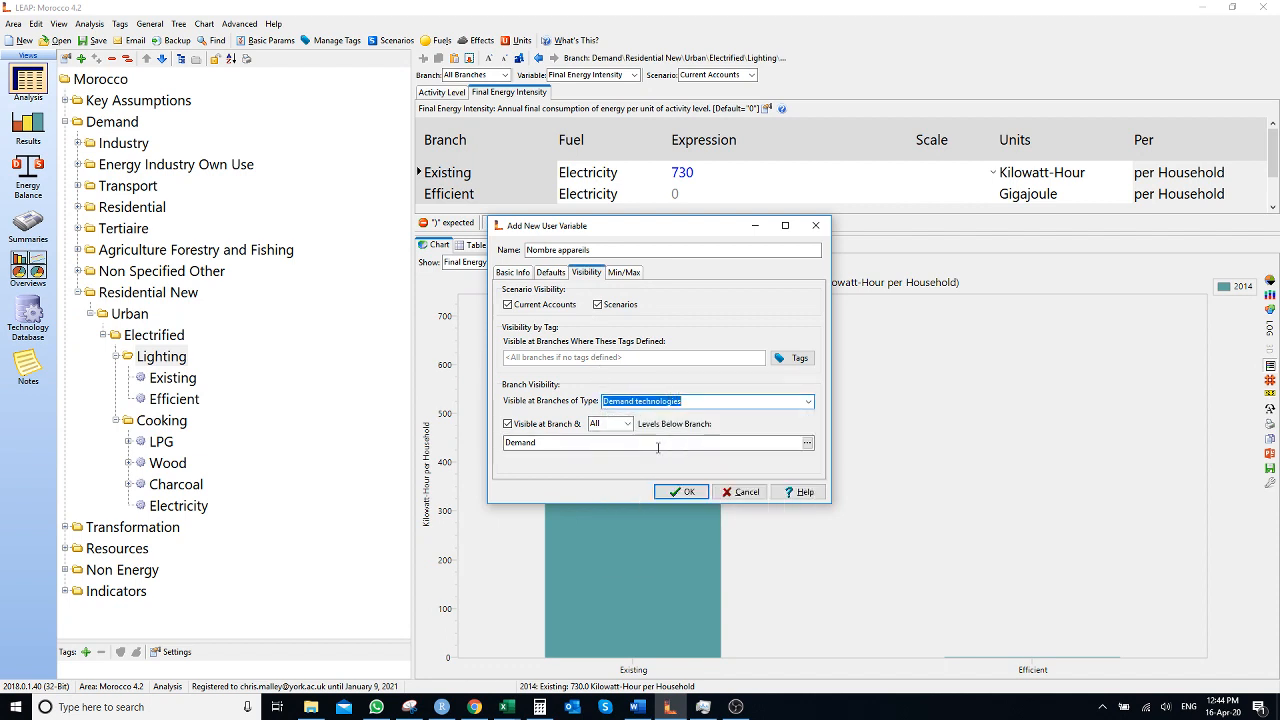
click(806, 444)
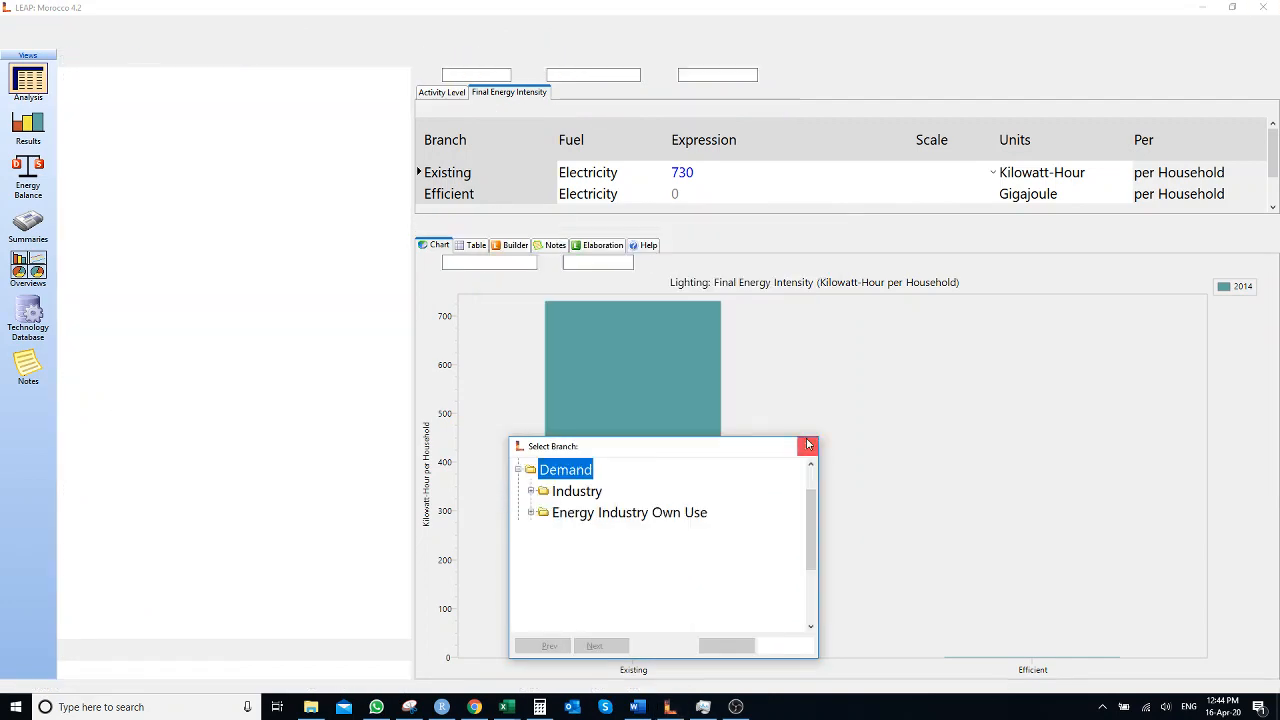
scroll(810, 632, down, 1)
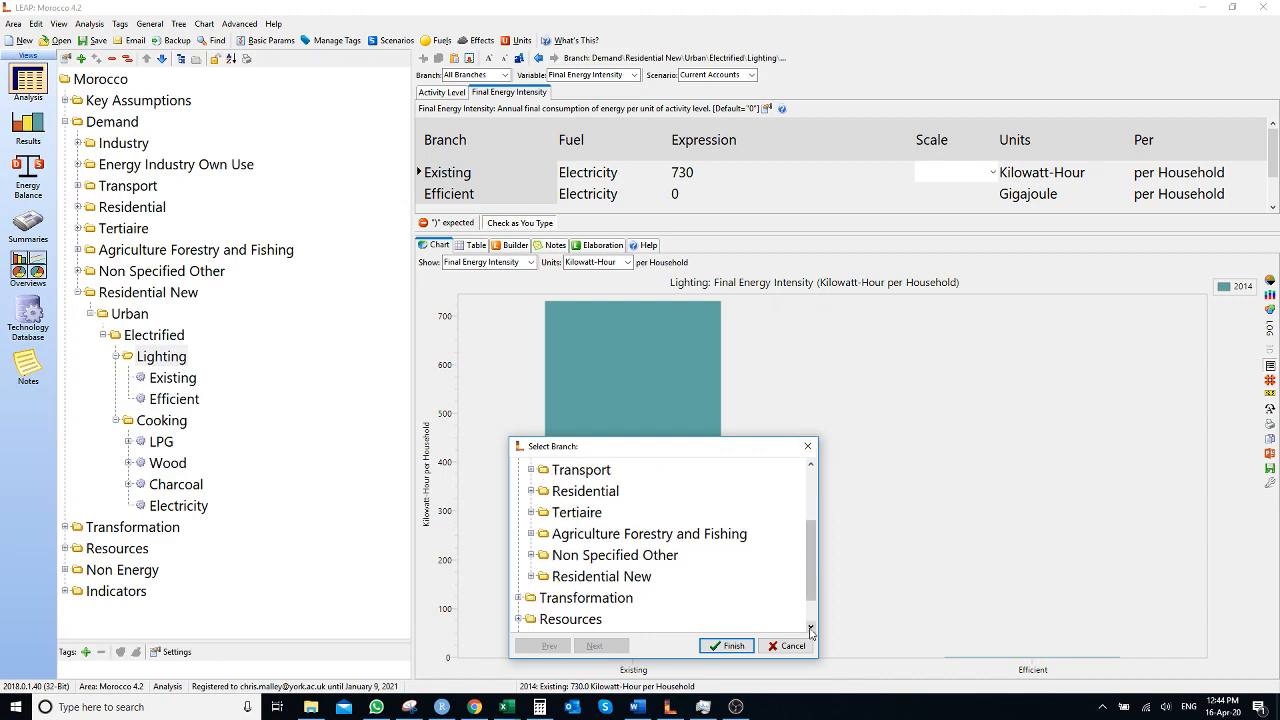
click(590, 577)
click(728, 646)
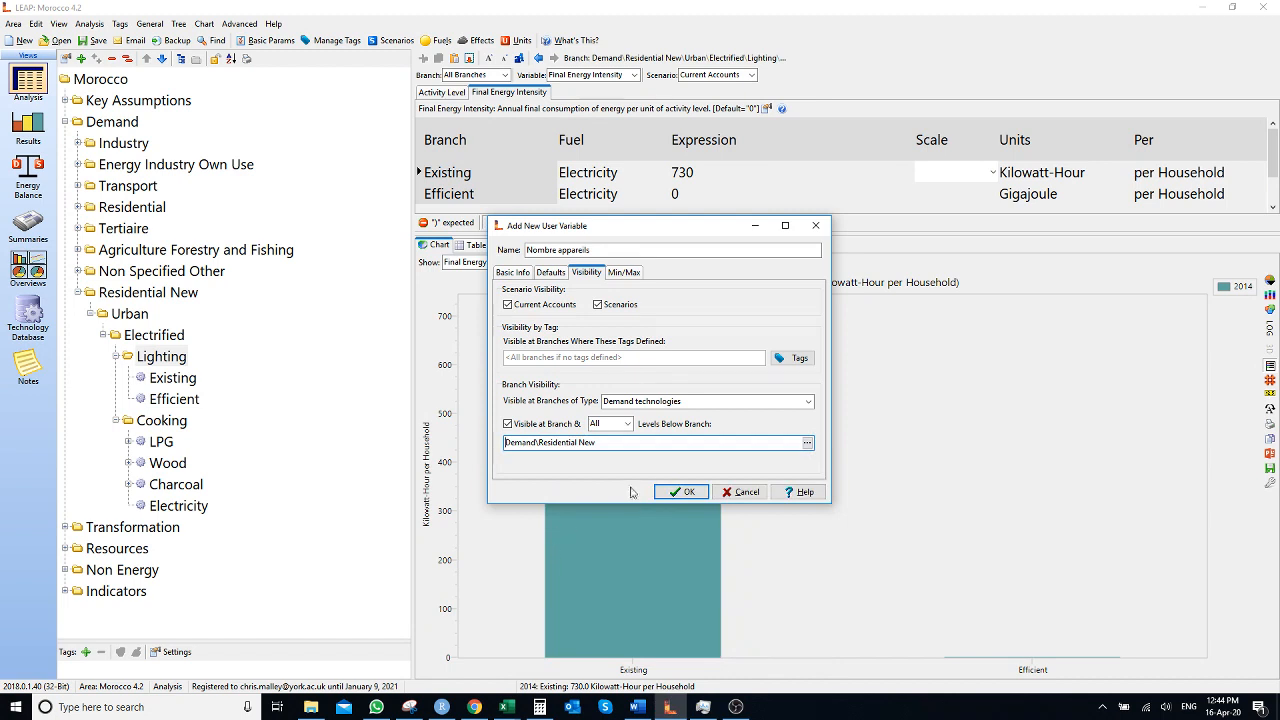
click(686, 493)
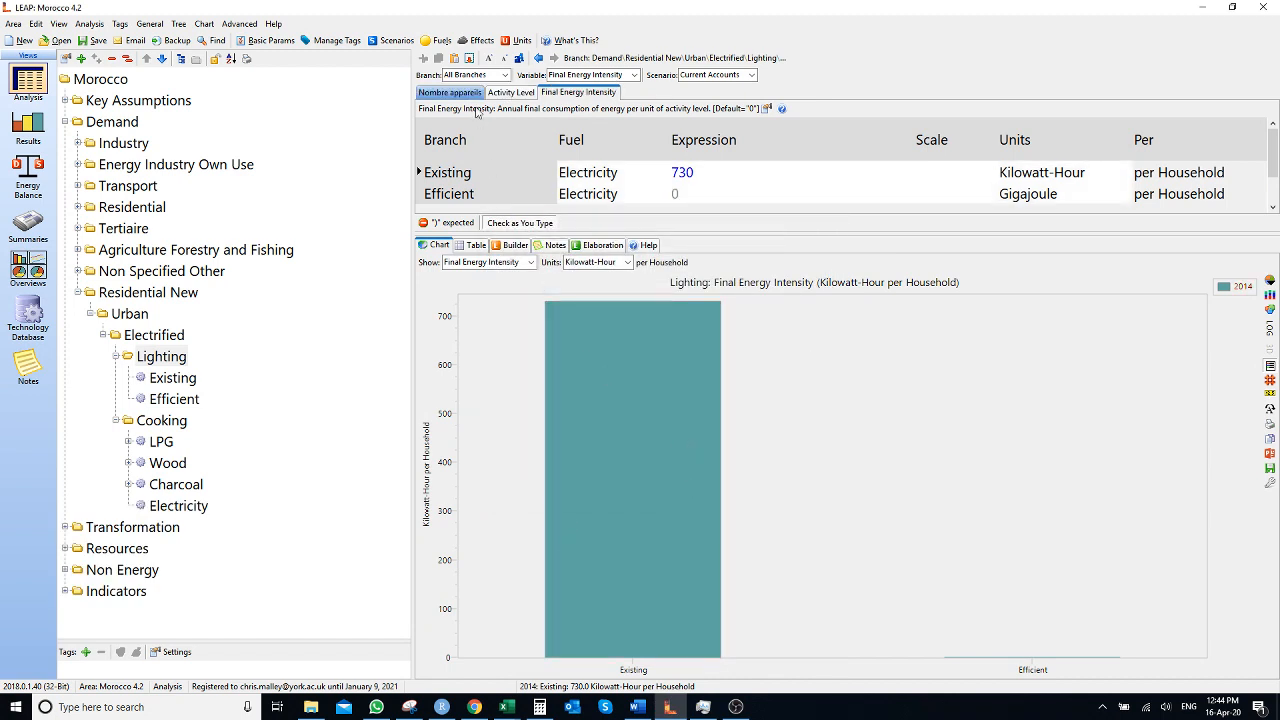
Examine the Nombre appareils variable on the Lighting and Cooking branches
click(458, 93)
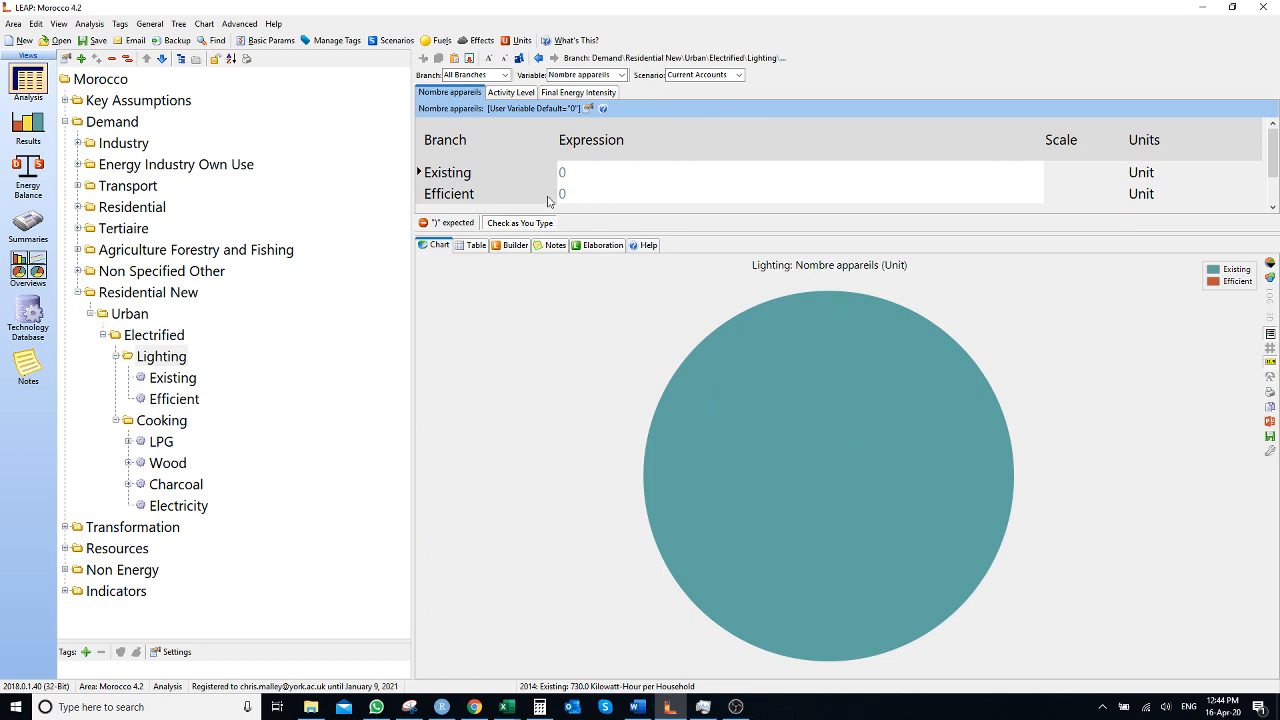
click(168, 422)
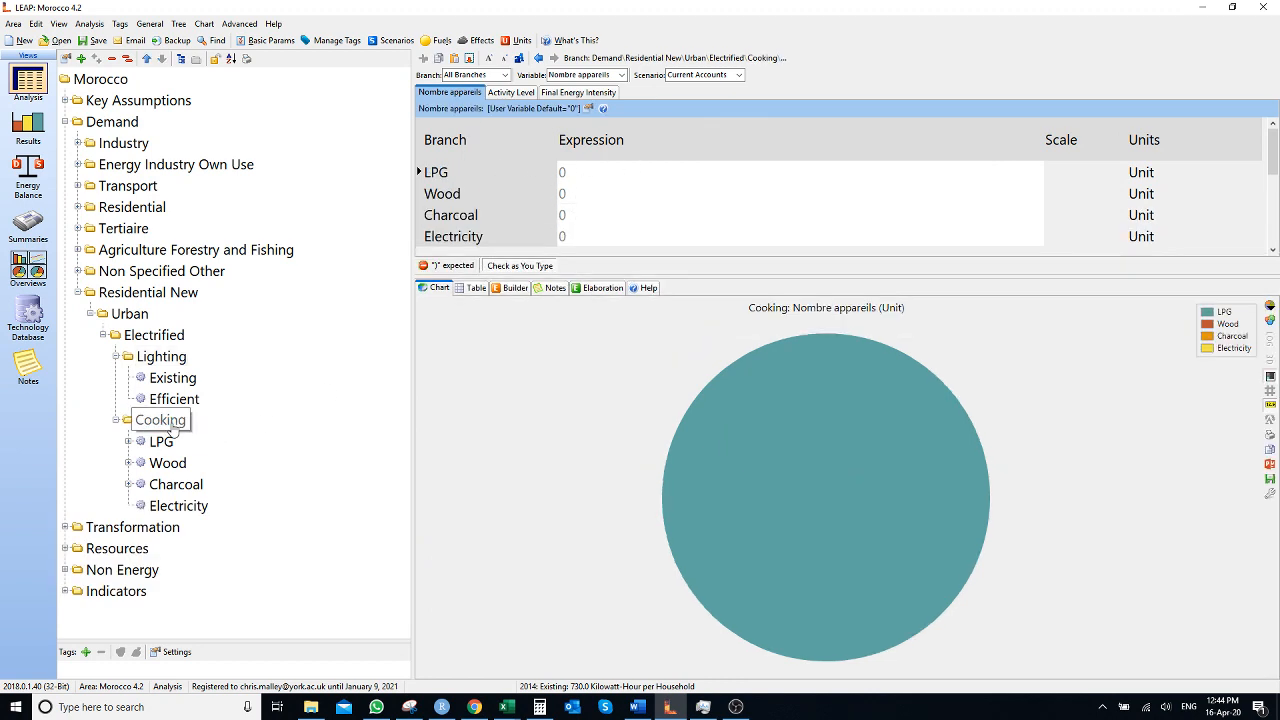
click(161, 356)
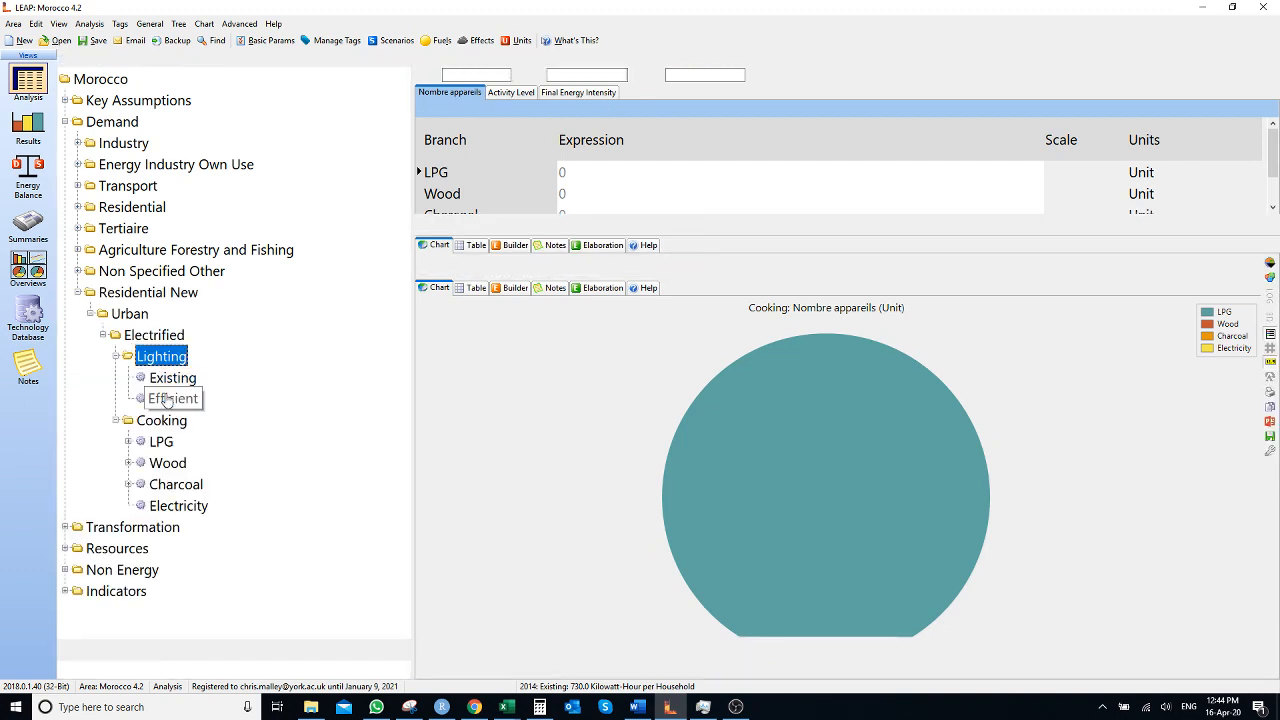
click(167, 418)
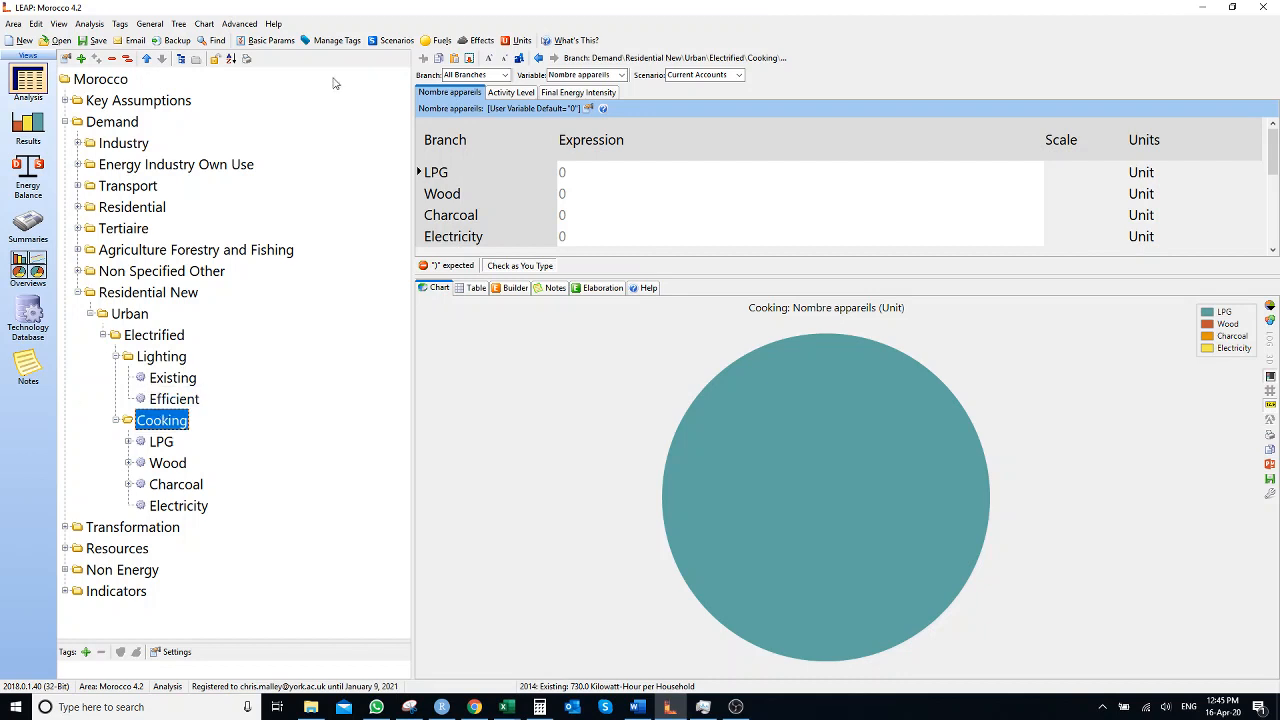
Start another user variable in LEAP and name it Temps de marche, copying the heading from cell I3 of the Excel workbook
right_click(658, 104)
click(714, 116)
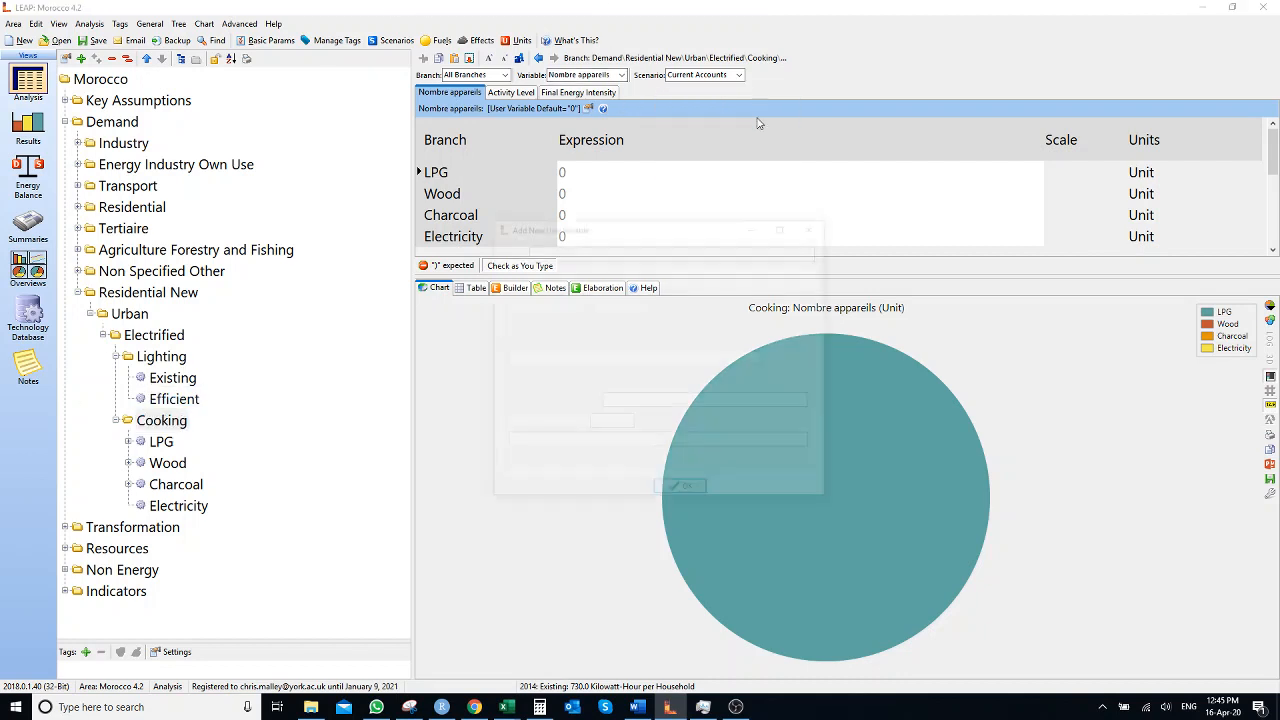
click(507, 707)
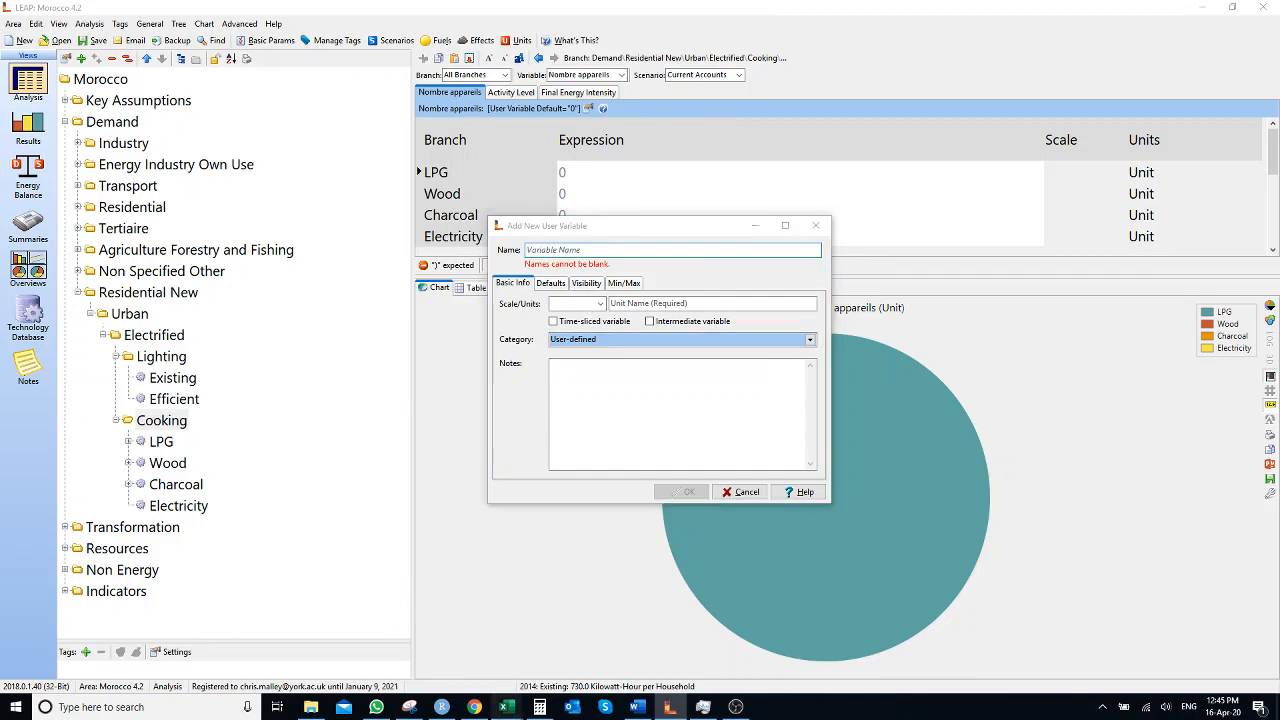
click(1107, 655)
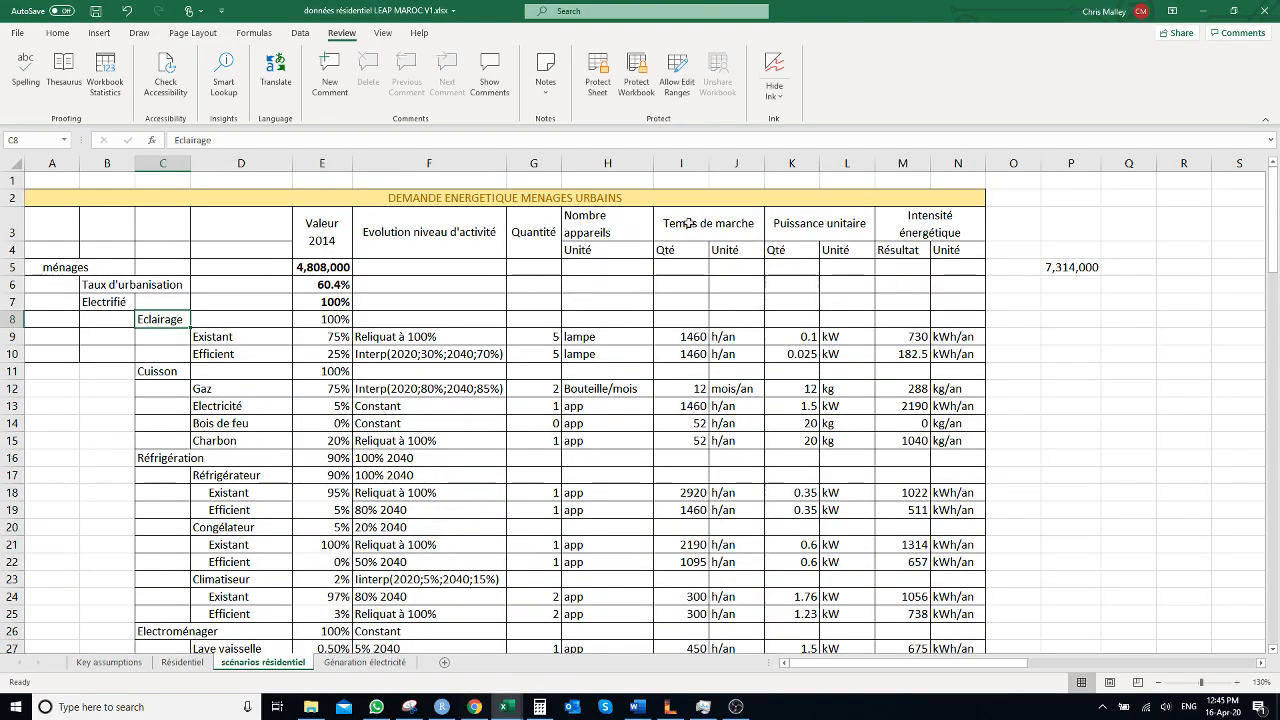
click(688, 224)
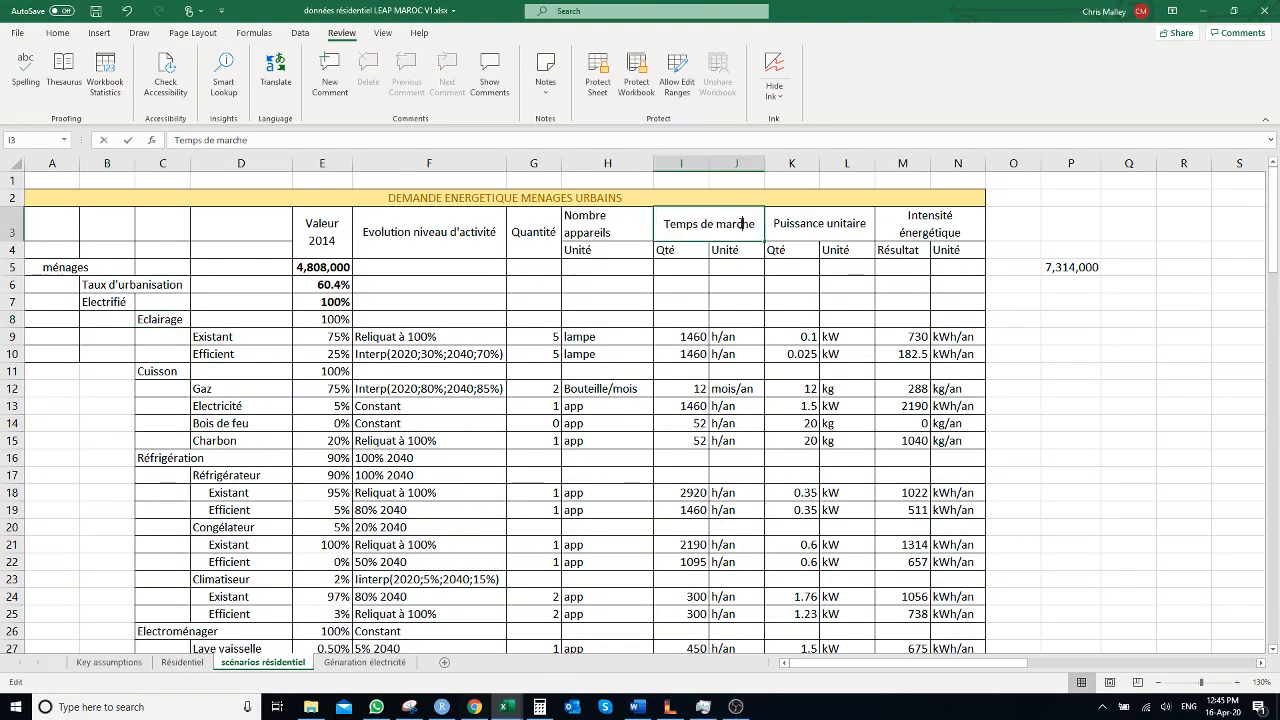
double_click(750, 224)
drag(755, 224, 630, 217)
key(ctrl+c)
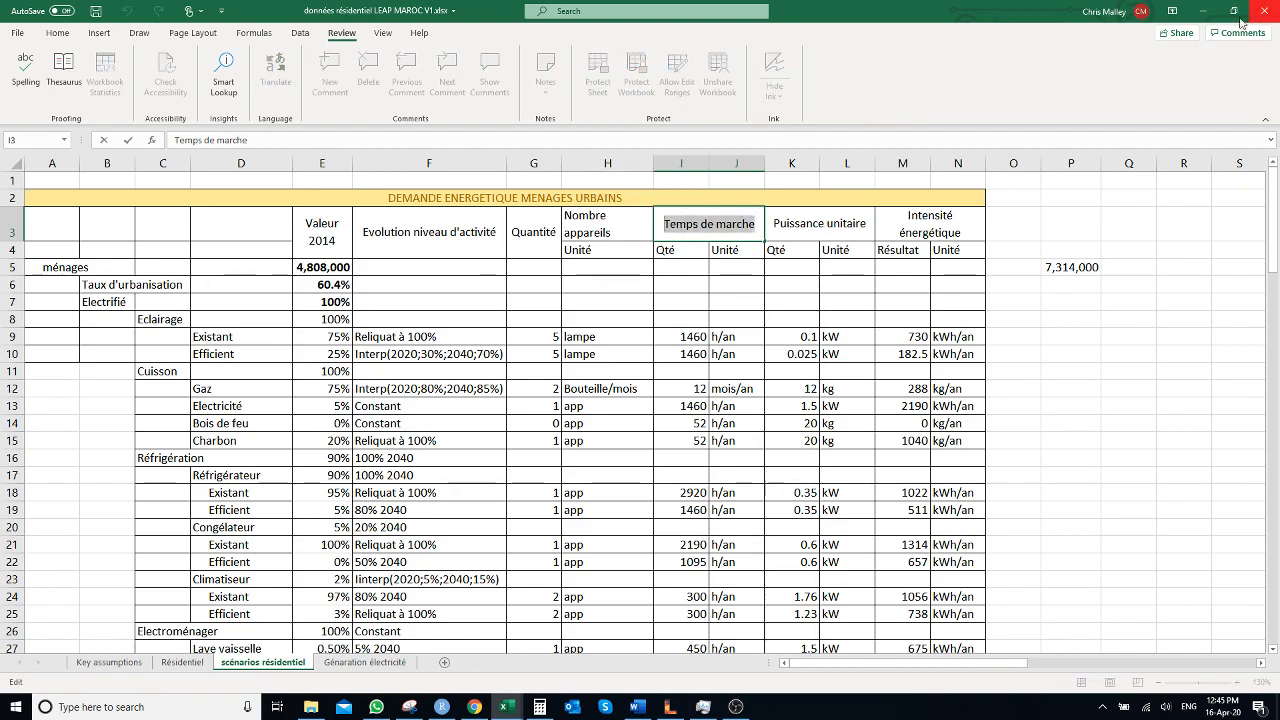
click(1203, 12)
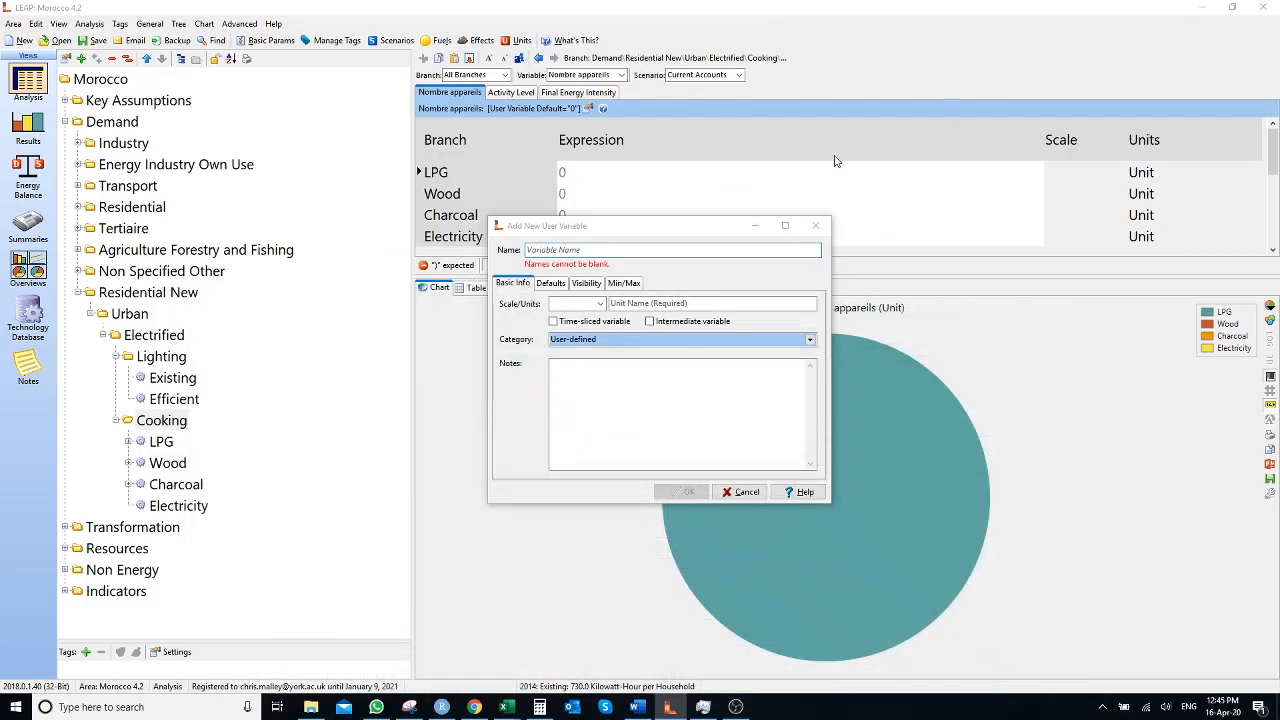
click(611, 251)
key(ctrl+v)
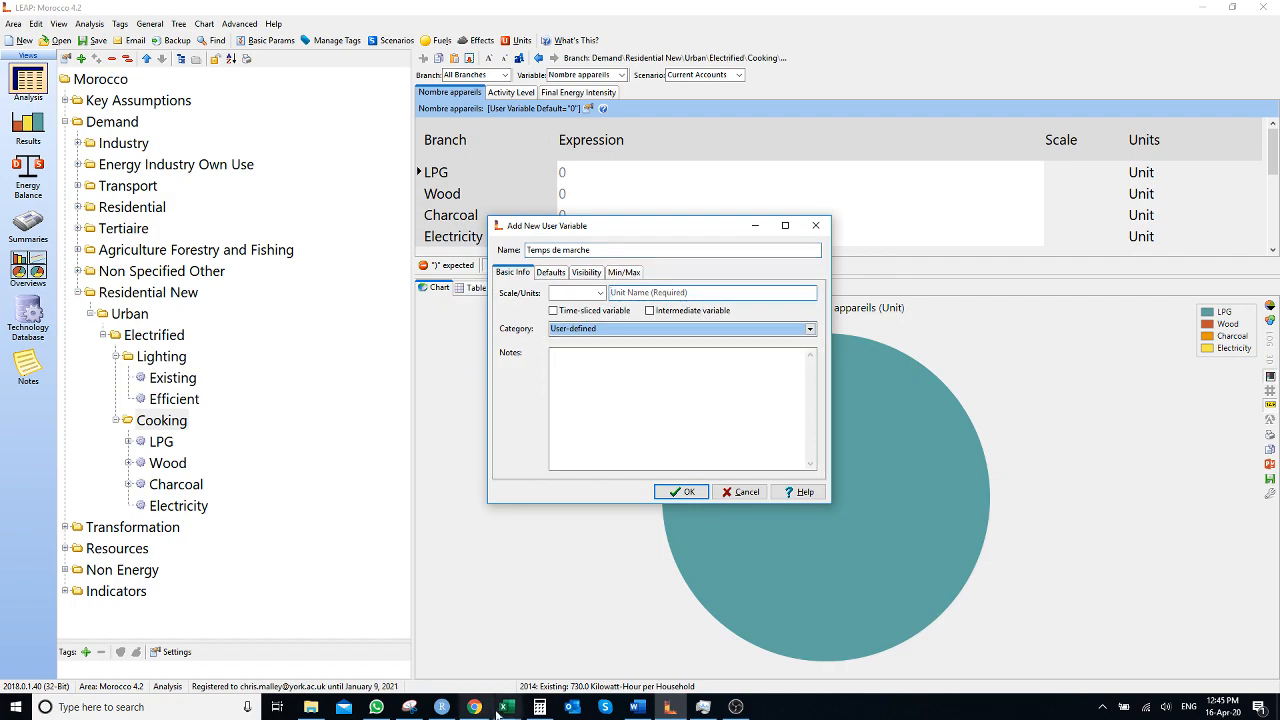
Check the running-time units of the appliances in the Excel workbook, and set the Temps de marche unit in LEAP to "time per year"
click(502, 711)
click(1085, 652)
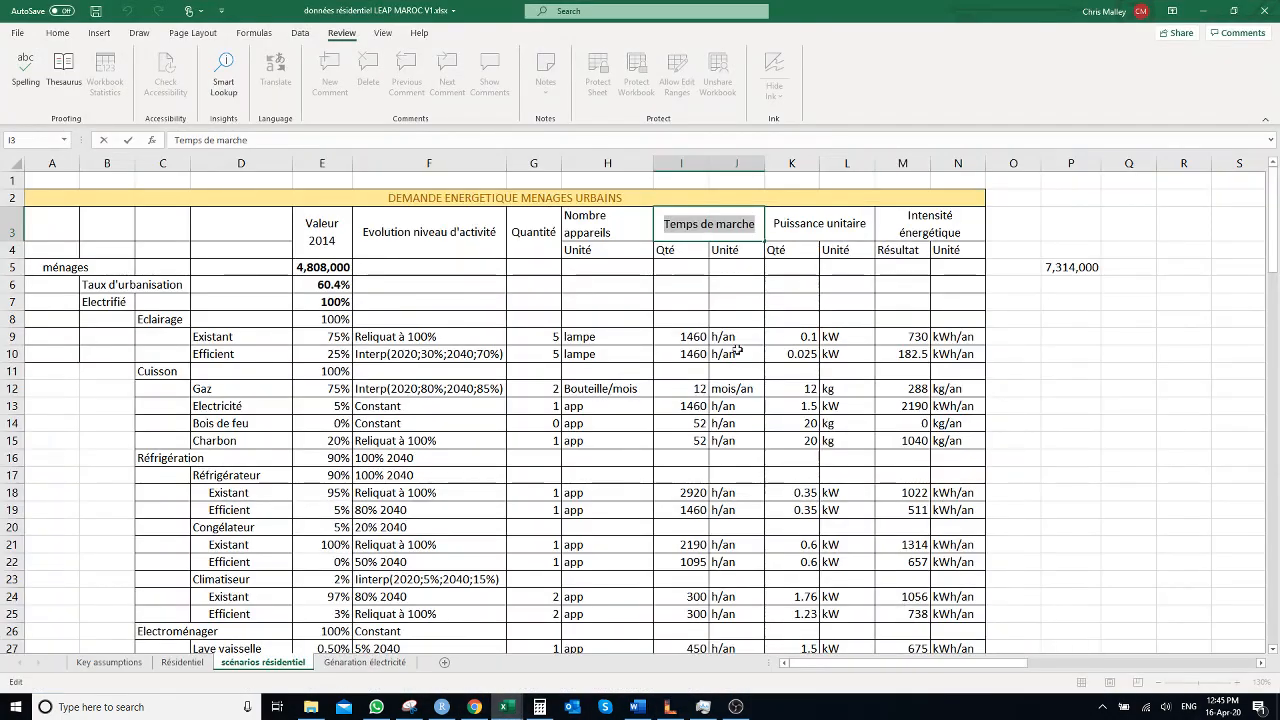
scroll(754, 423, down, 7)
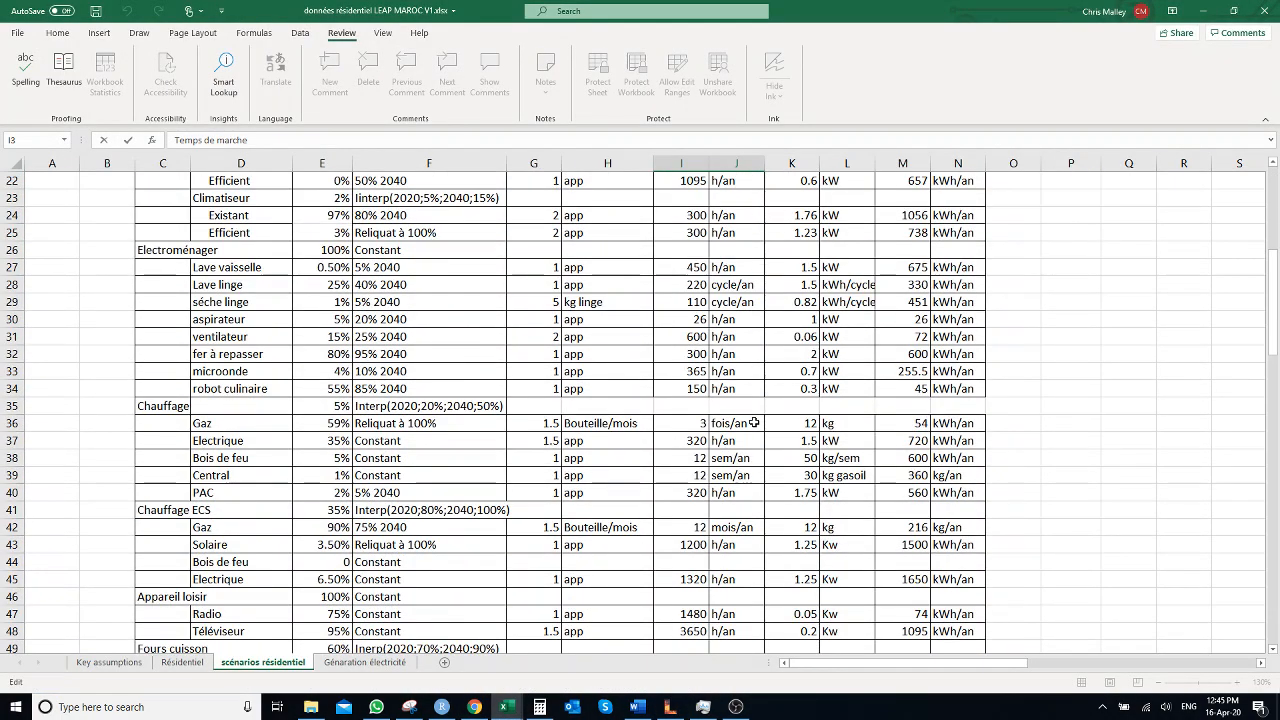
scroll(754, 423, up, 7)
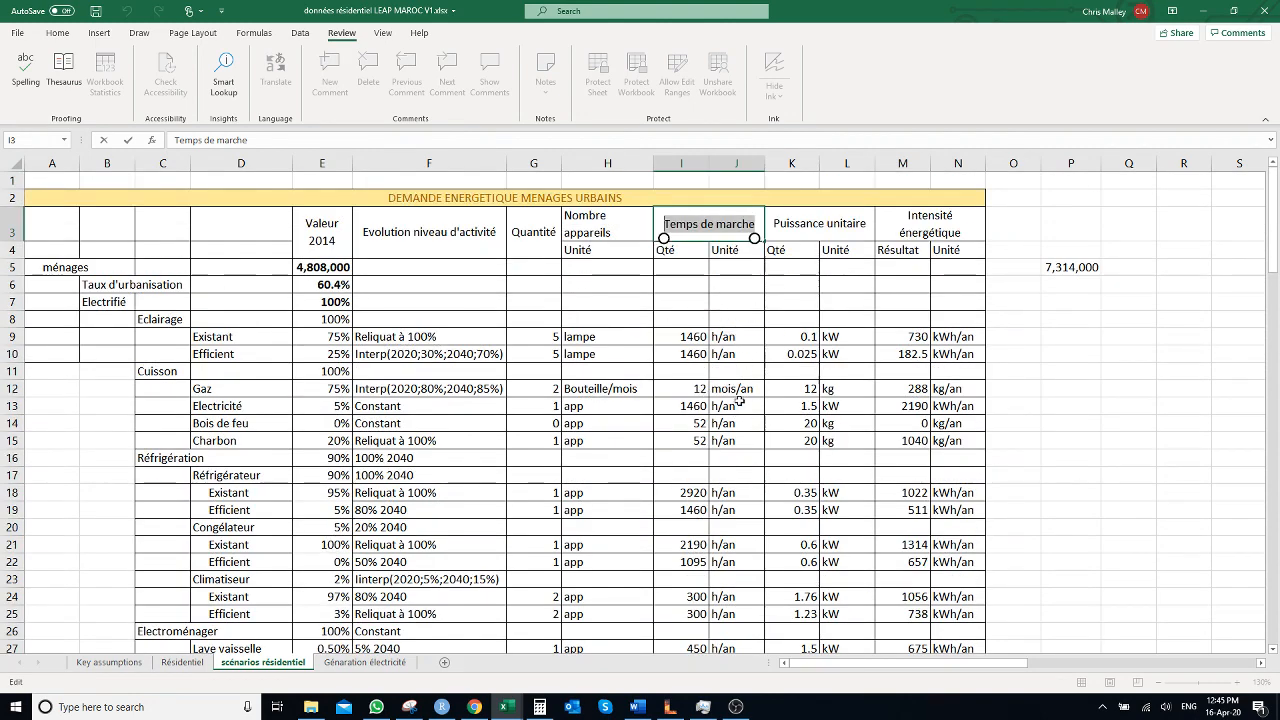
scroll(740, 401, down, 4)
scroll(740, 401, up, 4)
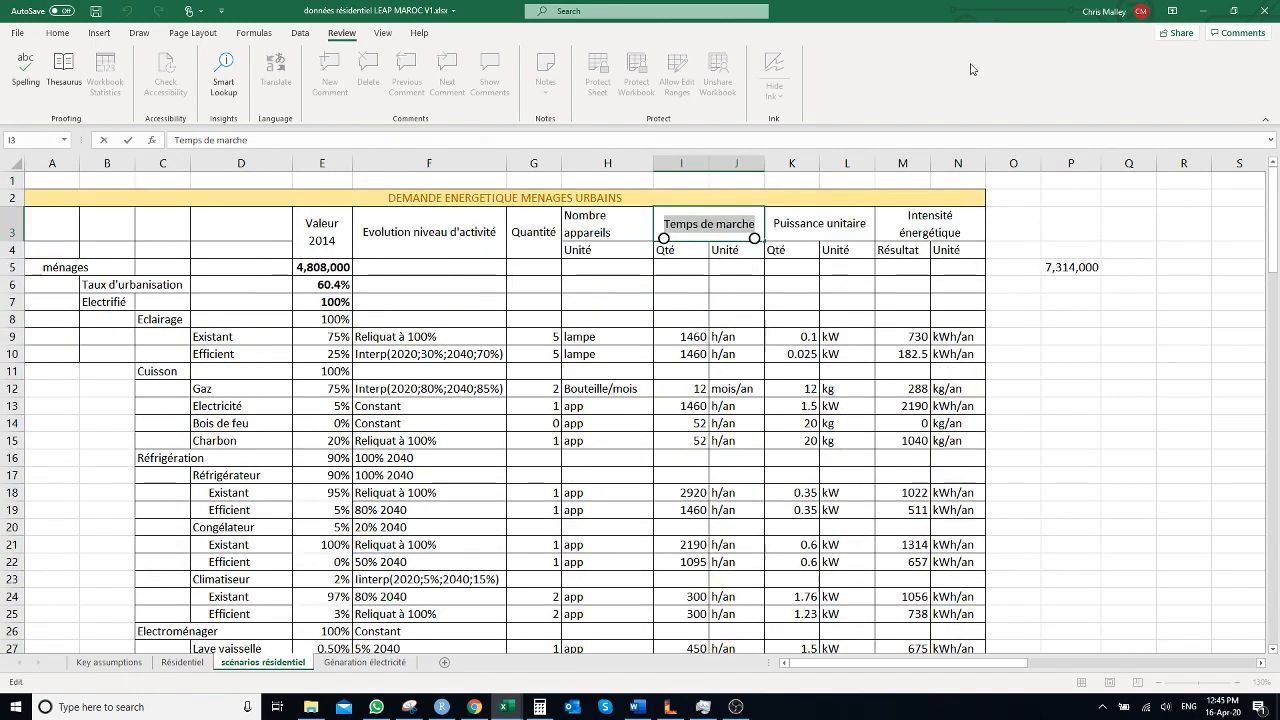
click(1196, 12)
click(651, 292)
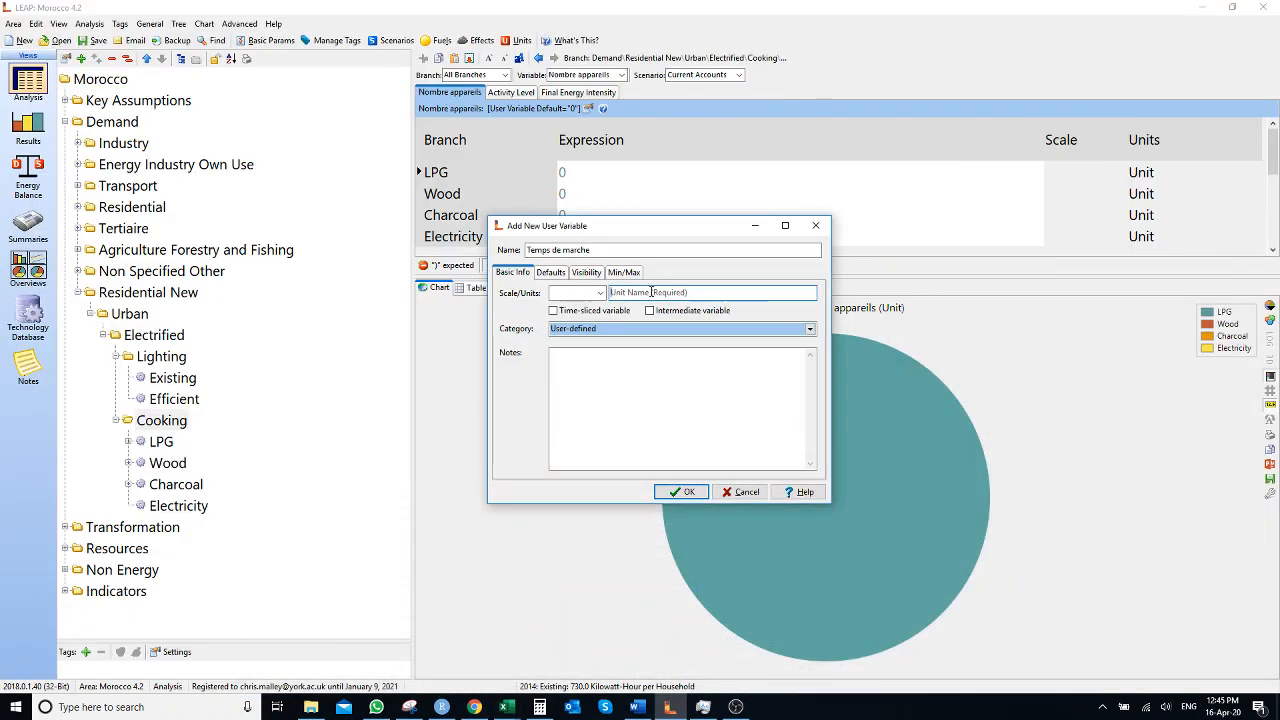
text(time per year)
Restrict the Temps de marche variable's visibility to Demand technologies at all levels below Demand\Residential New, and create the variable
click(586, 272)
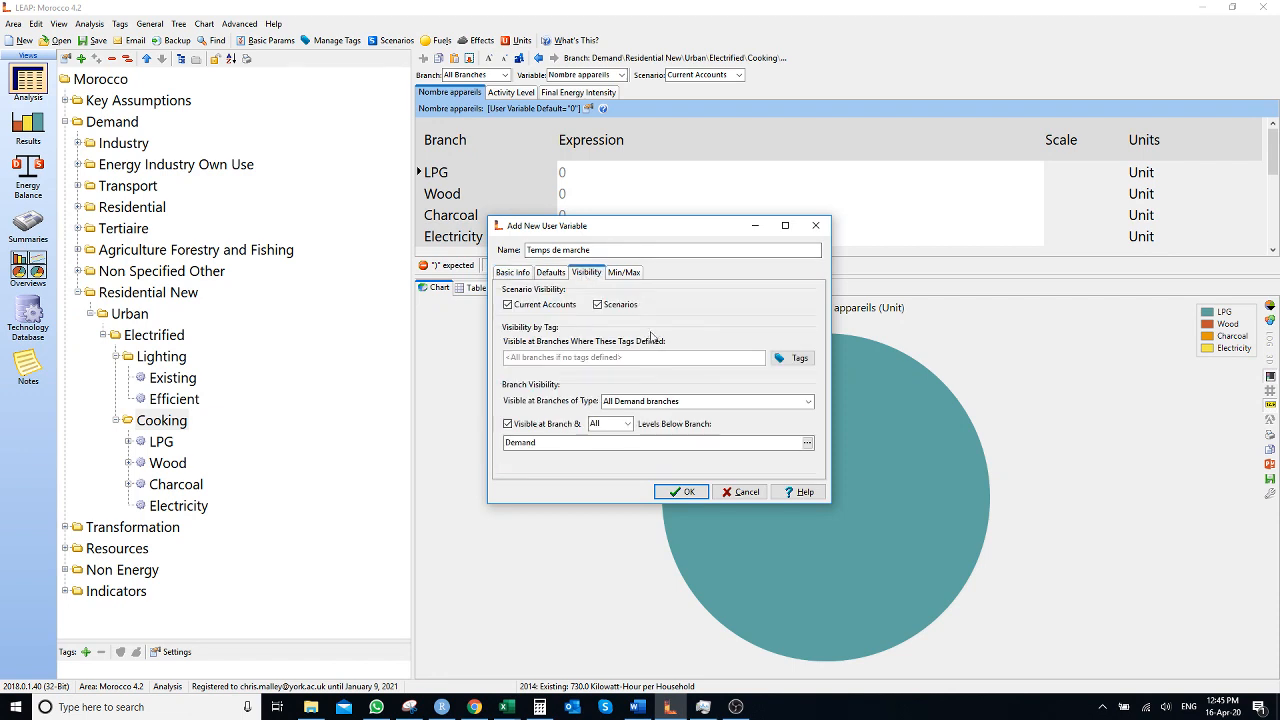
click(807, 404)
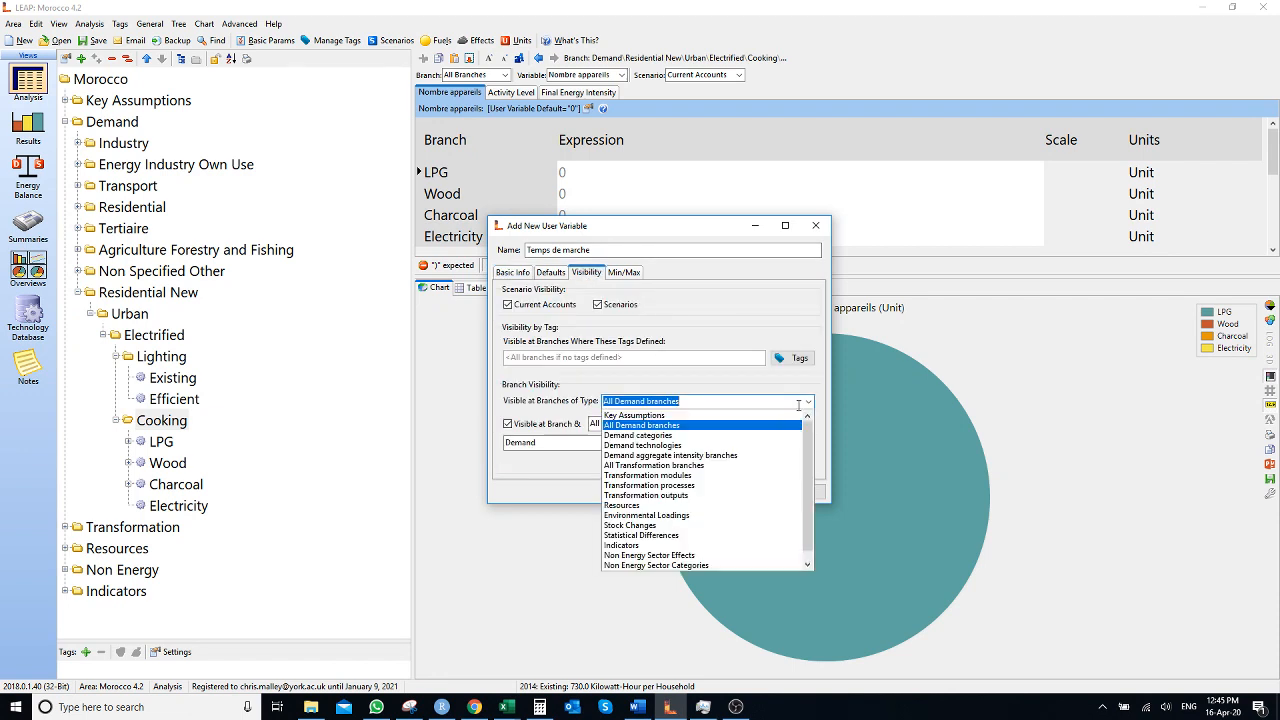
click(678, 446)
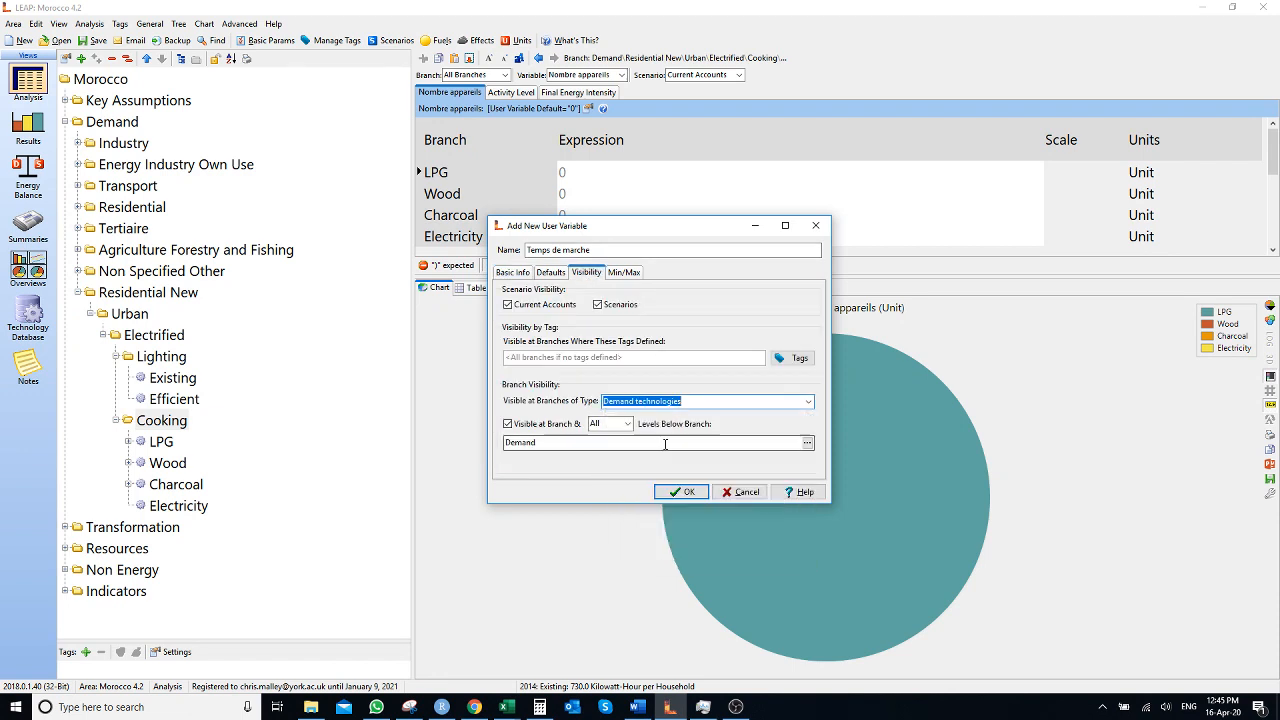
click(807, 443)
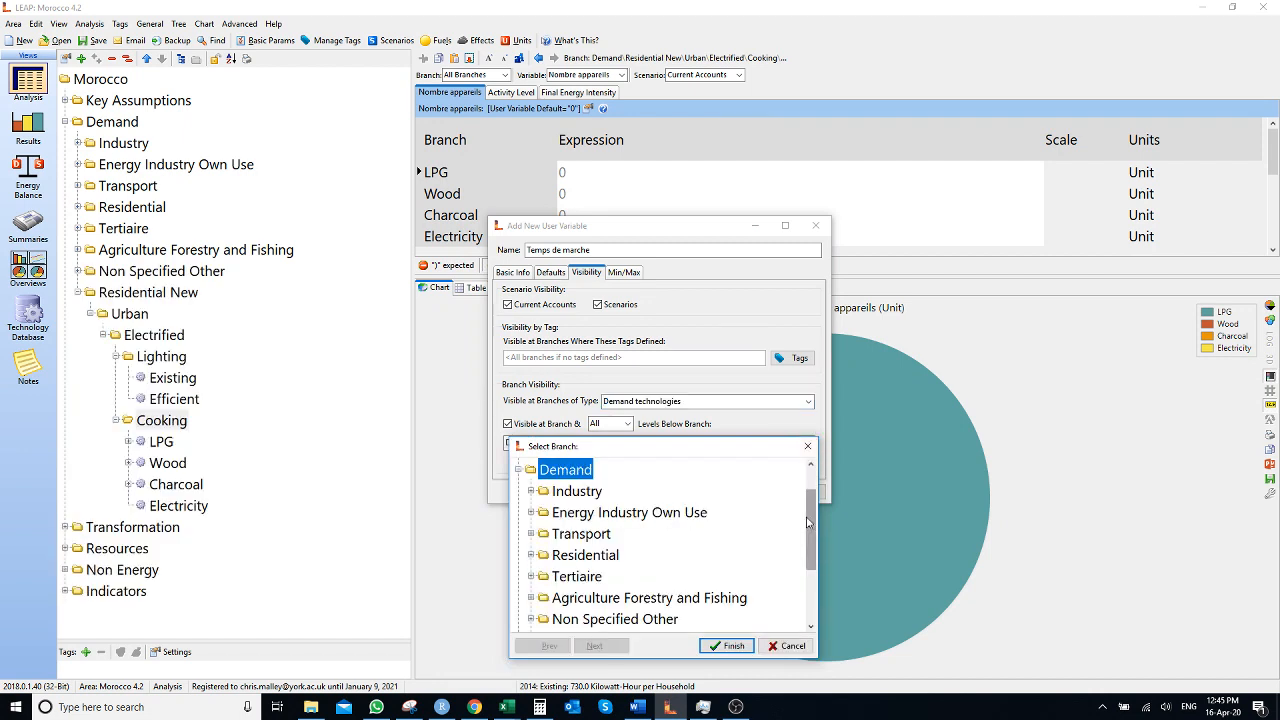
scroll(814, 527, down, 2)
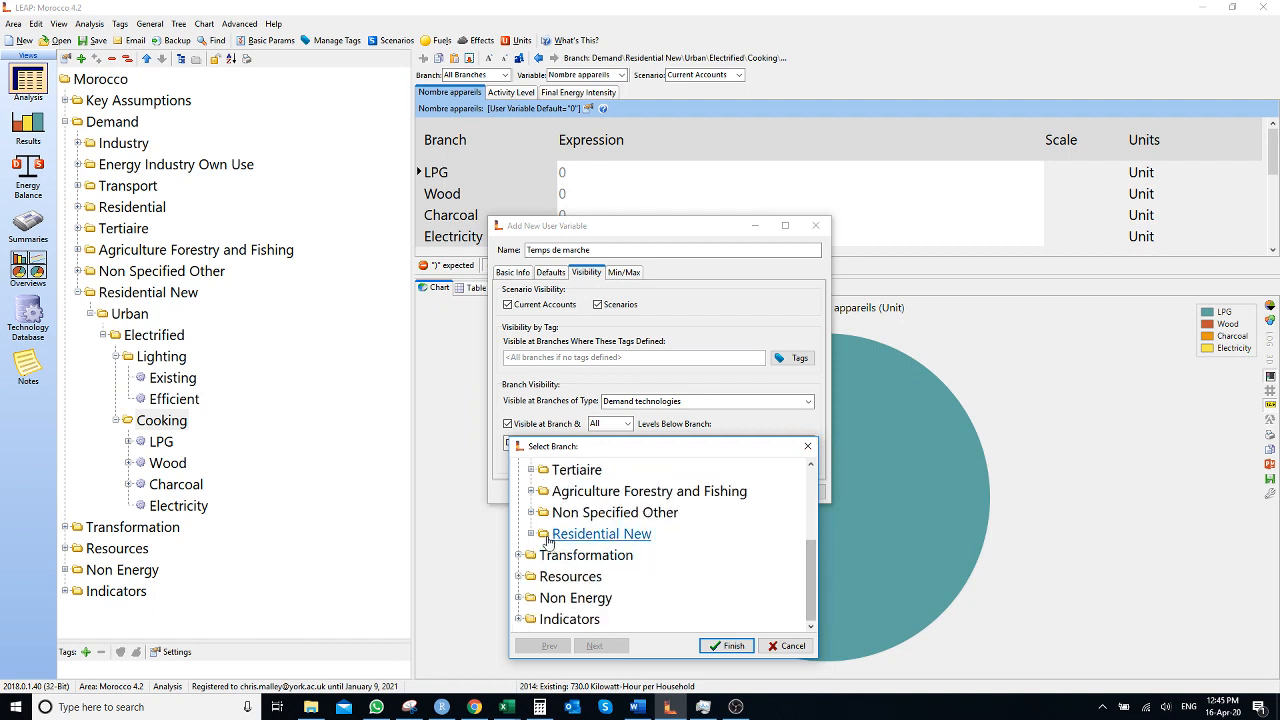
double_click(538, 538)
click(727, 646)
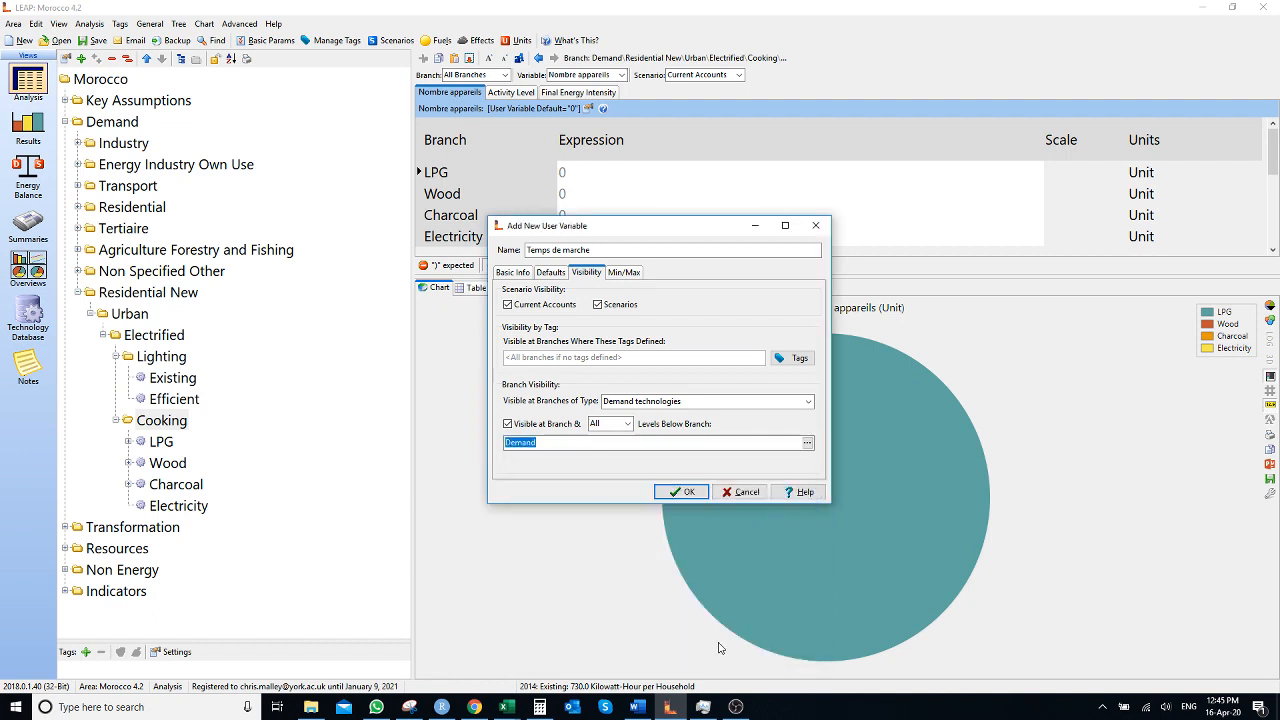
click(688, 491)
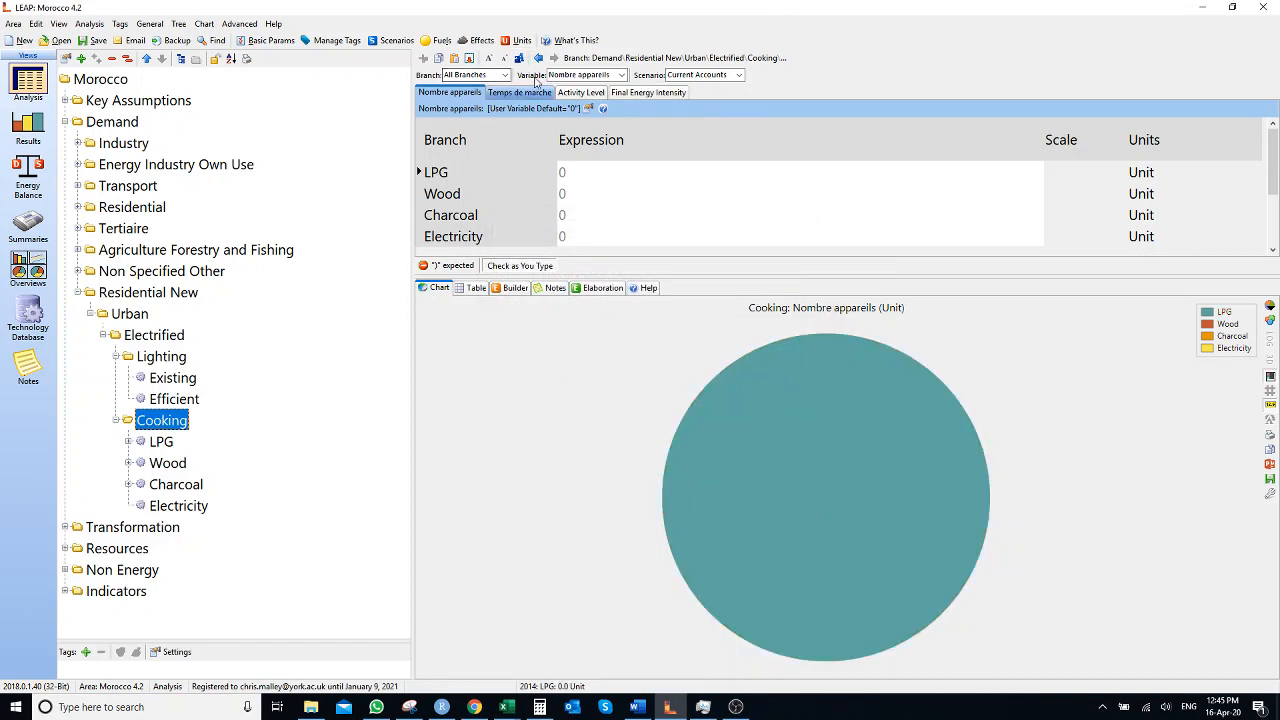
Compare the Temps de marche and Nombre appareils variables on the Cooking branch
click(530, 92)
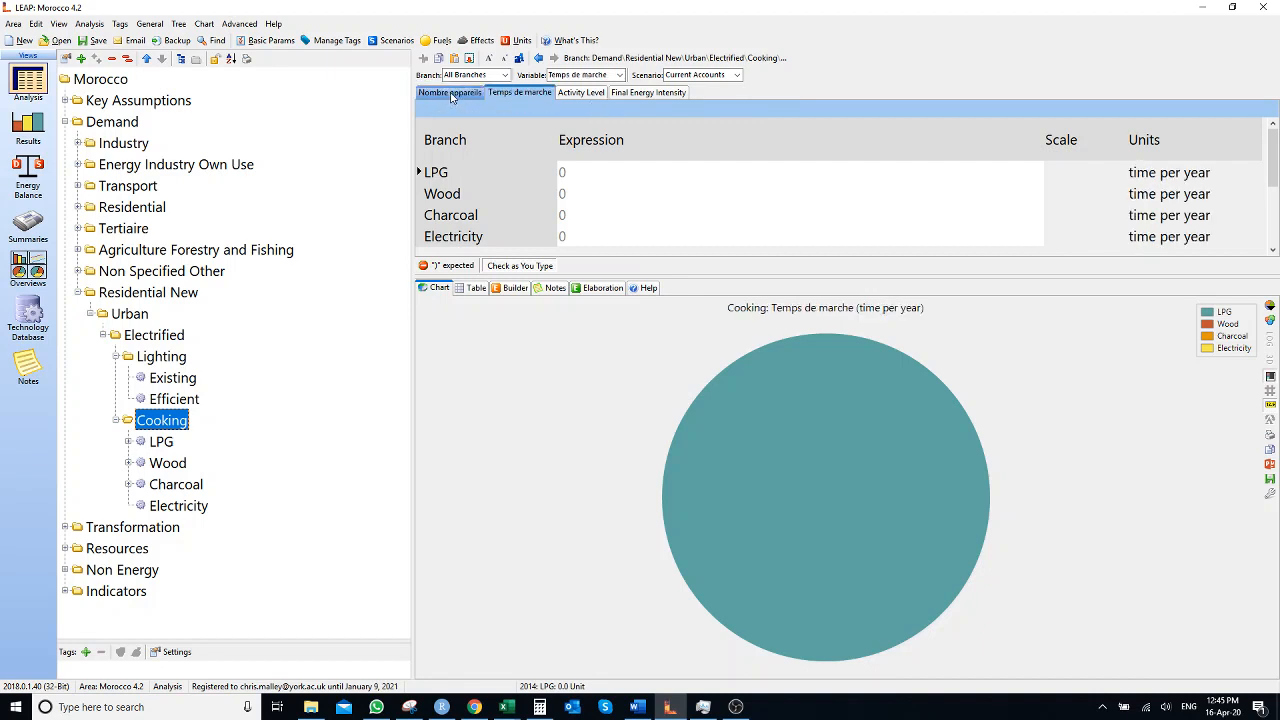
click(450, 92)
click(543, 93)
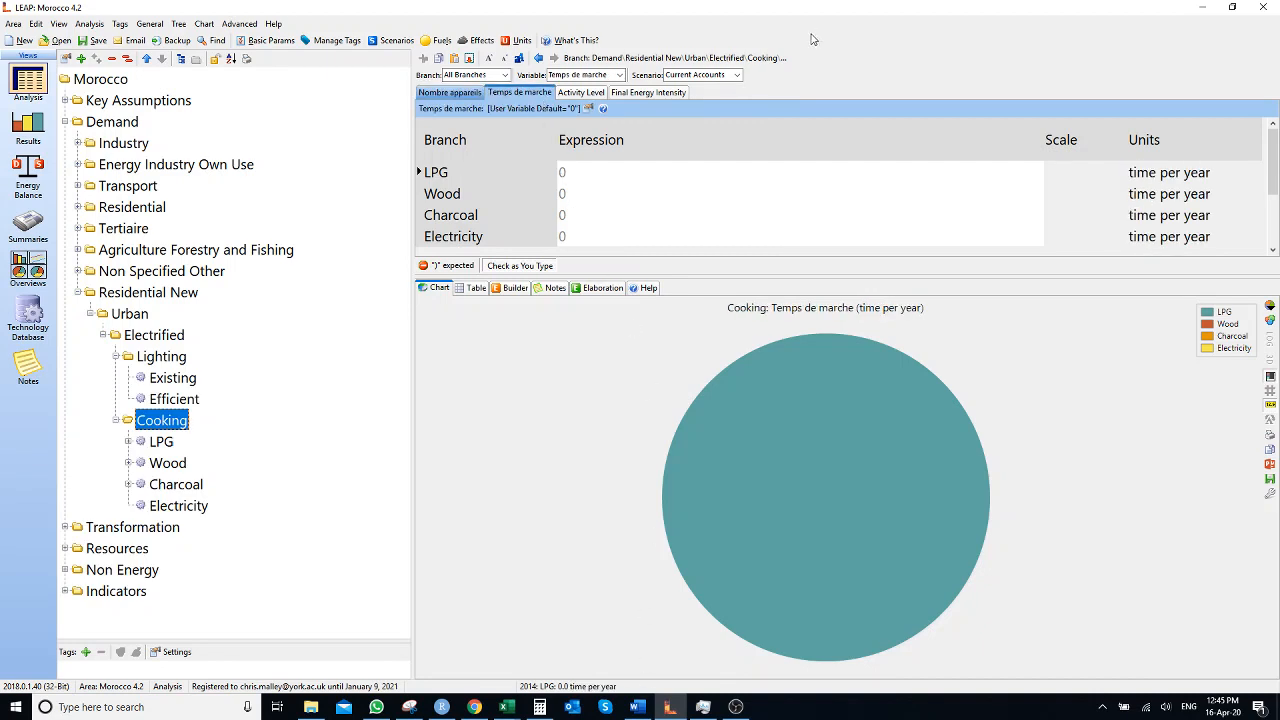
Start a third user variable in LEAP and name it Puissance unitaire, copying the heading from cell K3 of the Excel workbook
right_click(782, 98)
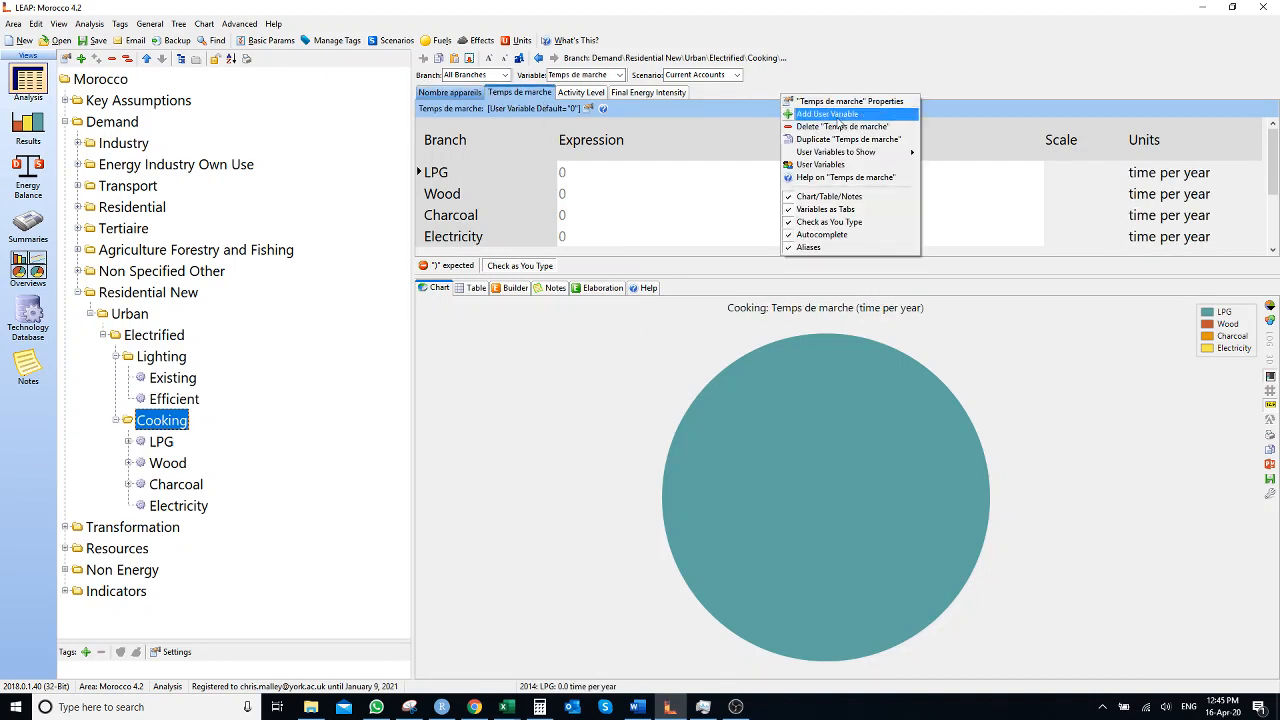
click(838, 114)
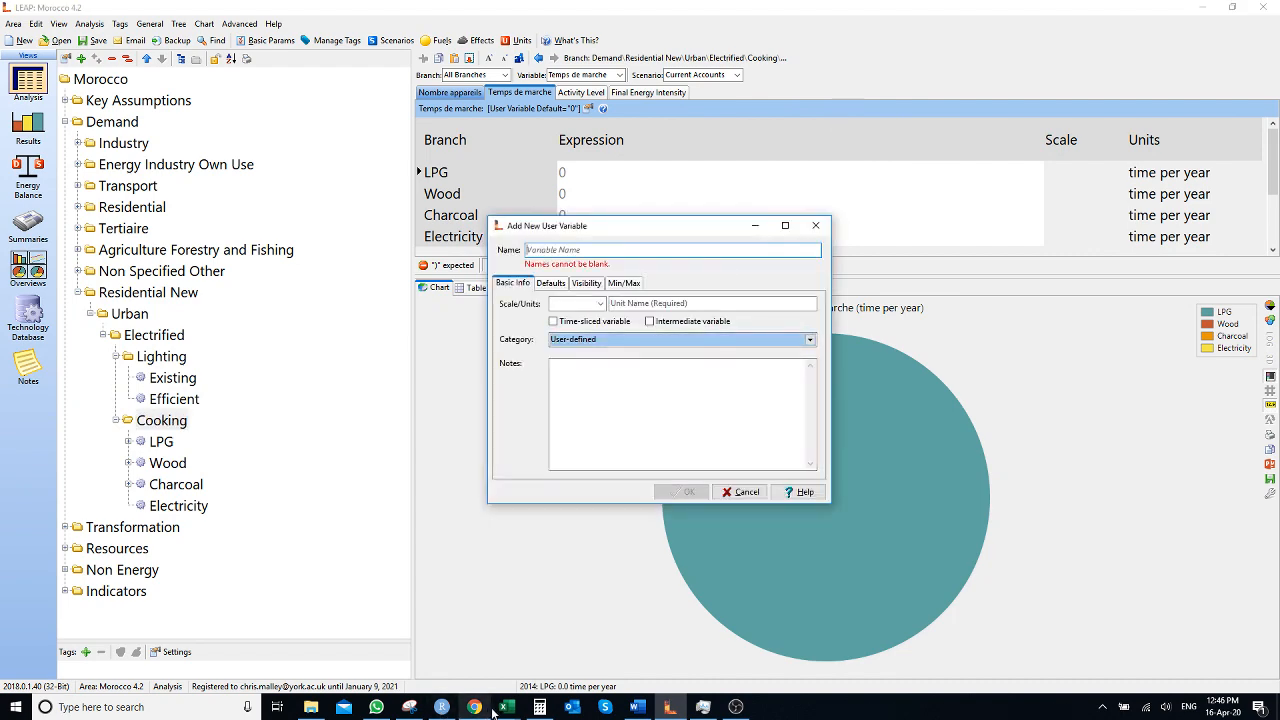
click(507, 707)
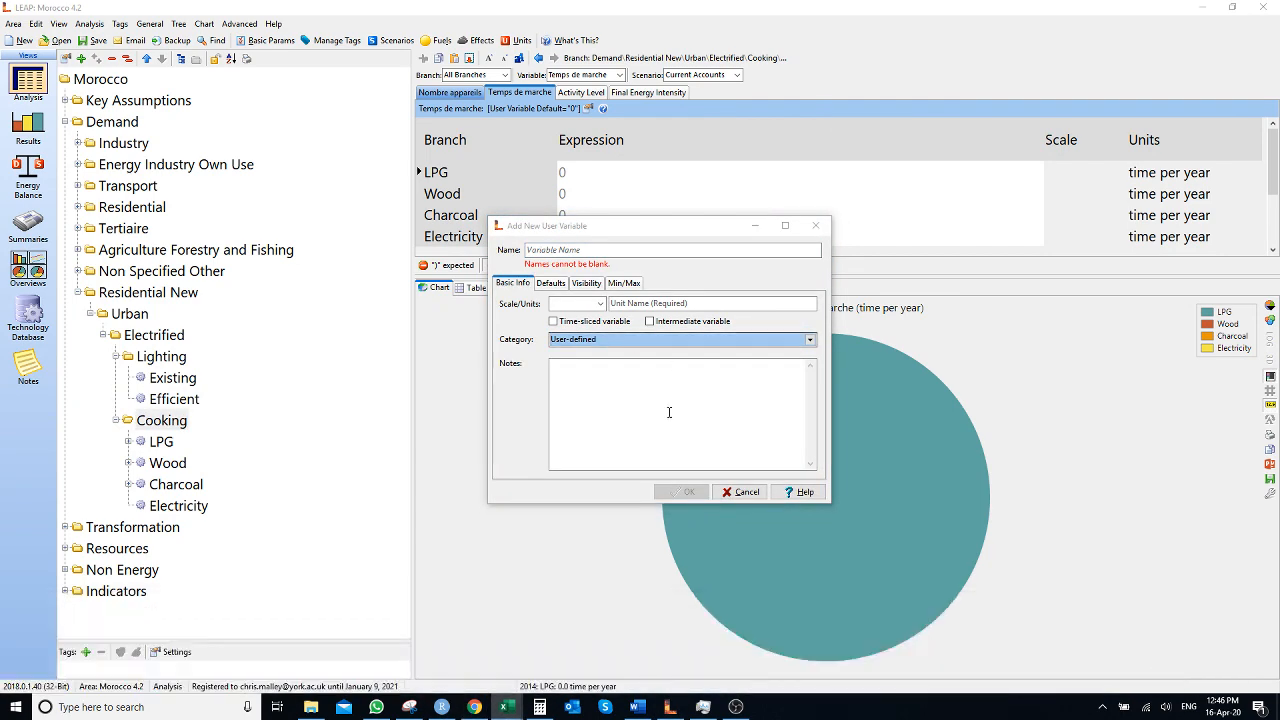
click(507, 707)
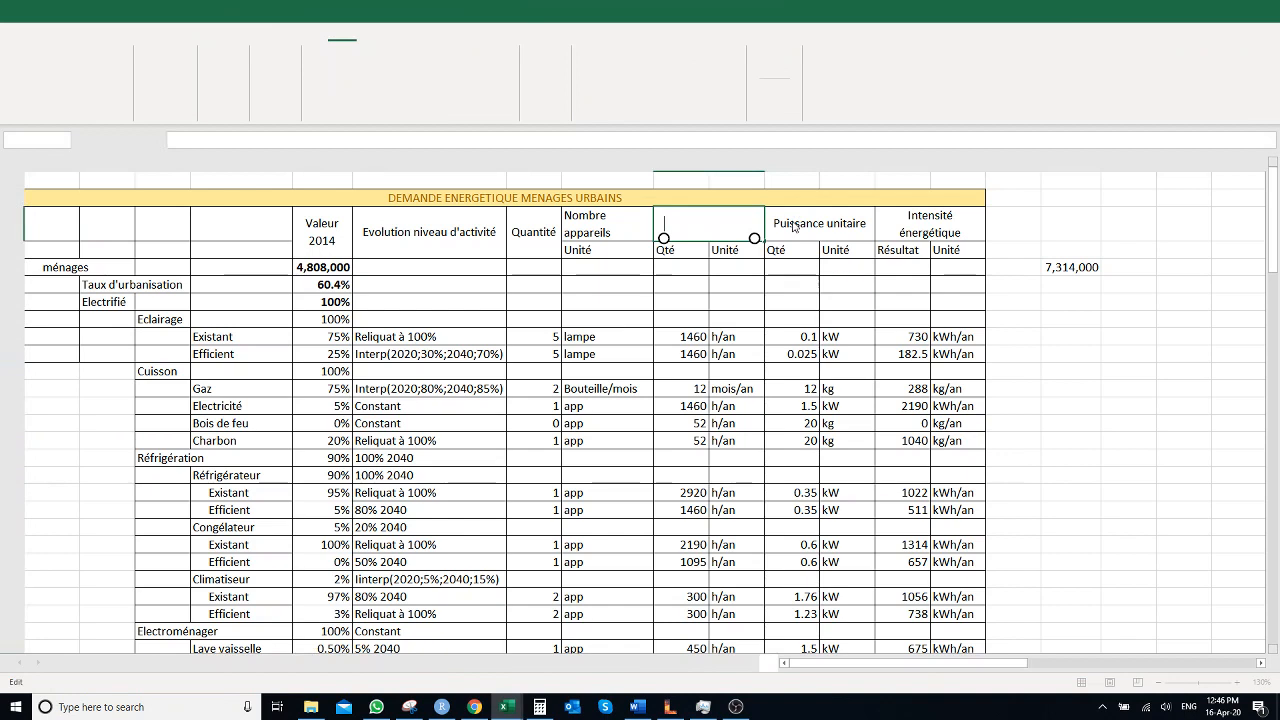
click(806, 221)
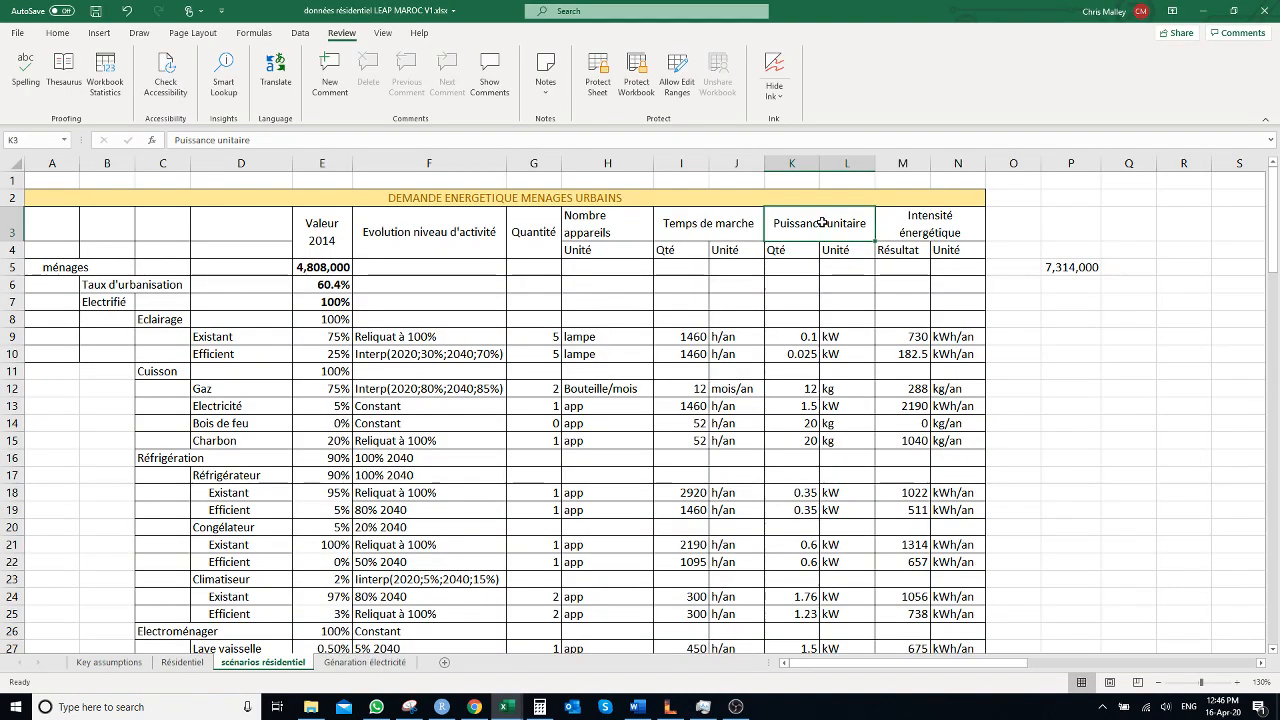
double_click(839, 223)
drag(869, 224, 773, 224)
key(ctrl+c)
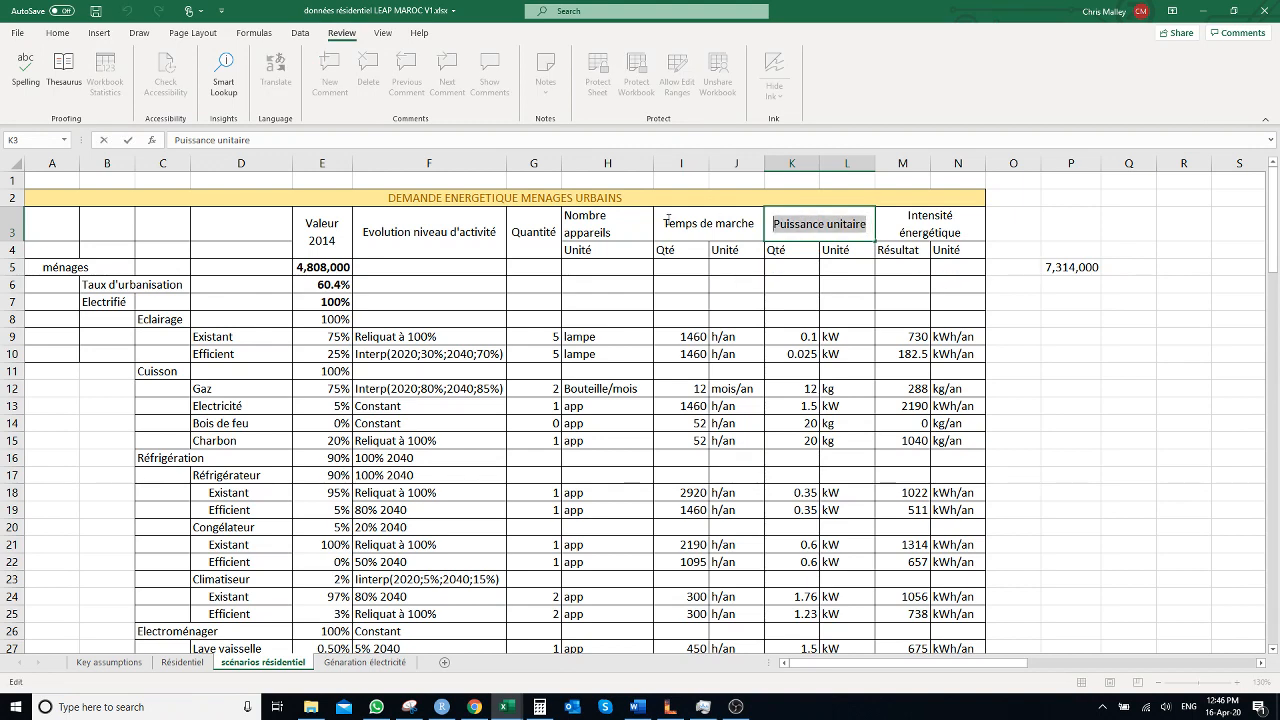
click(668, 707)
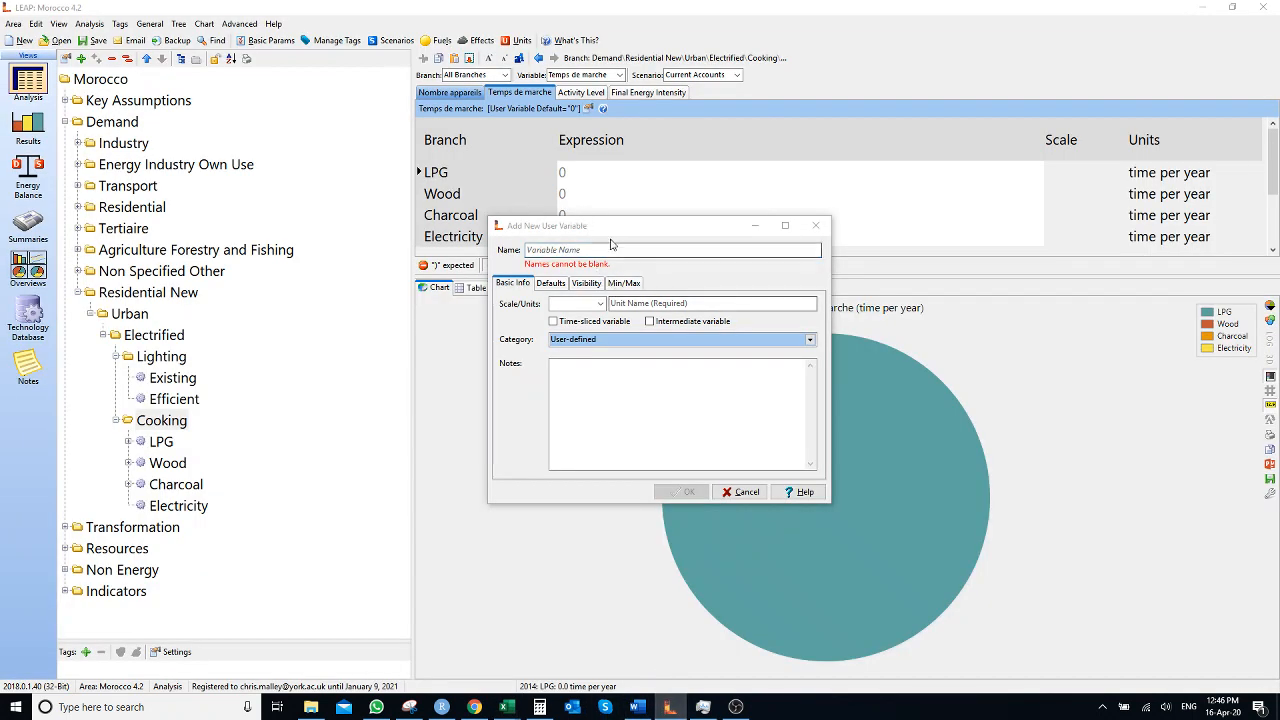
click(610, 251)
key(ctrl+v)
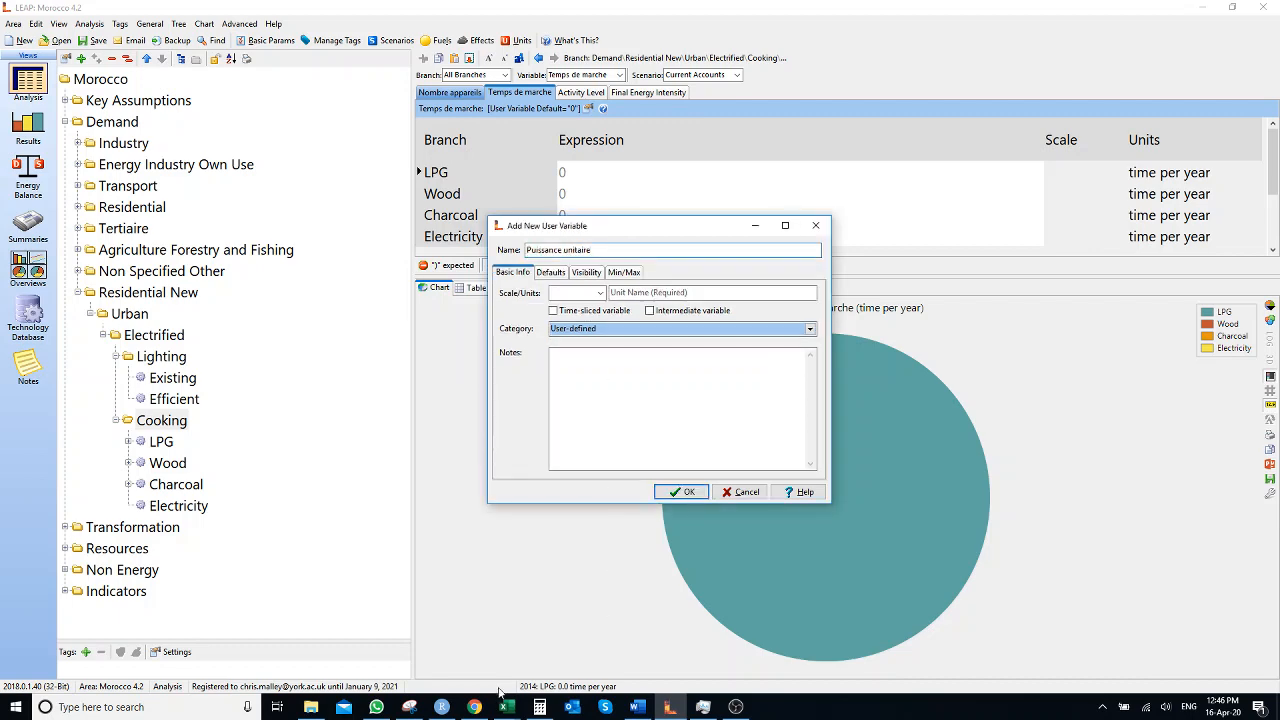
Check the unit power units in the Excel workbook, and set the Puissance unitaire unit in LEAP to "Unit"
mouse_move(507, 707)
click(1122, 653)
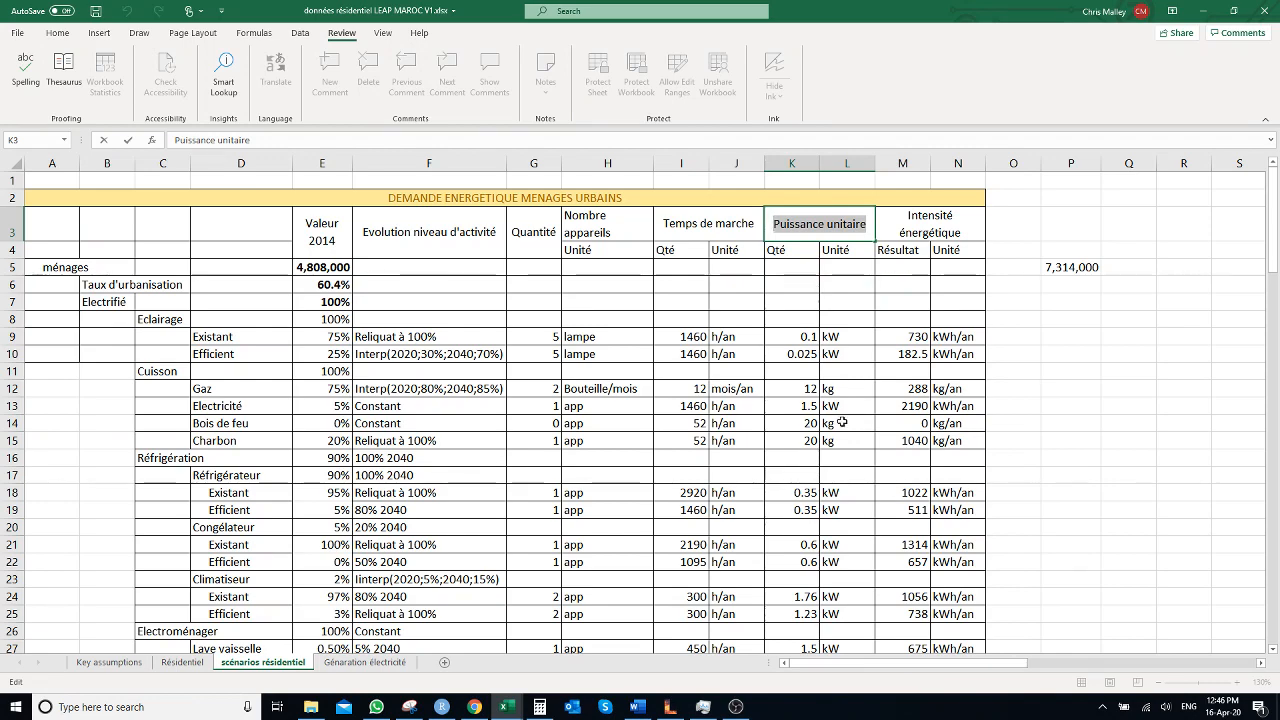
scroll(834, 513, down, 8)
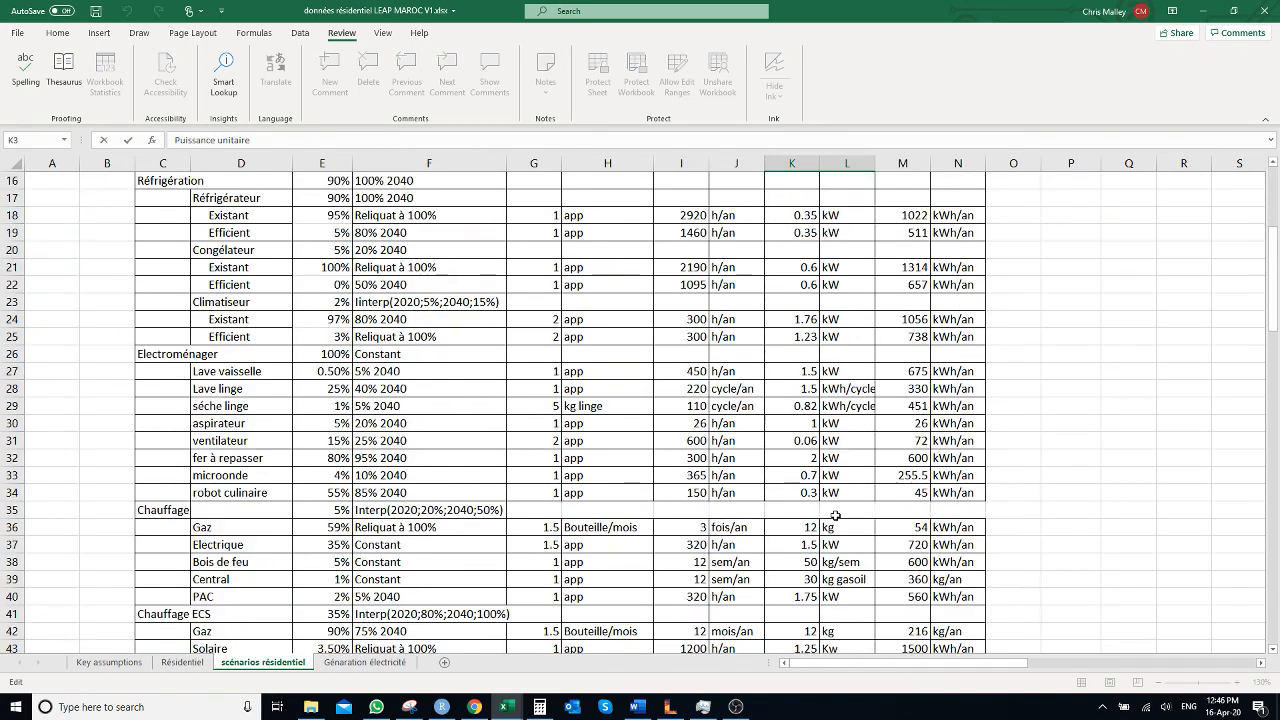
scroll(838, 446, up, 7)
scroll(838, 446, up, 1)
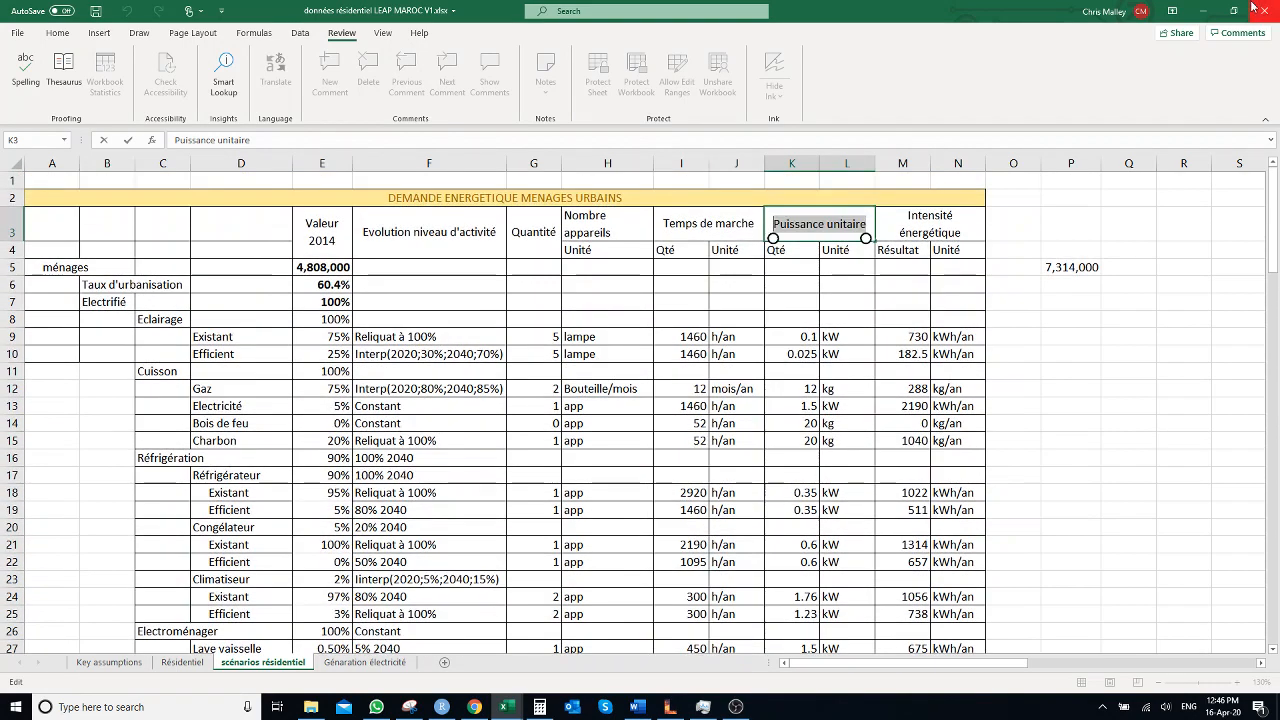
key(alt+Tab)
click(669, 291)
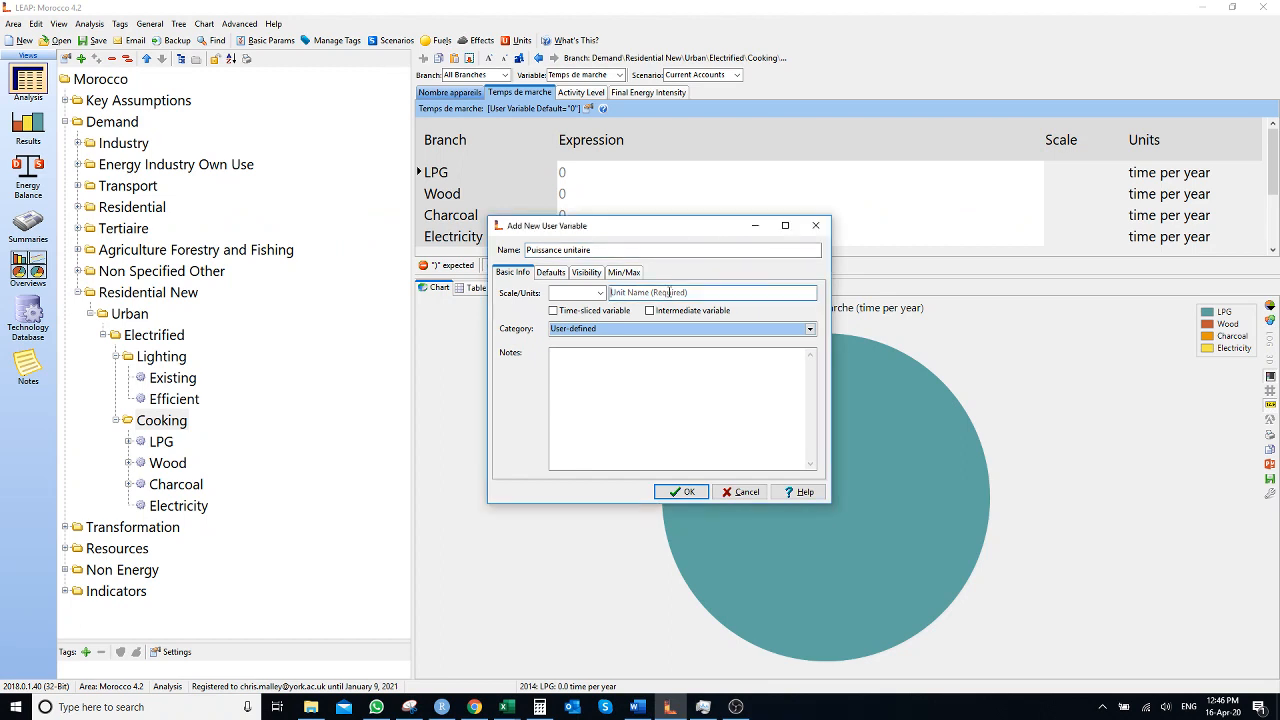
text(Unit)
Limit the Puissance unitaire variable to Demand technologies at all levels below Demand\Residential New, and create it
click(586, 272)
click(640, 401)
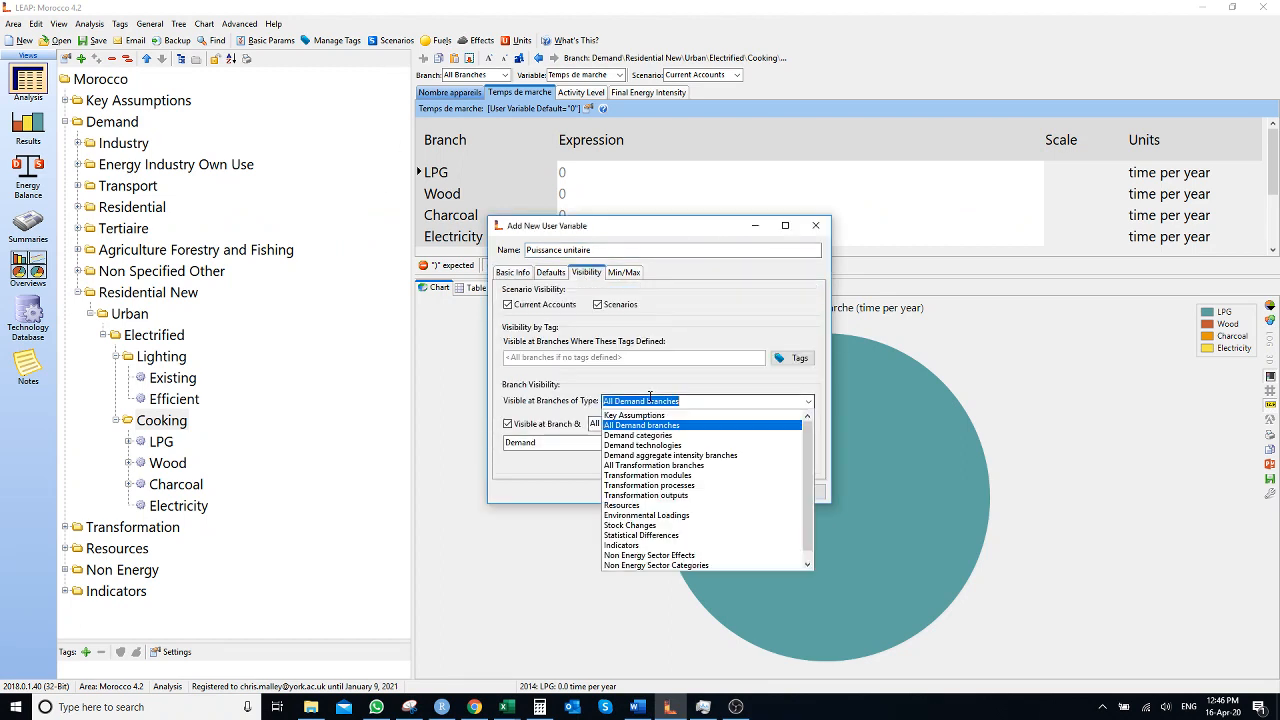
click(662, 452)
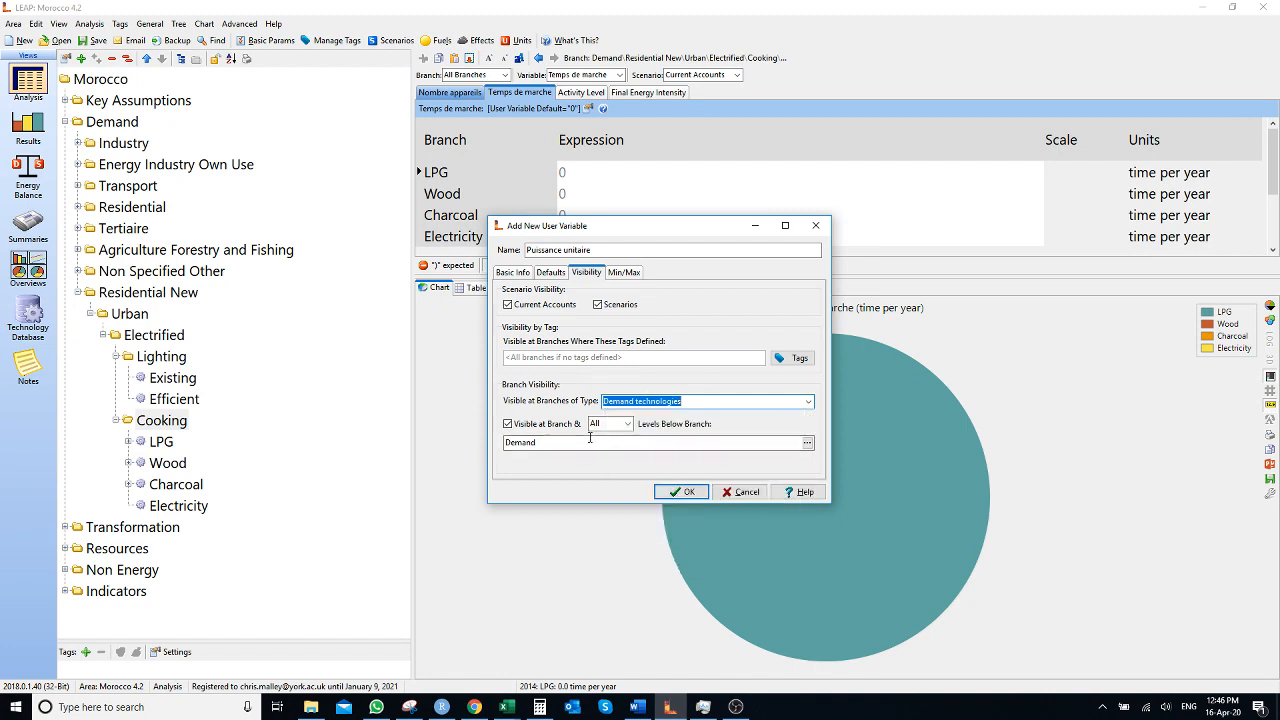
click(808, 444)
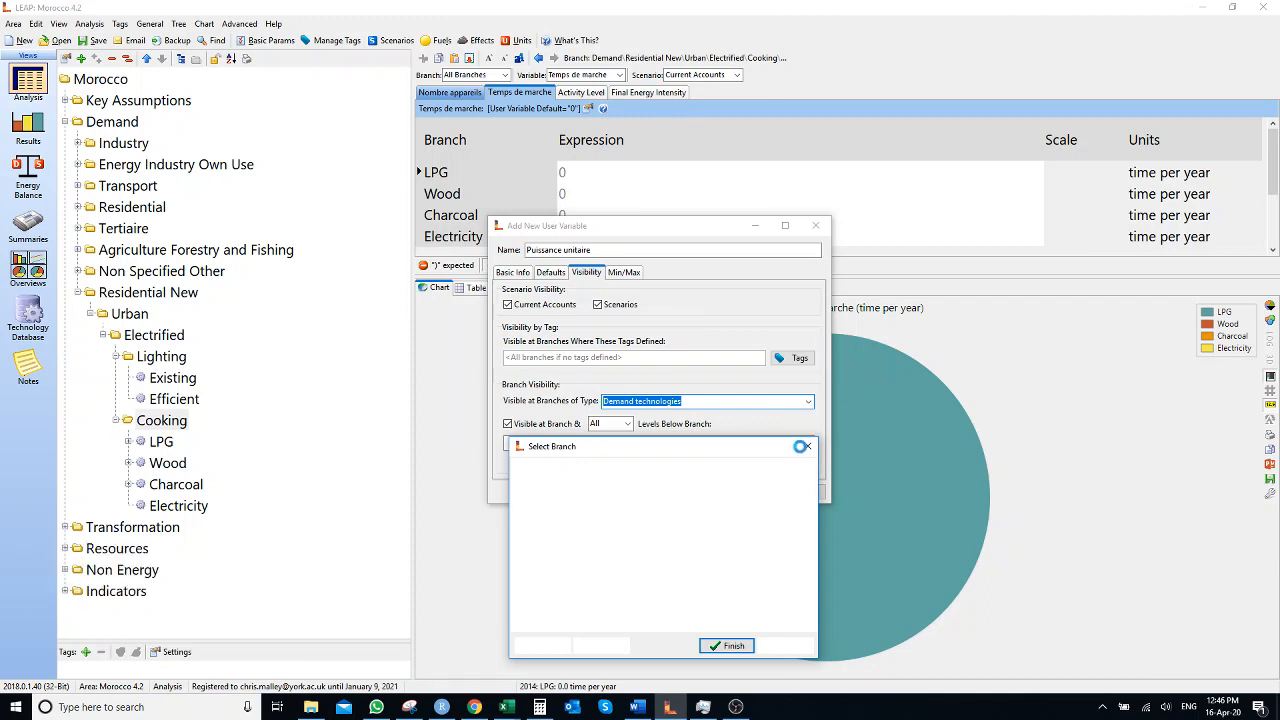
scroll(655, 600, down, 2)
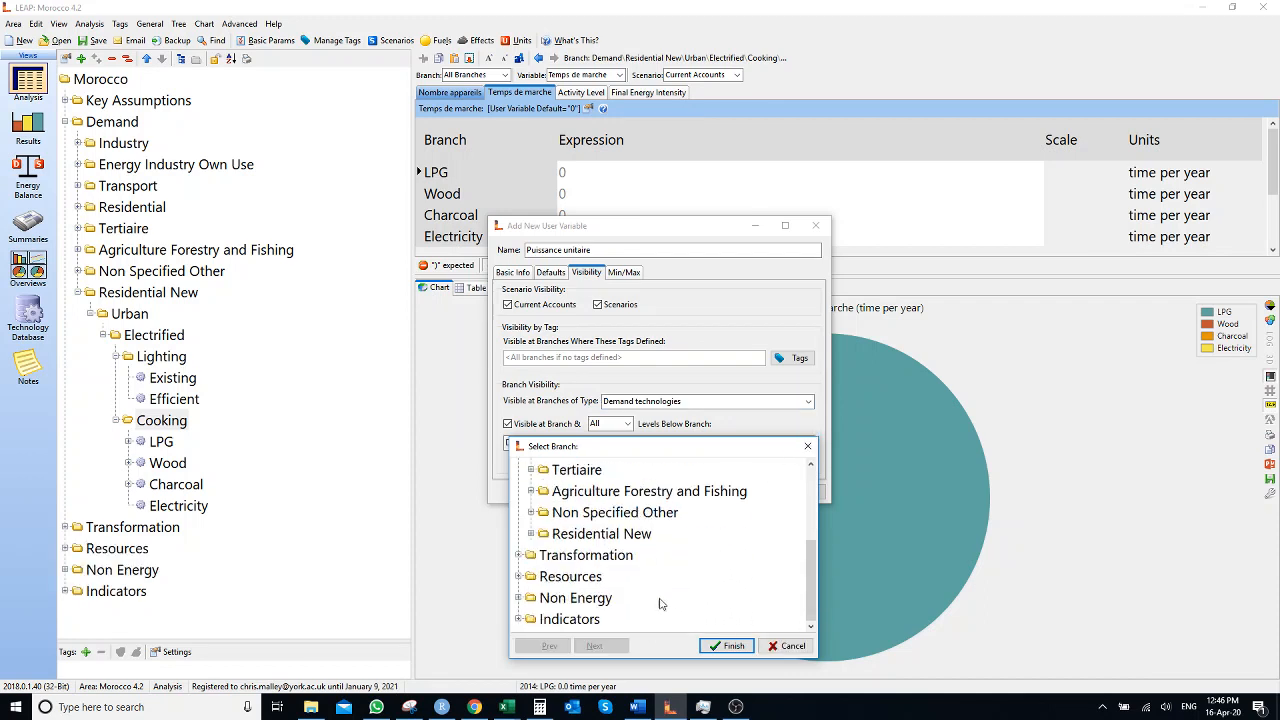
double_click(600, 534)
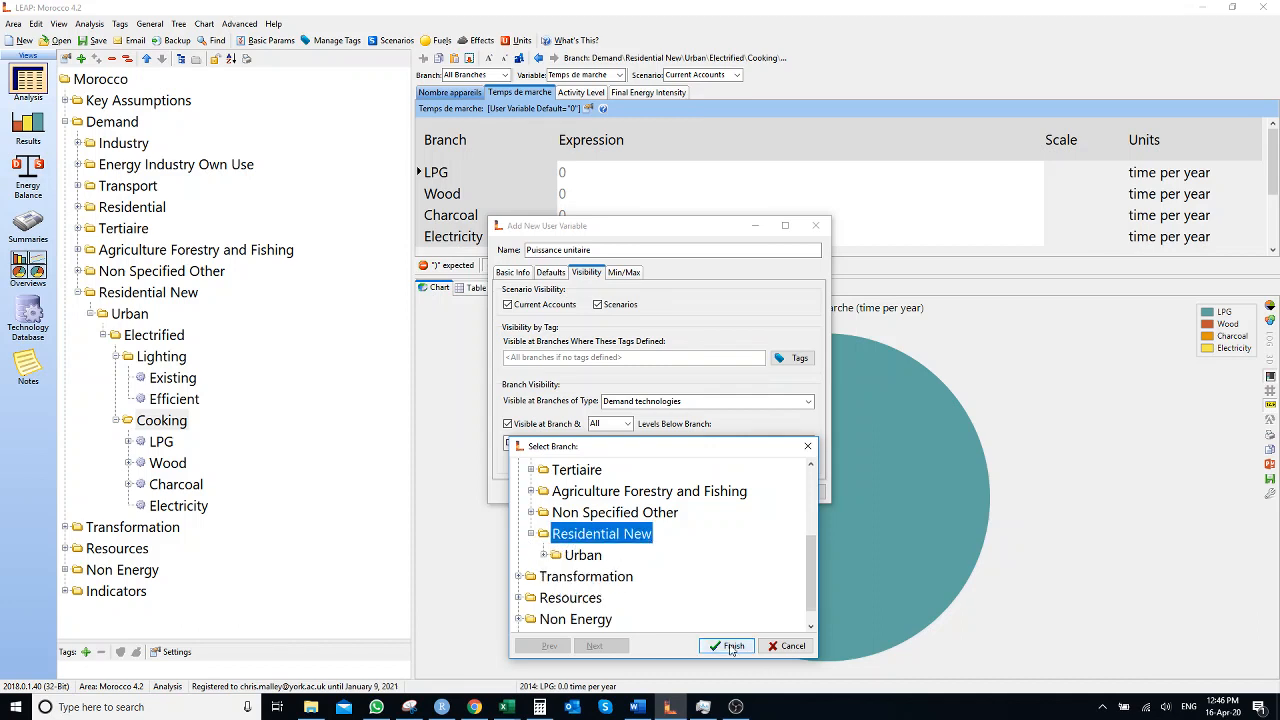
click(733, 646)
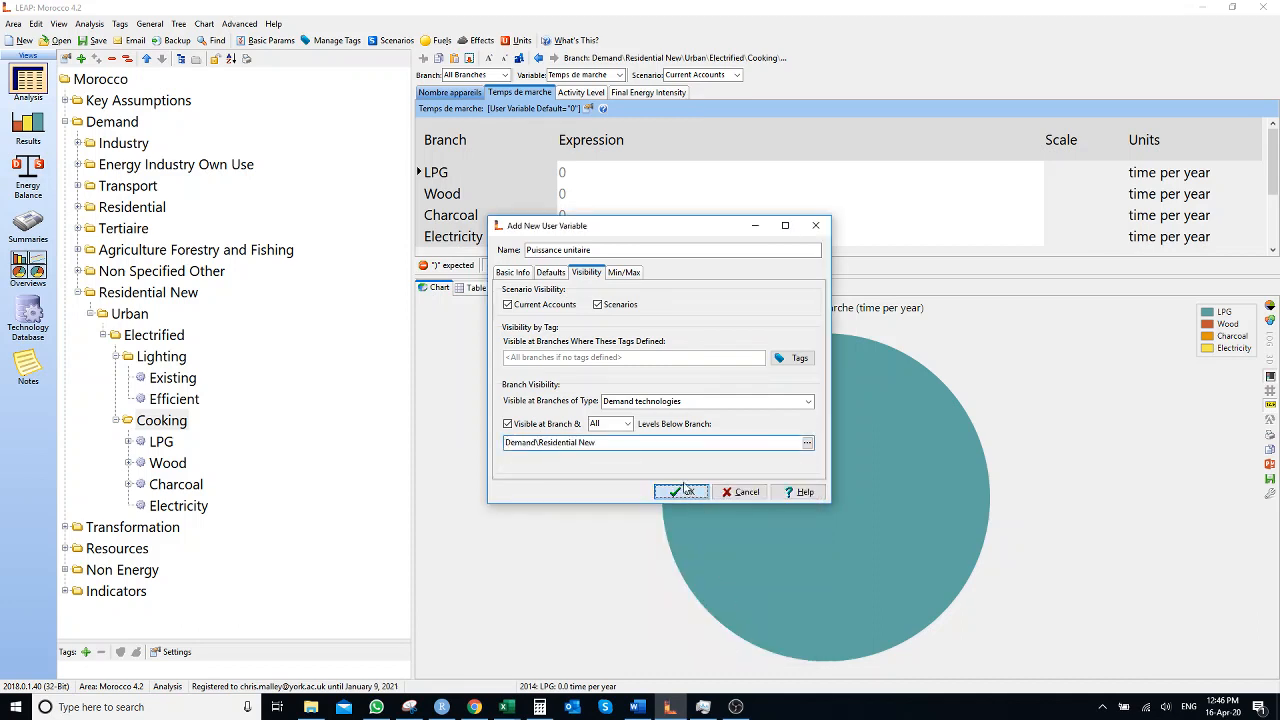
click(685, 490)
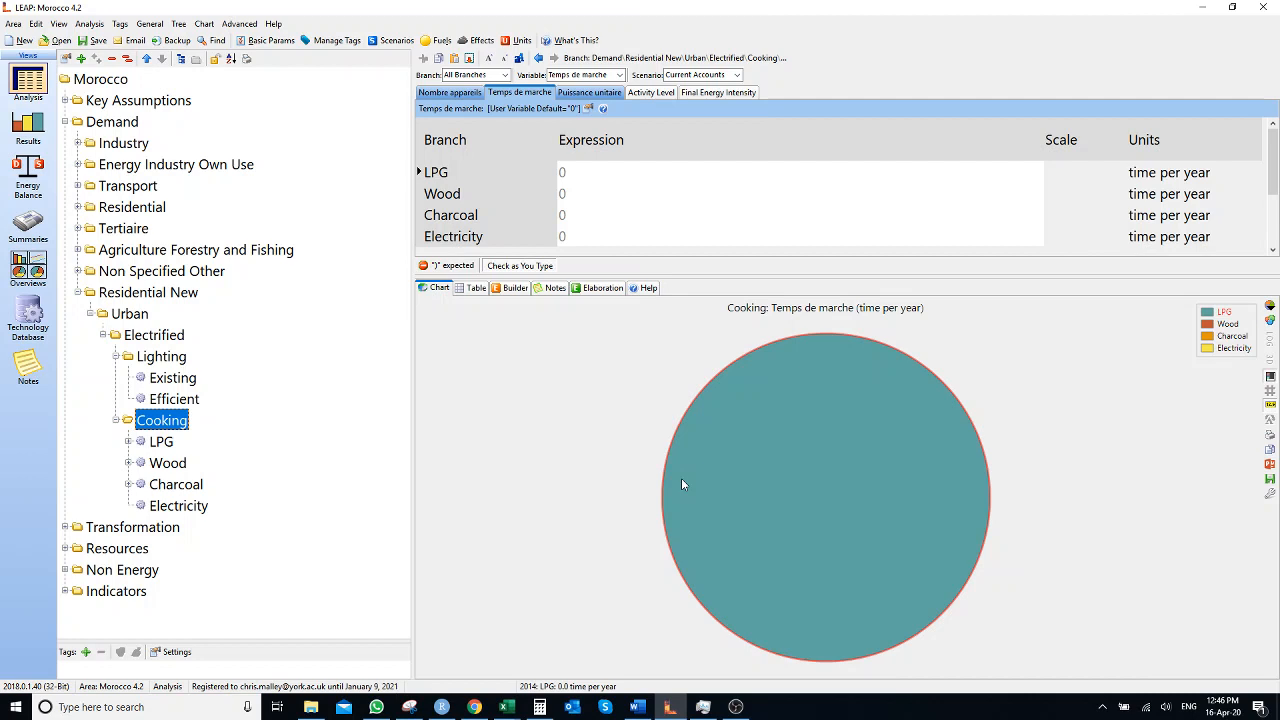
Show Nombre appareils for the urban Lighting branch, and check the existing lamp quantity and unit in the Excel workbook
click(460, 93)
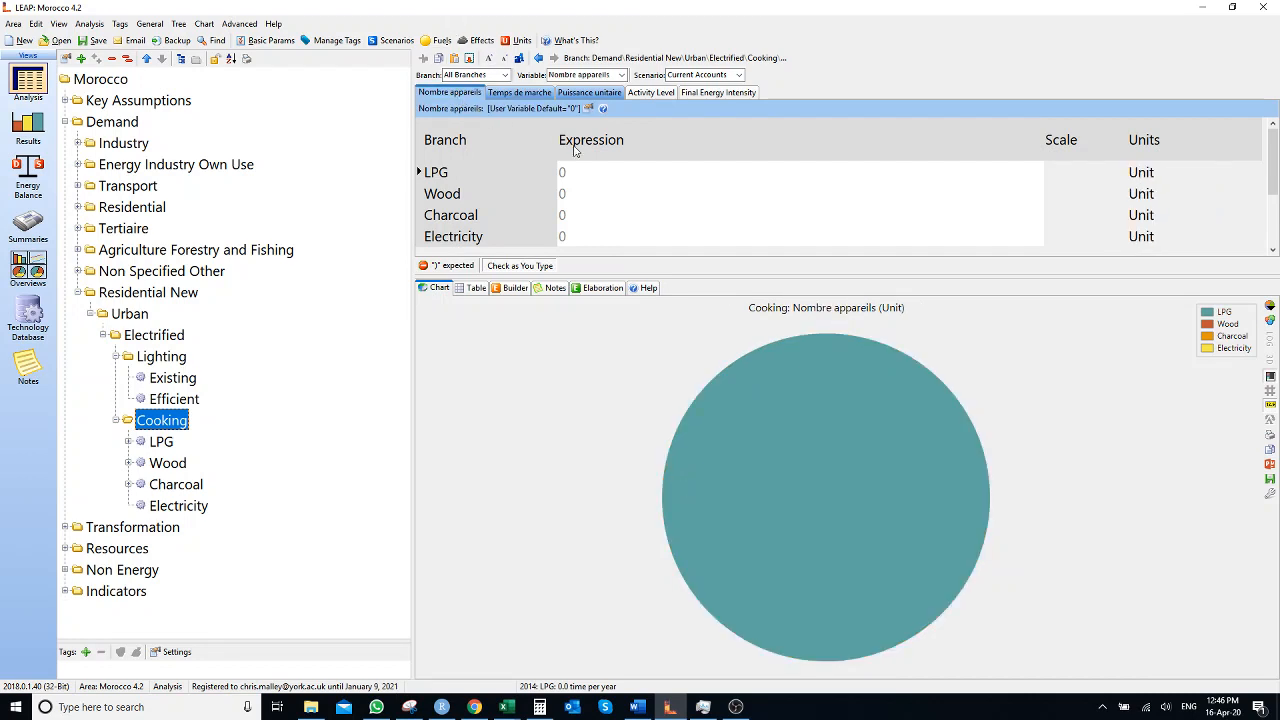
click(161, 356)
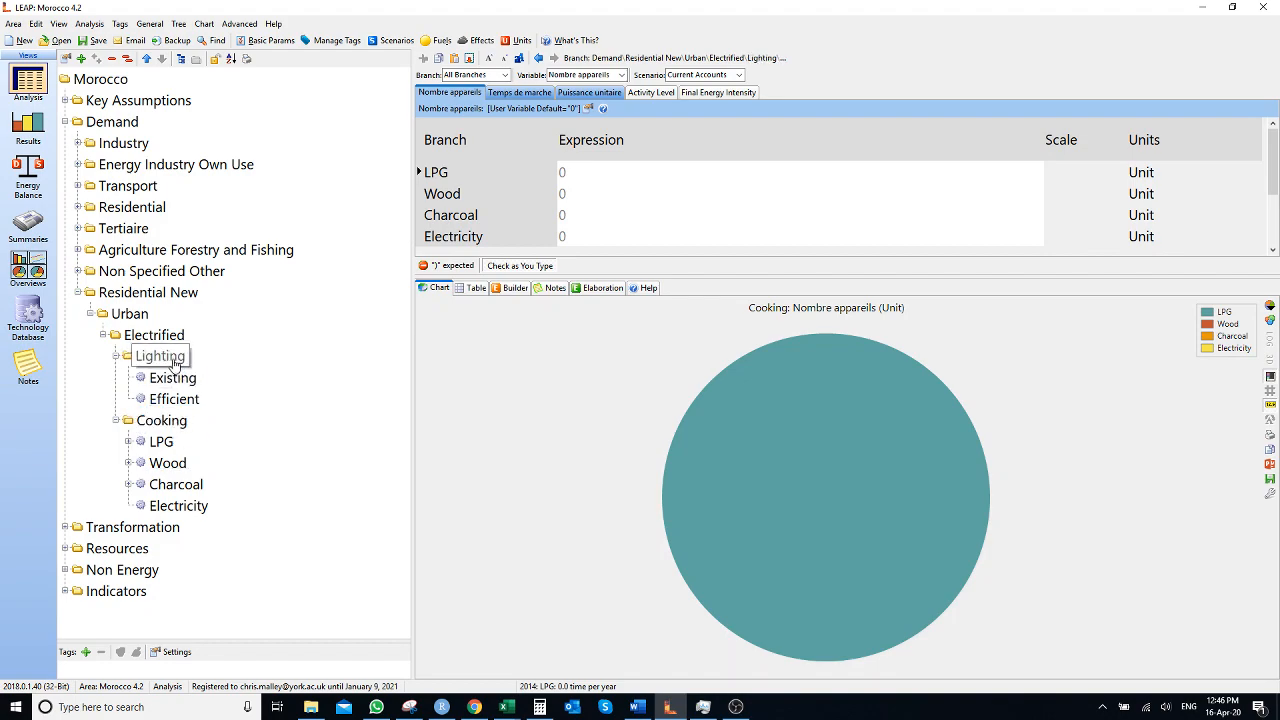
click(506, 707)
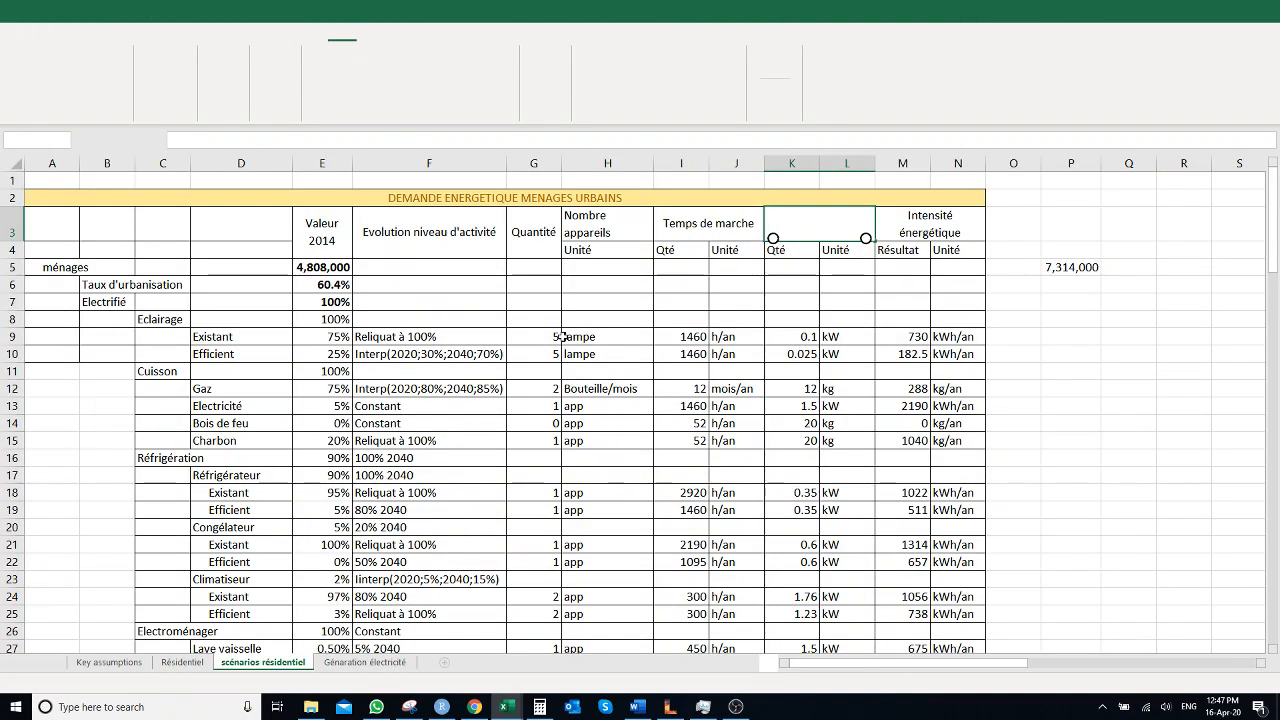
click(564, 337)
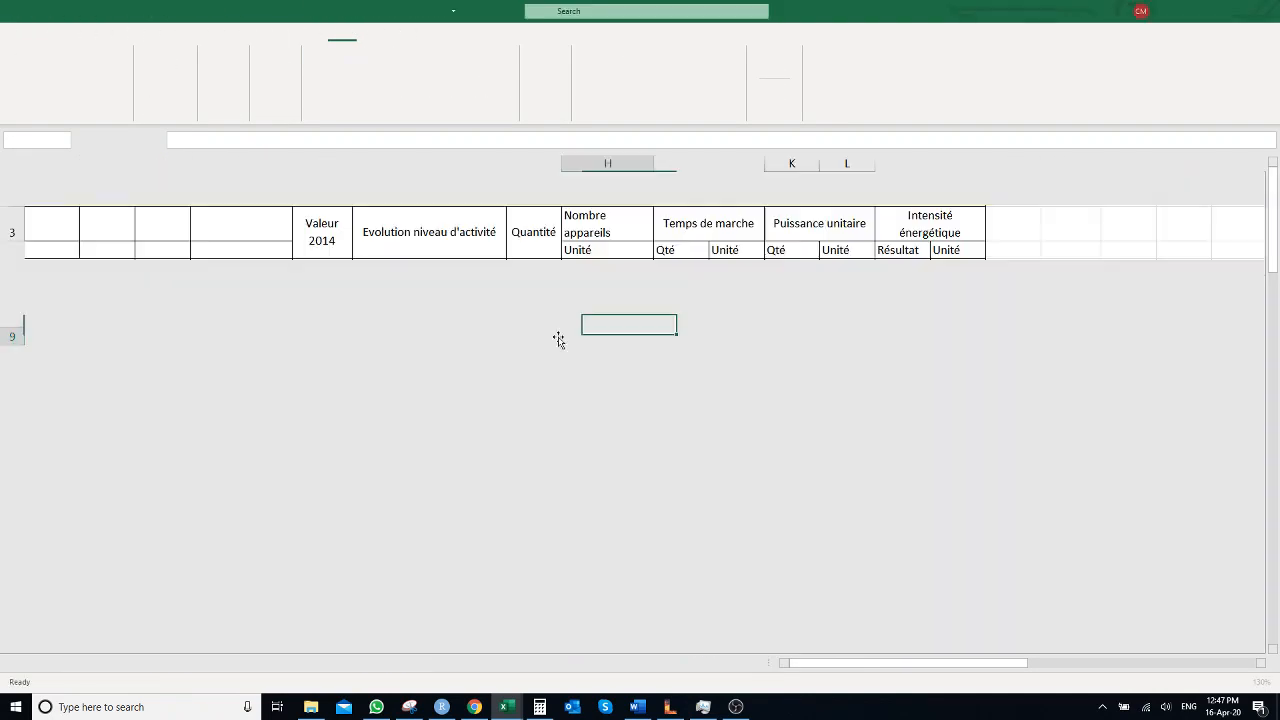
click(542, 337)
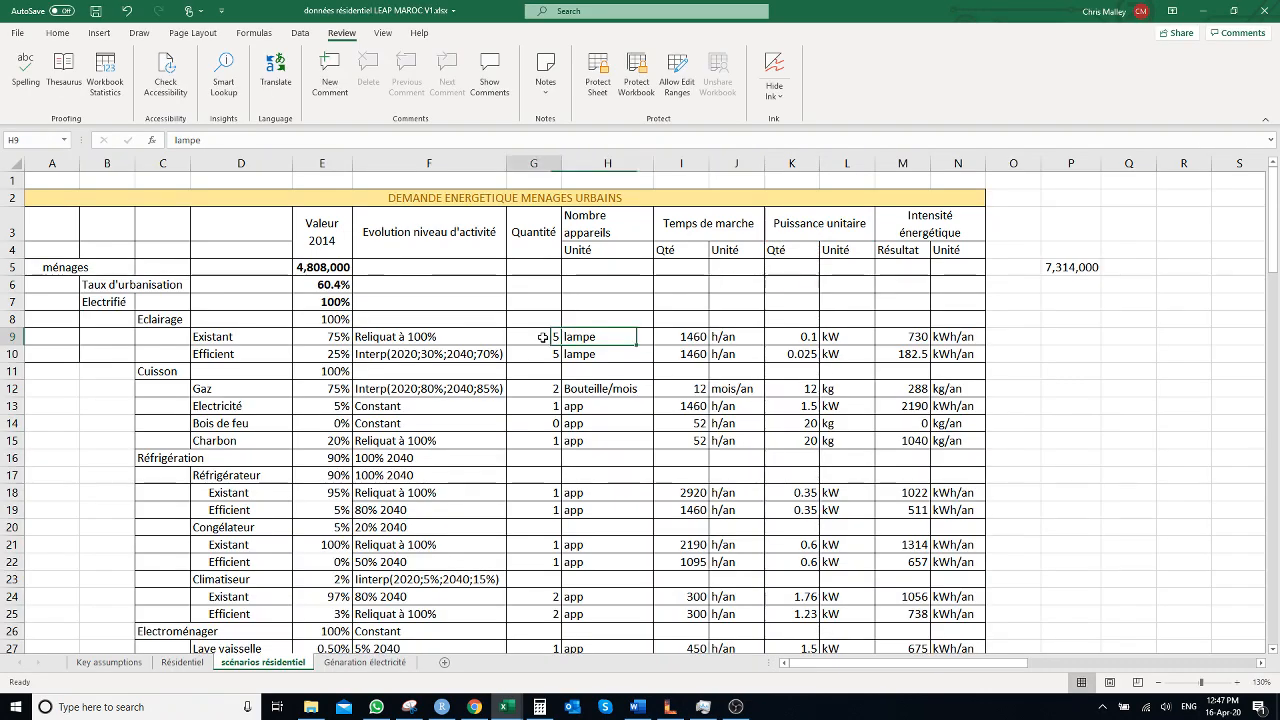
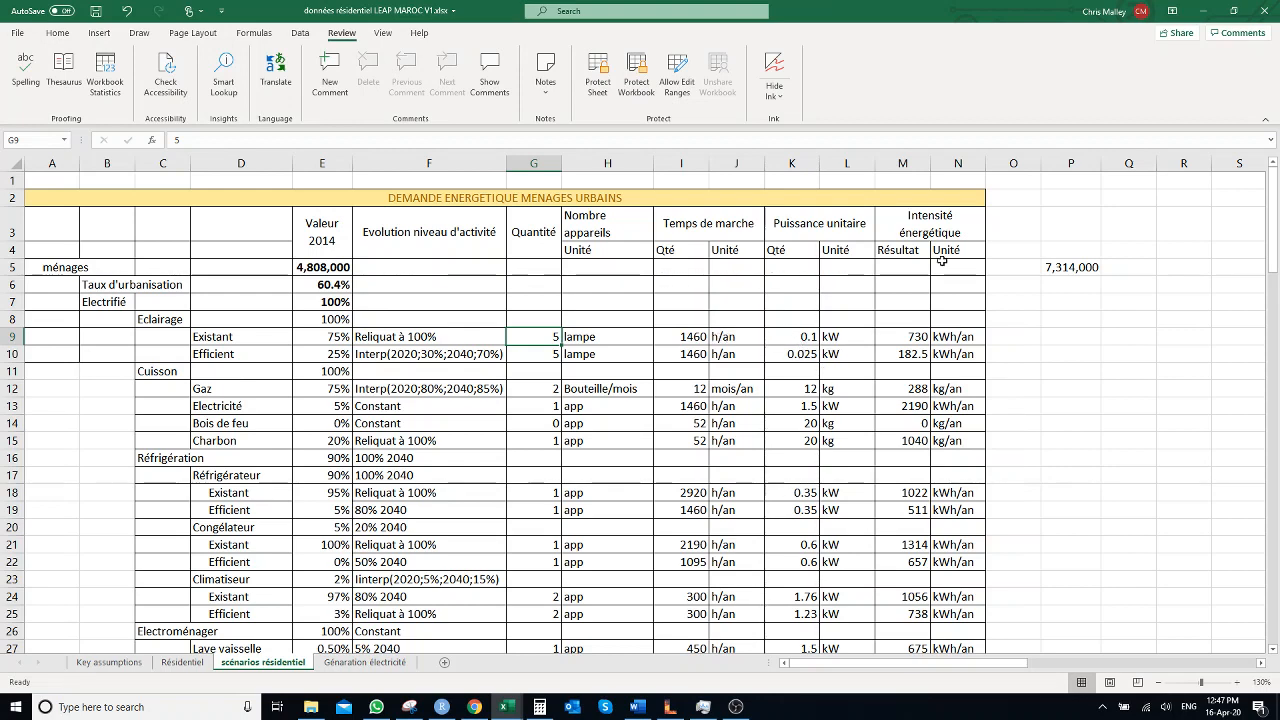
click(1201, 10)
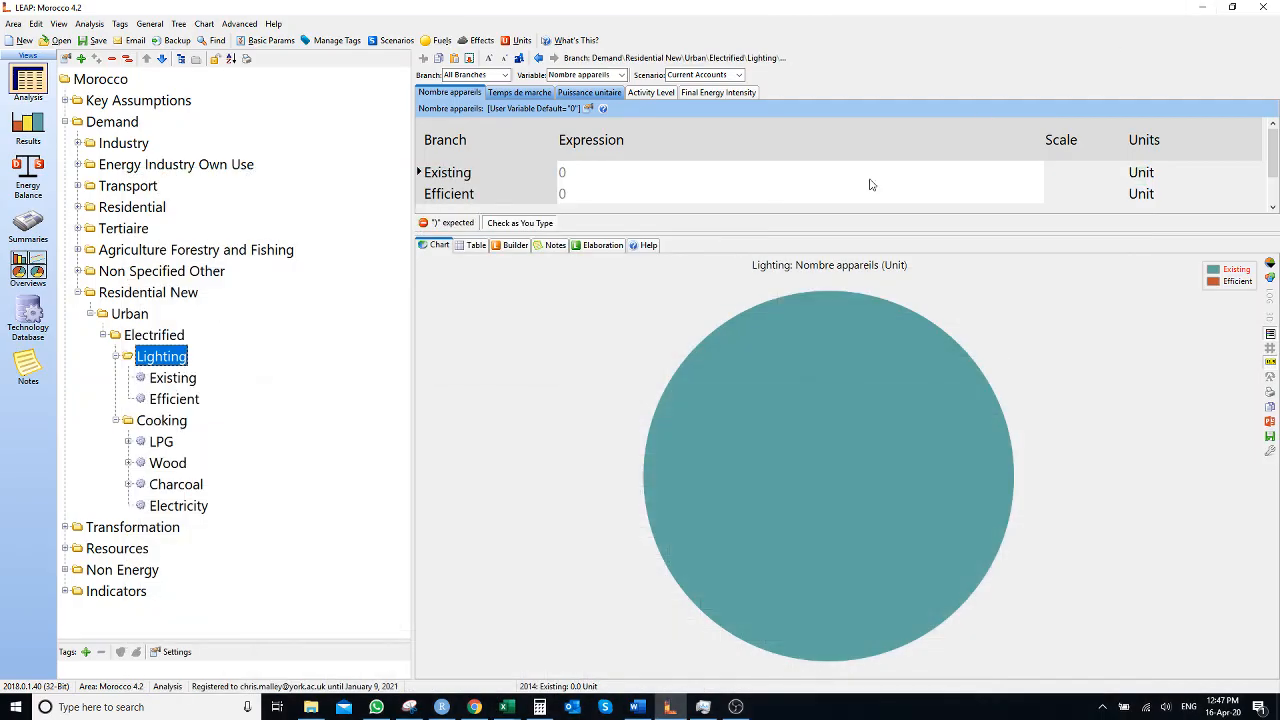
Set Nombre appareils to 5 with the note "Lampe" for both the Existing and Efficient lighting technologies in LEAP
click(596, 173)
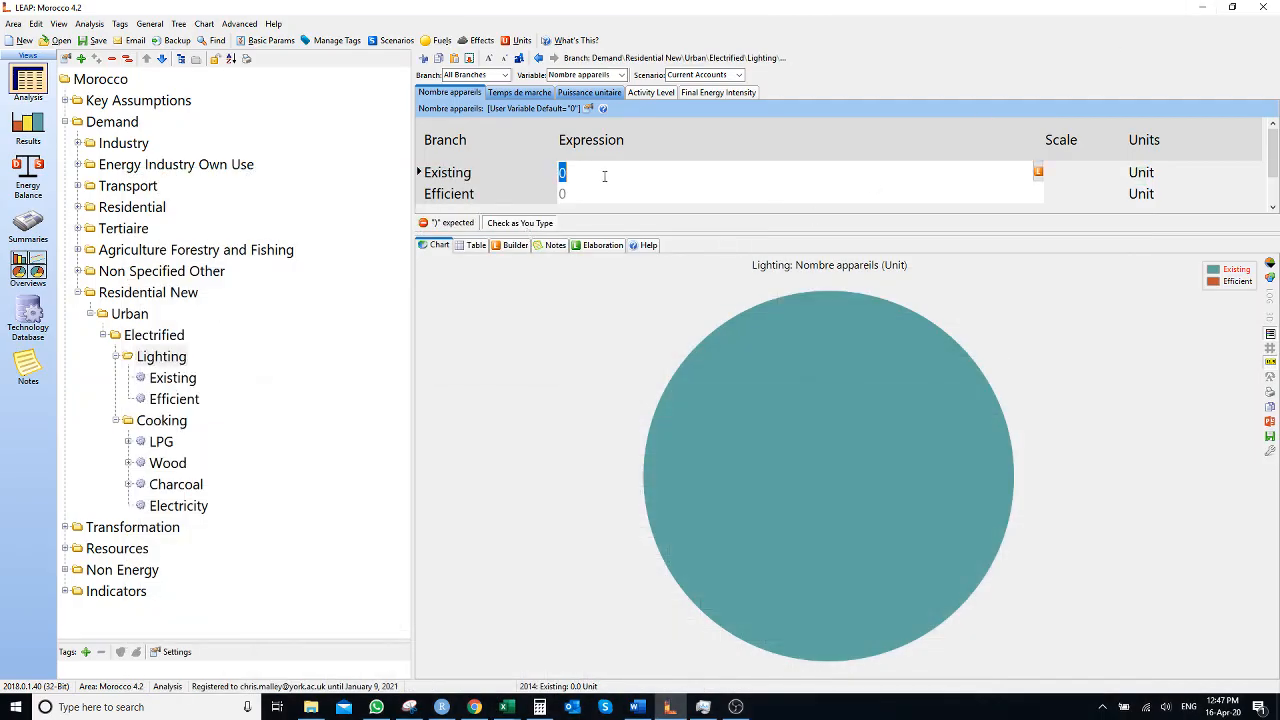
text(5)
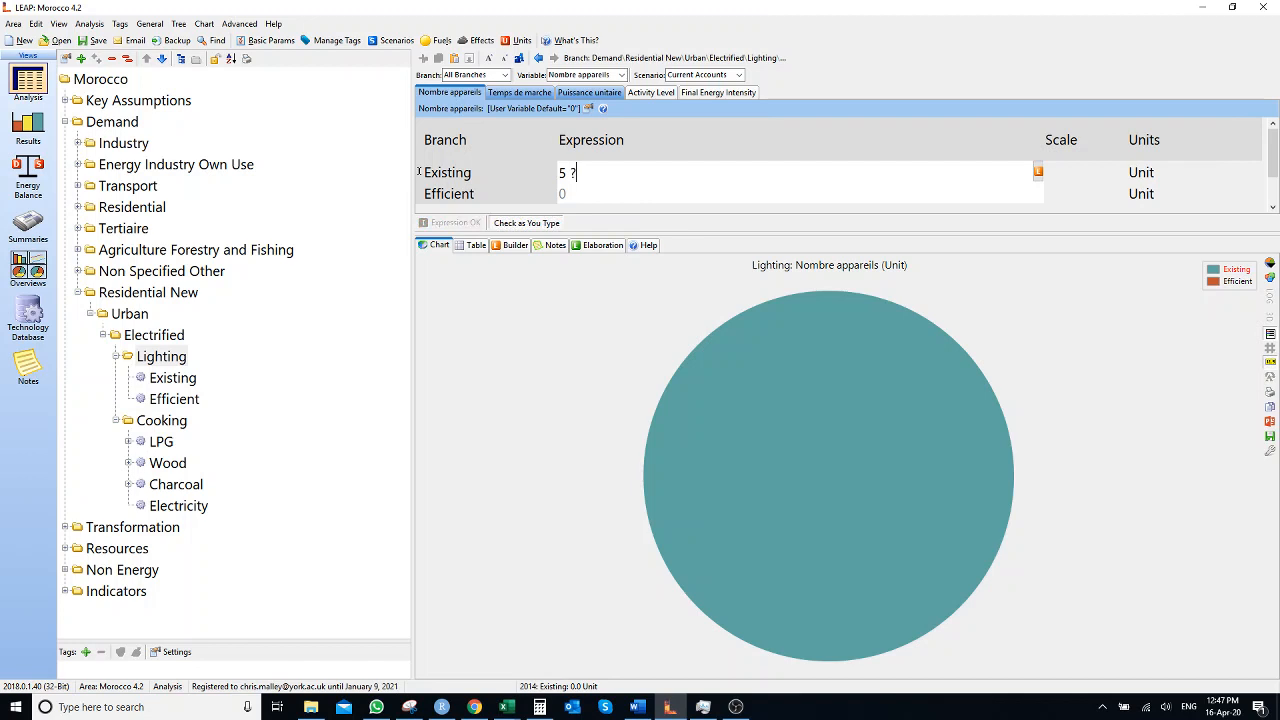
text( ?Lampe)
click(686, 199)
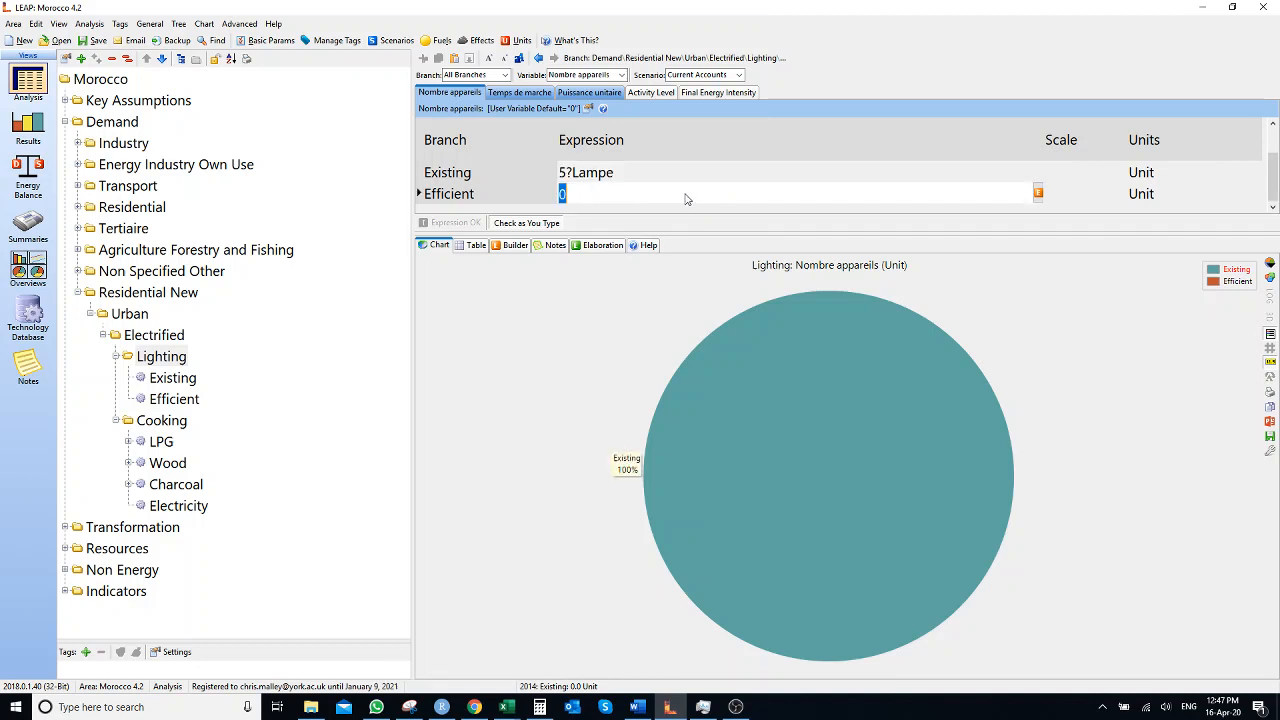
text(5?Lamp)
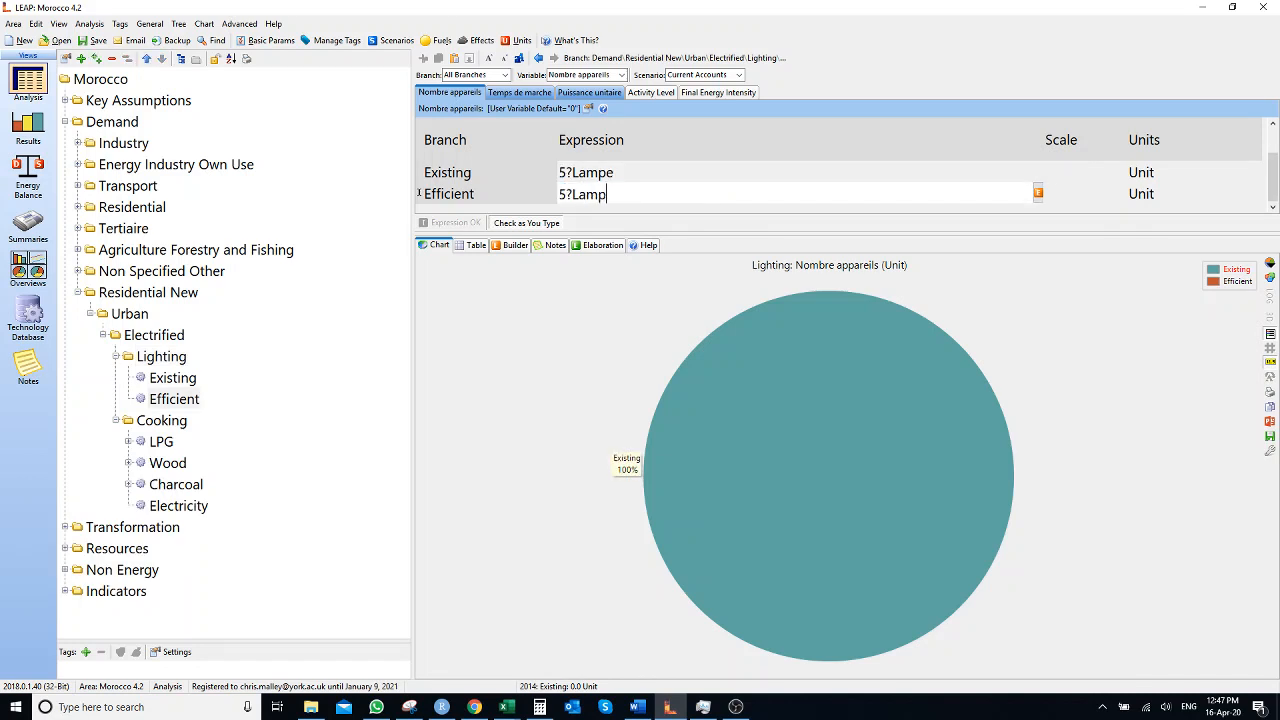
text(e)
key(Return)
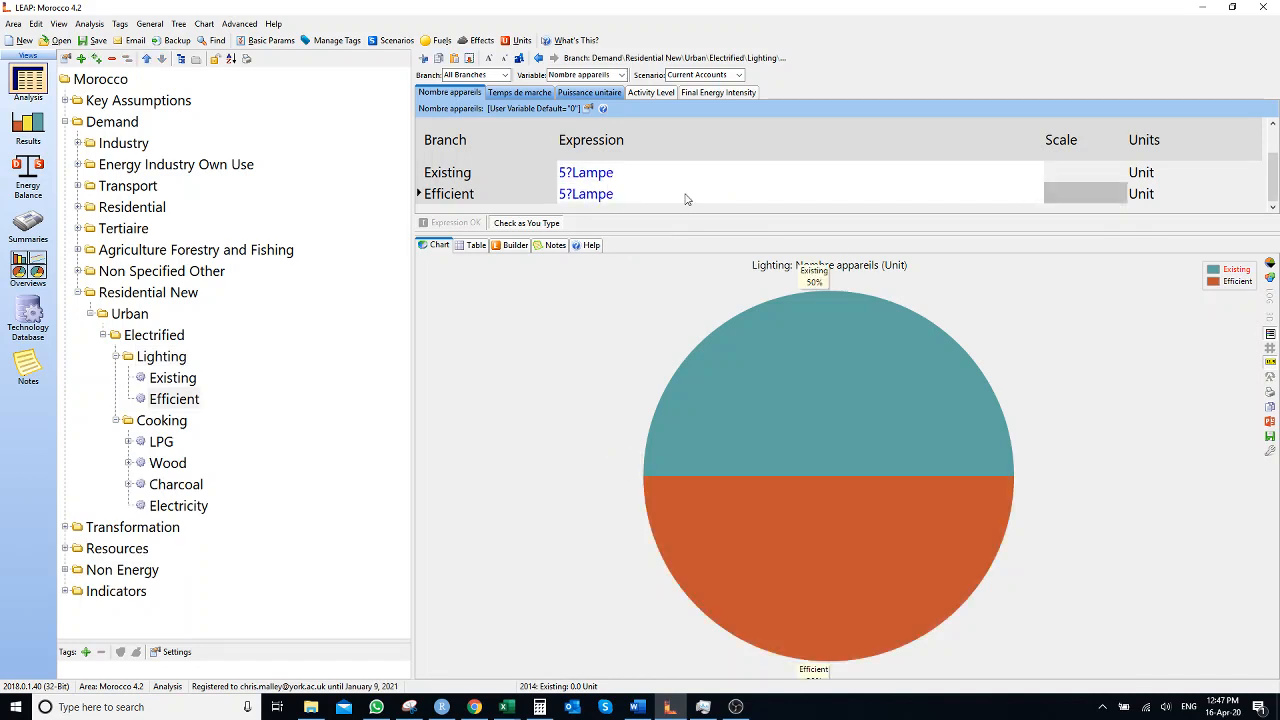
Set Temps de marche to 1460 with the note "hours per year" for both Existing and Efficient lighting
click(517, 93)
click(593, 175)
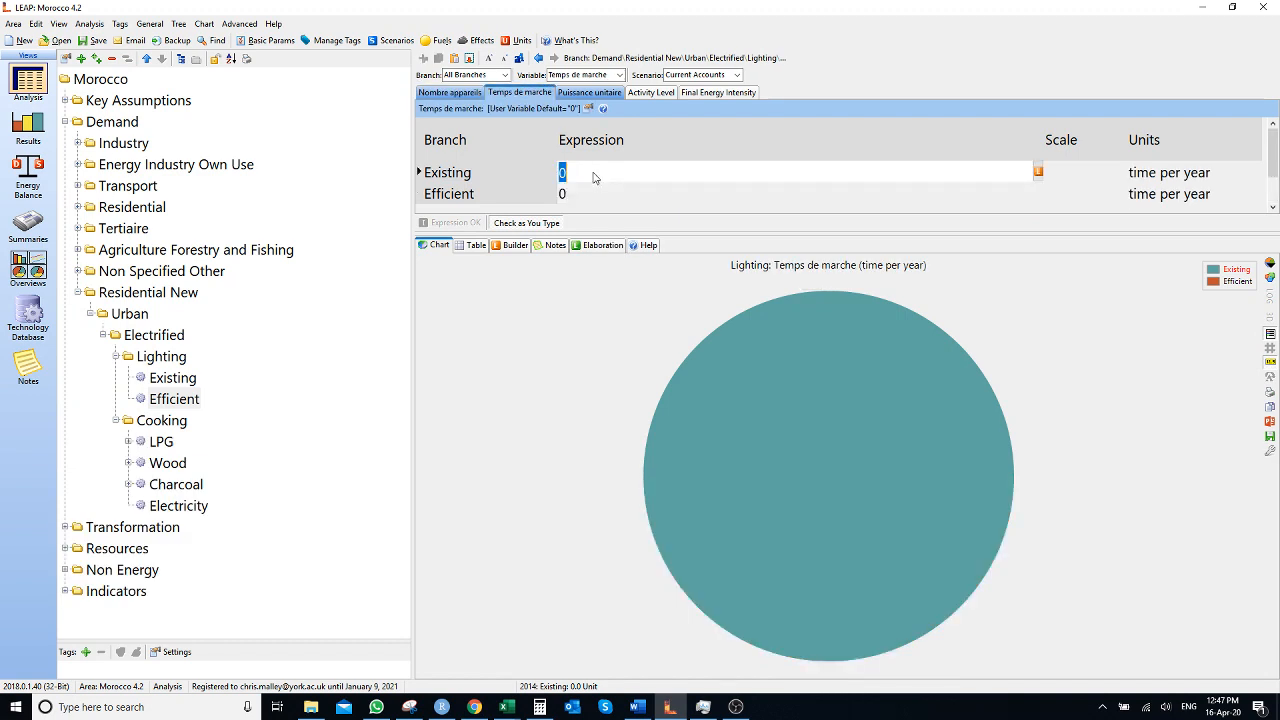
text(1460 ?)
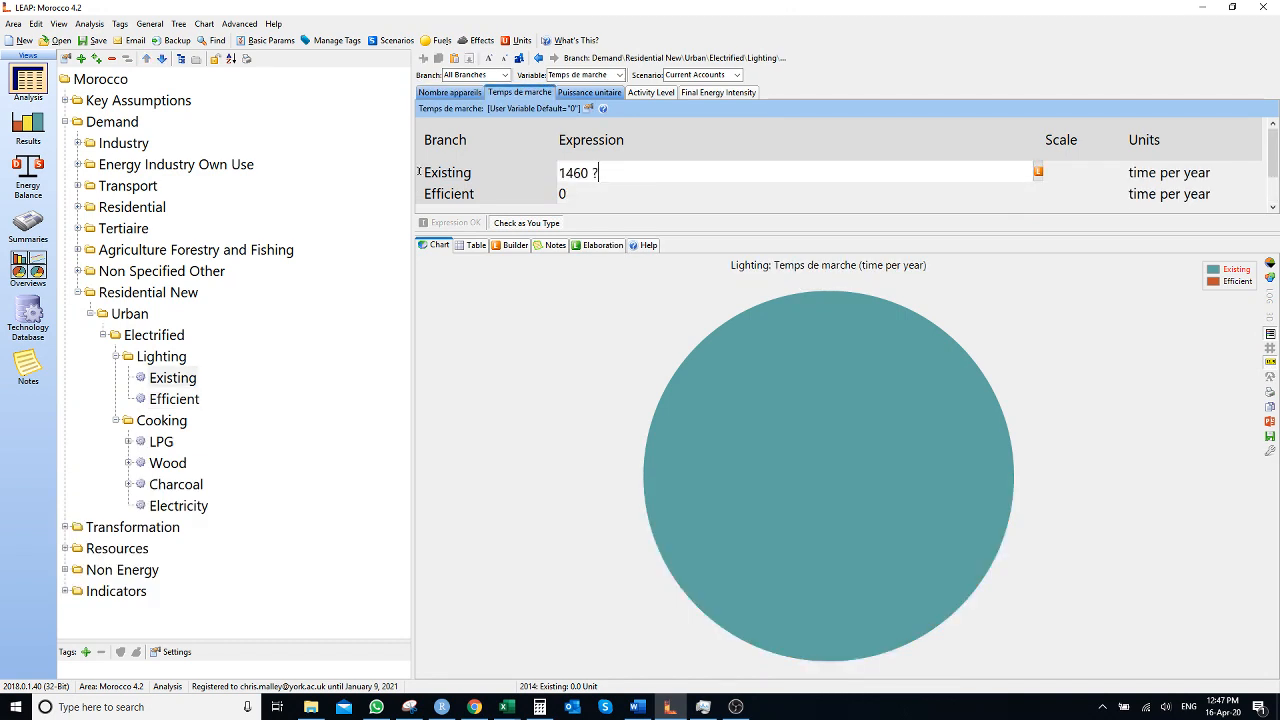
text(hours per year)
key(Return)
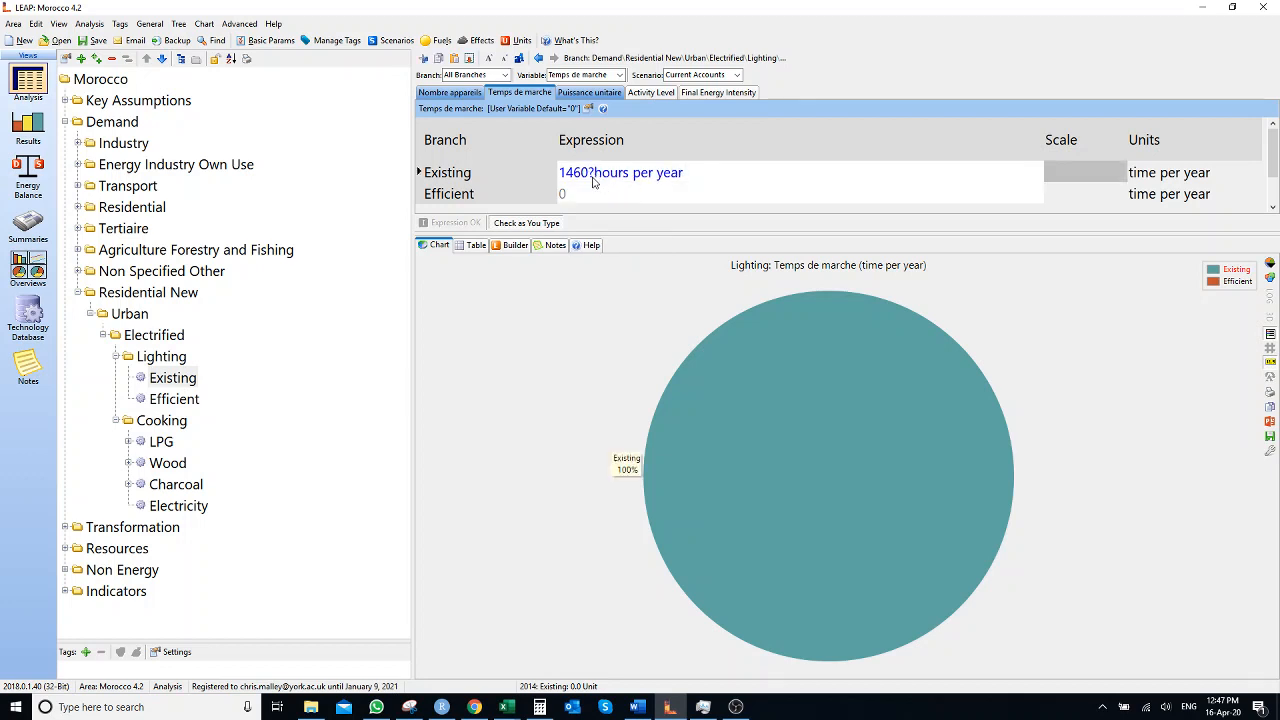
click(585, 200)
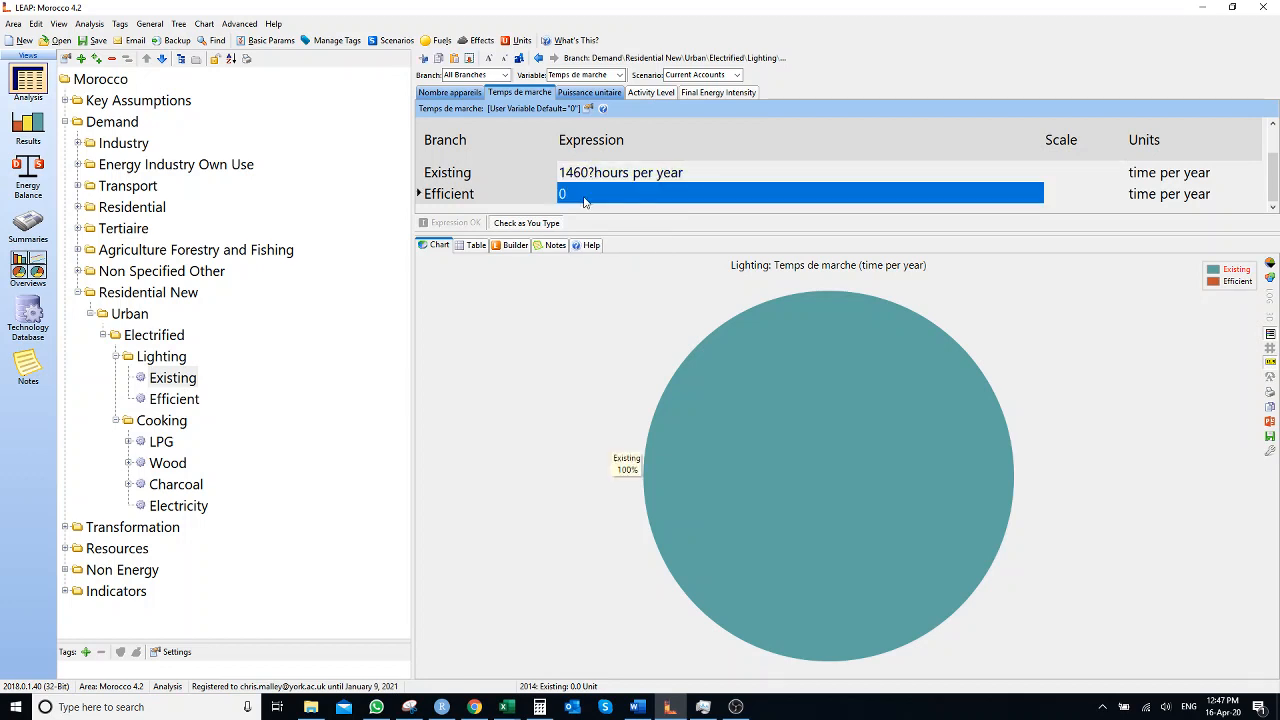
text(146)
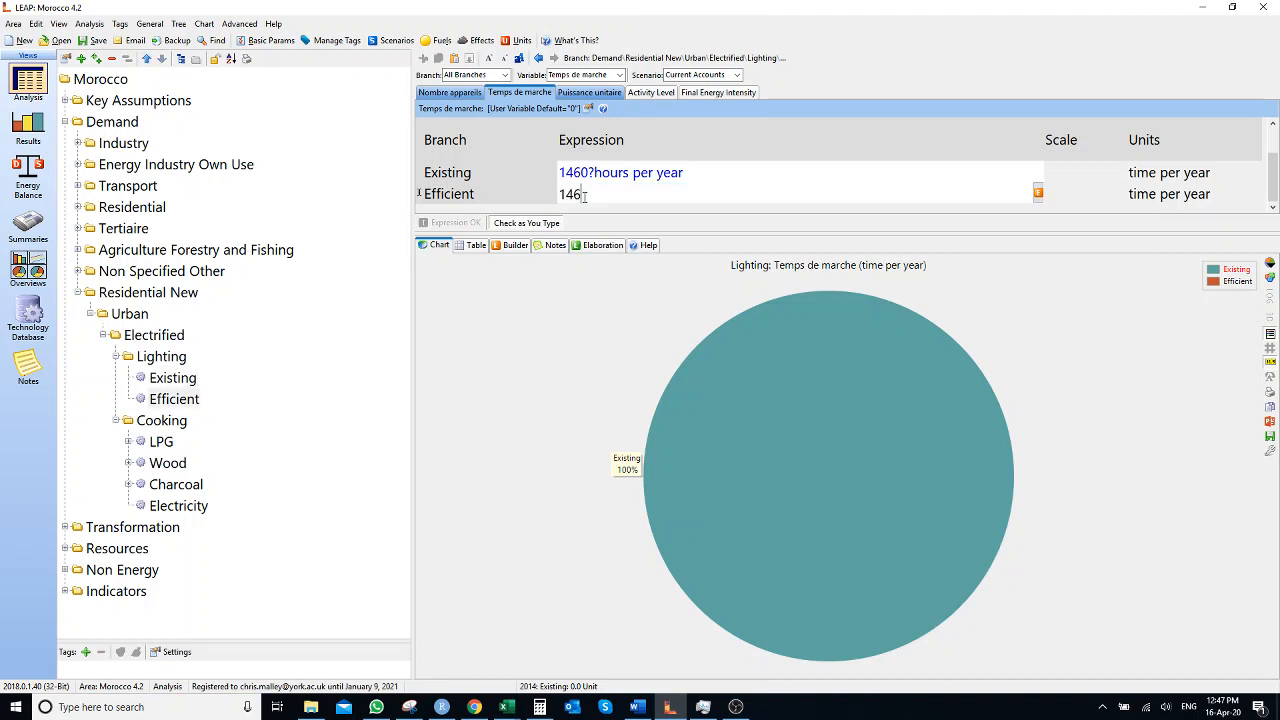
text(0?hours per year)
key(Return)
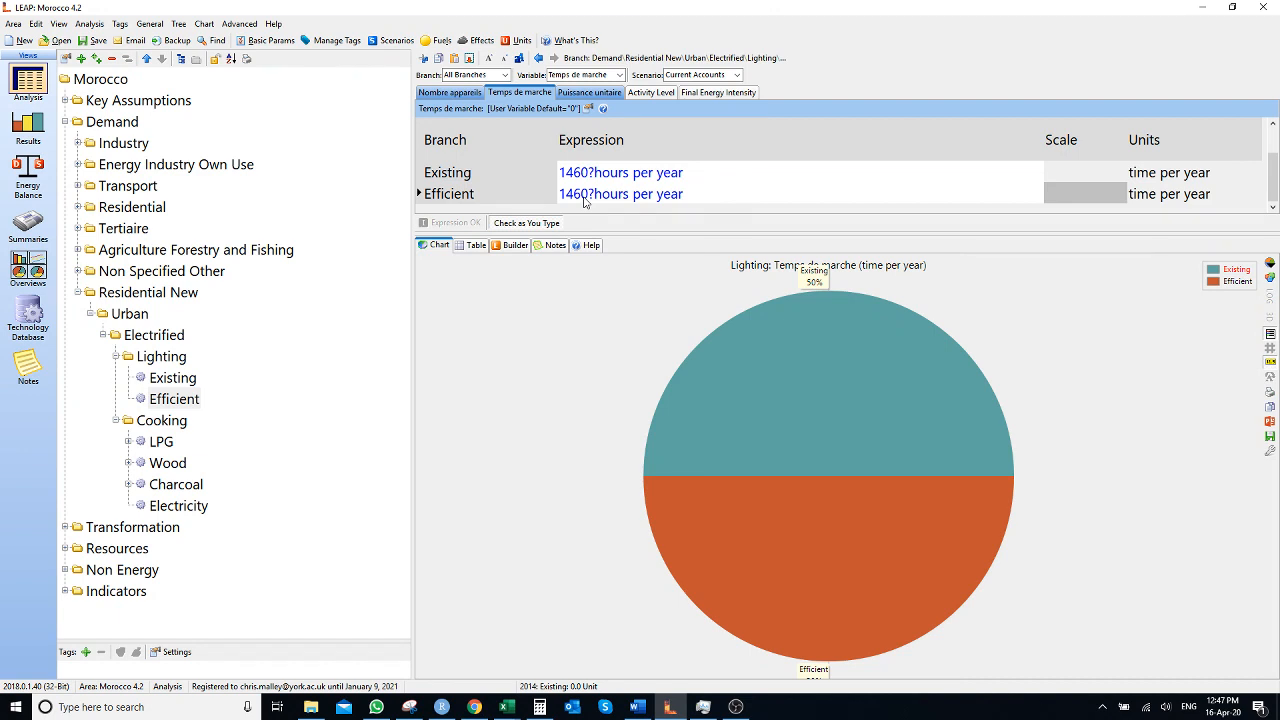
Set Puissance unitaire to 0.1 for Existing and 0.025 for Efficient lighting, each with the note "kW"
click(589, 92)
click(607, 175)
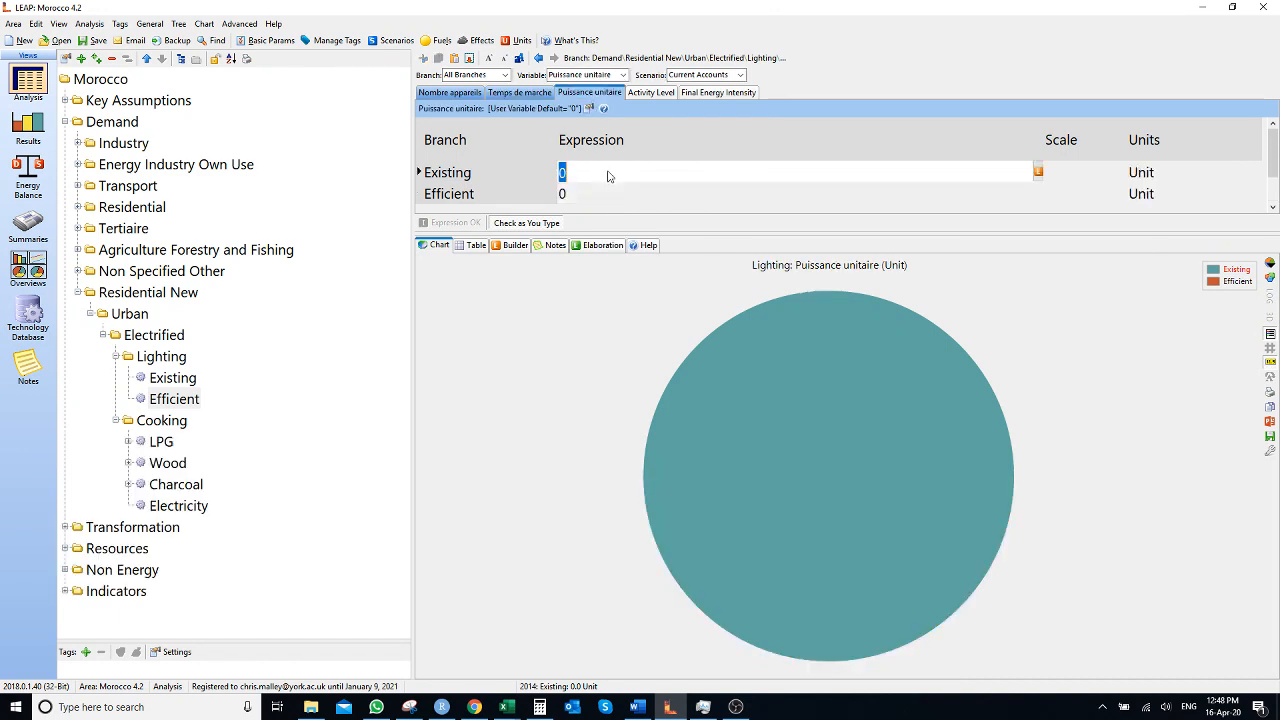
text(0.1)
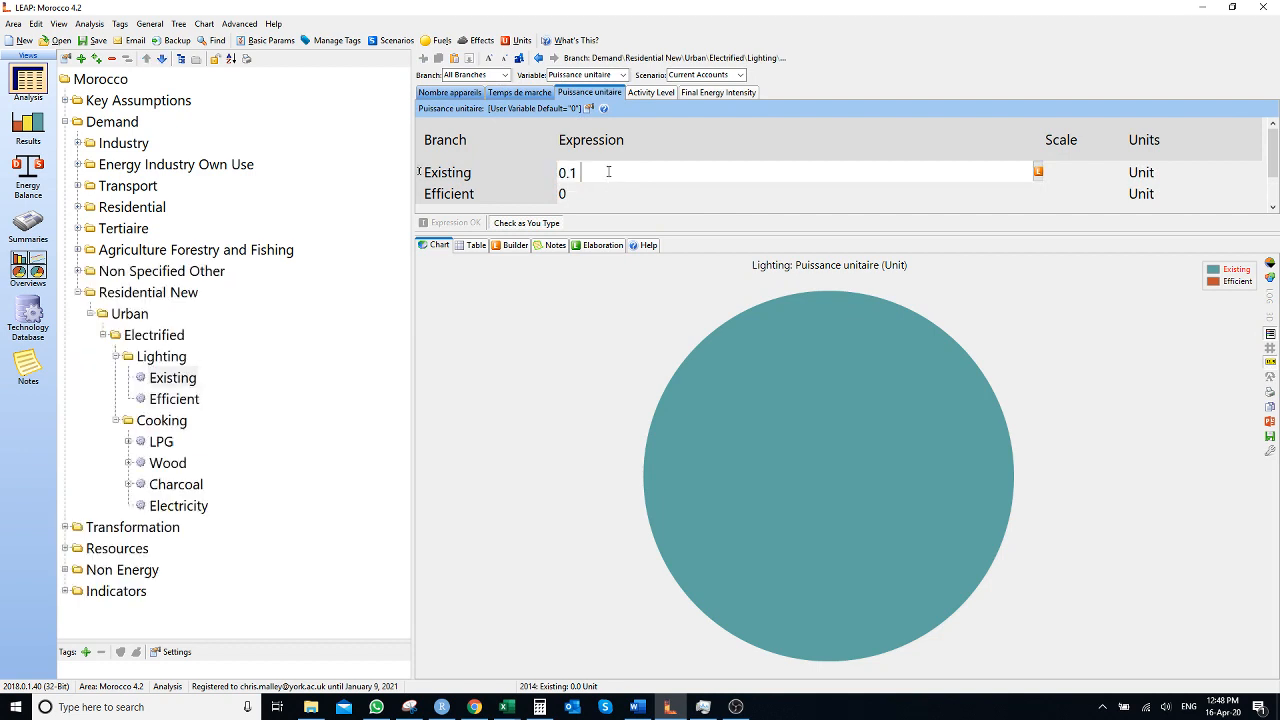
text( ?kW)
key(Return)
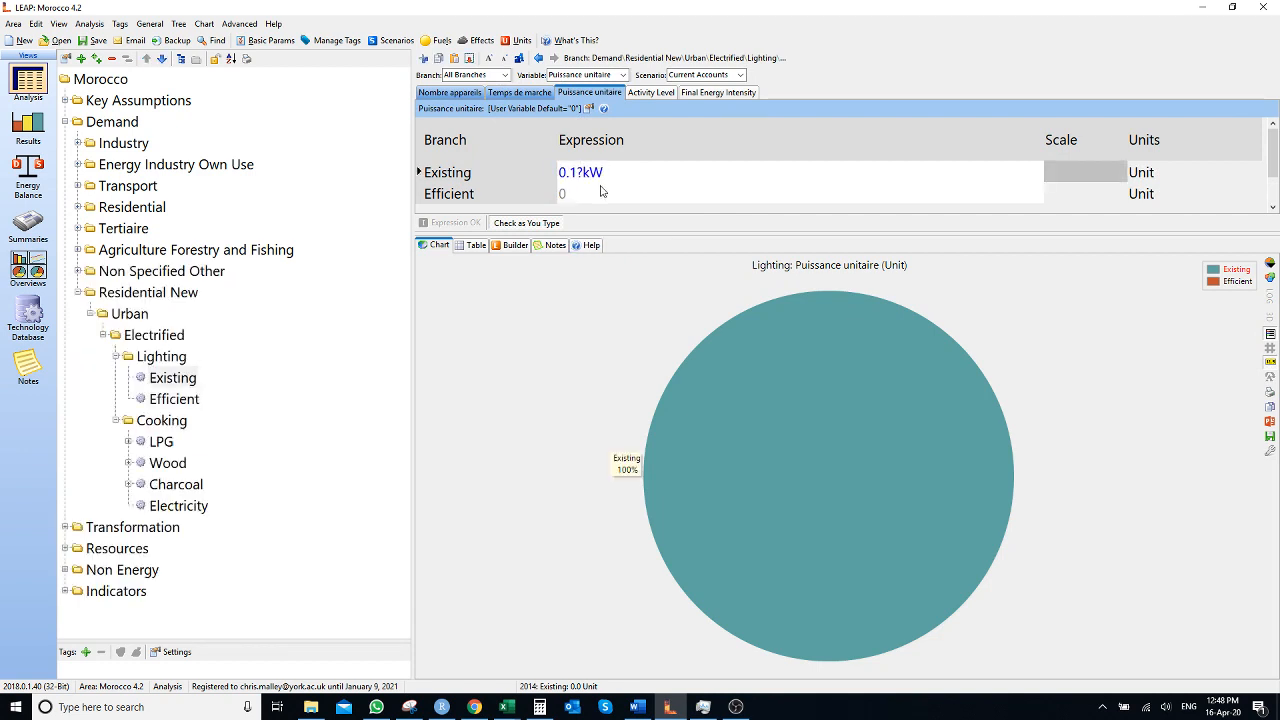
click(601, 195)
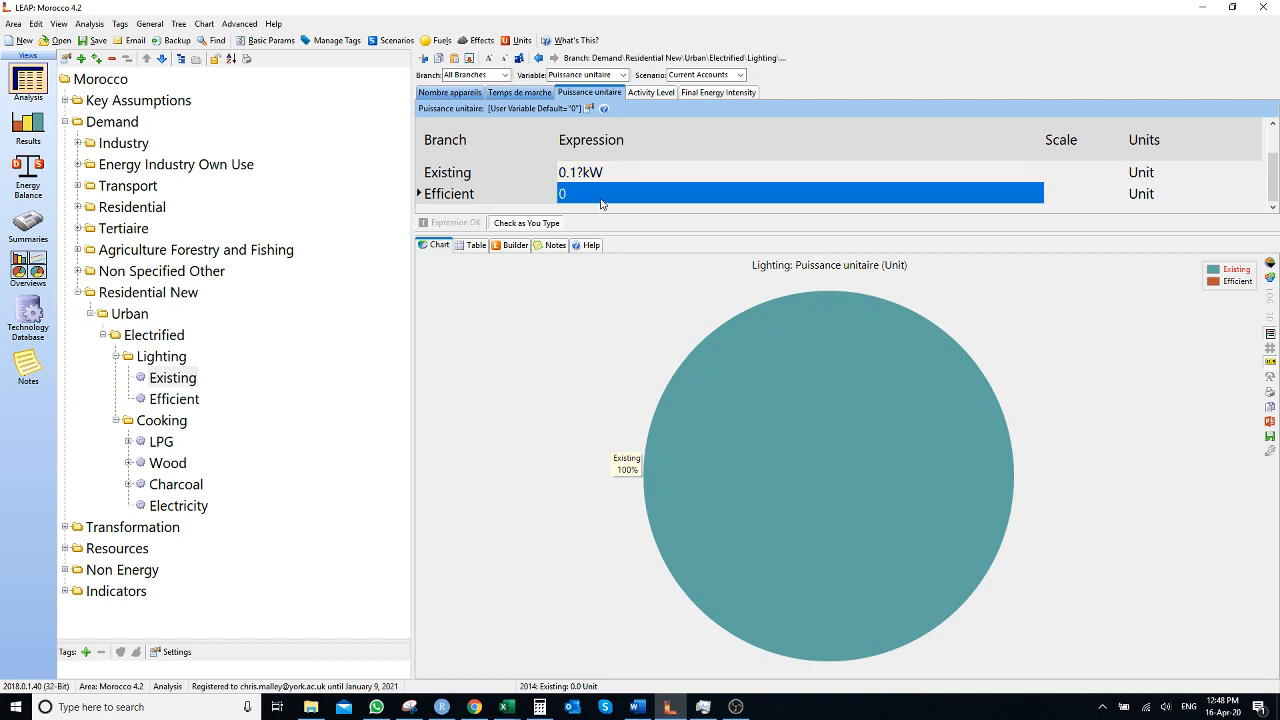
click(581, 193)
text(0.)
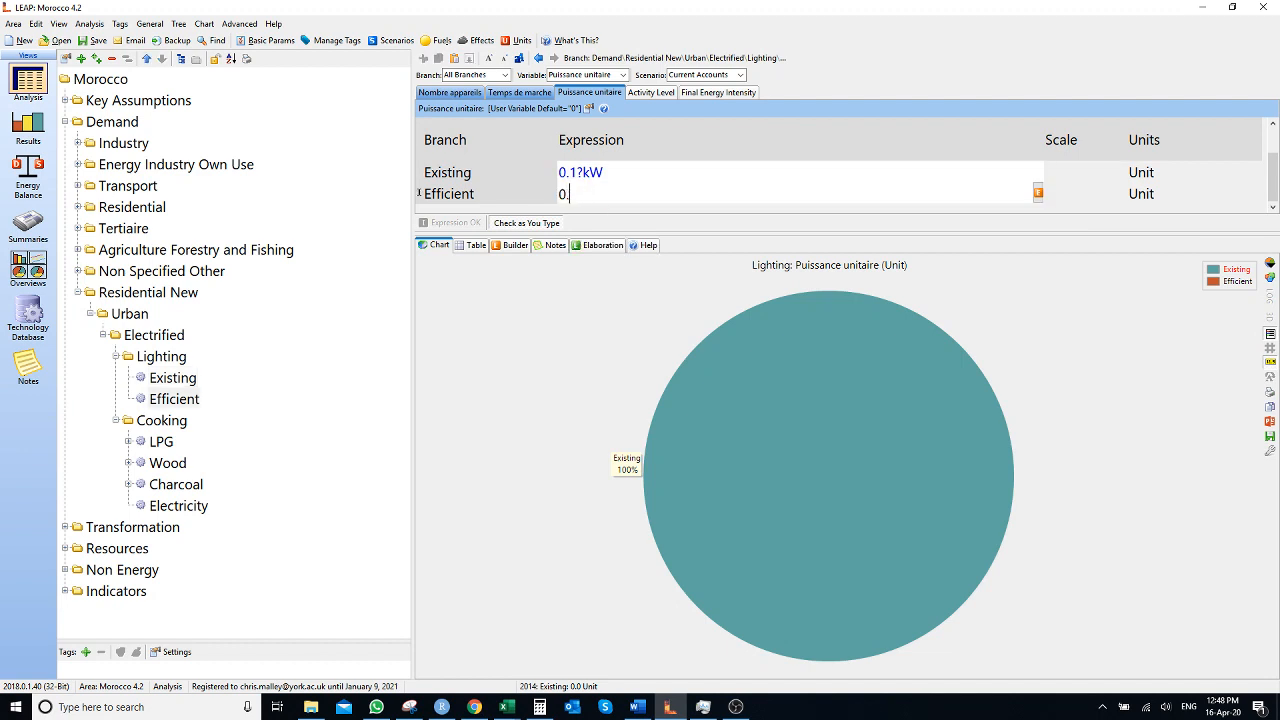
text(025?kW)
key(Return)
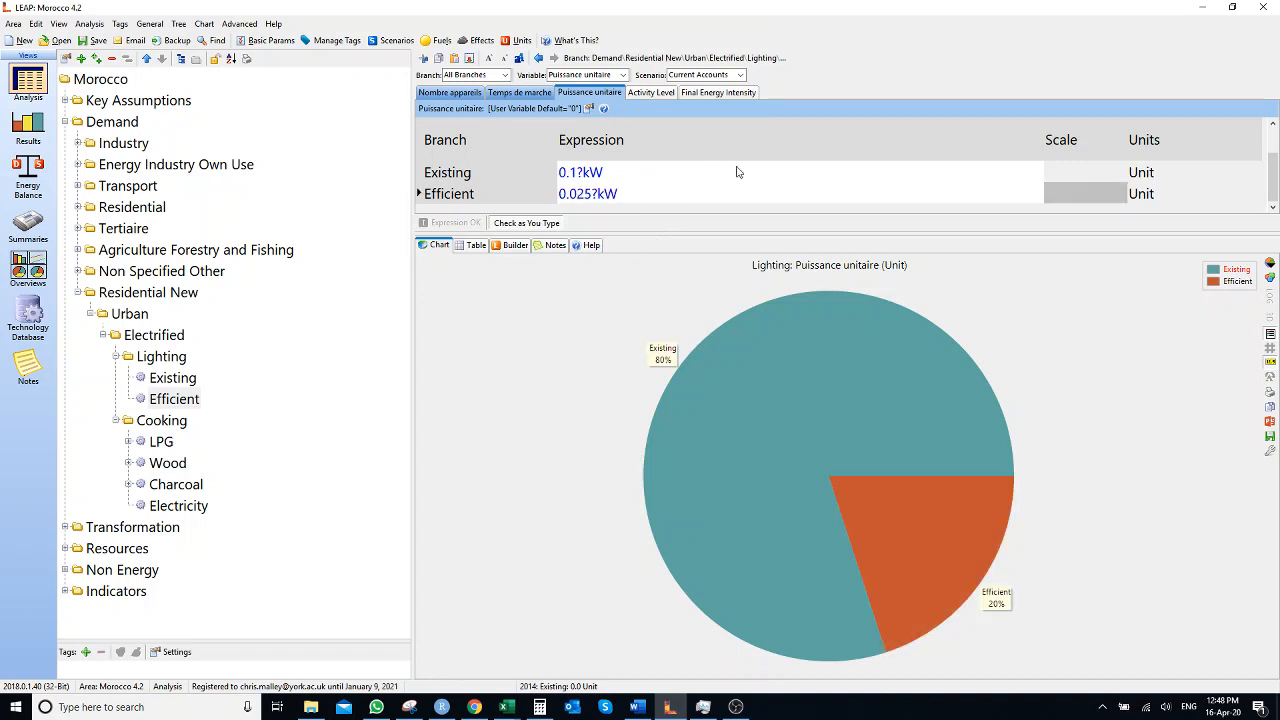
Replace the Existing lighting Final Energy Intensity with the expression "Nombre appareils * Temps de marche * Puissance unitaire"
click(720, 92)
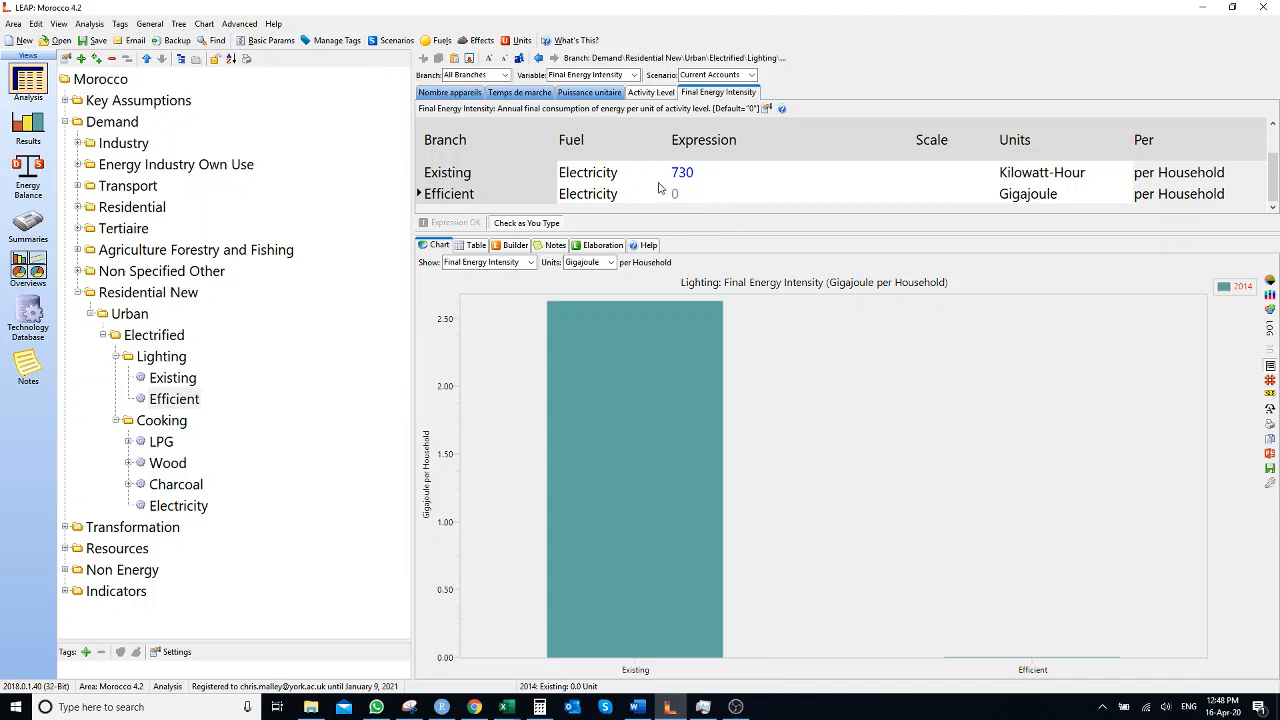
click(692, 178)
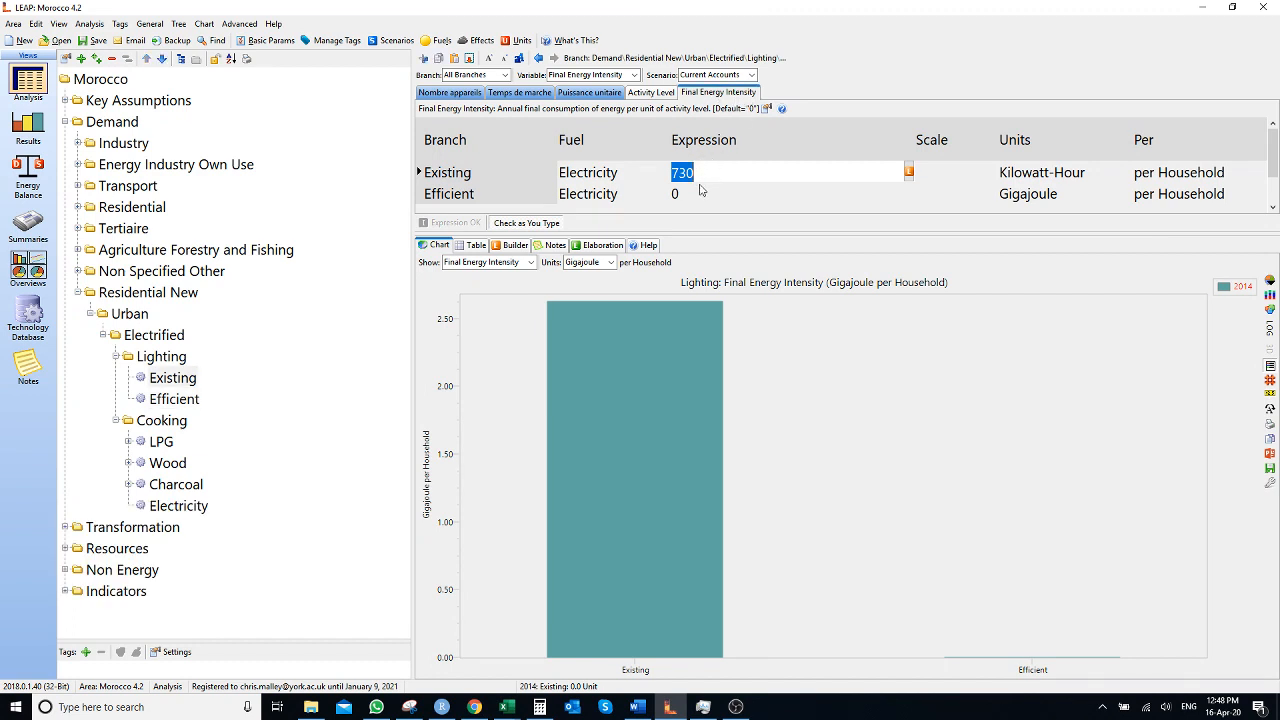
text(Nombre )
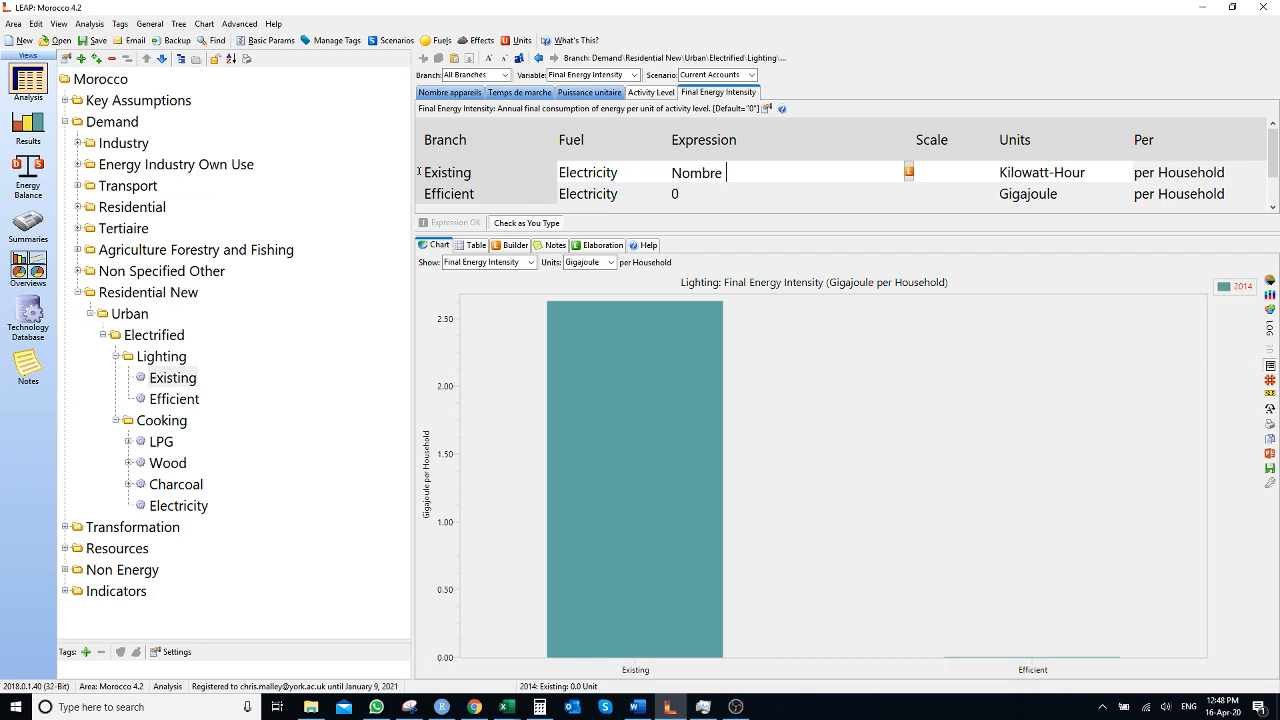
text(appareils * Temps de)
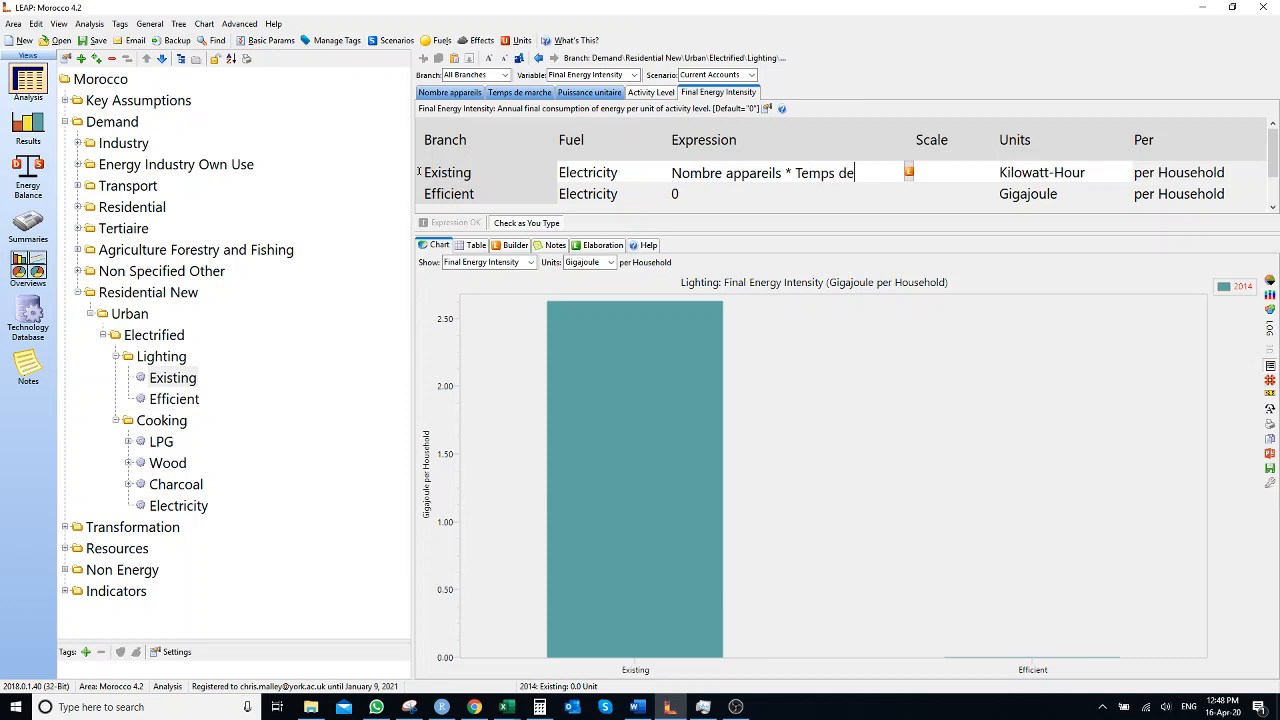
text( marche)
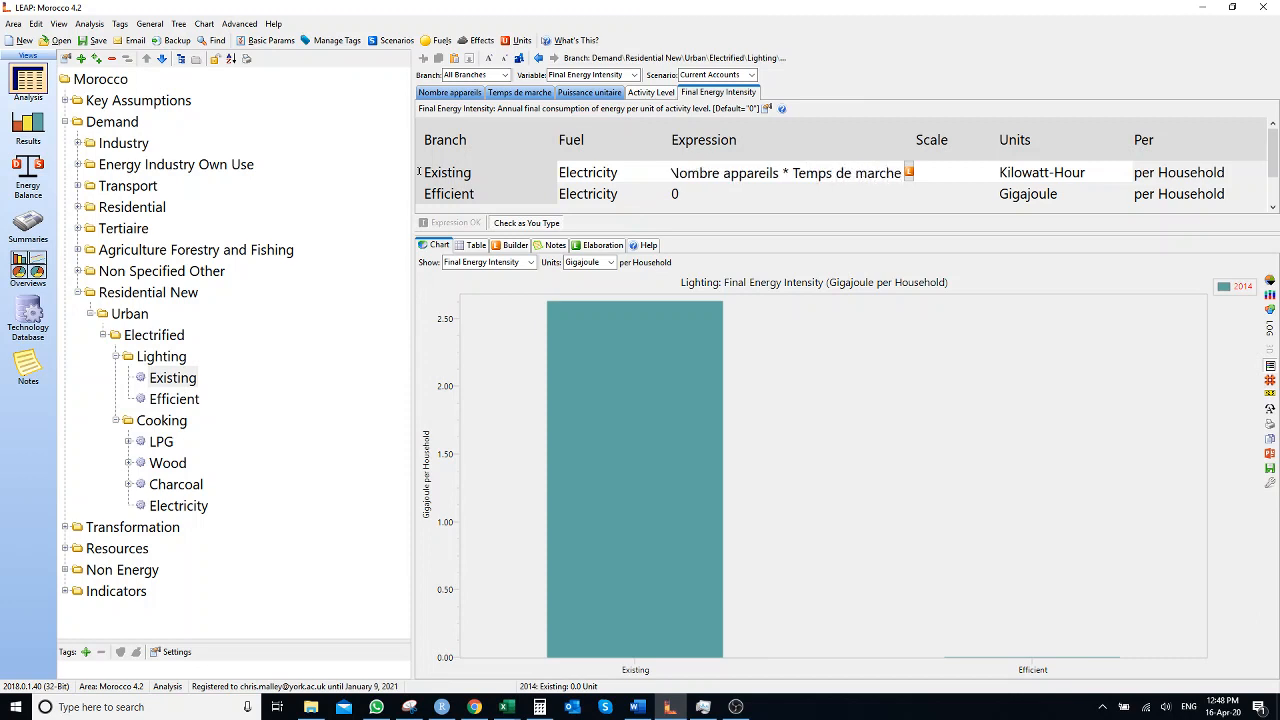
text( * )
text(Pui)
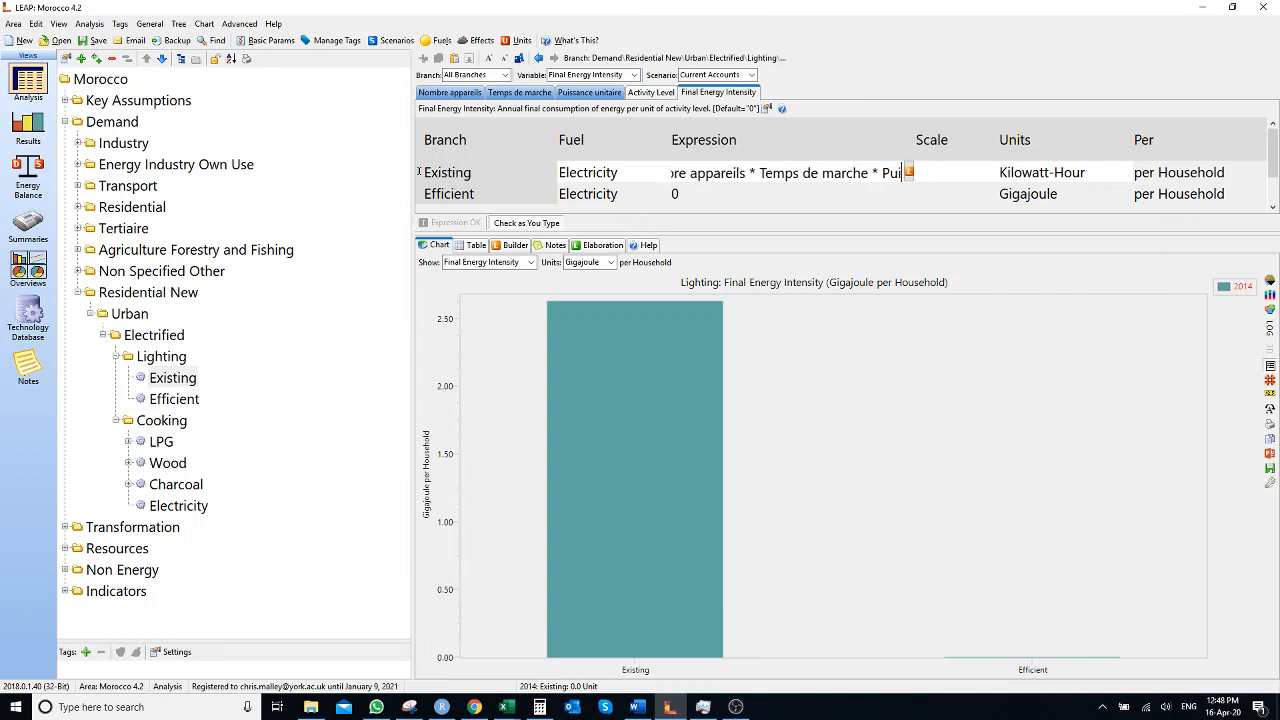
text(ssance unitaire)
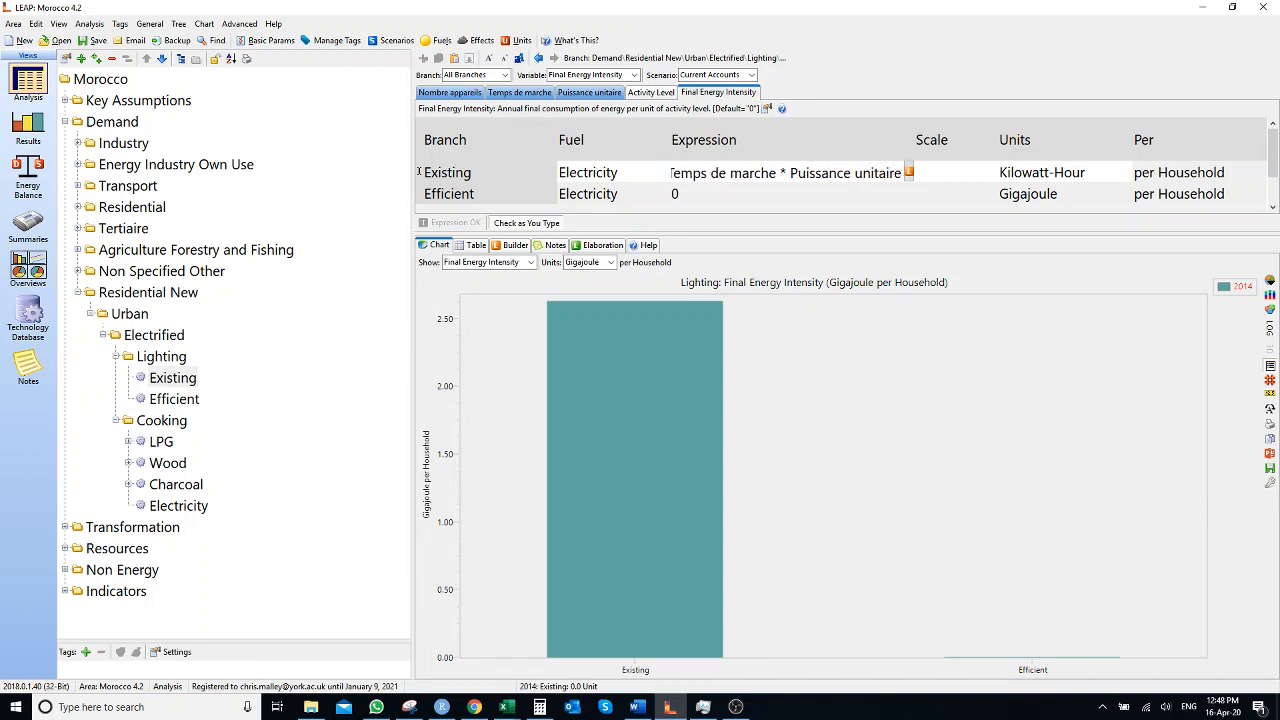
key(Return)
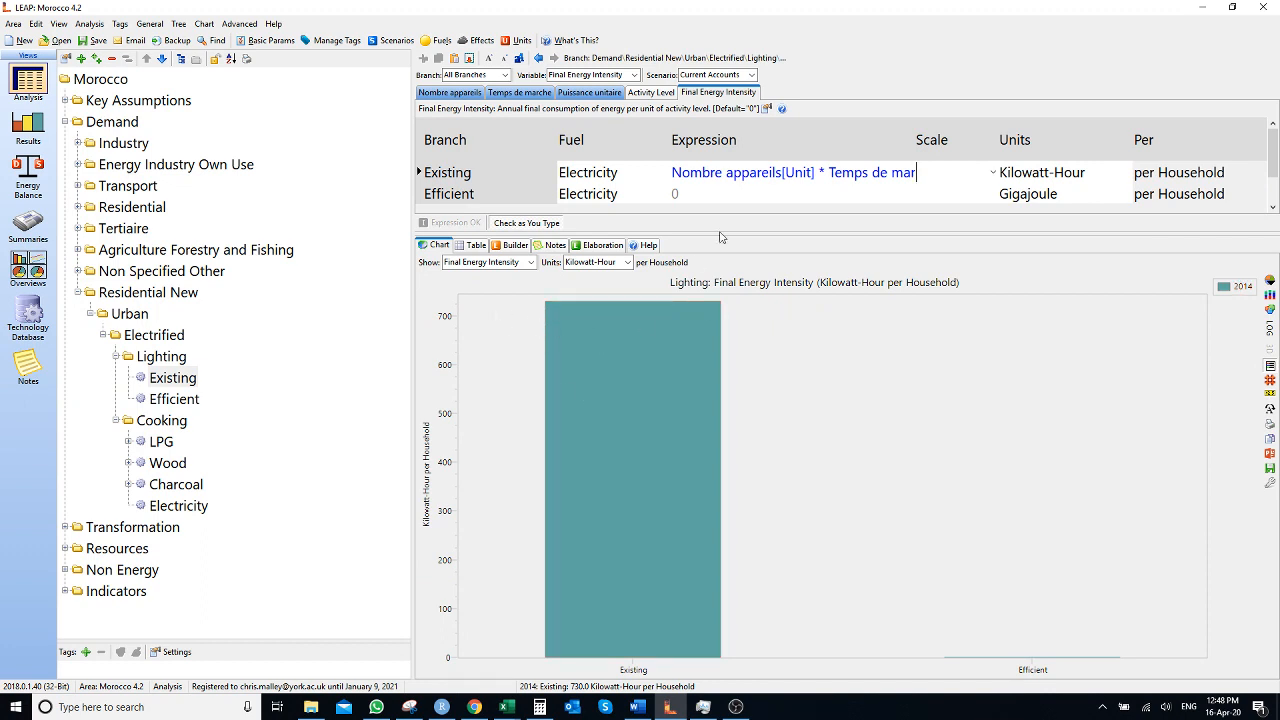
Copy the Existing lighting Final Energy Intensity expression into the Efficient lighting row
click(728, 172)
key(ctrl+c)
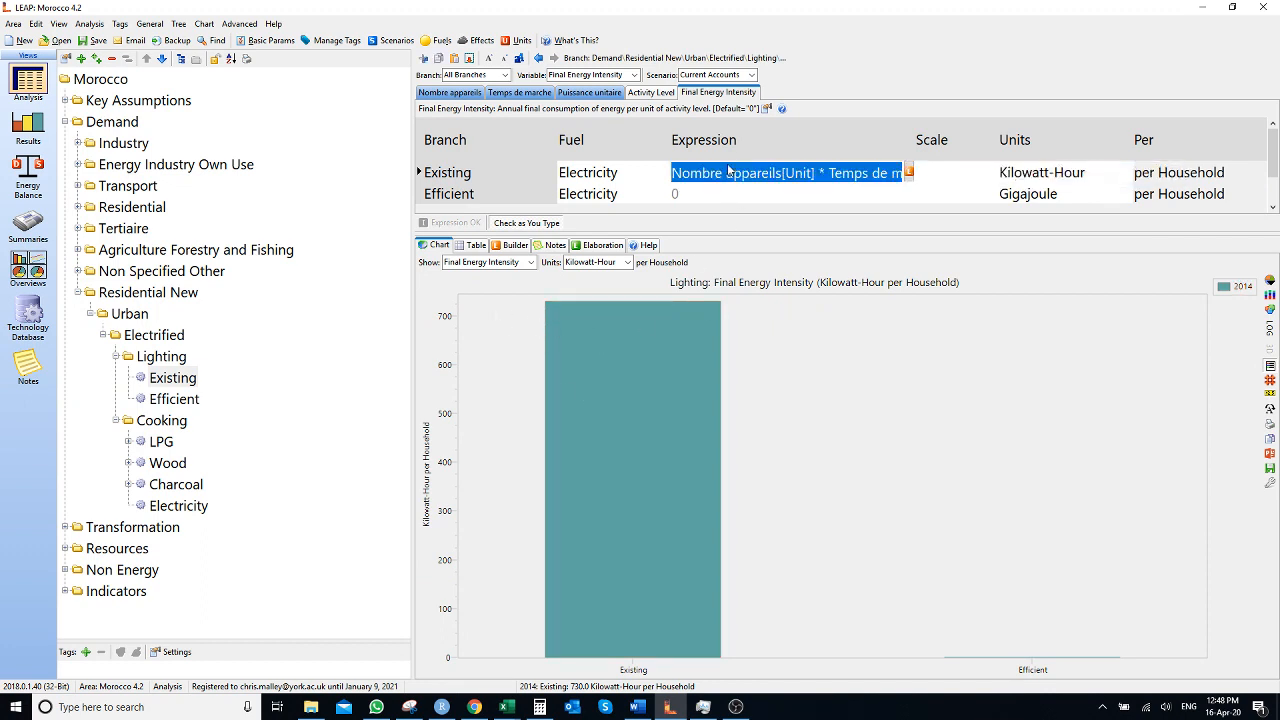
click(678, 195)
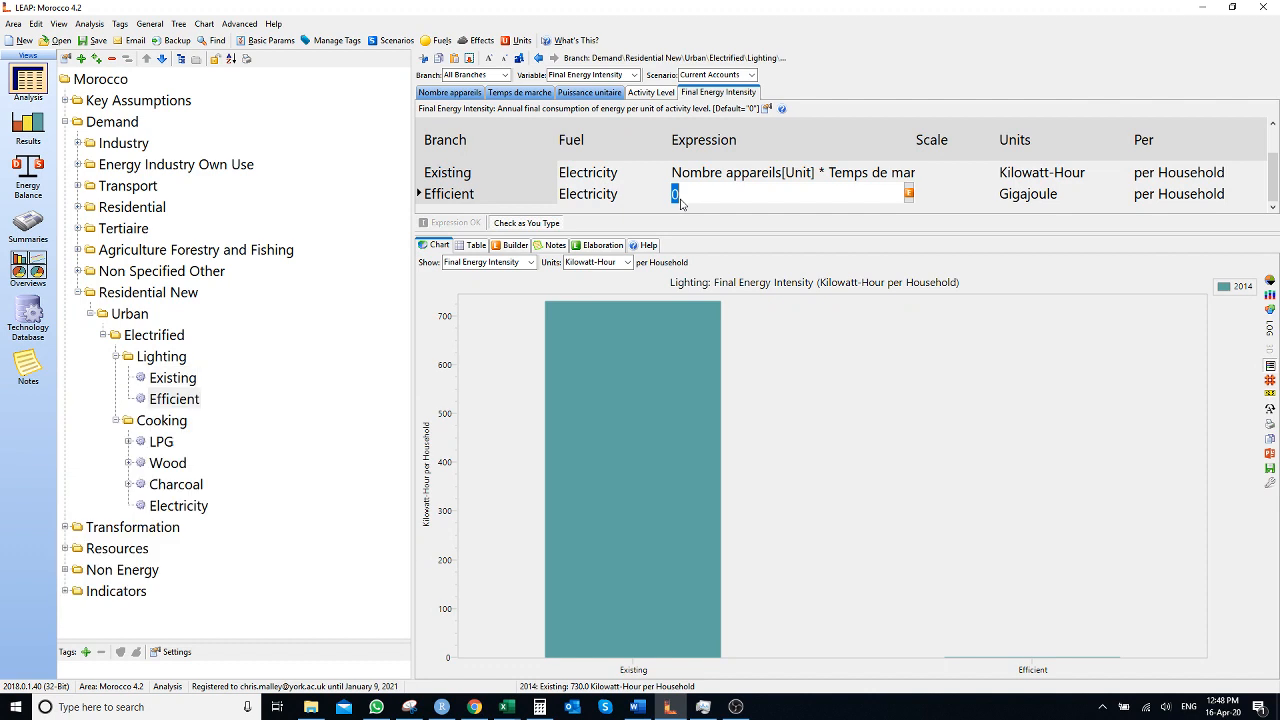
key(ctrl+v)
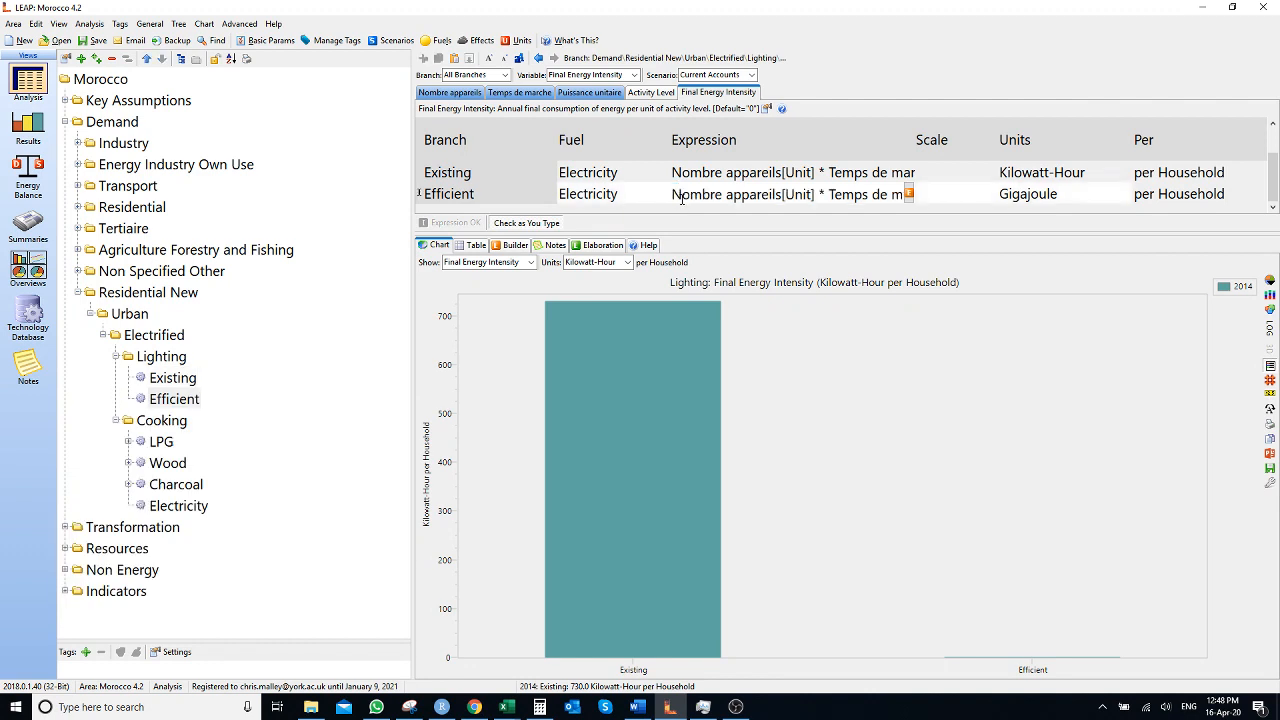
key(Return)
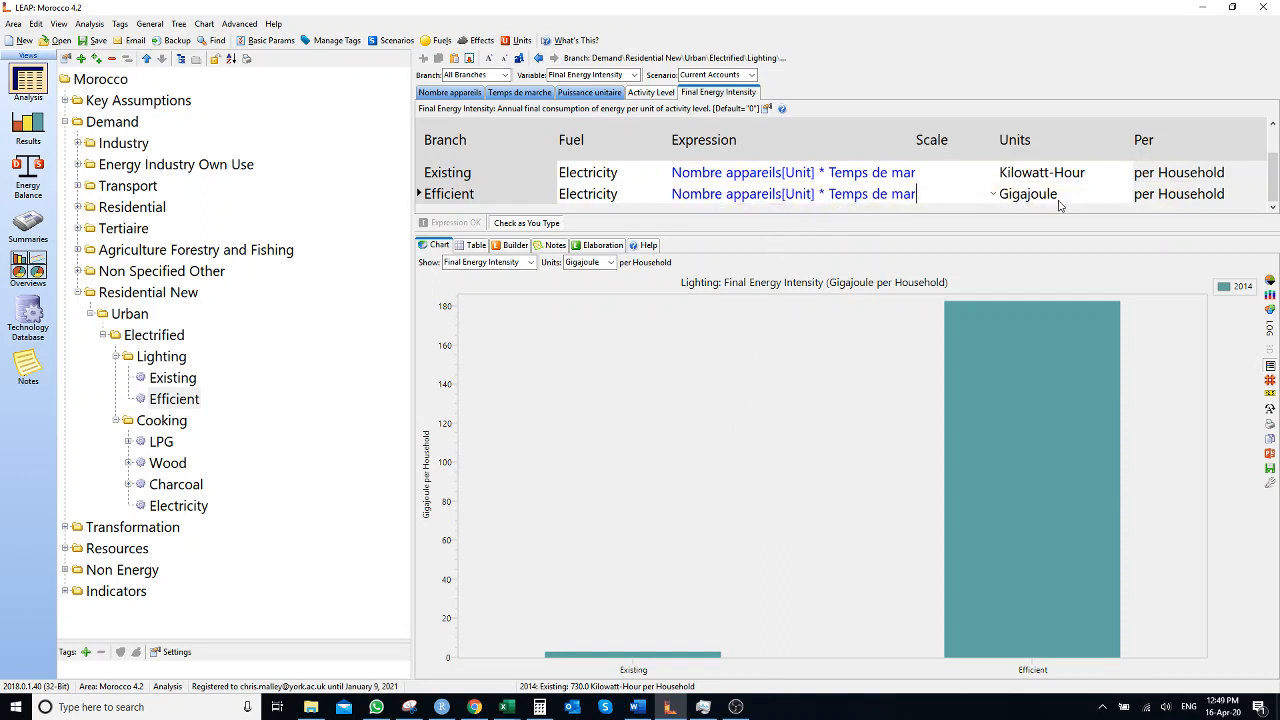
Set the Efficient lighting Final Energy Intensity units to Kilowatt-Hour
click(1070, 200)
click(1127, 196)
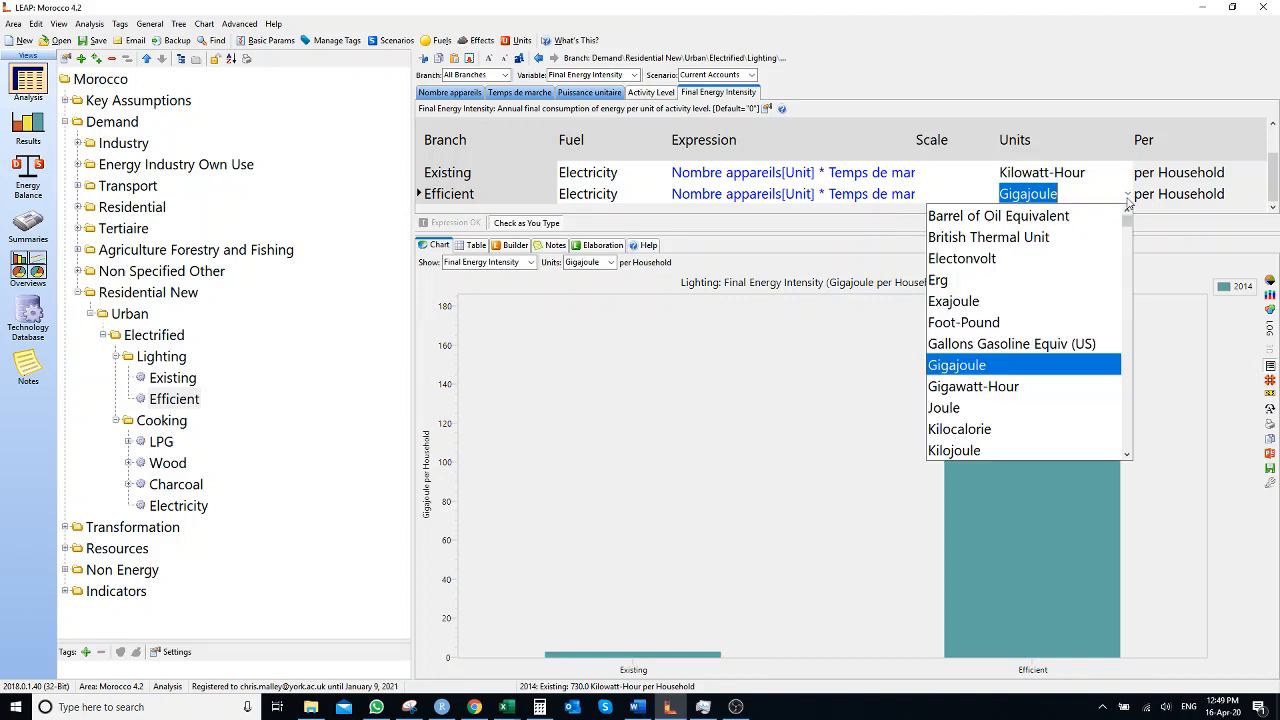
click(1128, 458)
click(1128, 458)
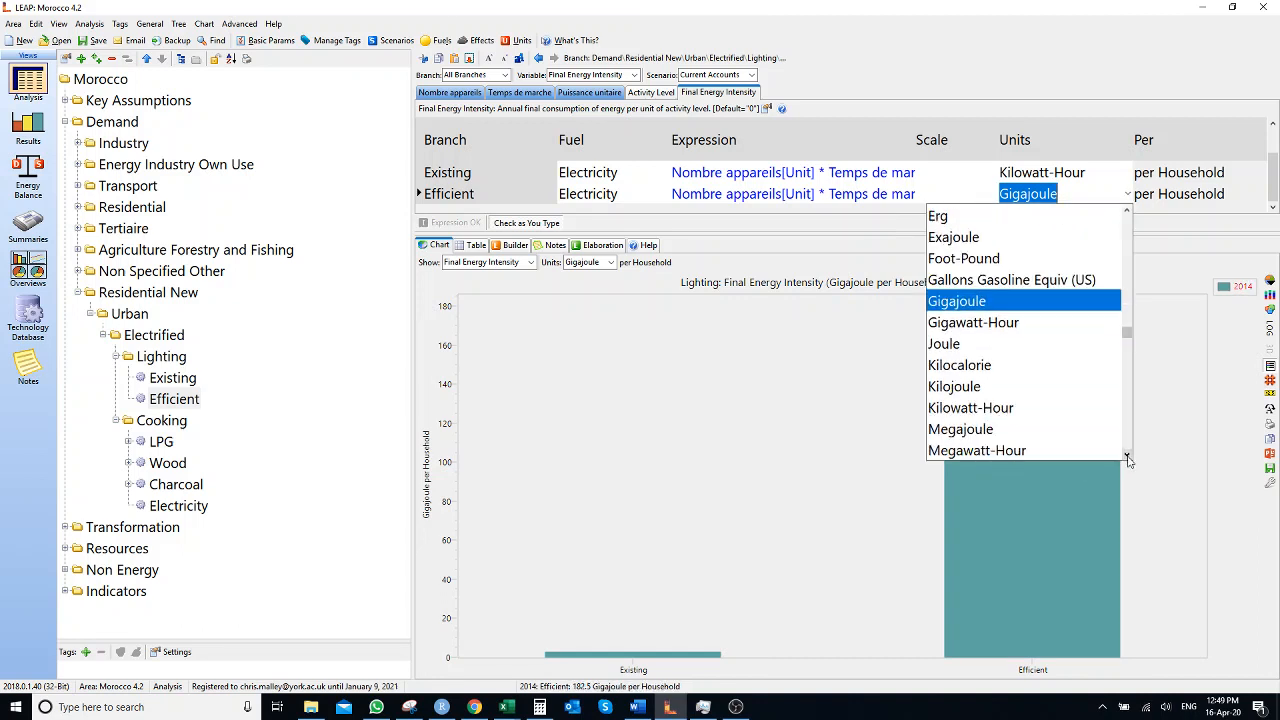
click(1012, 408)
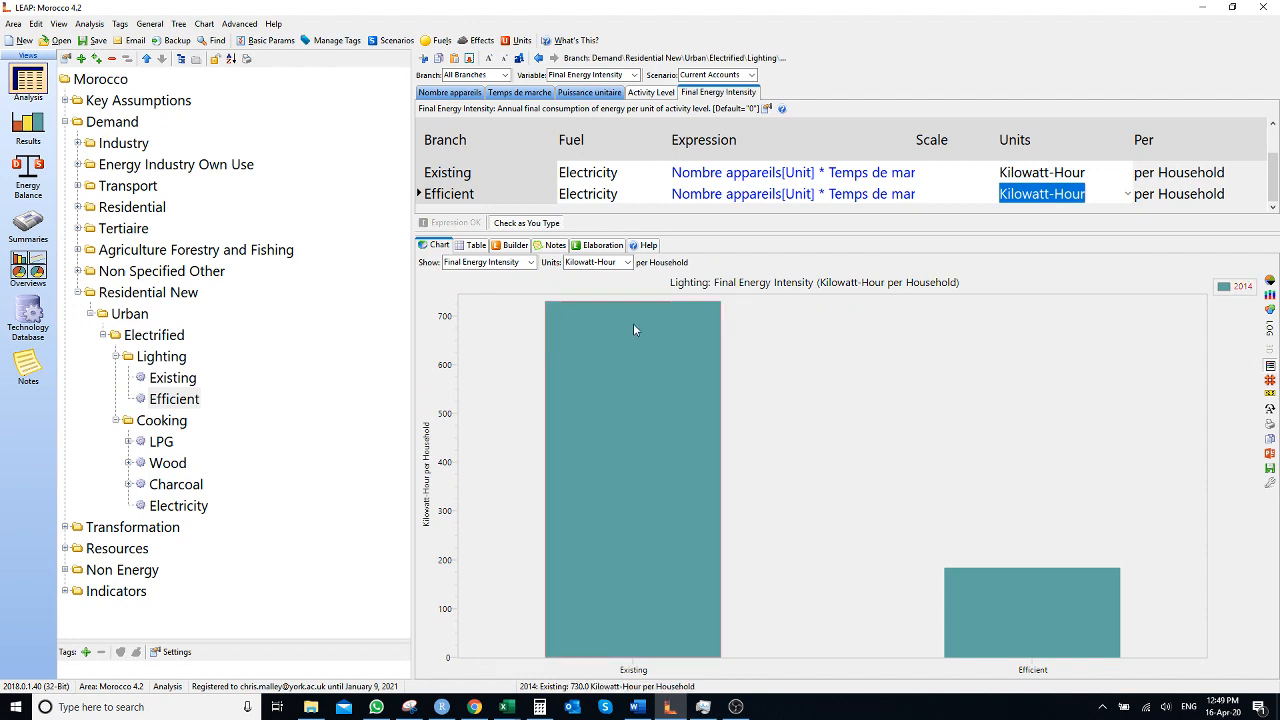
Check the lighting intensities against the Excel sheet, then review Cooking's Puissance unitaire, Temps de marche and Nombre appareils variables in LEAP
click(506, 707)
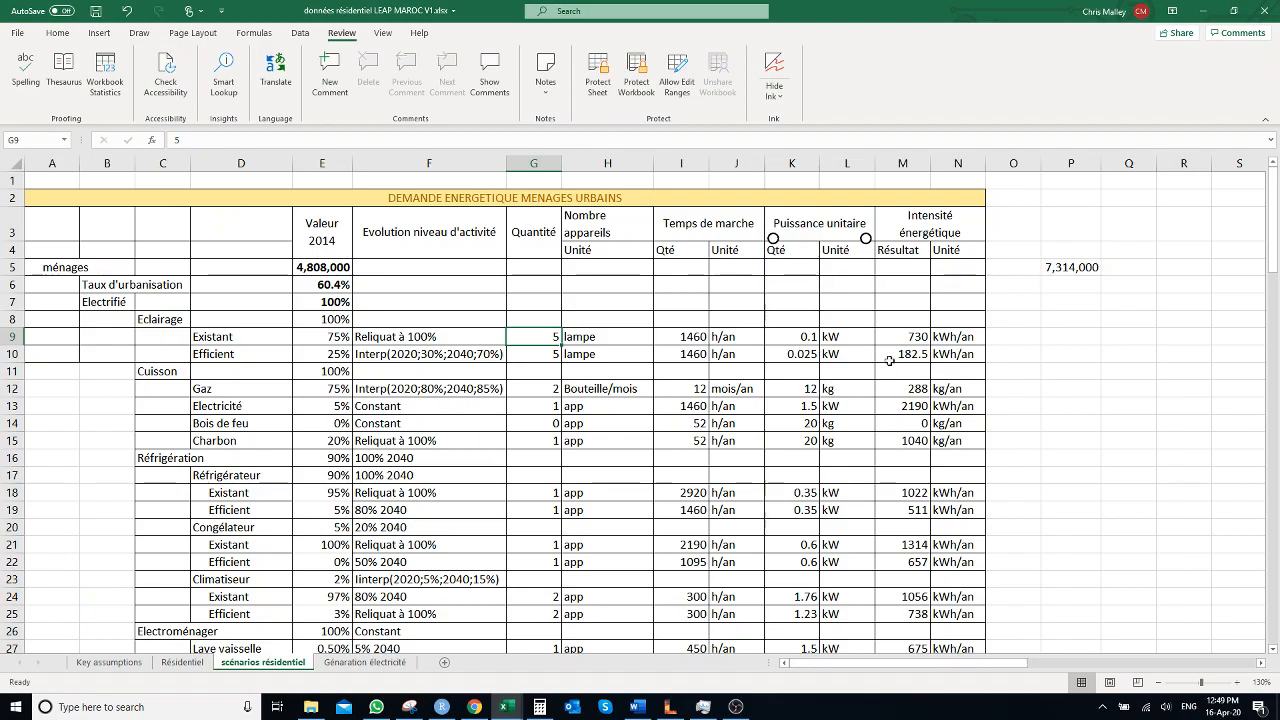
click(1213, 9)
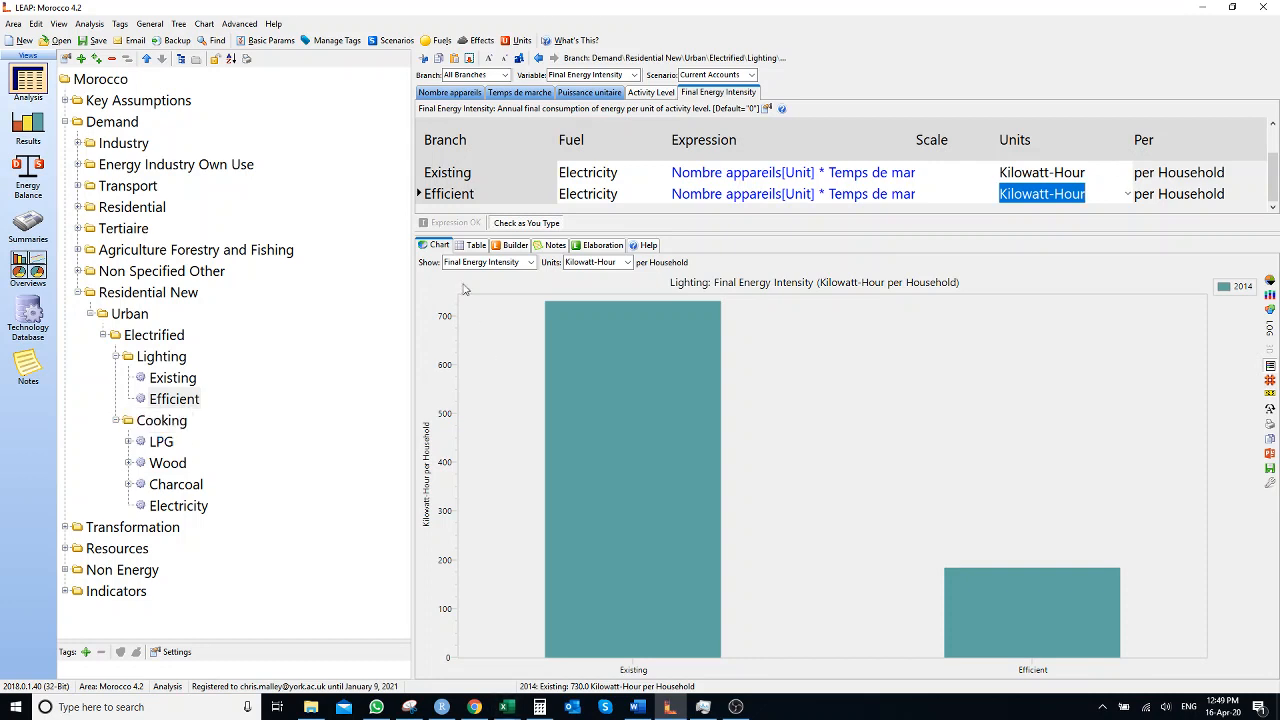
click(161, 420)
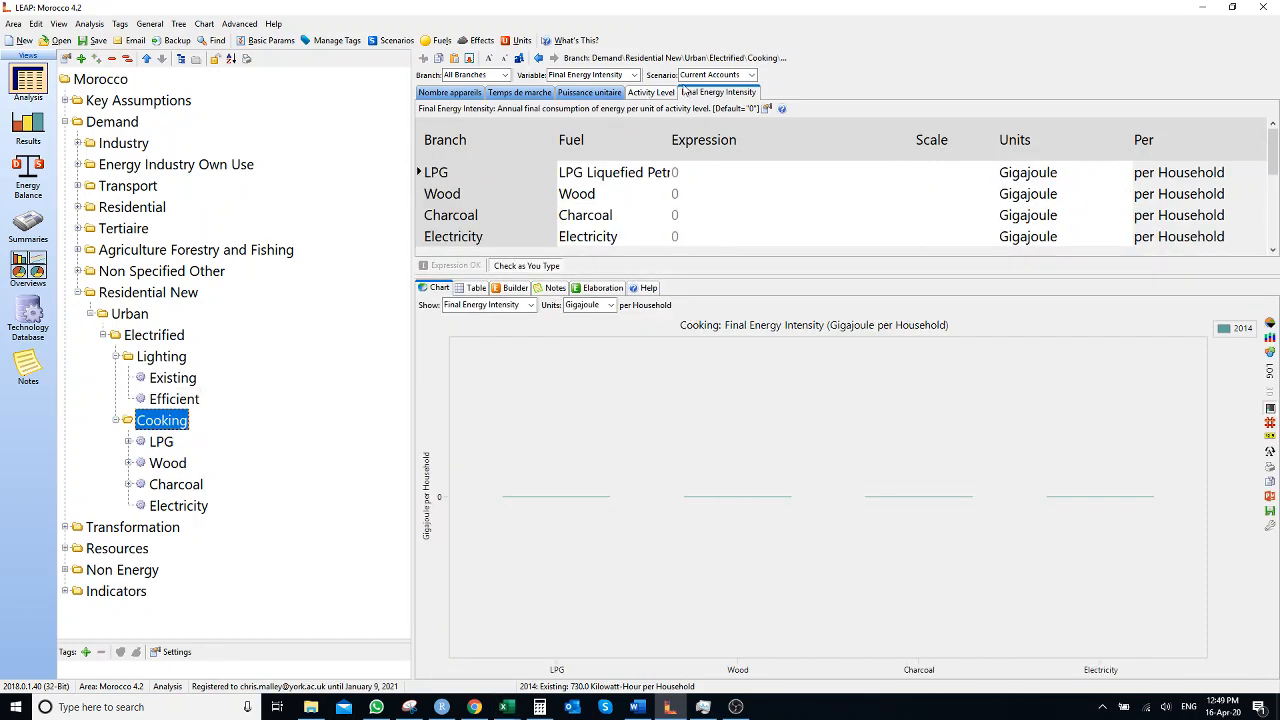
click(590, 92)
click(519, 92)
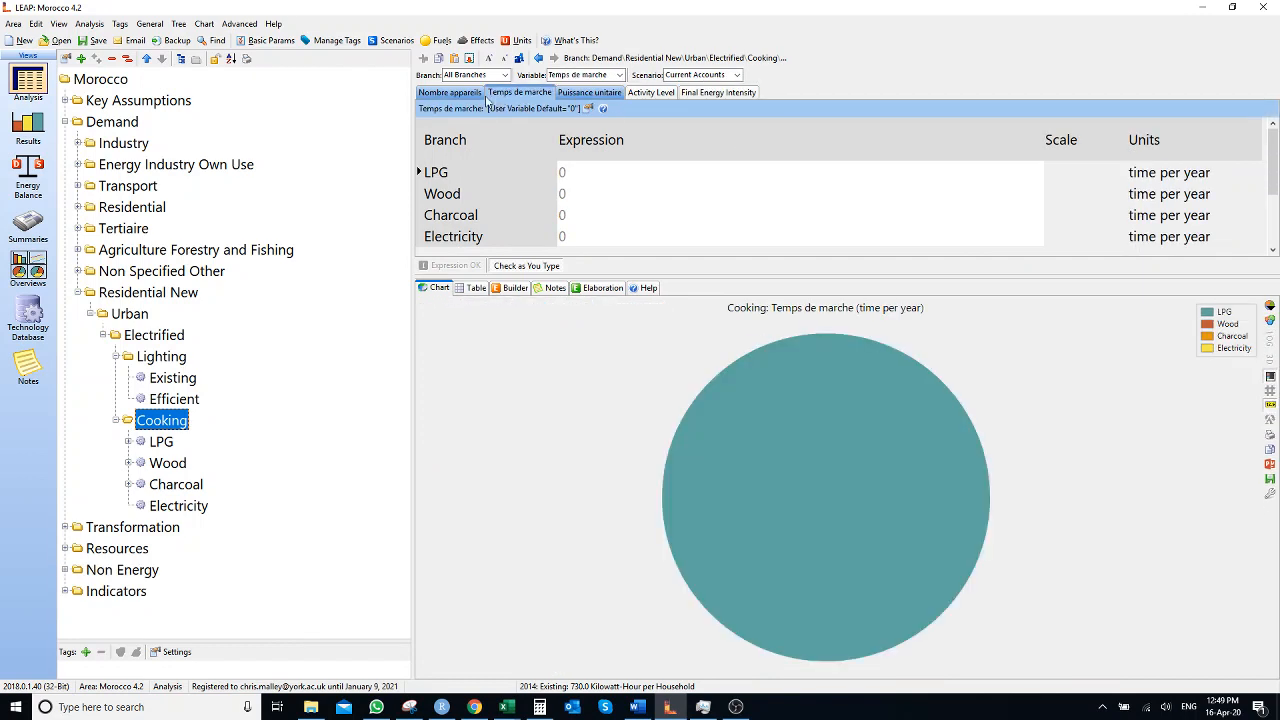
click(477, 95)
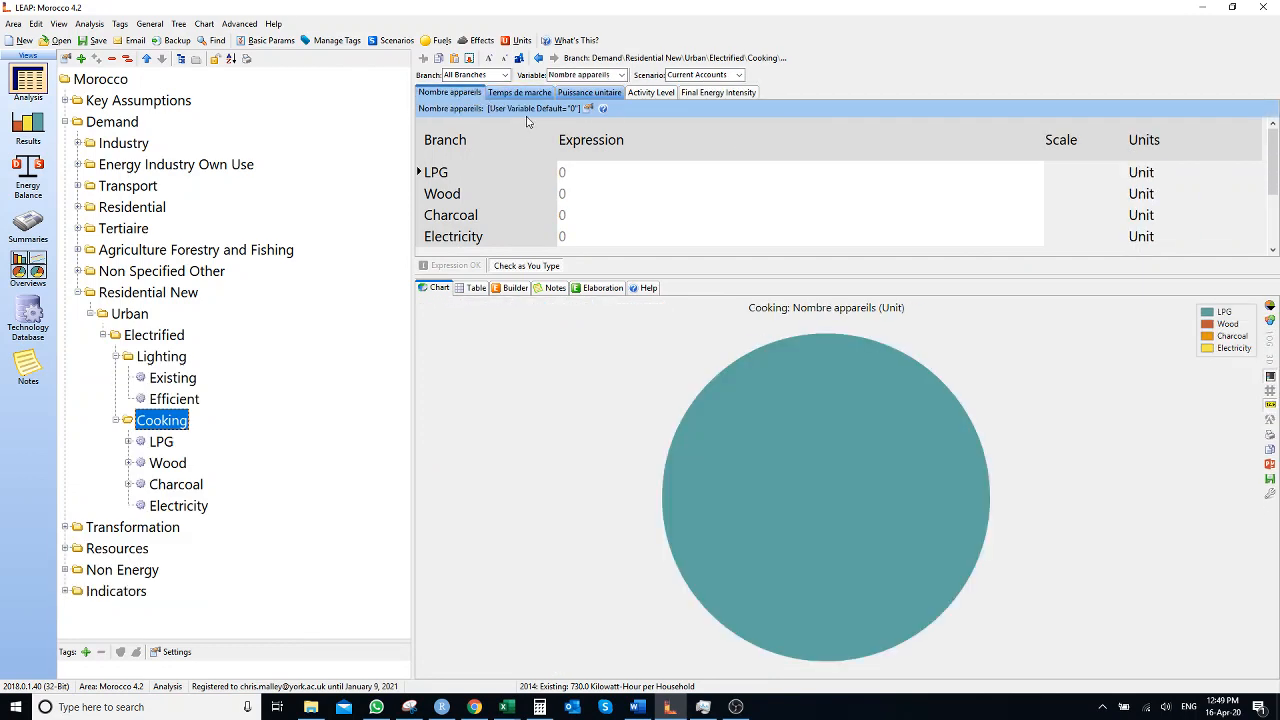
Collapse the Electrified subbranches and duplicate the Urban branch with everything below it under Residential New
click(116, 357)
click(116, 378)
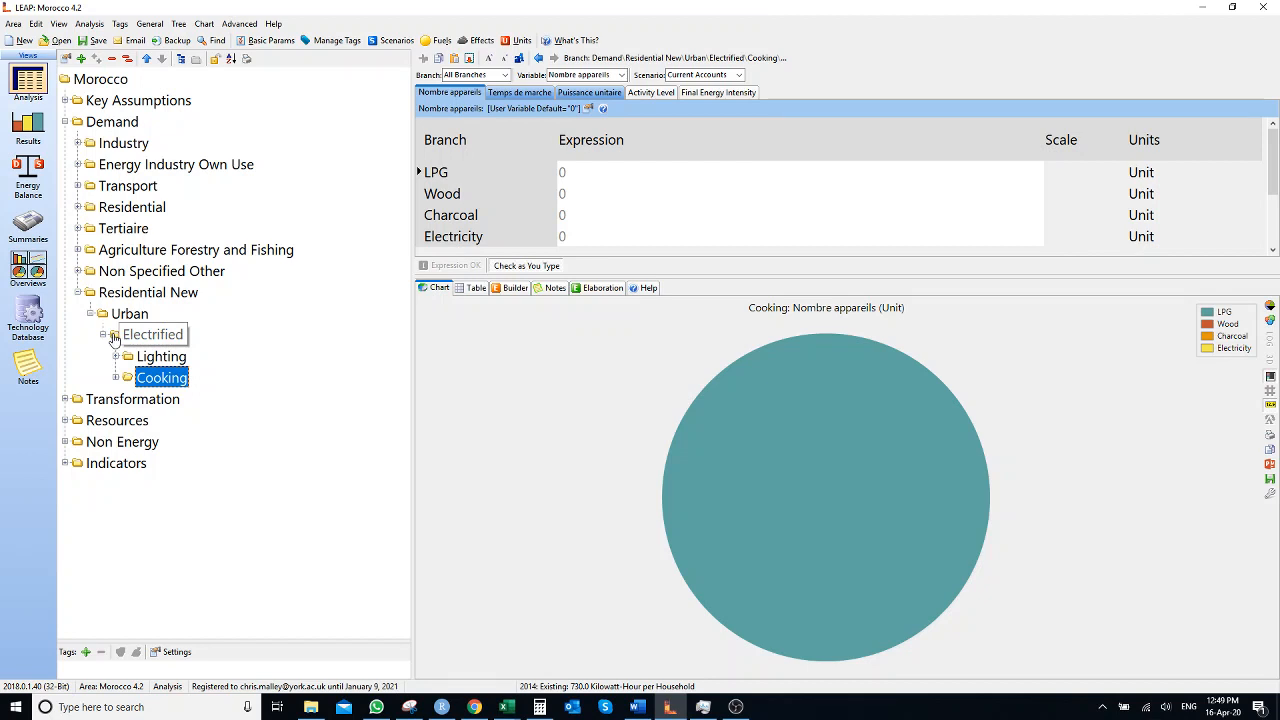
click(110, 340)
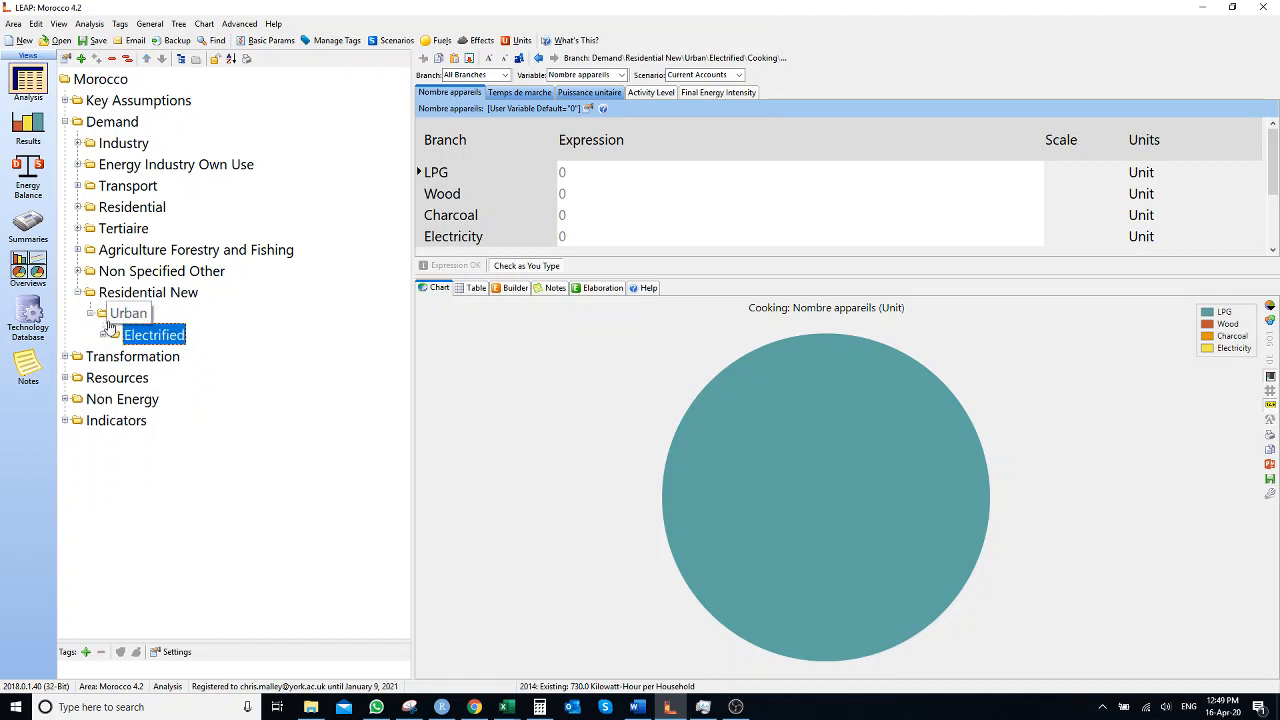
right_click(115, 313)
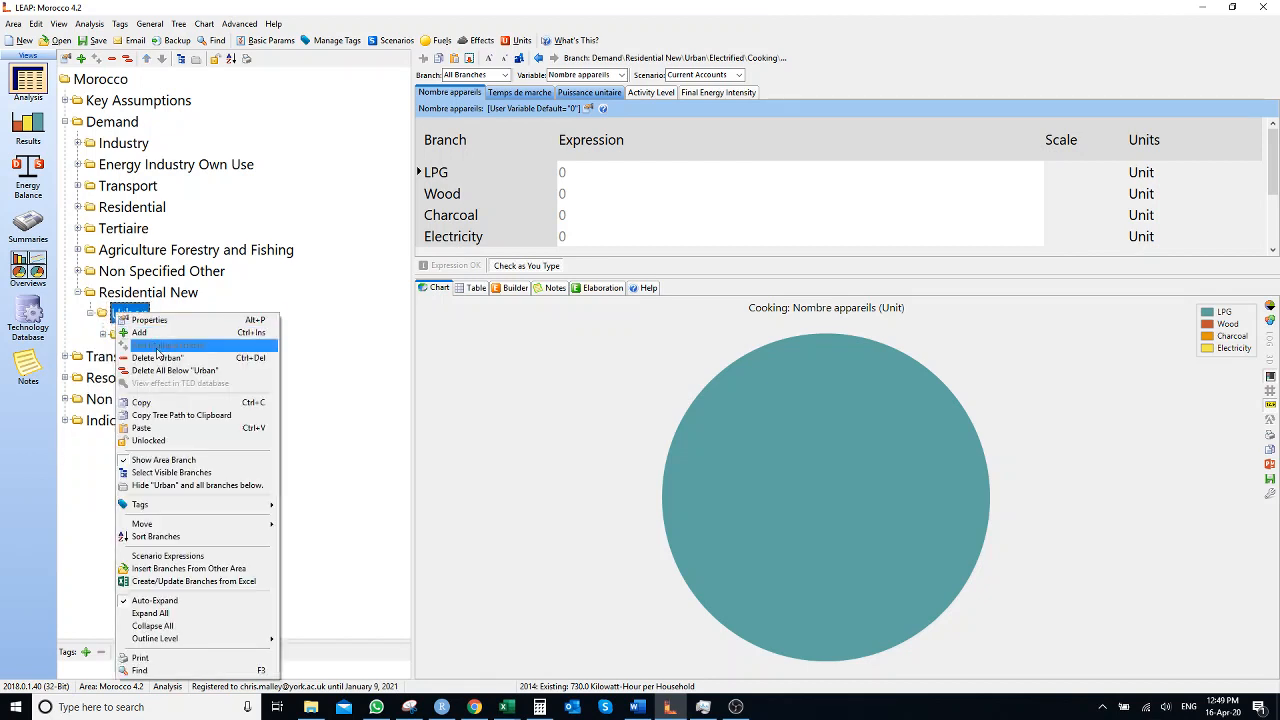
click(152, 404)
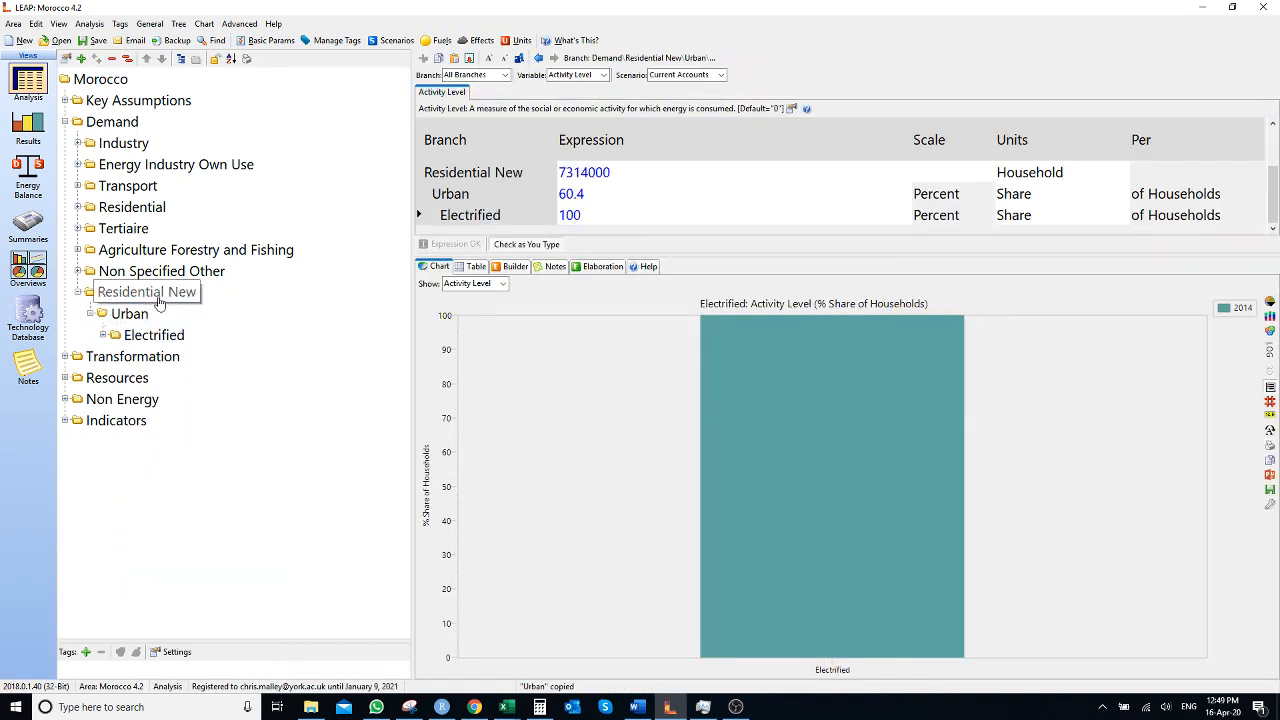
right_click(157, 294)
click(203, 414)
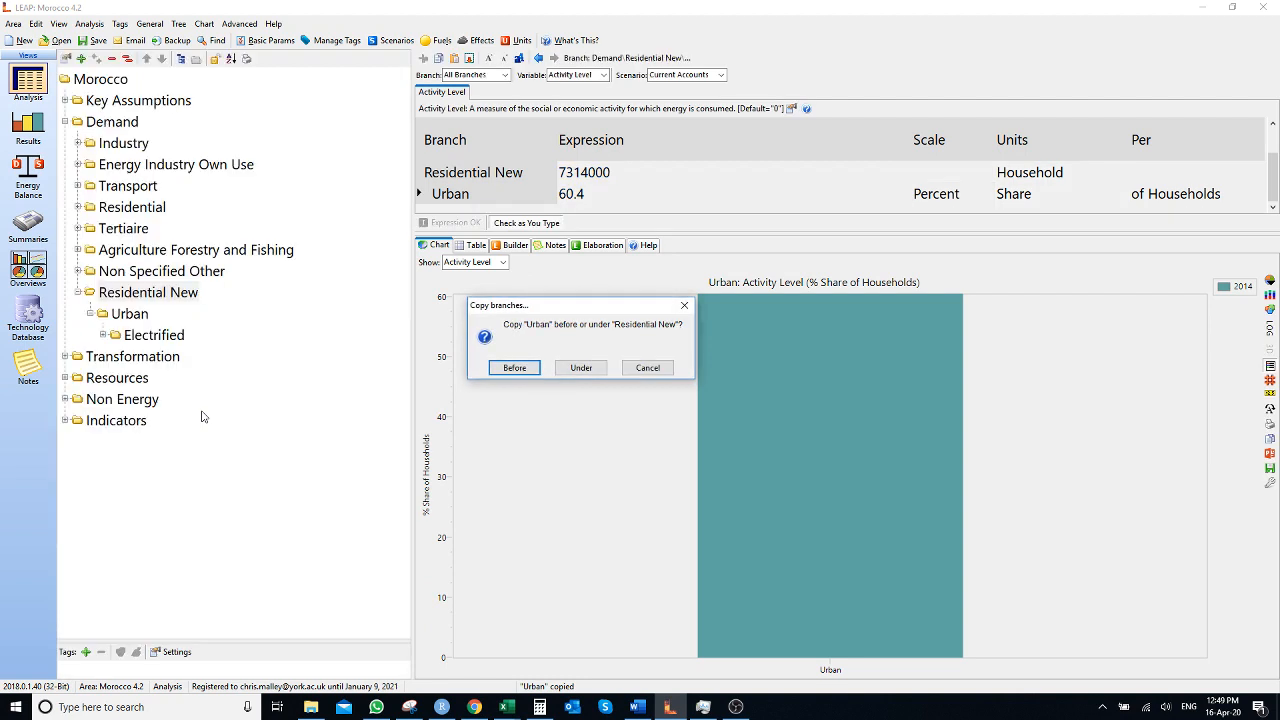
click(590, 370)
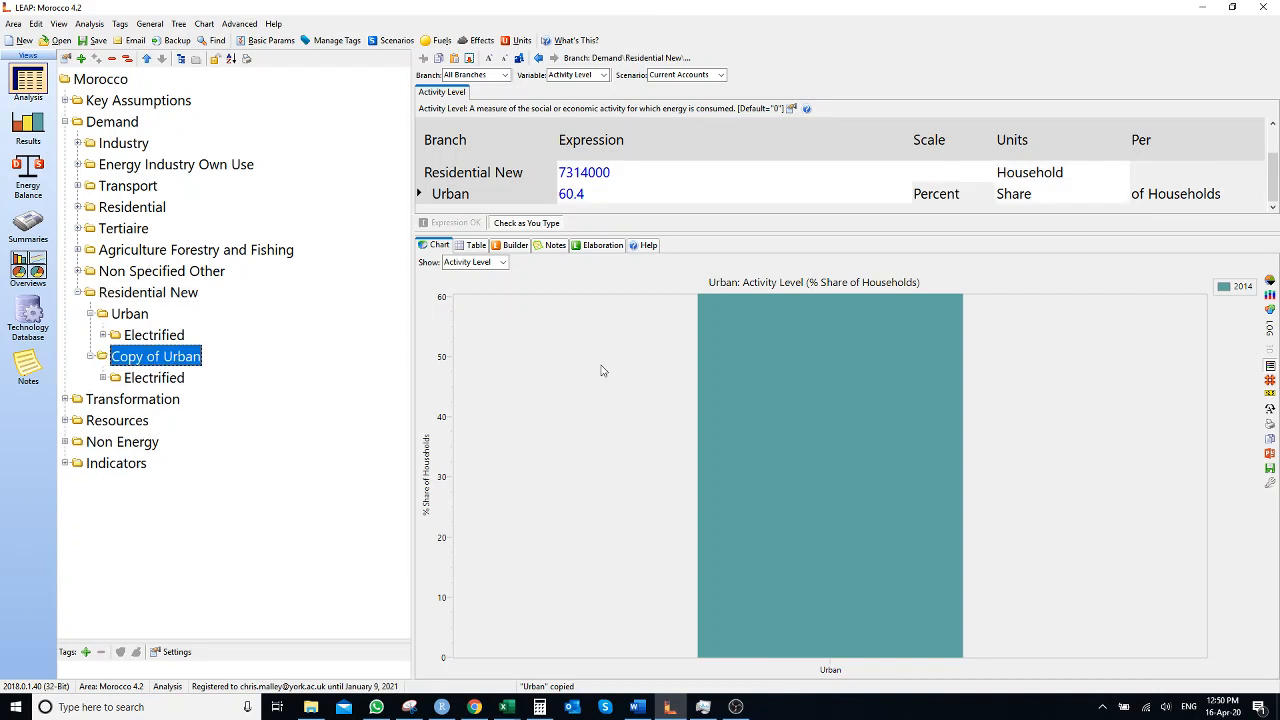
Rename the duplicated Urban branch as Rural
click(180, 357)
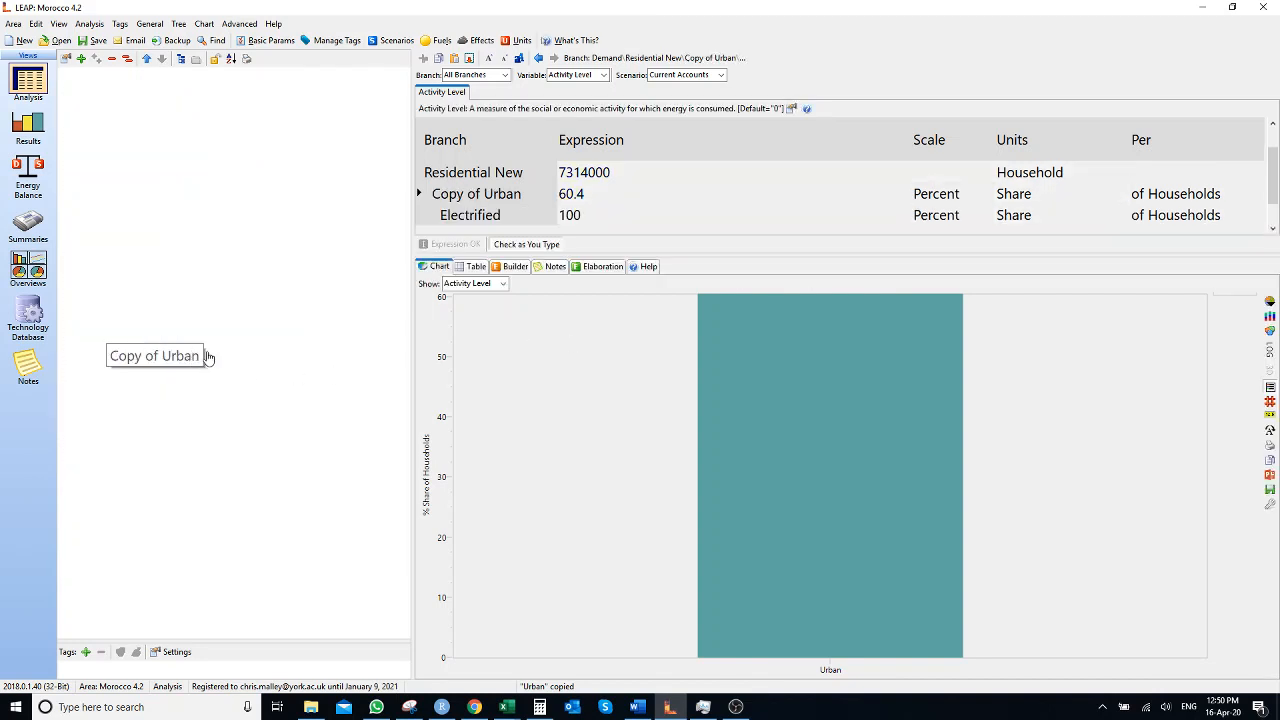
click(176, 357)
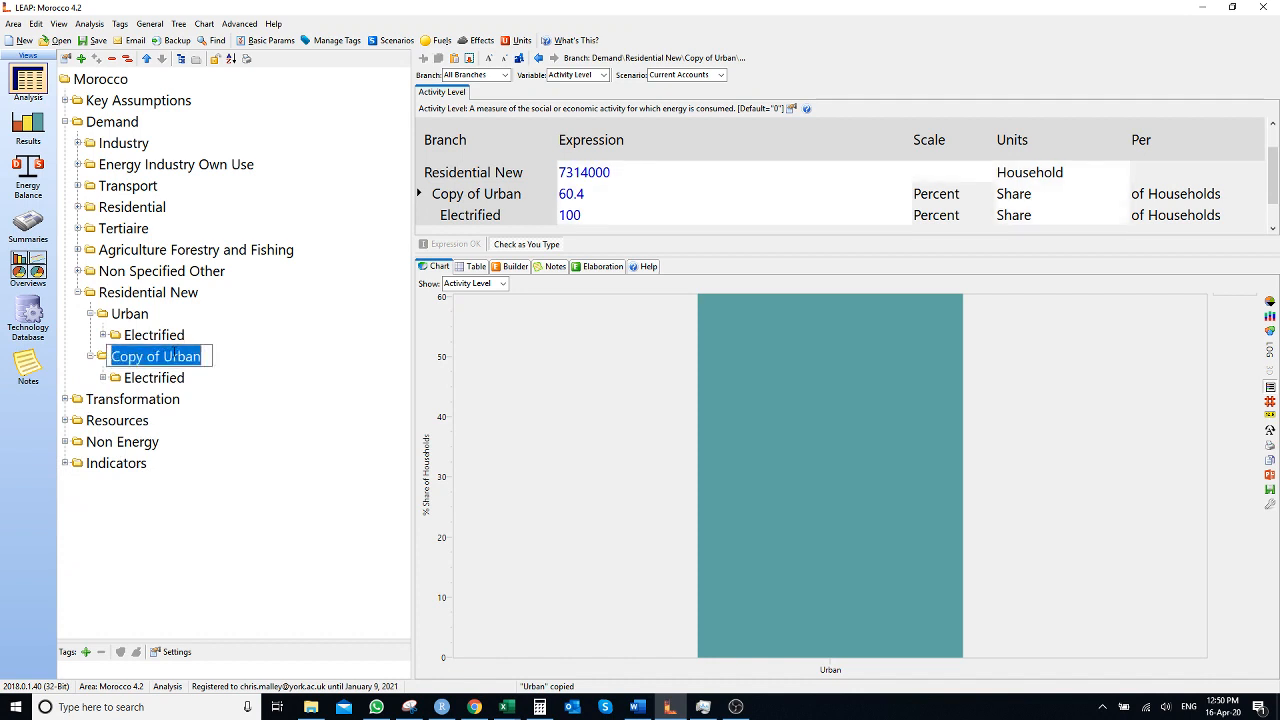
text(Rural)
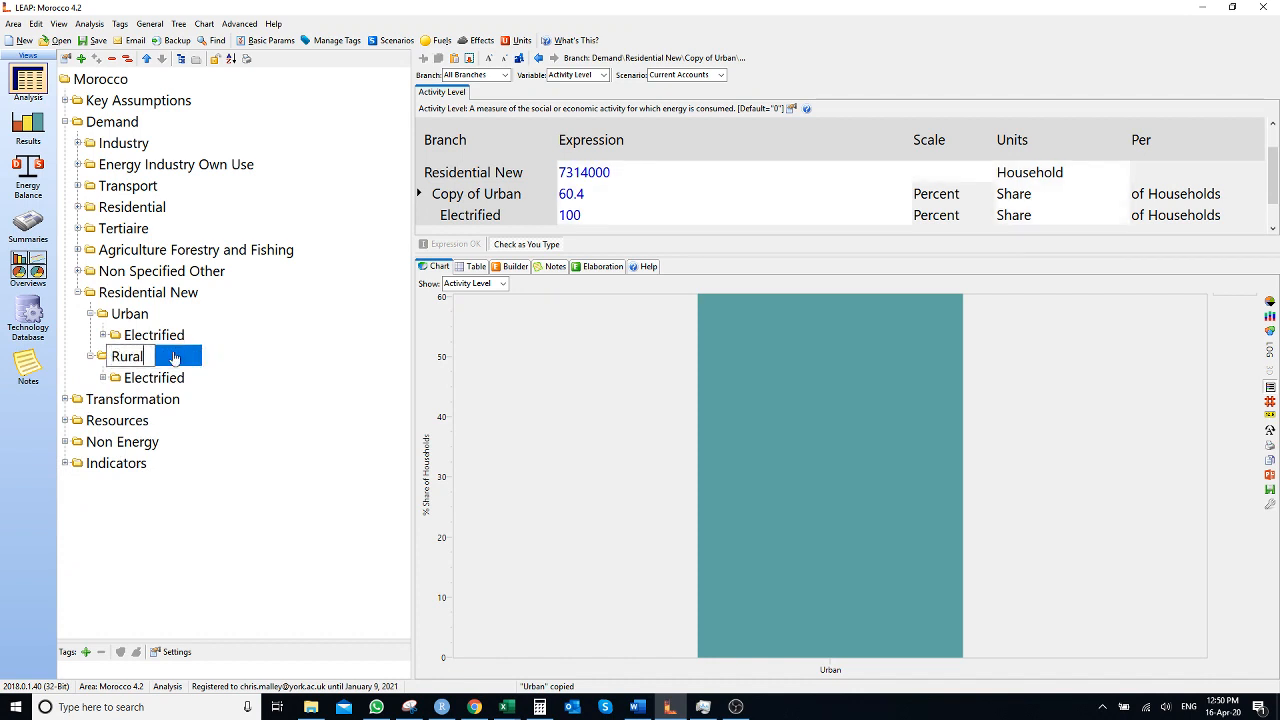
key(Return)
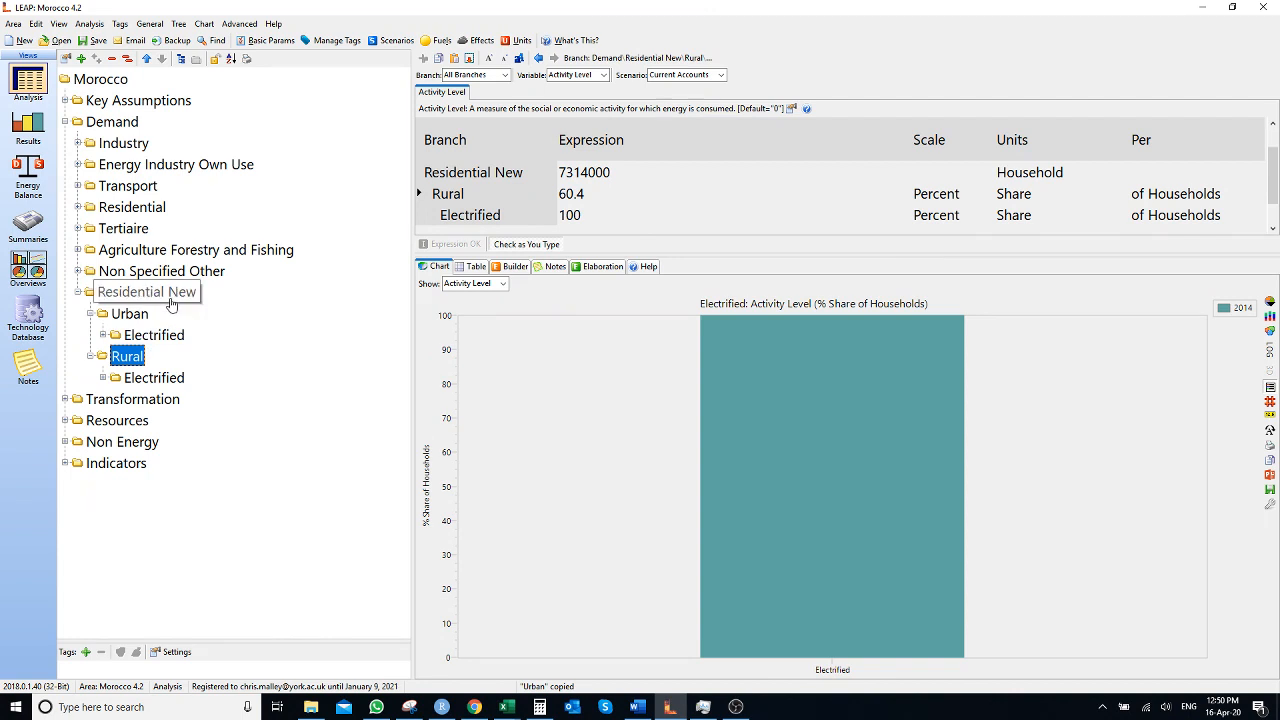
Set the Rural branch's Activity Level under Residential New to Remainder(100)
click(168, 292)
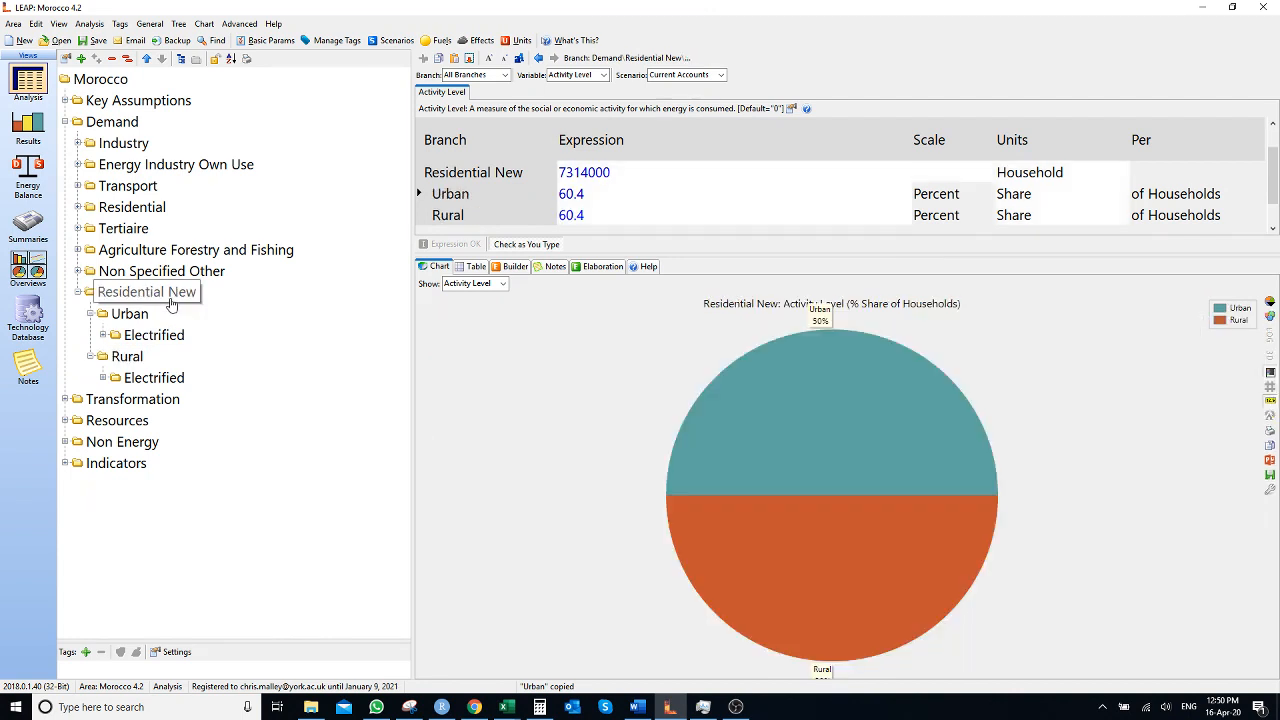
click(593, 213)
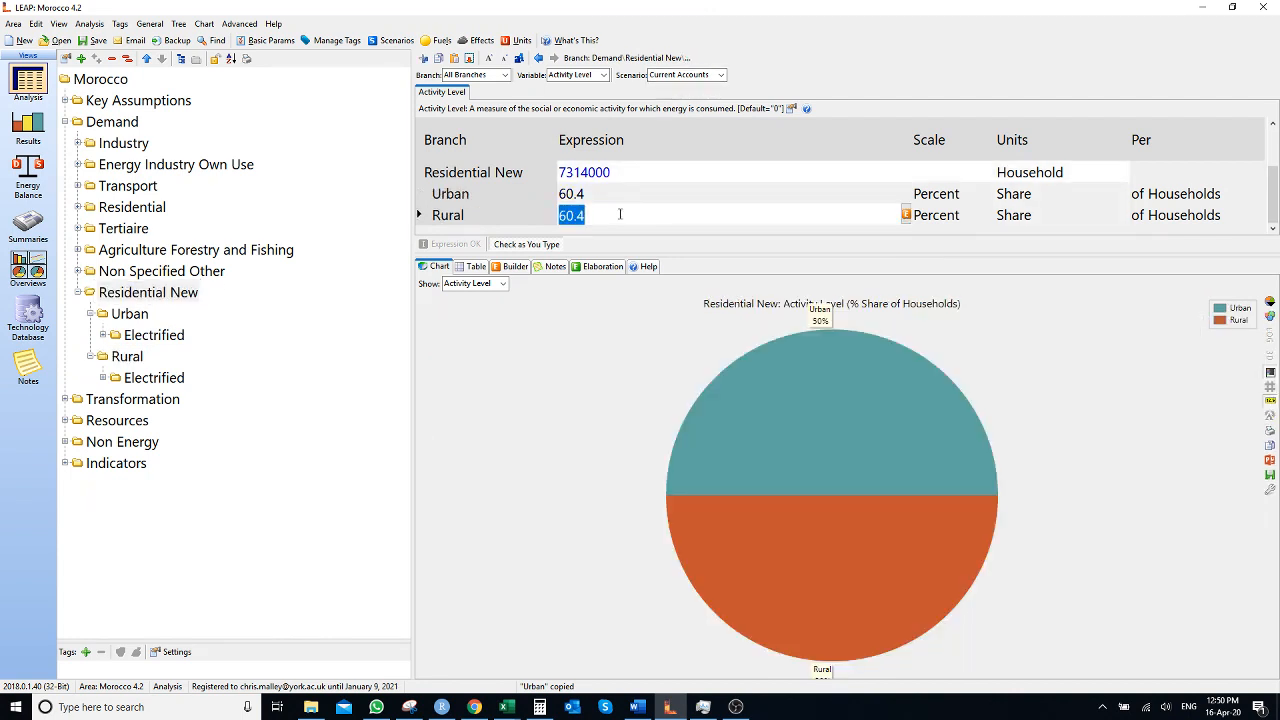
text(Remainder)
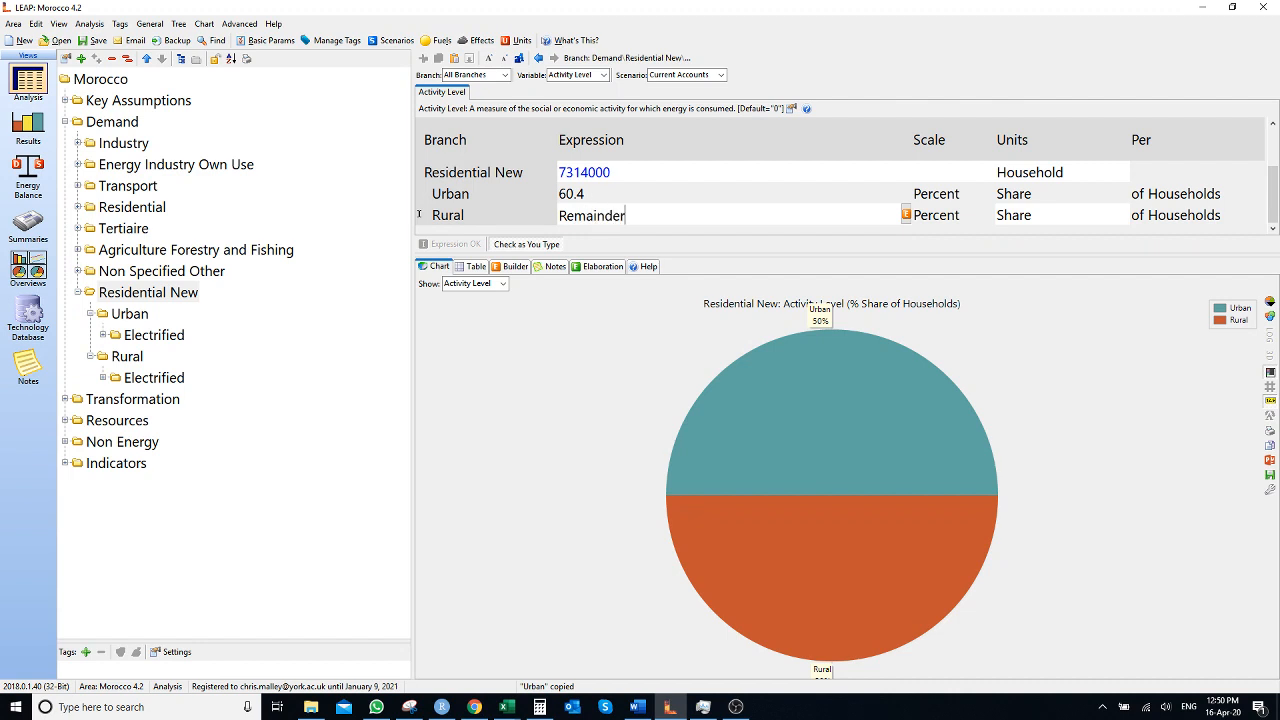
text((100))
key(Return)
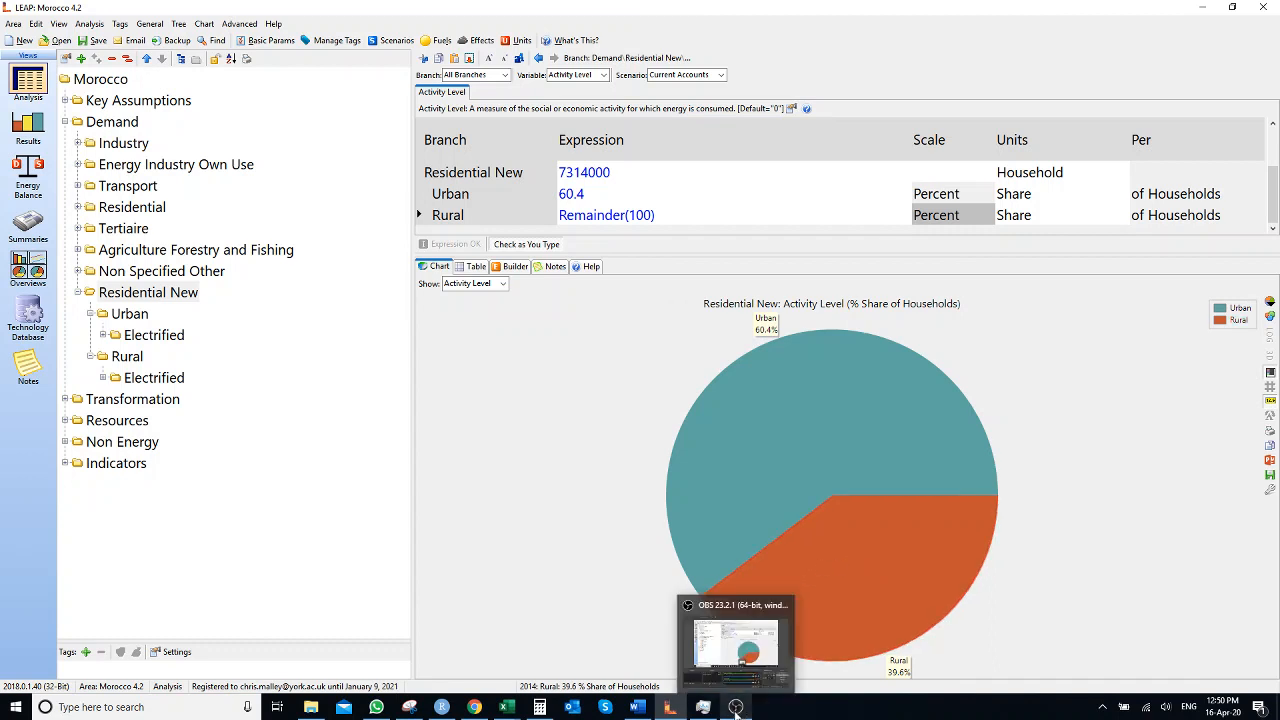
click(736, 707)
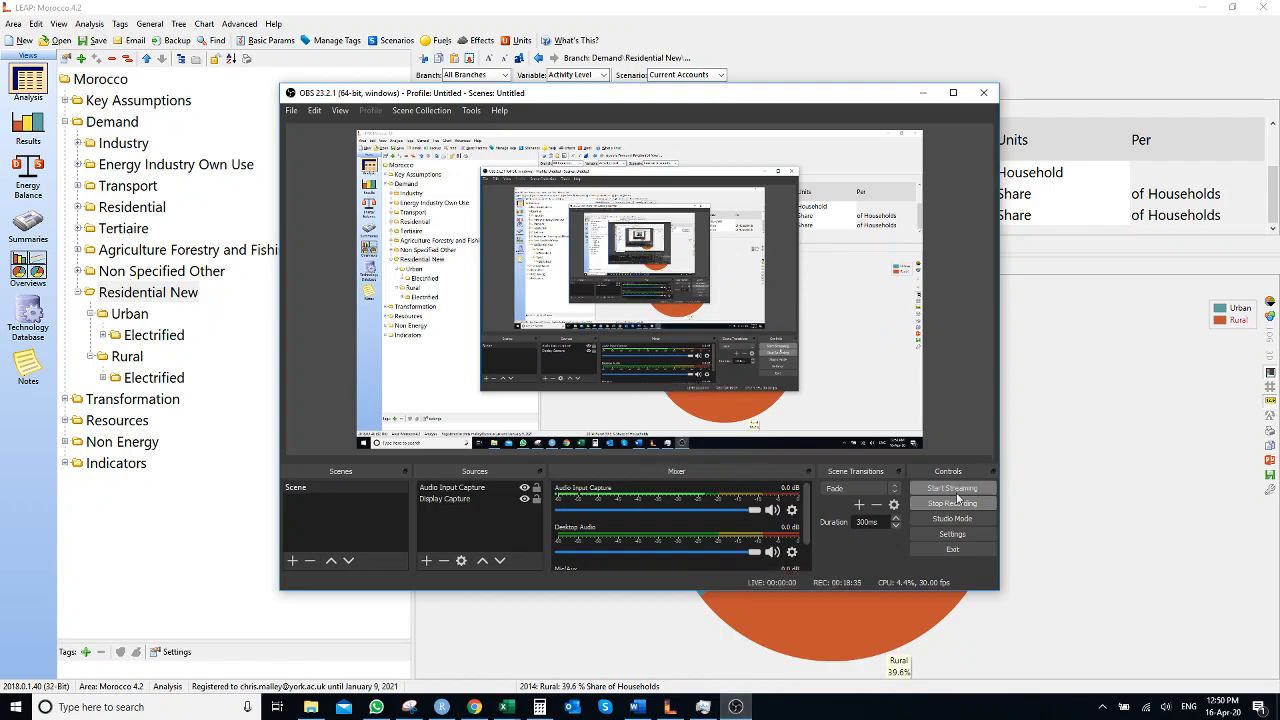